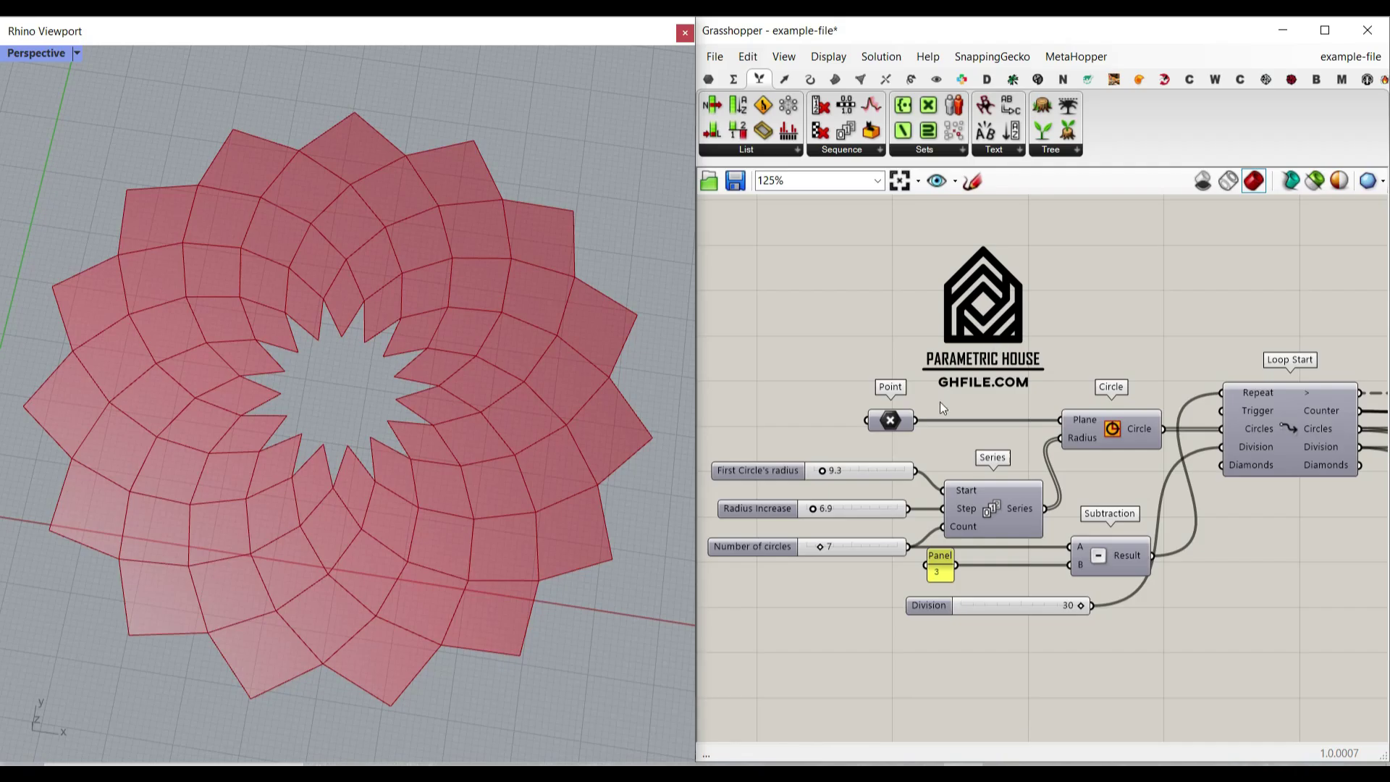
Set the first circle's radius to 6.9 and the radius increase to 4.5 on the example definition's sliders.
{"action": "left_click_drag", "start_coordinate": [826, 471], "coordinate": [820, 470]}
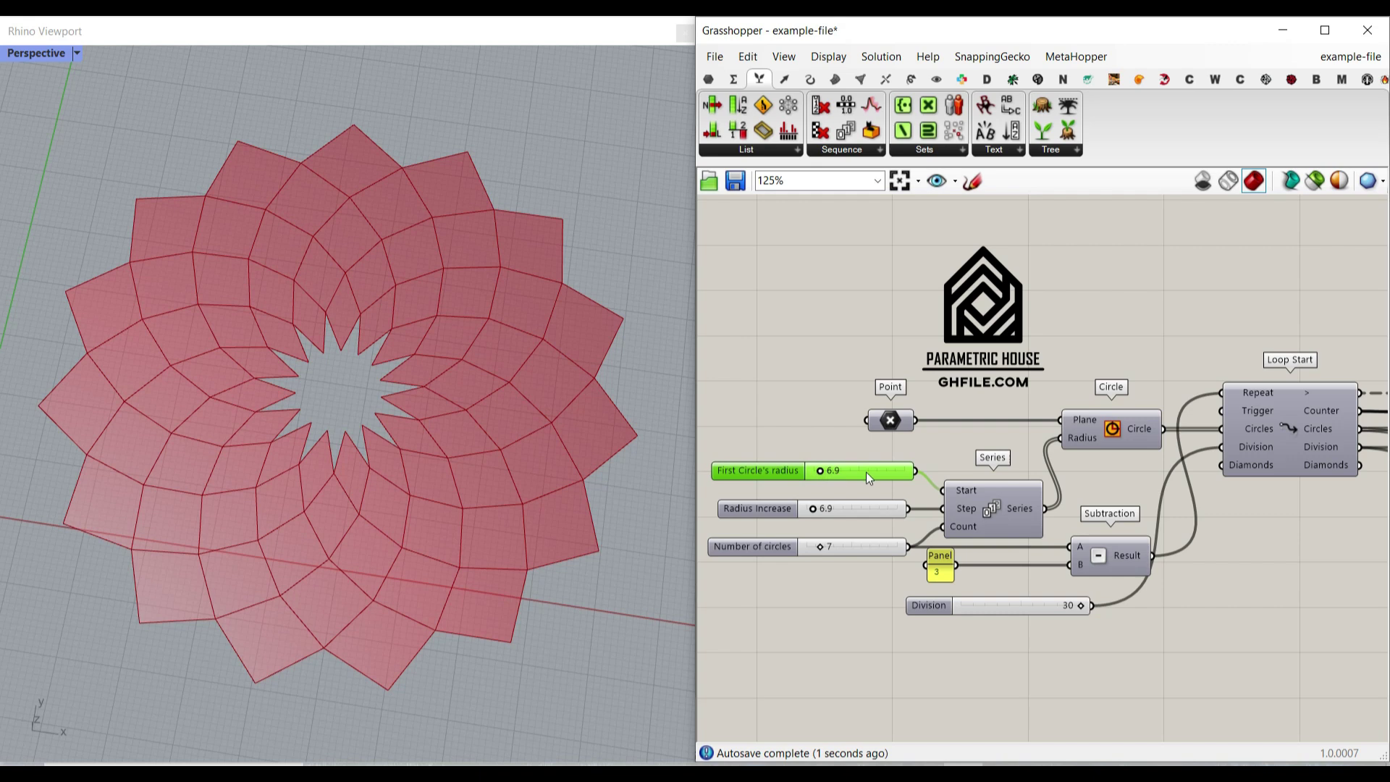
{"action": "scroll", "coordinate": [1270, 437], "scroll_direction": "down", "scroll_amount": 2}
{"action": "scroll", "coordinate": [1268, 440], "scroll_direction": "up", "scroll_amount": 3}
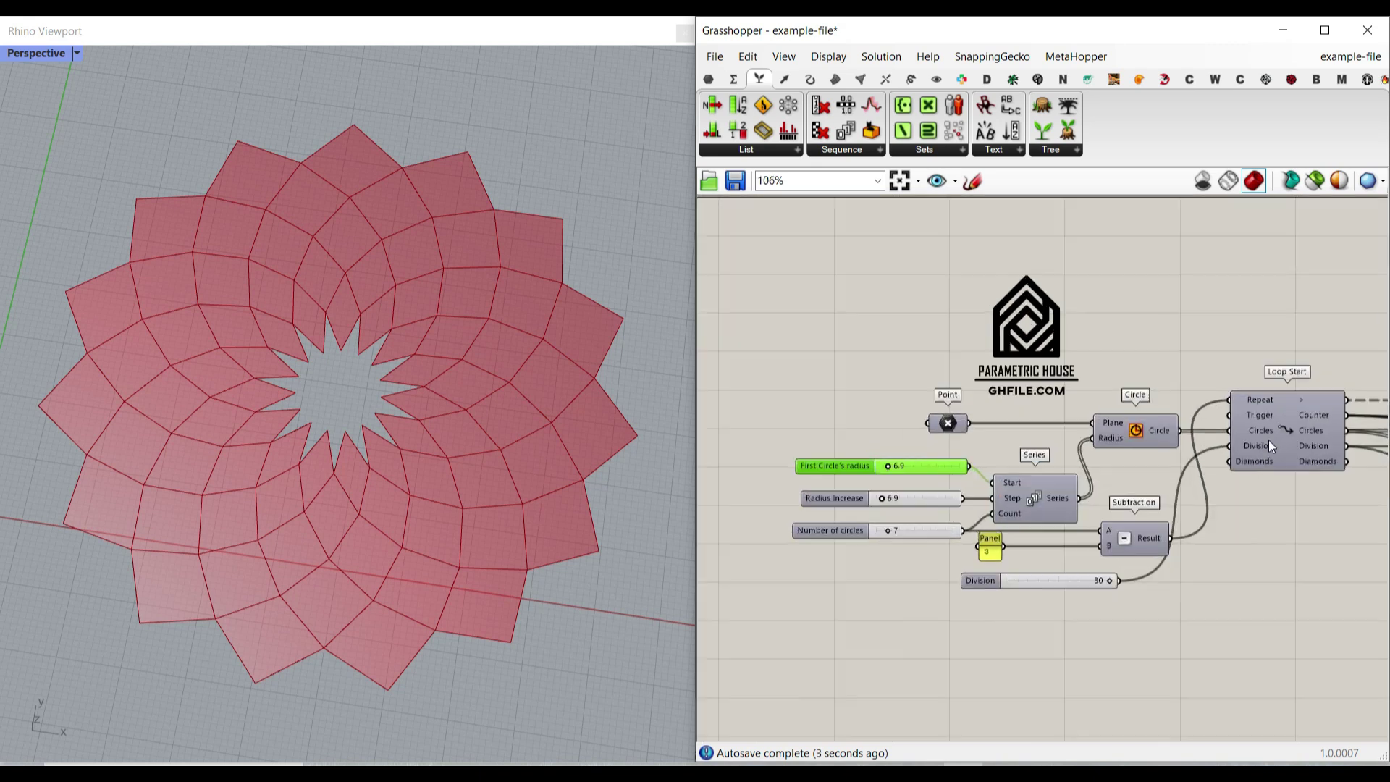
{"action": "right_click_drag", "start_coordinate": [1134, 472], "coordinate": [1198, 474]}
{"action": "scroll", "coordinate": [1185, 464], "scroll_direction": "down", "scroll_amount": 1}
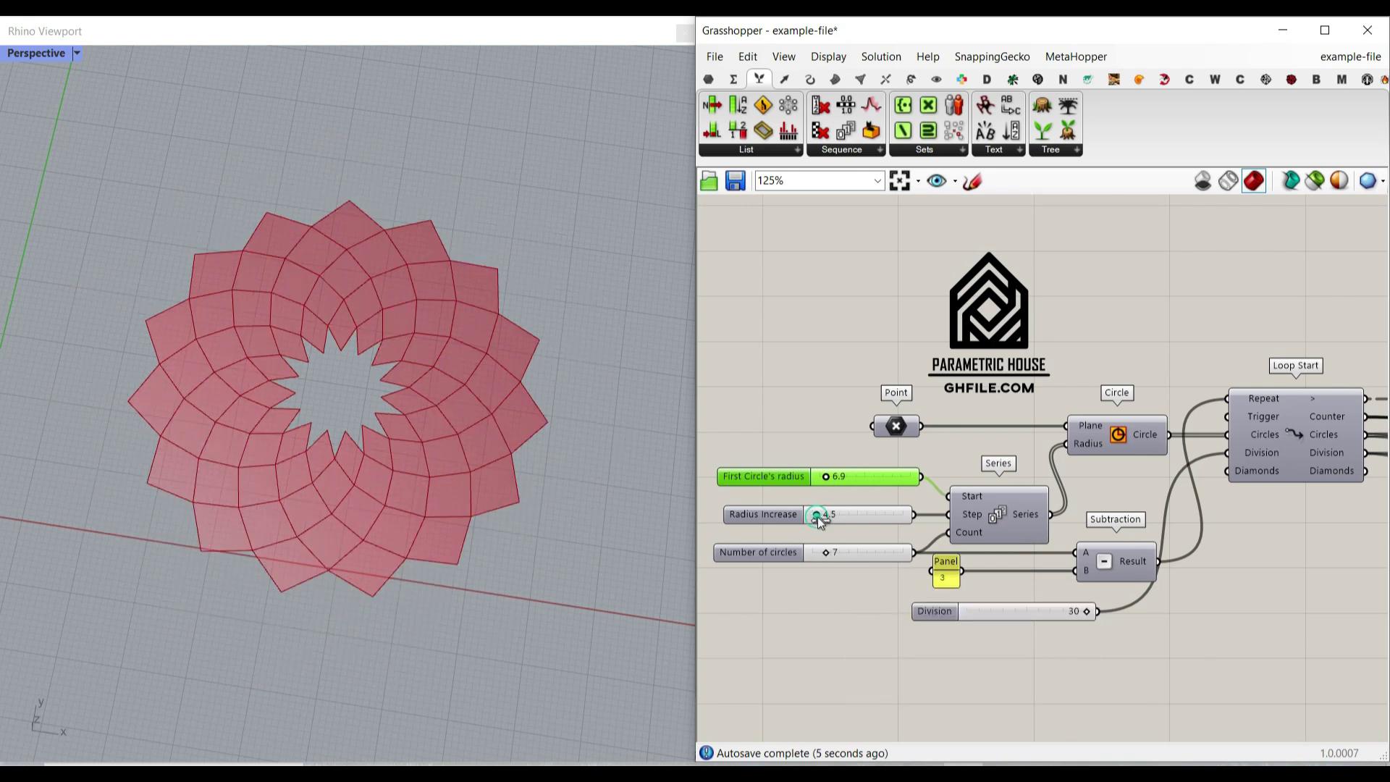
{"action": "left_click_drag", "start_coordinate": [816, 516], "coordinate": [817, 516]}
Preview the Circle component's output, inspect the concentric circles against the diamond pattern, and turn the preview off again.
{"action": "right_click", "coordinate": [1133, 441]}
{"action": "left_click", "coordinate": [1158, 461]}
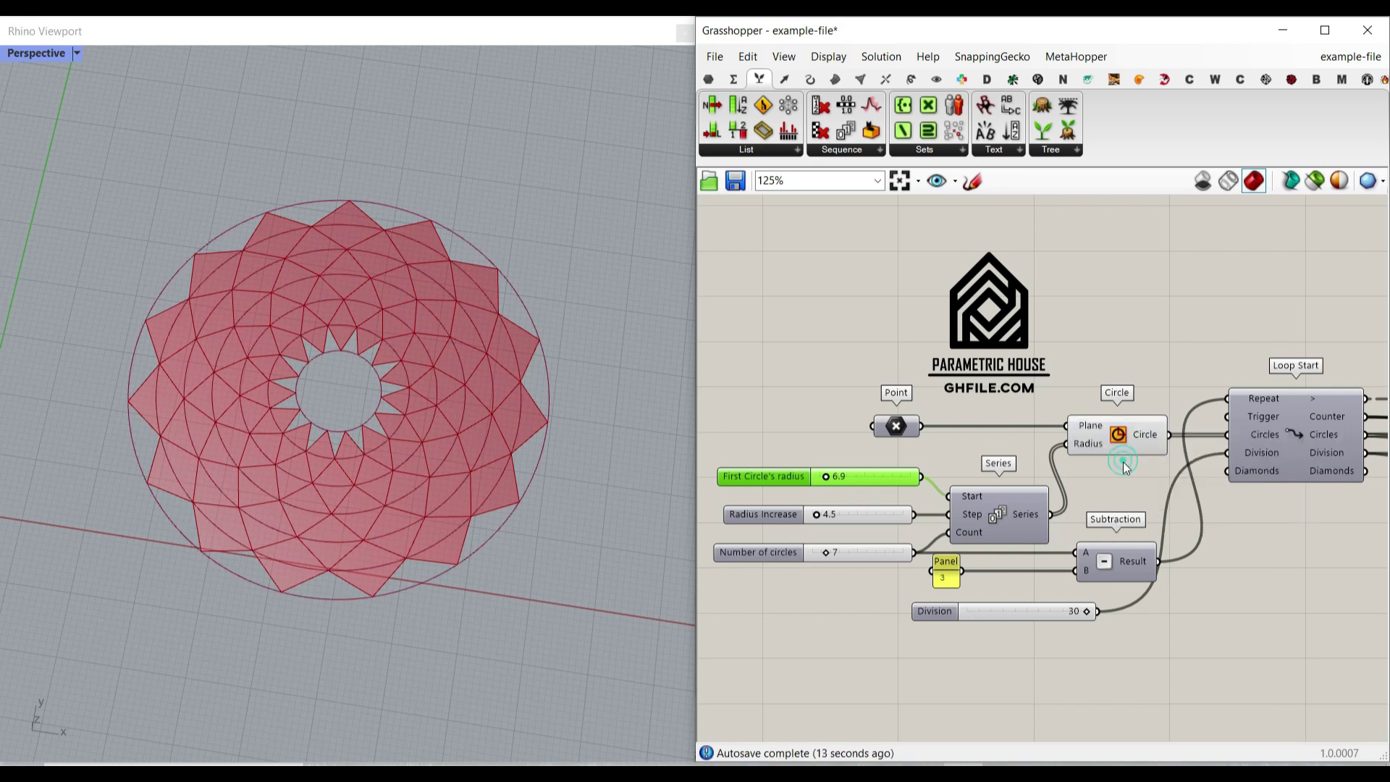
{"action": "left_click", "coordinate": [1151, 442]}
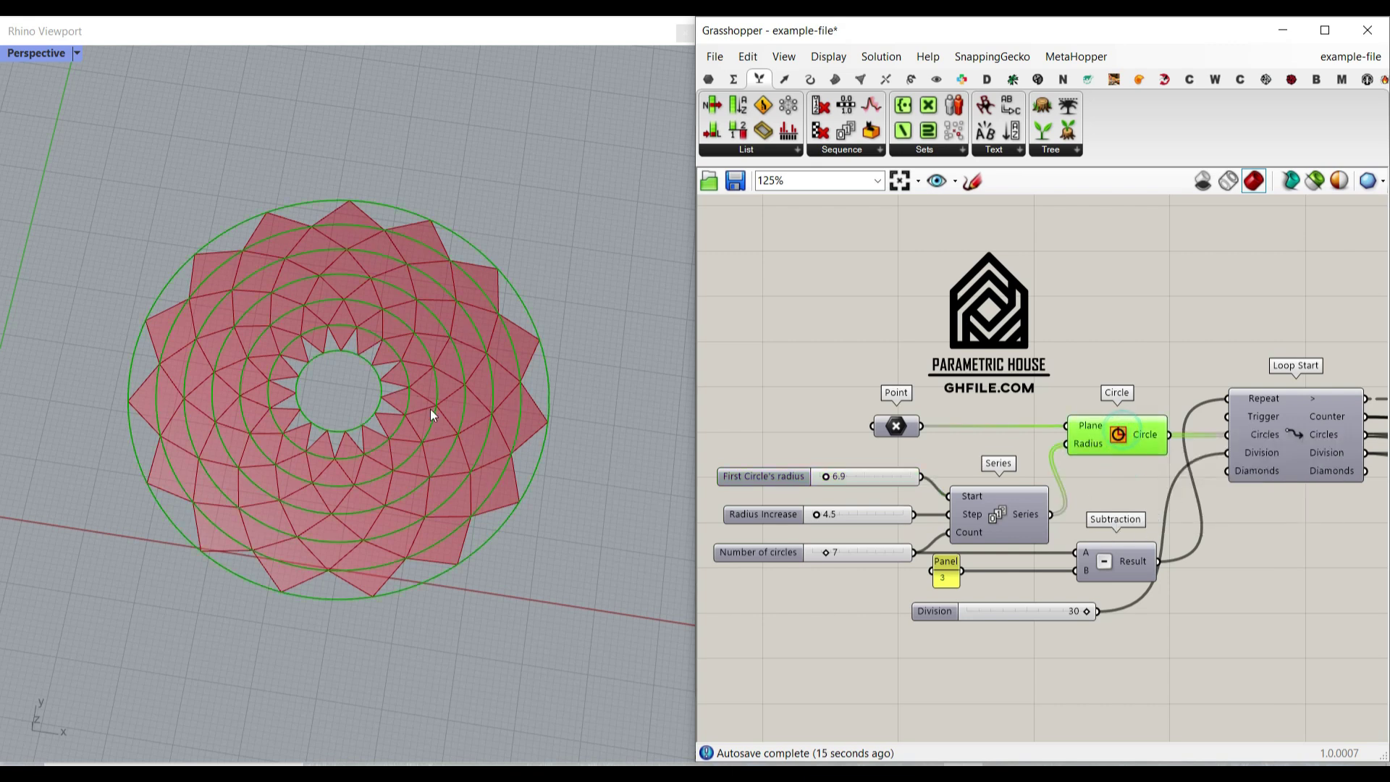
{"action": "scroll", "coordinate": [336, 389], "scroll_direction": "up", "scroll_amount": 5}
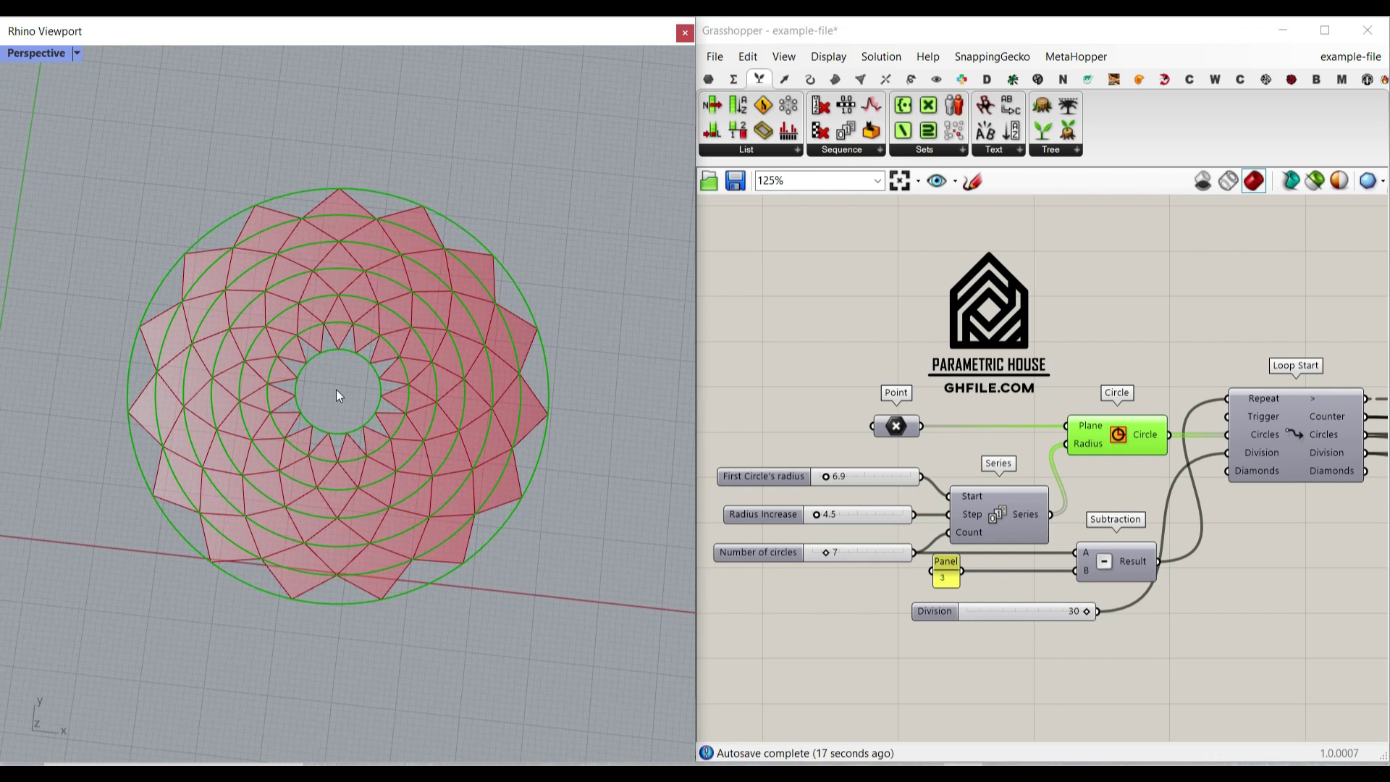
{"action": "right_click", "coordinate": [1120, 433]}
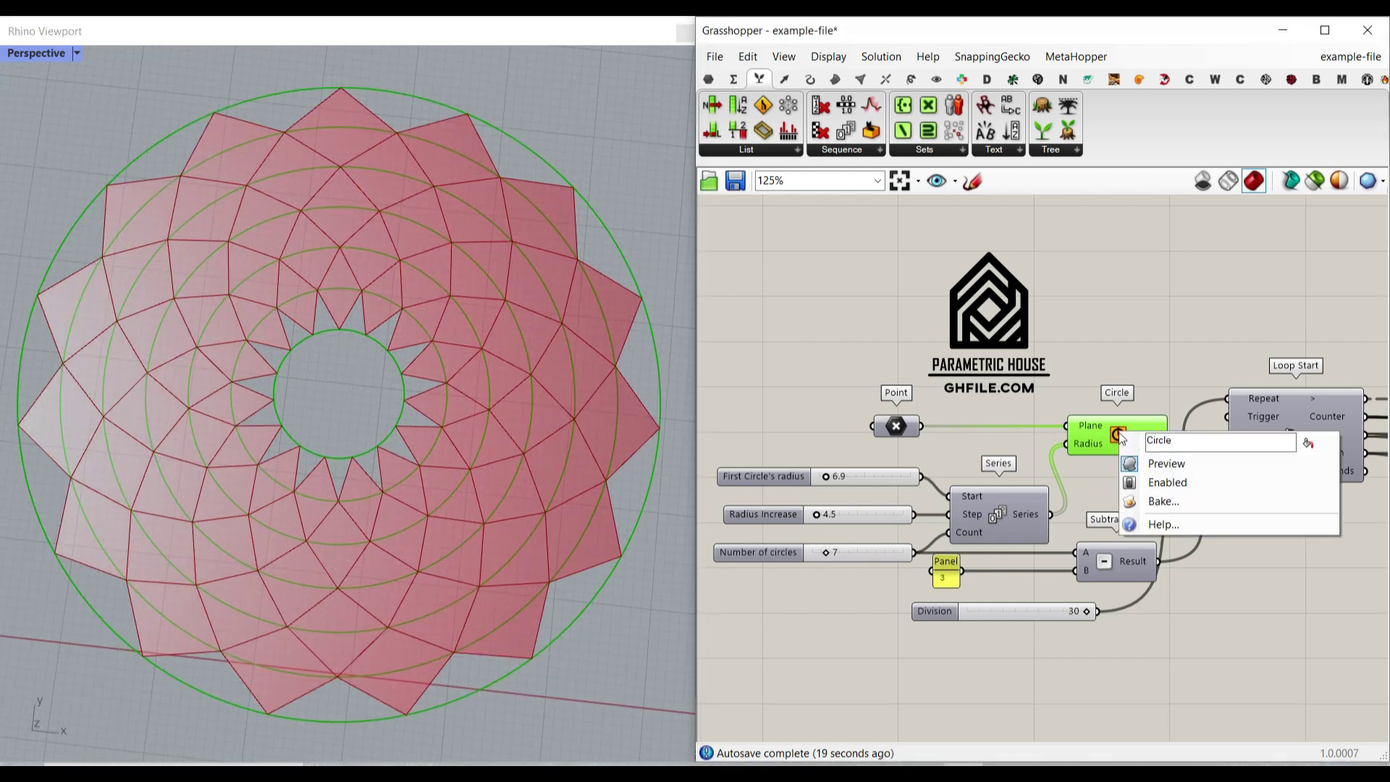
{"action": "left_click", "coordinate": [1133, 462]}
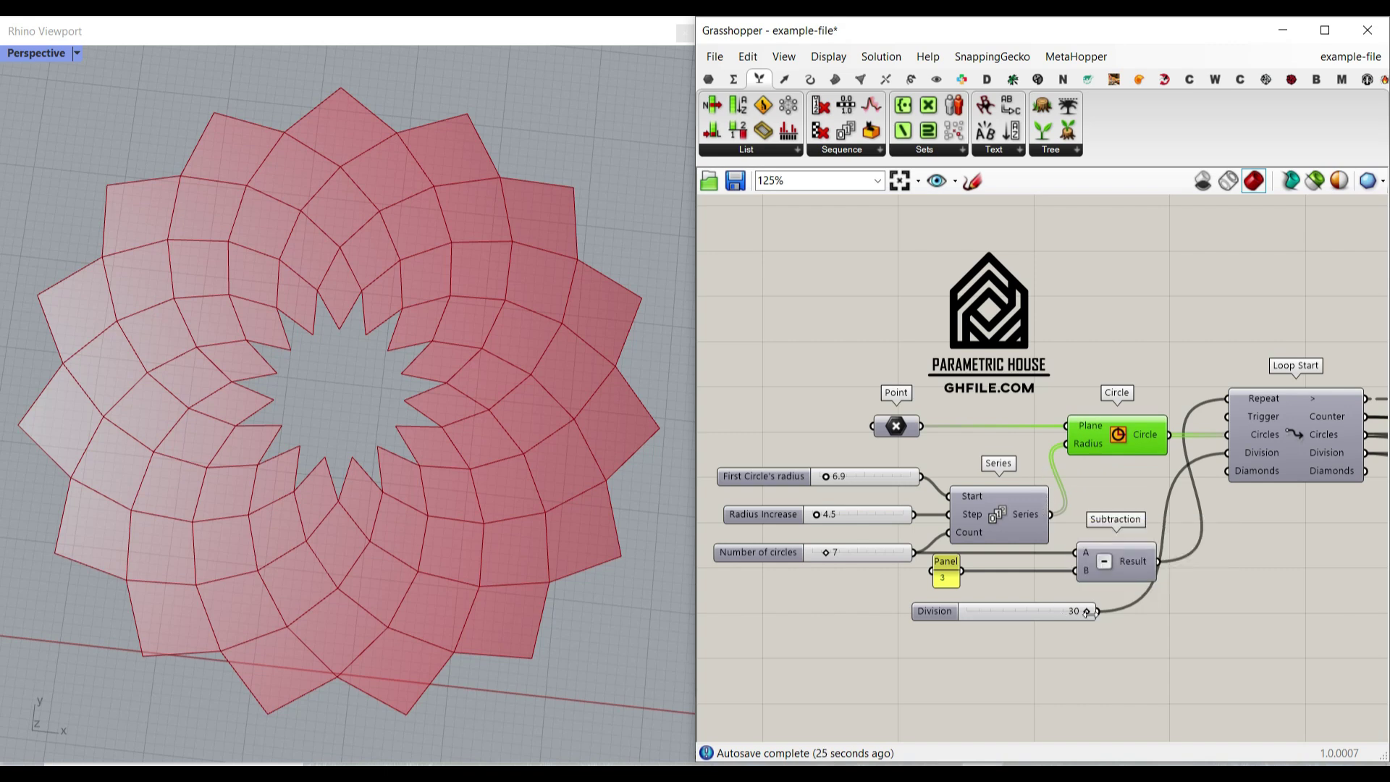
Try the Division slider and the List Item index slider to examine how the diamond pattern is divided and ordered.
{"action": "left_click_drag", "start_coordinate": [1086, 613], "coordinate": [1118, 610]}
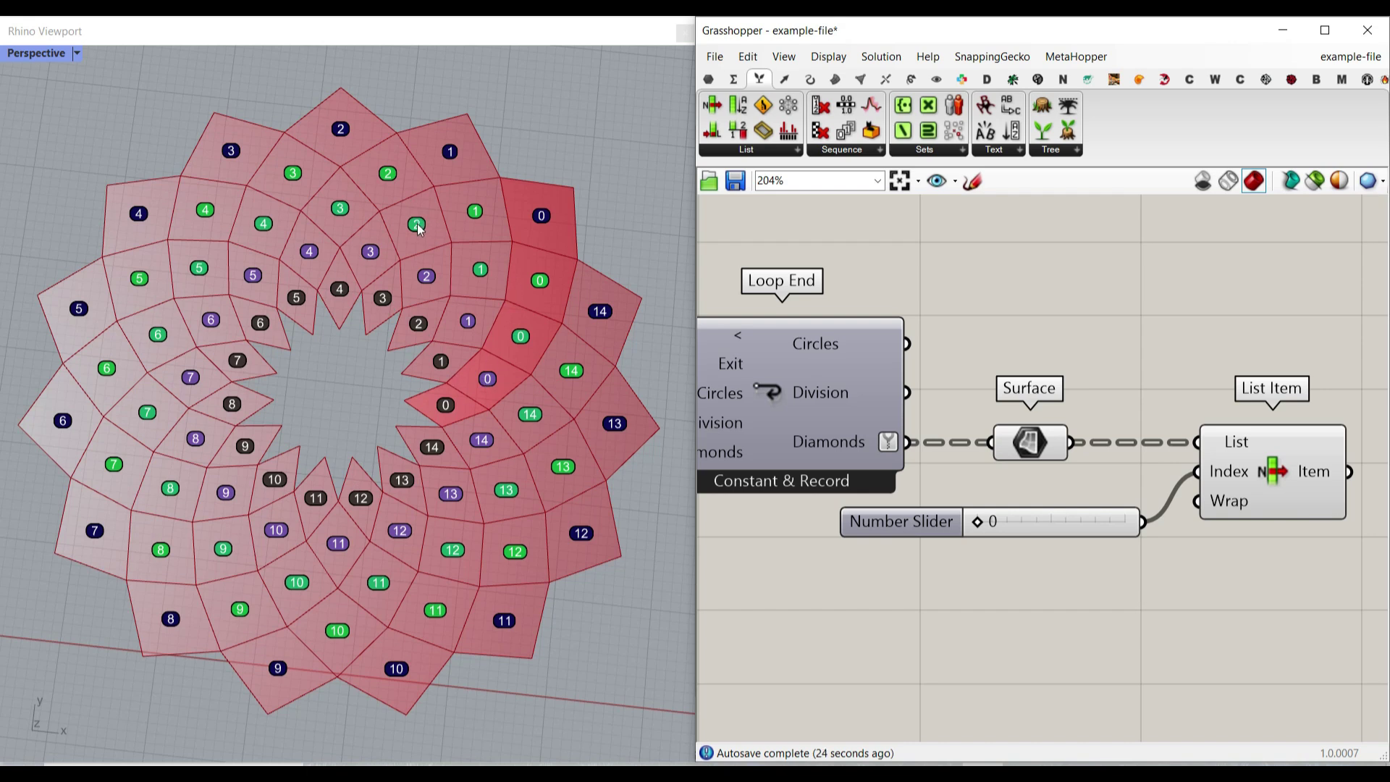
{"action": "mouse_move", "coordinate": [973, 528]}
{"action": "left_mouse_down"}
{"action": "mouse_move", "coordinate": [1053, 521]}
{"action": "mouse_move", "coordinate": [974, 515]}
{"action": "left_mouse_up"}
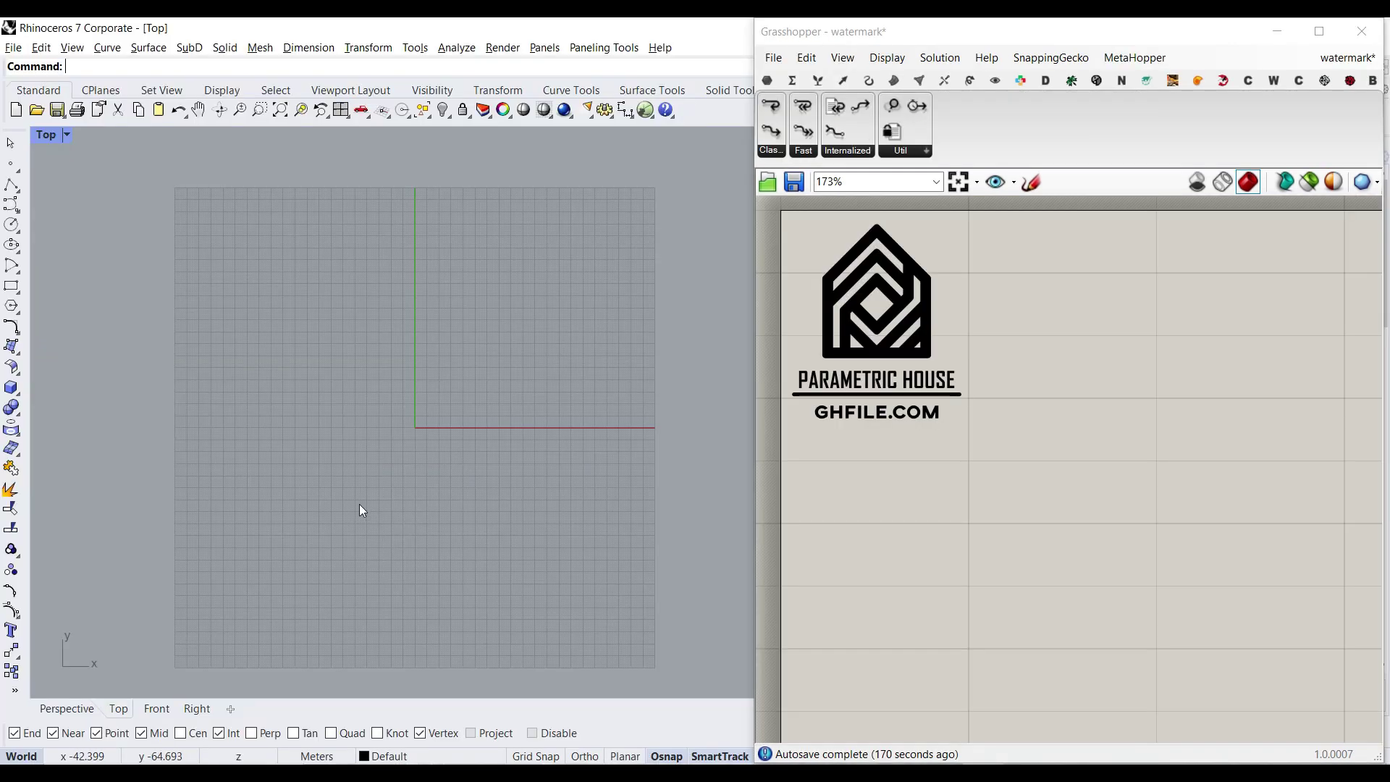
Place a point object in the Top view, a little above the X axis on the negative side of the Y axis.
{"action": "left_click", "coordinate": [10, 164]}
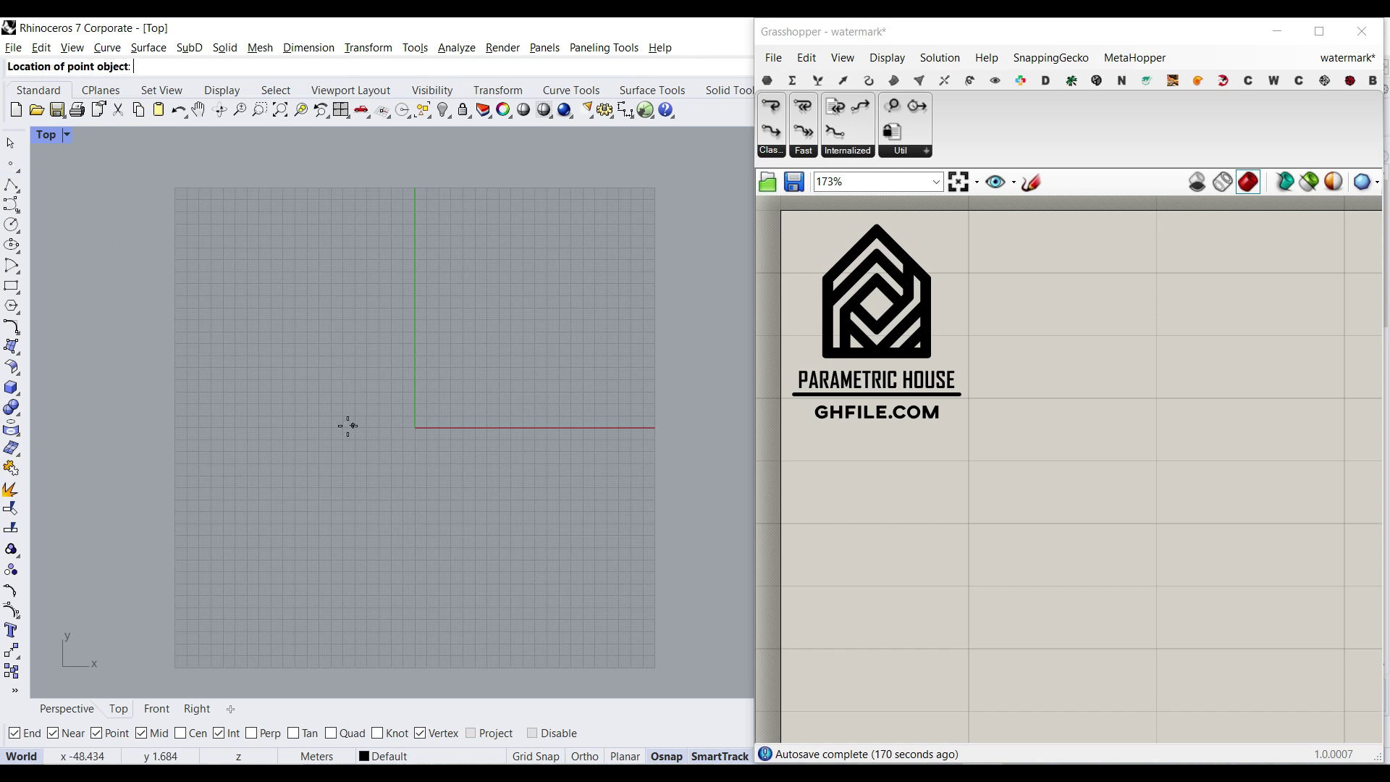
{"action": "left_click", "coordinate": [338, 405]}
{"action": "scroll", "coordinate": [348, 420], "scroll_direction": "up", "scroll_amount": 12}
{"action": "right_click_drag", "start_coordinate": [348, 420], "coordinate": [444, 491]}
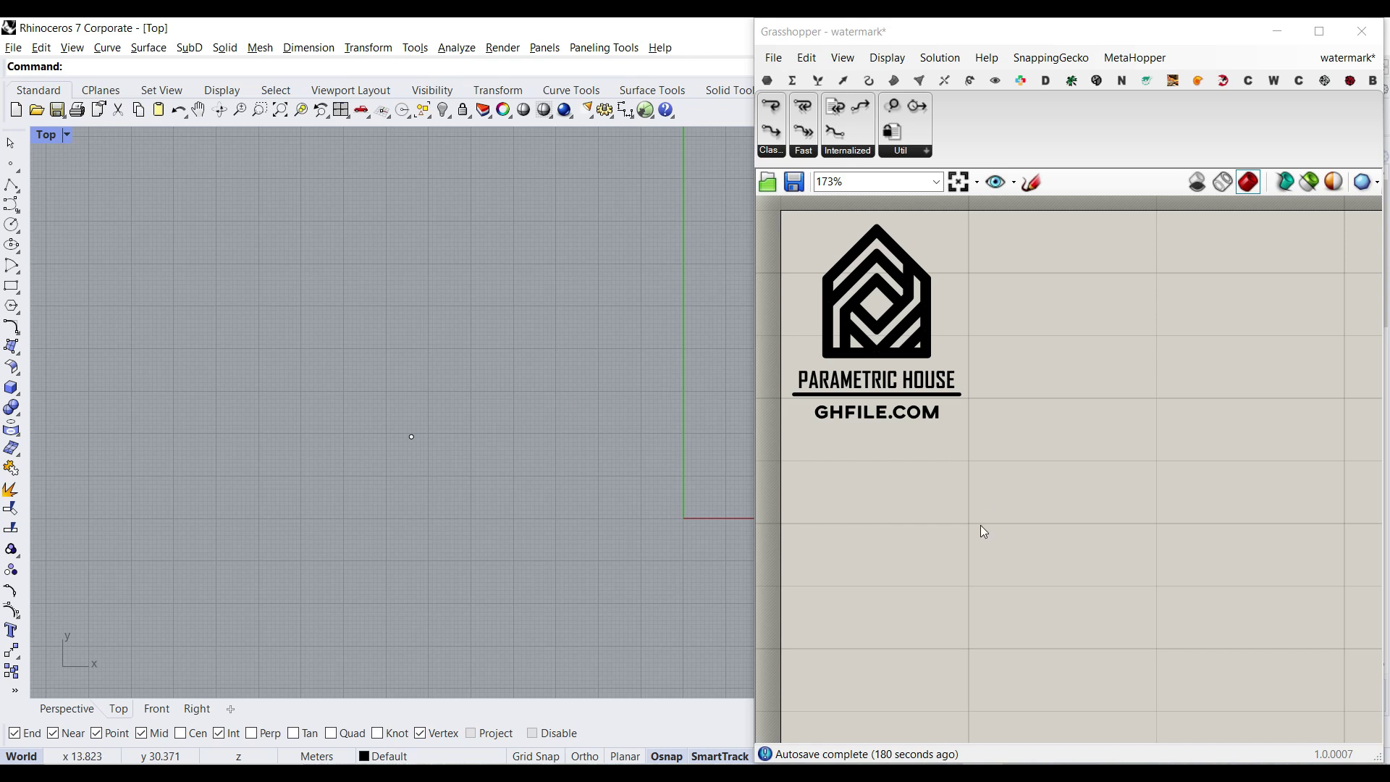
Draw three concentric circles centred on the point, the innermost with a radius of about 32.1 m.
{"action": "left_click", "coordinate": [11, 226]}
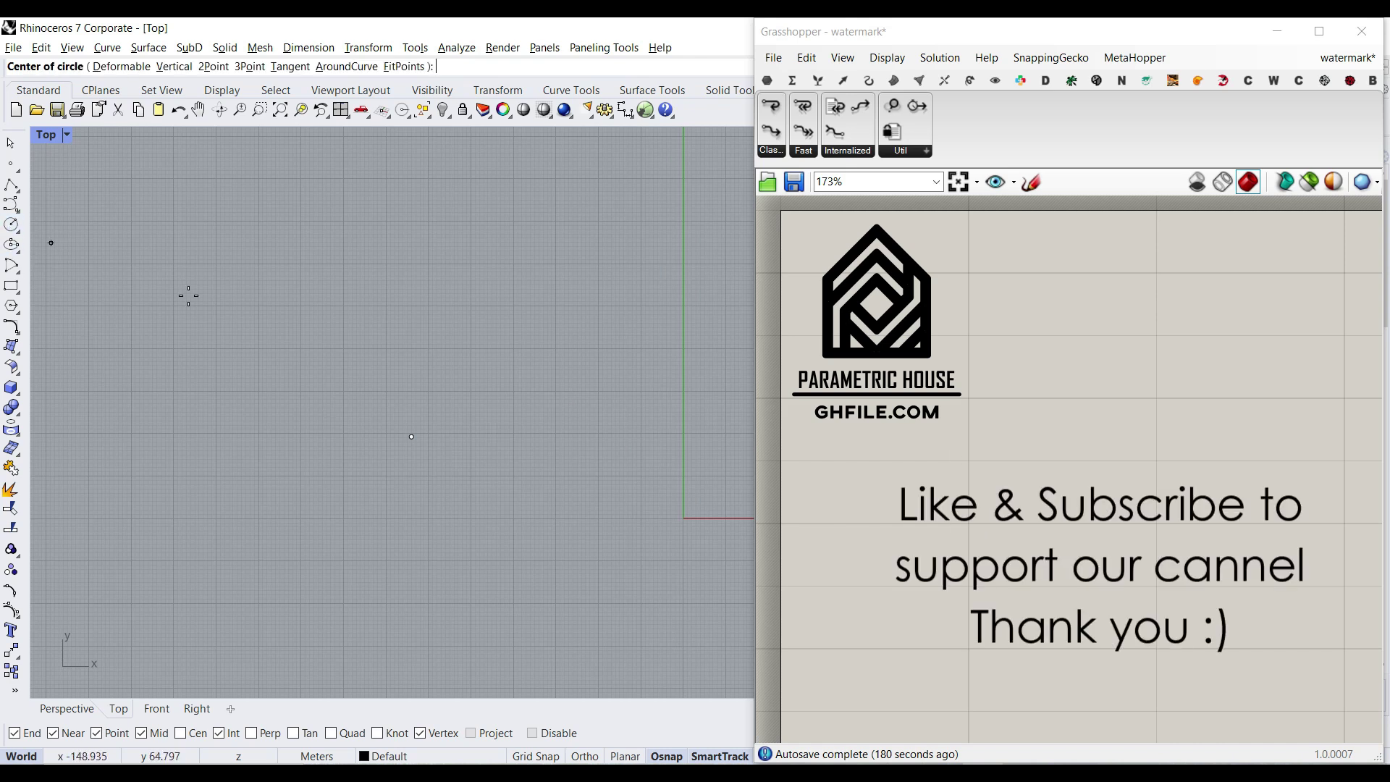
{"action": "left_click", "coordinate": [406, 437]}
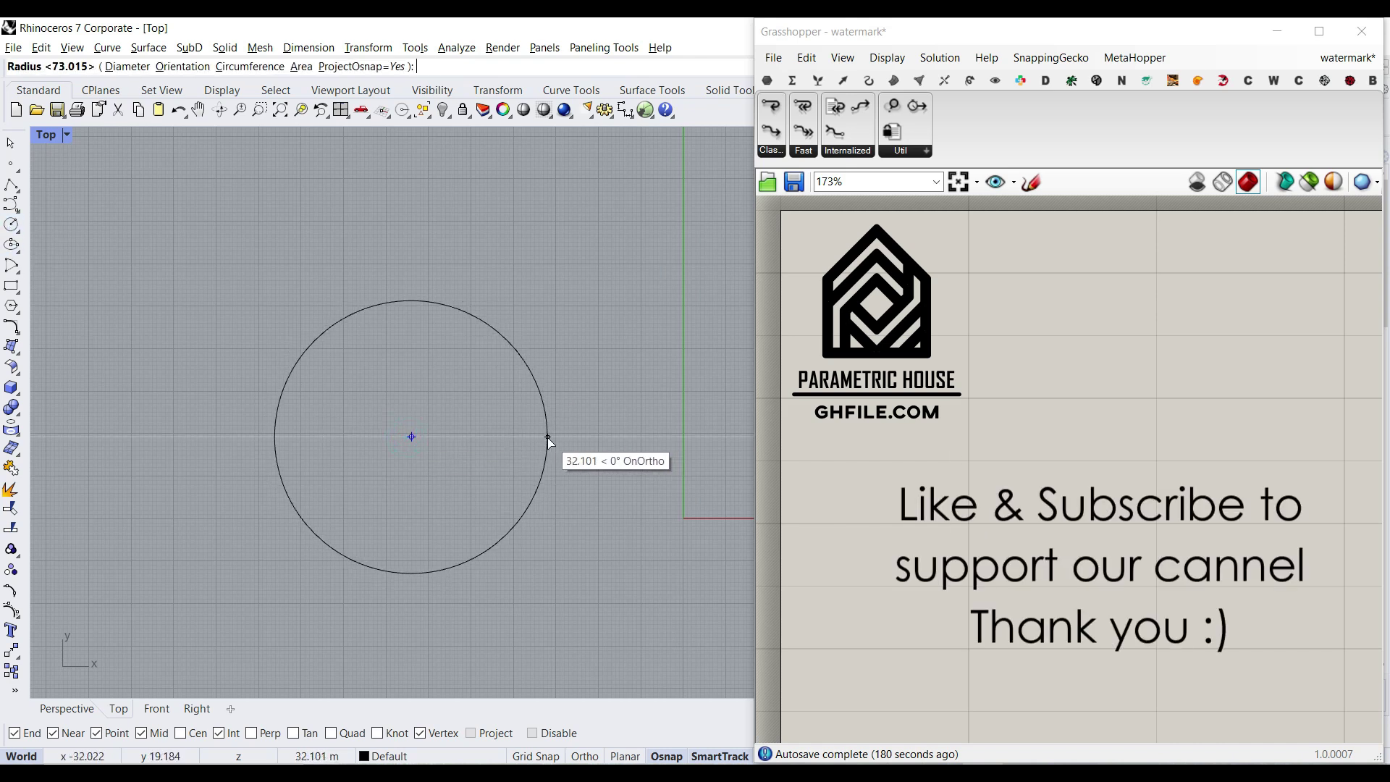
{"action": "left_click", "coordinate": [548, 438]}
{"action": "key", "text": "Return"}
{"action": "left_click", "coordinate": [411, 436]}
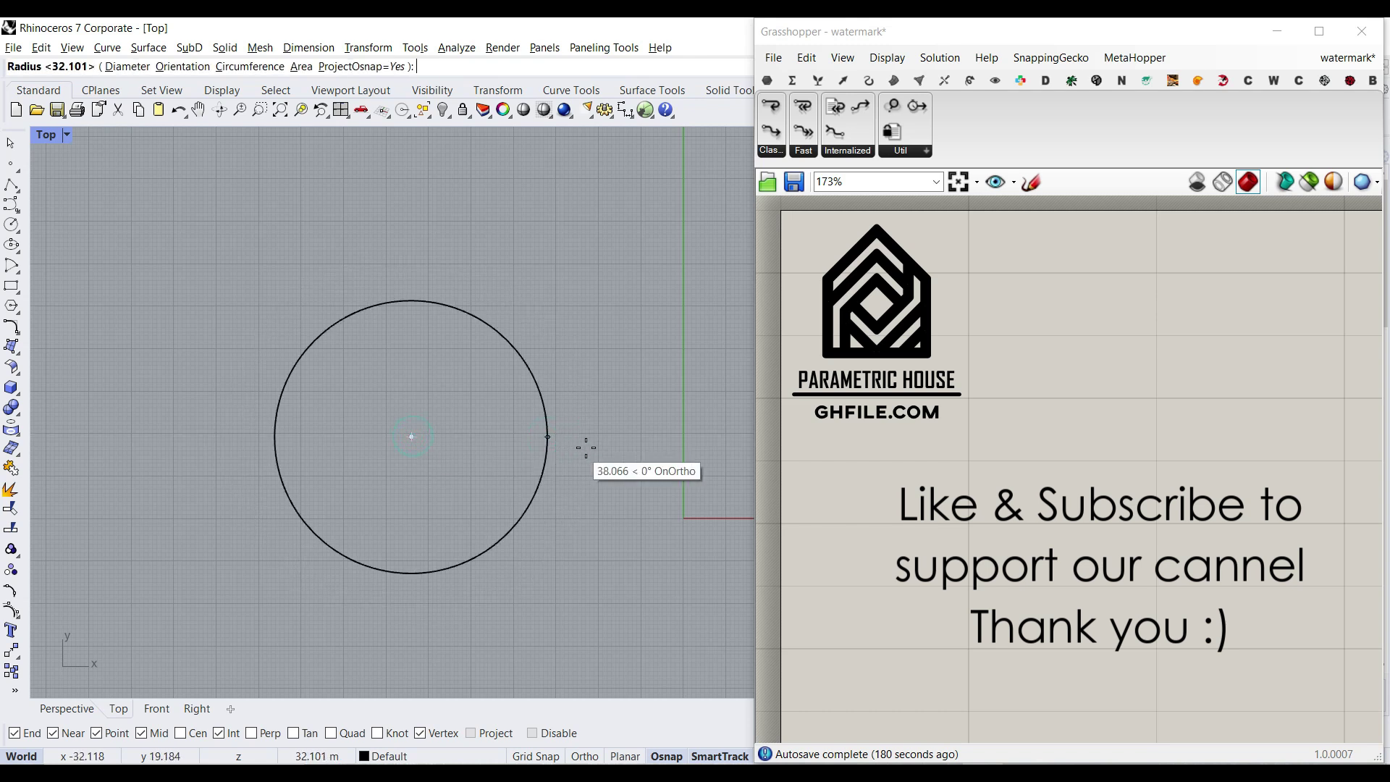
{"action": "left_click", "coordinate": [606, 437]}
{"action": "key", "text": "Return"}
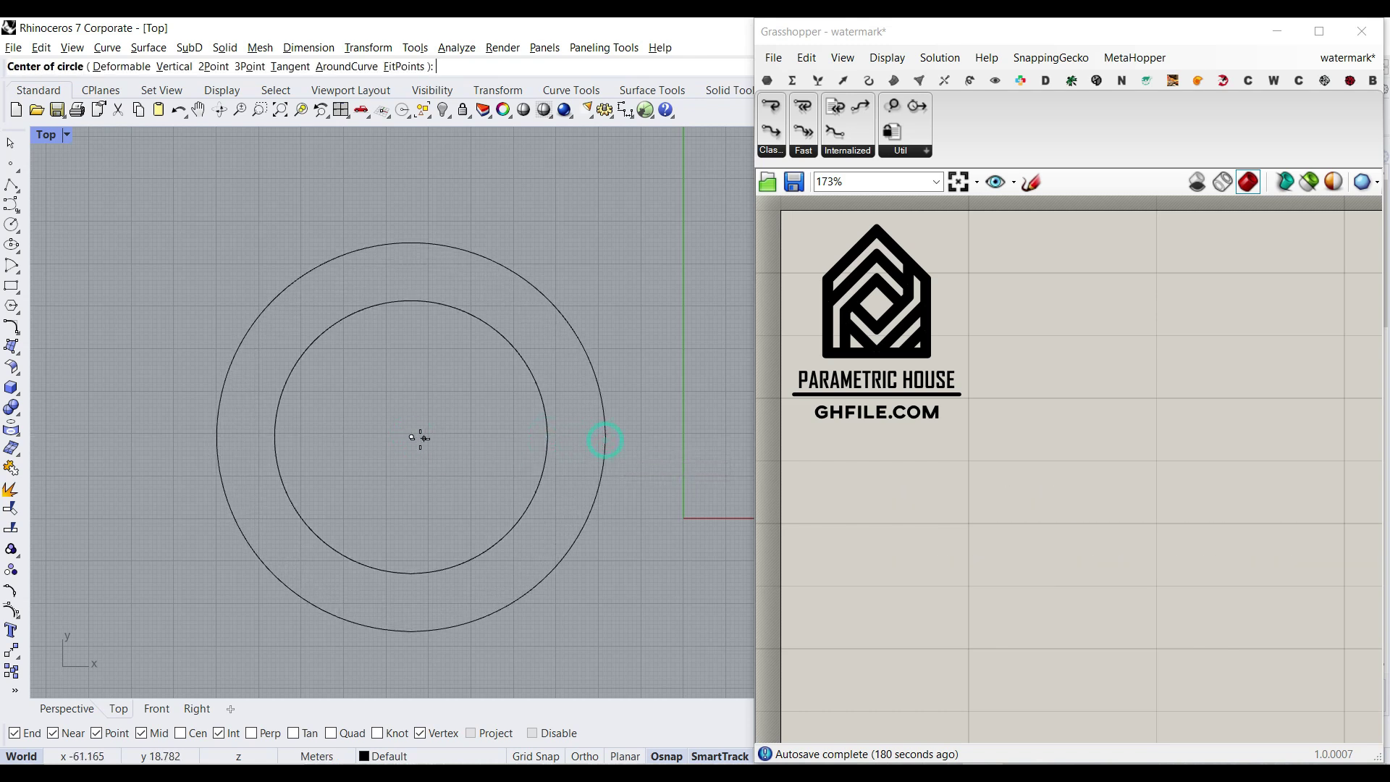
{"action": "left_click", "coordinate": [411, 437]}
{"action": "left_click", "coordinate": [672, 417]}
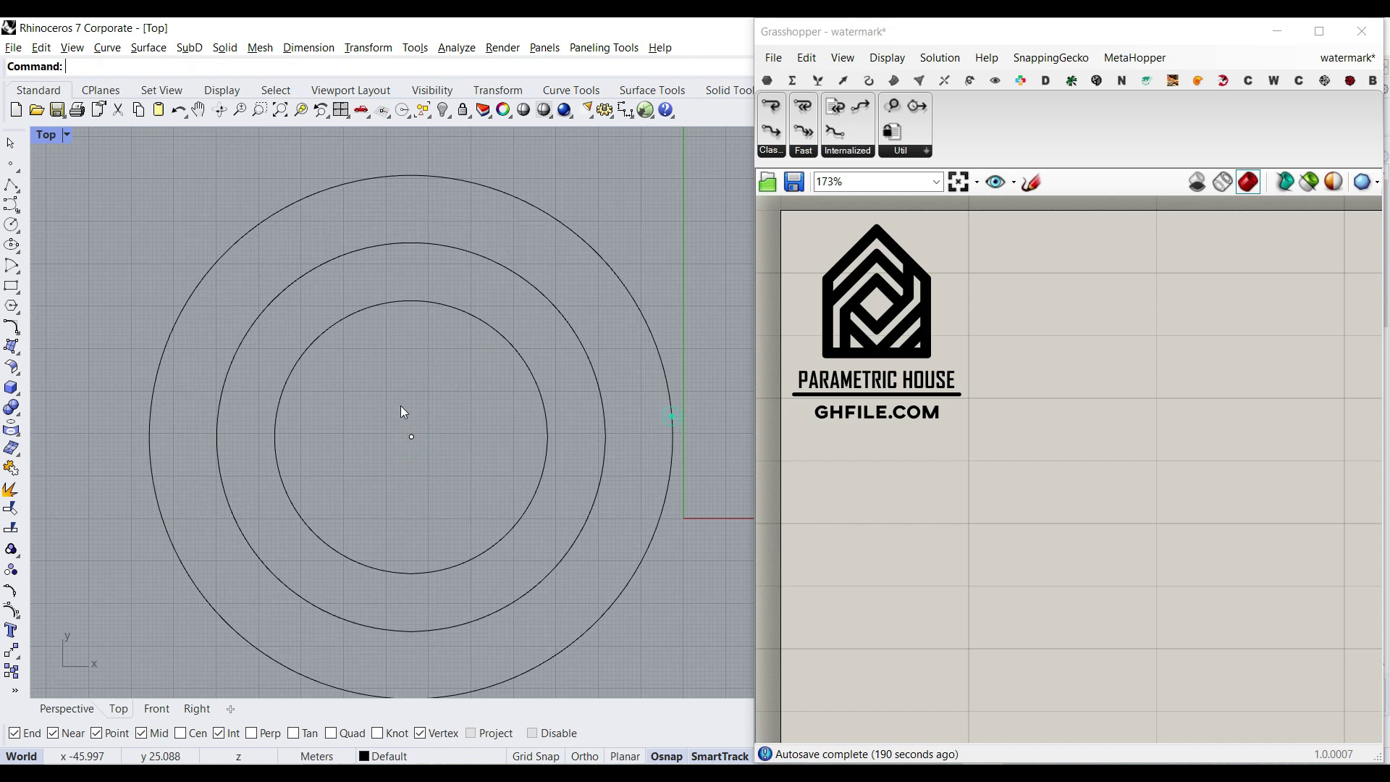
Select the three circles and check their curve directions with the Dir command.
{"action": "mouse_move", "coordinate": [487, 324]}
{"action": "left_mouse_down"}
{"action": "mouse_move", "coordinate": [491, 270]}
{"action": "mouse_move", "coordinate": [592, 247]}
{"action": "mouse_move", "coordinate": [584, 301]}
{"action": "mouse_move", "coordinate": [490, 330]}
{"action": "left_mouse_up"}
{"action": "left_click_drag", "start_coordinate": [595, 239], "coordinate": [462, 357]}
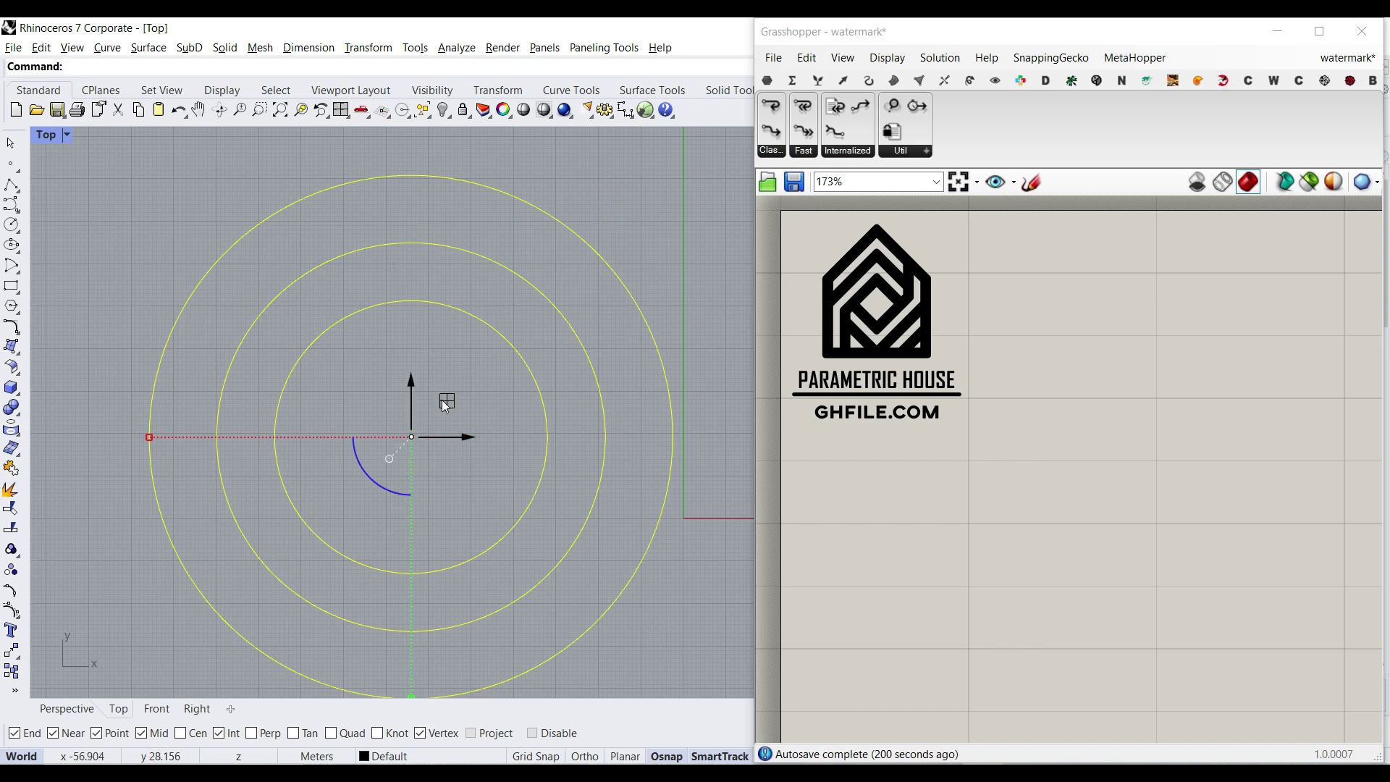
{"action": "type", "text": "Dir"}
{"action": "key", "text": "Return"}
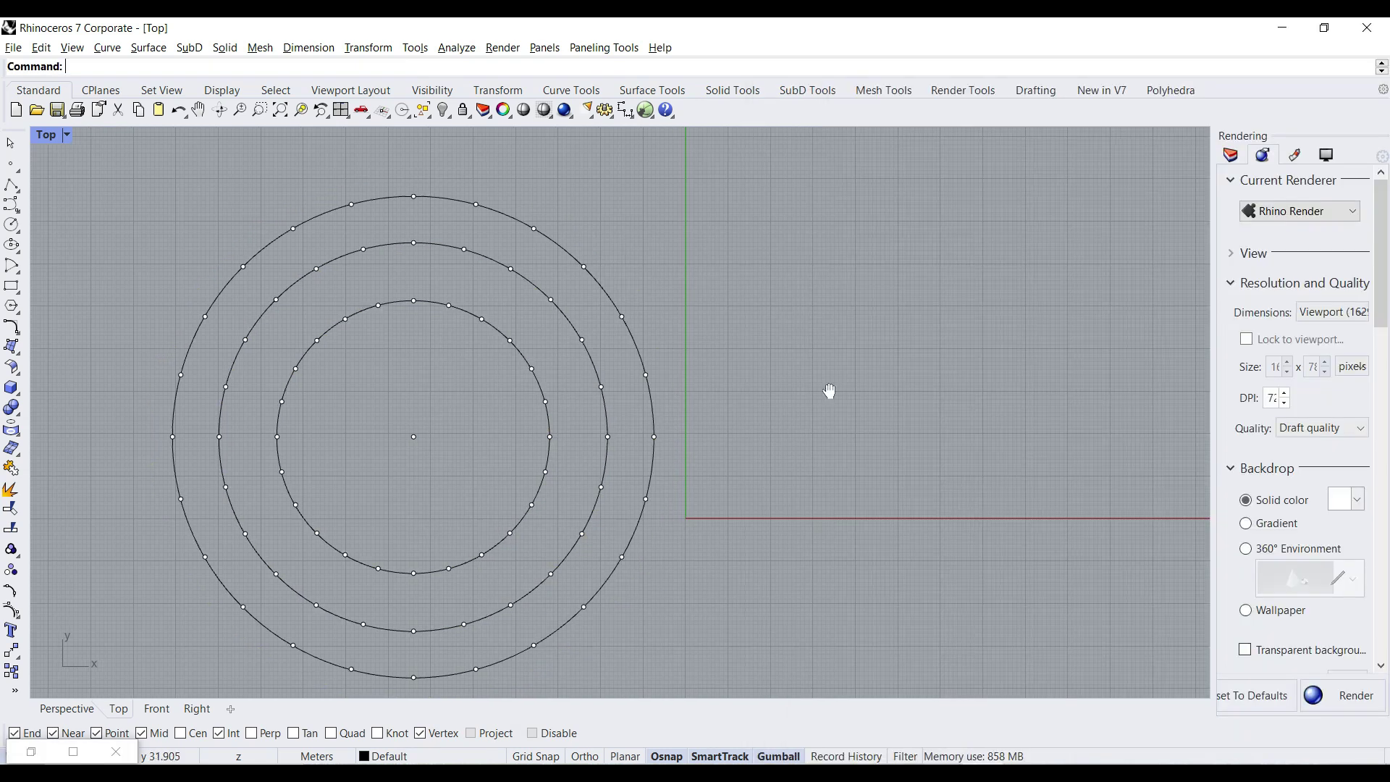
{"action": "right_click_drag", "start_coordinate": [830, 391], "coordinate": [870, 376]}
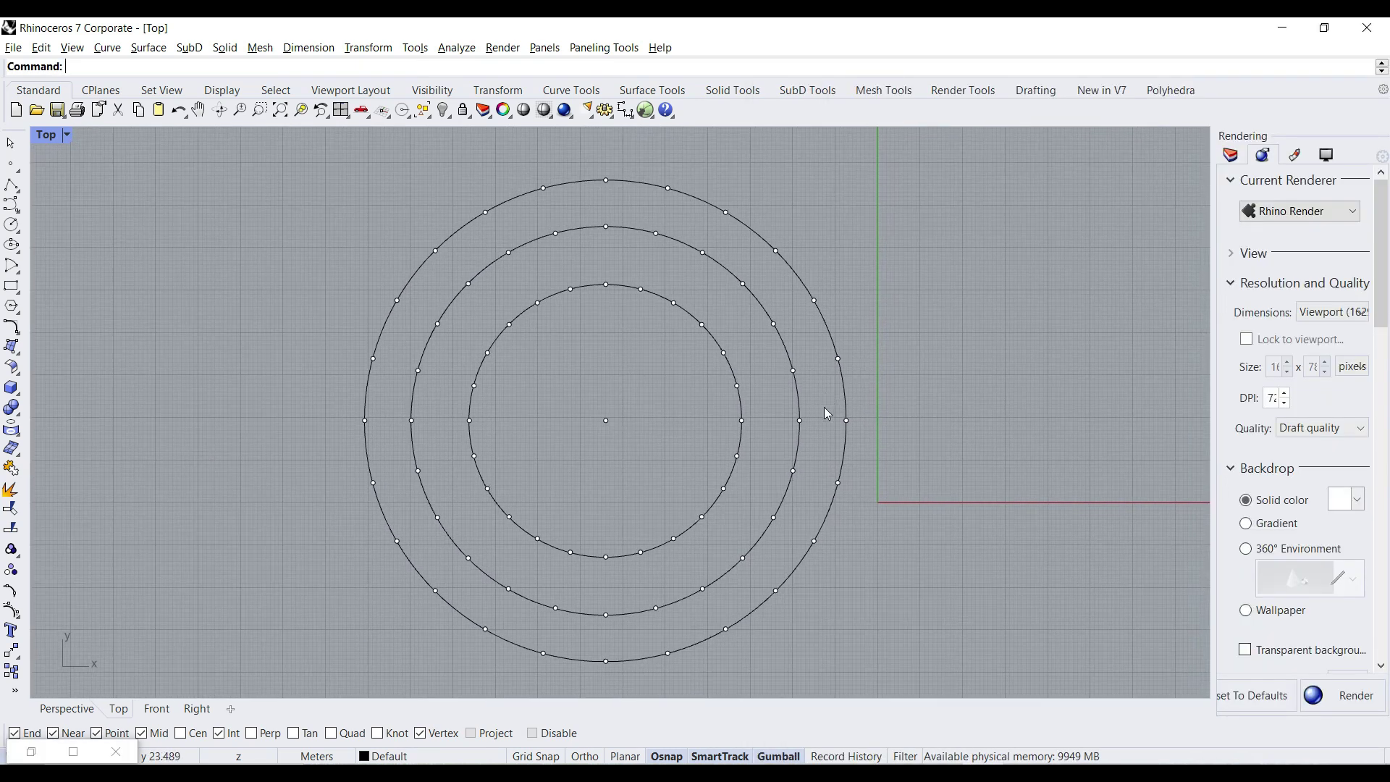
{"action": "scroll", "coordinate": [844, 417], "scroll_direction": "up", "scroll_amount": 4}
{"action": "right_click_drag", "start_coordinate": [837, 421], "coordinate": [698, 434]}
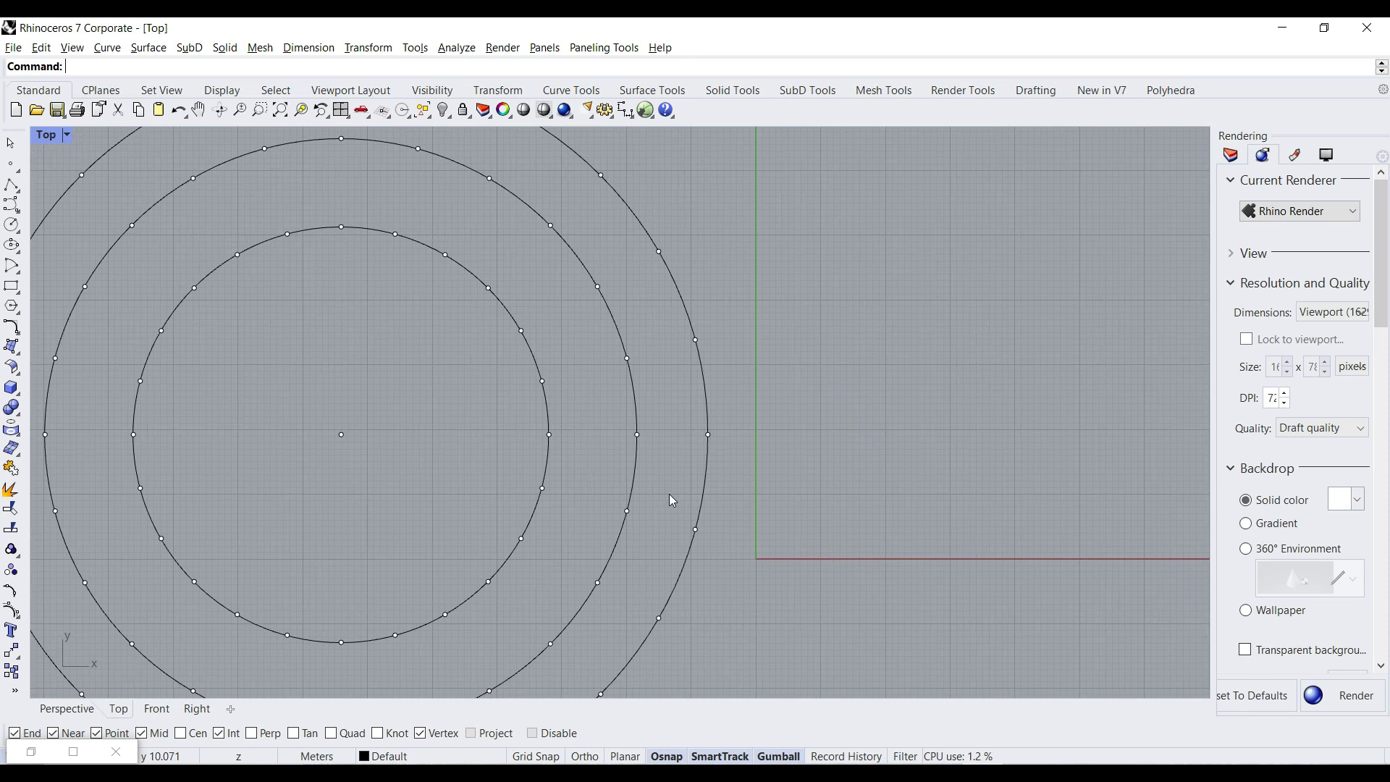
{"action": "left_click", "coordinate": [12, 187]}
{"action": "scroll", "coordinate": [681, 421], "scroll_direction": "up", "scroll_amount": 5}
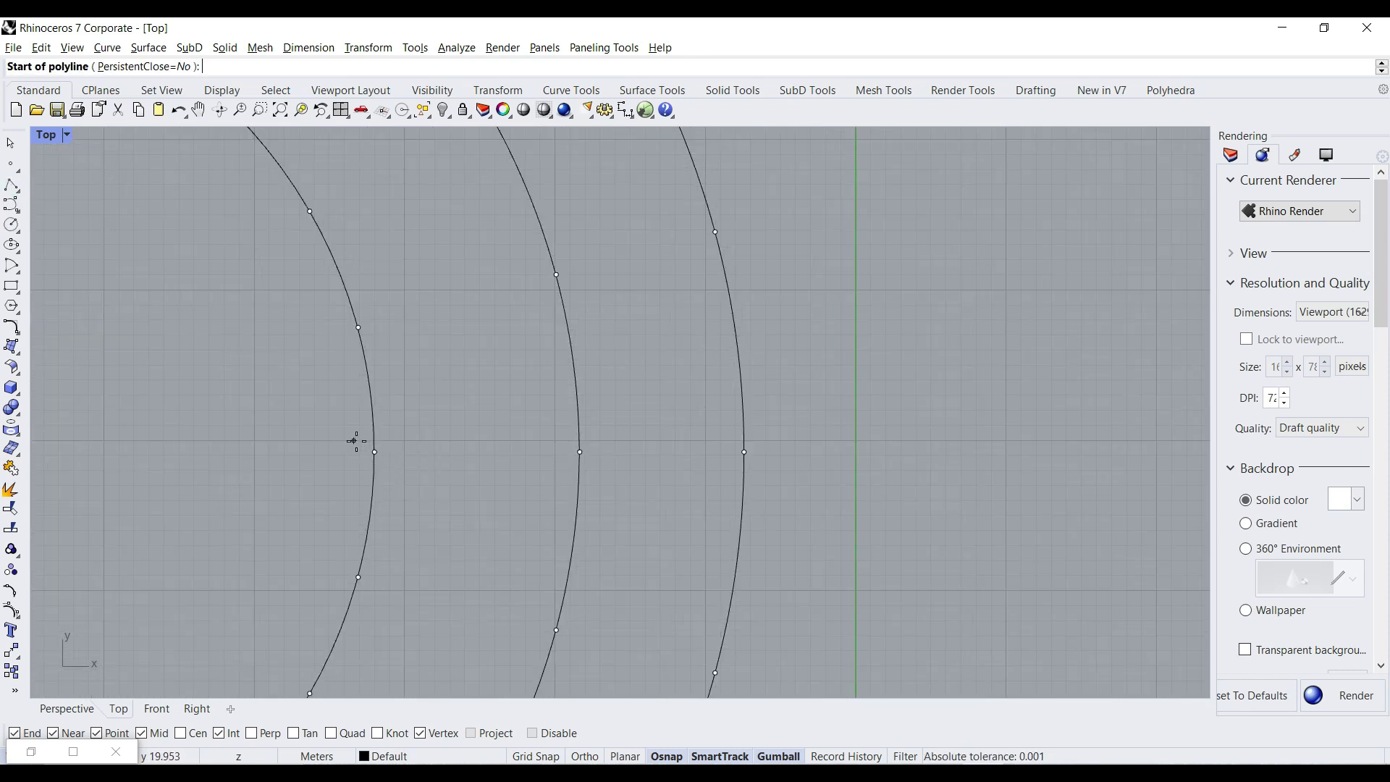
{"action": "mouse_move", "coordinate": [384, 430]}
{"action": "left_mouse_down"}
{"action": "mouse_move", "coordinate": [341, 445]}
{"action": "mouse_move", "coordinate": [404, 452]}
{"action": "mouse_move", "coordinate": [382, 416]}
{"action": "left_mouse_up"}
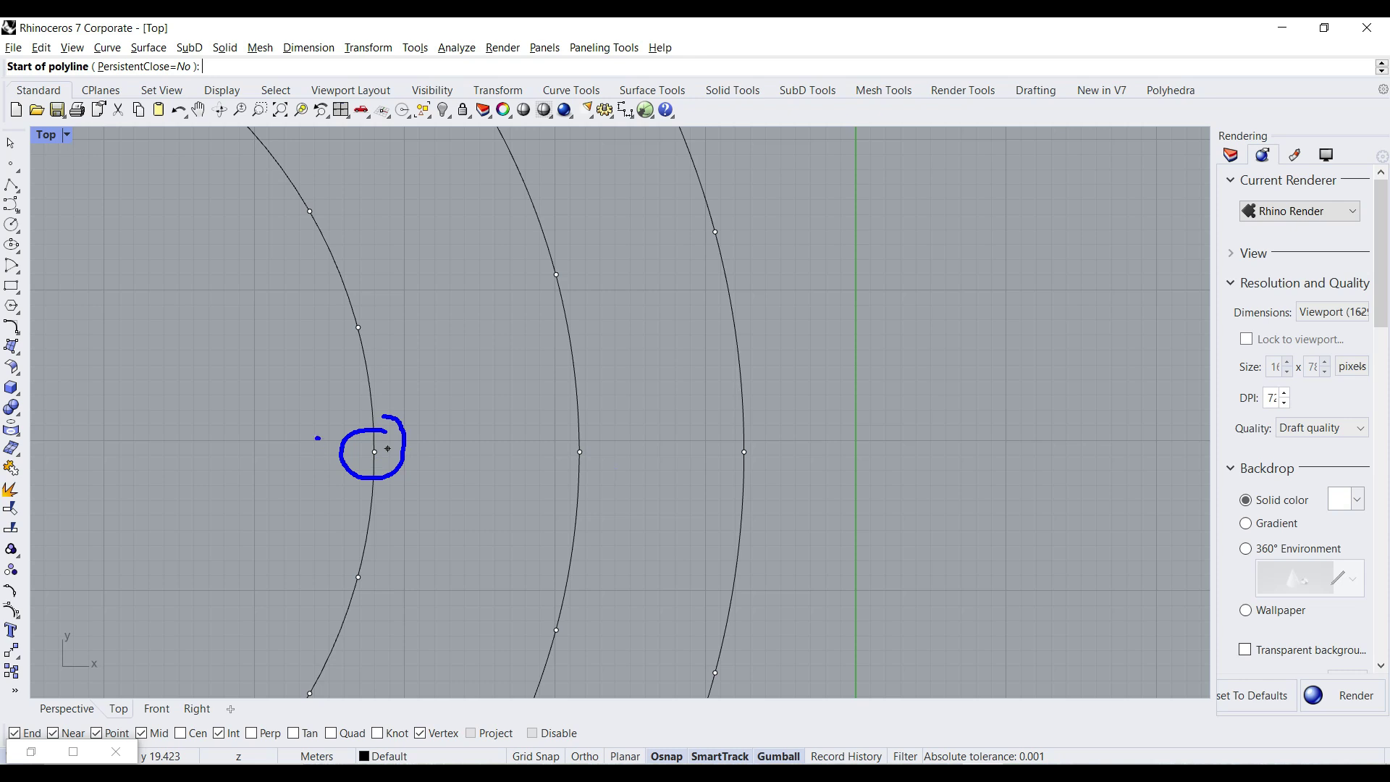
{"action": "mouse_move", "coordinate": [318, 438]}
{"action": "left_mouse_down"}
{"action": "mouse_move", "coordinate": [322, 463]}
{"action": "mouse_move", "coordinate": [316, 424]}
{"action": "left_mouse_up"}
{"action": "left_click_drag", "start_coordinate": [314, 318], "coordinate": [332, 346]}
{"action": "mouse_move", "coordinate": [266, 225]}
{"action": "left_mouse_down"}
{"action": "mouse_move", "coordinate": [268, 243]}
{"action": "mouse_move", "coordinate": [300, 243]}
{"action": "left_mouse_up"}
{"action": "mouse_move", "coordinate": [545, 442]}
{"action": "left_mouse_down"}
{"action": "mouse_move", "coordinate": [542, 456]}
{"action": "mouse_move", "coordinate": [554, 436]}
{"action": "left_mouse_up"}
{"action": "key", "text": "ctrl+z"}
{"action": "mouse_move", "coordinate": [503, 267]}
{"action": "left_mouse_down"}
{"action": "mouse_move", "coordinate": [537, 267]}
{"action": "mouse_move", "coordinate": [535, 302]}
{"action": "left_mouse_up"}
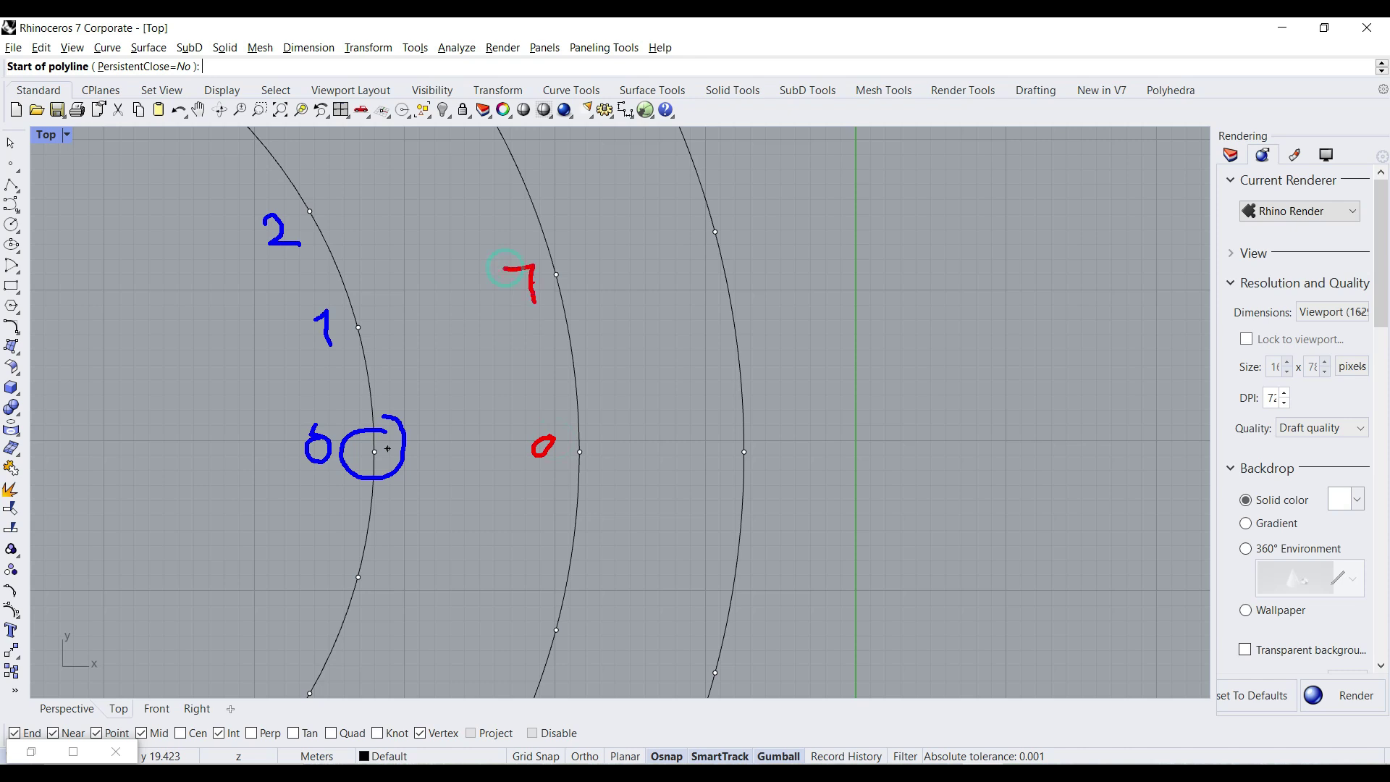
{"action": "mouse_move", "coordinate": [462, 141]}
{"action": "left_mouse_down"}
{"action": "mouse_move", "coordinate": [464, 159]}
{"action": "mouse_move", "coordinate": [502, 158]}
{"action": "left_mouse_up"}
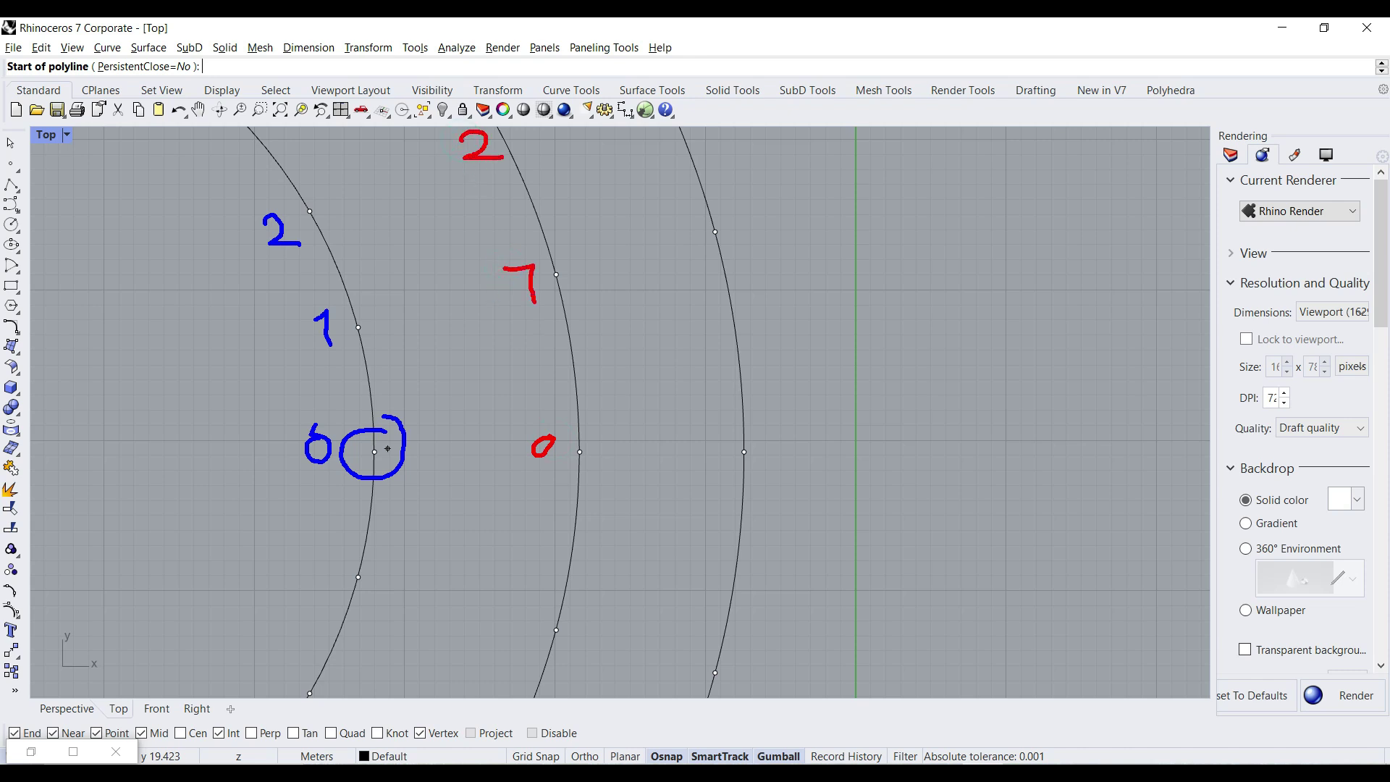
{"action": "left_click_drag", "start_coordinate": [719, 438], "coordinate": [719, 457]}
{"action": "left_click_drag", "start_coordinate": [673, 234], "coordinate": [688, 258]}
{"action": "left_click_drag", "start_coordinate": [625, 131], "coordinate": [677, 162]}
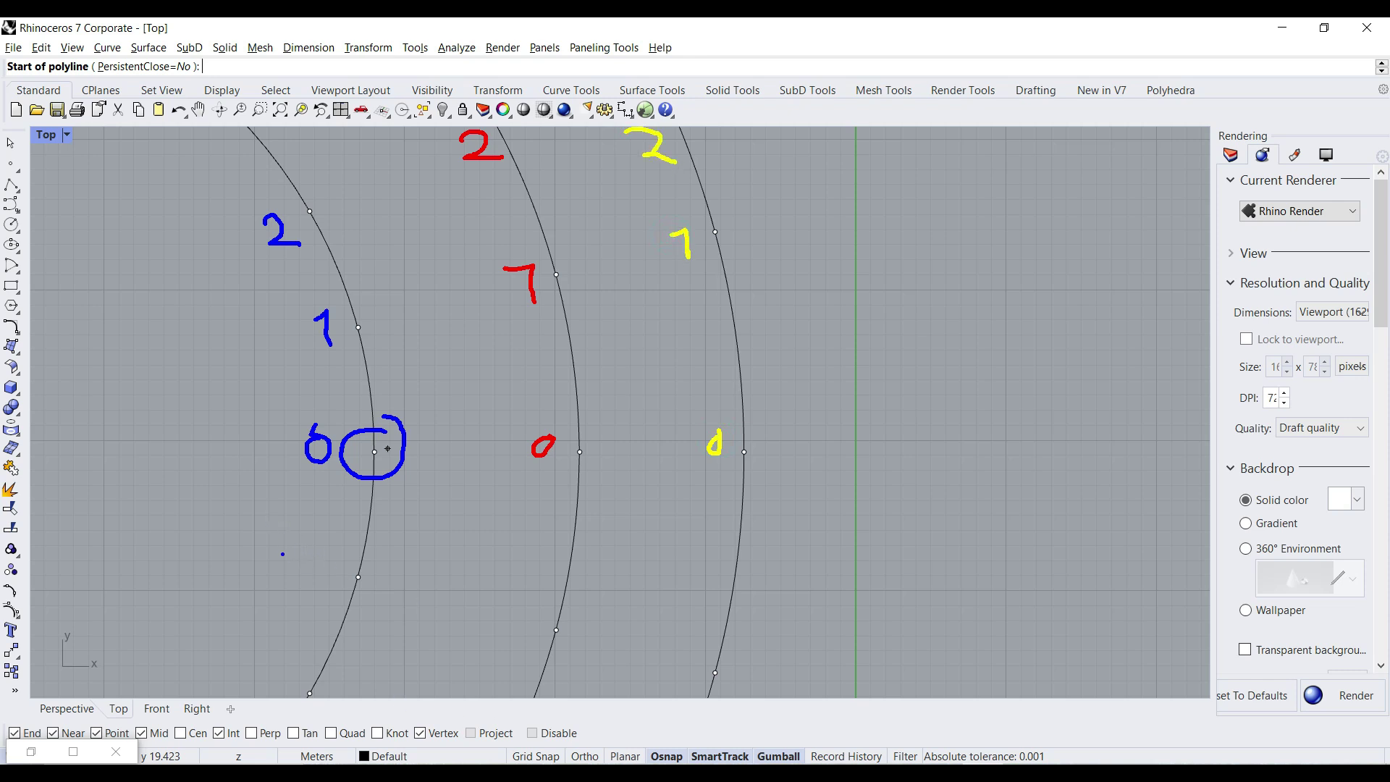
{"action": "mouse_move", "coordinate": [281, 553]}
{"action": "left_mouse_down"}
{"action": "mouse_move", "coordinate": [303, 580]}
{"action": "mouse_move", "coordinate": [320, 572]}
{"action": "mouse_move", "coordinate": [319, 597]}
{"action": "left_mouse_up"}
{"action": "mouse_move", "coordinate": [487, 584]}
{"action": "left_mouse_down"}
{"action": "mouse_move", "coordinate": [500, 594]}
{"action": "mouse_move", "coordinate": [489, 609]}
{"action": "mouse_move", "coordinate": [523, 606]}
{"action": "mouse_move", "coordinate": [509, 623]}
{"action": "left_mouse_up"}
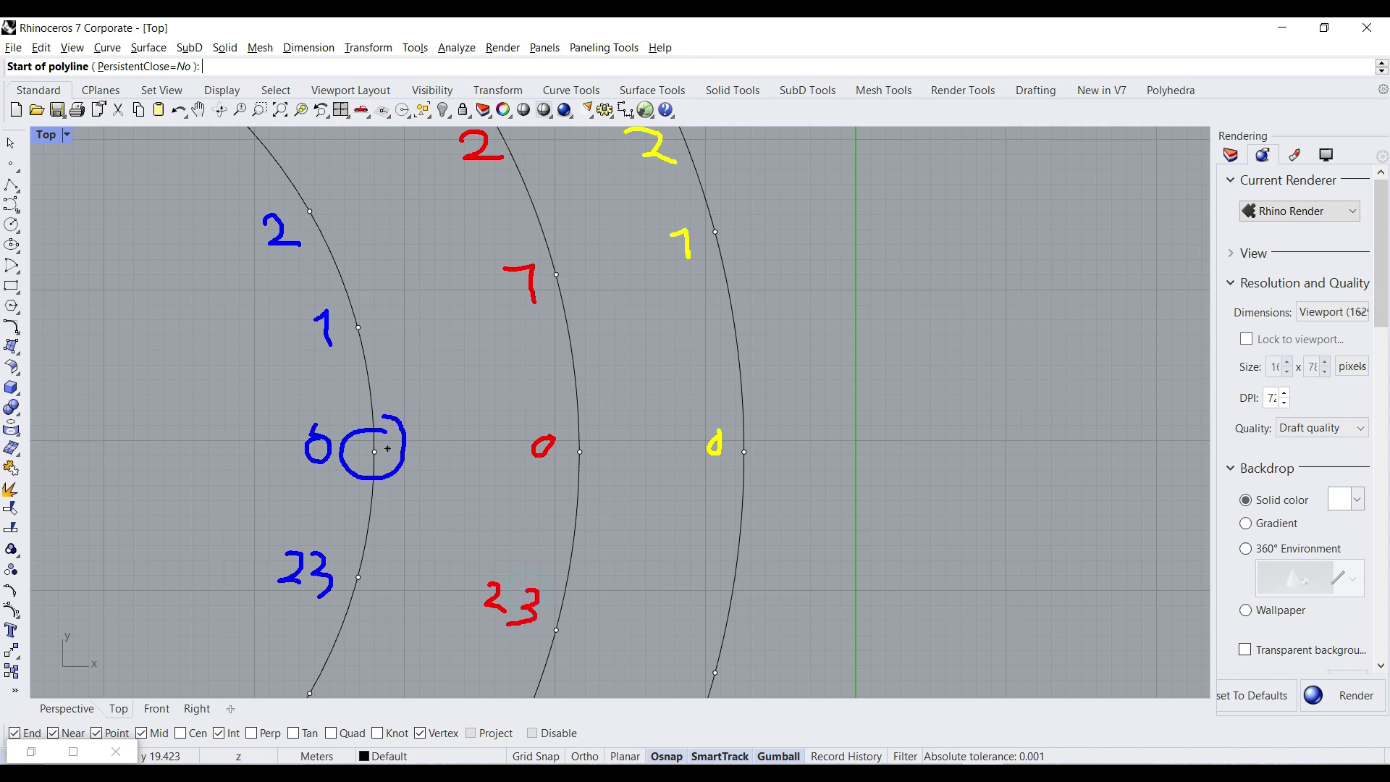
{"action": "mouse_move", "coordinate": [664, 633]}
{"action": "left_mouse_down"}
{"action": "mouse_move", "coordinate": [700, 645]}
{"action": "mouse_move", "coordinate": [682, 664]}
{"action": "left_mouse_up"}
{"action": "left_click_drag", "start_coordinate": [375, 452], "coordinate": [556, 274]}
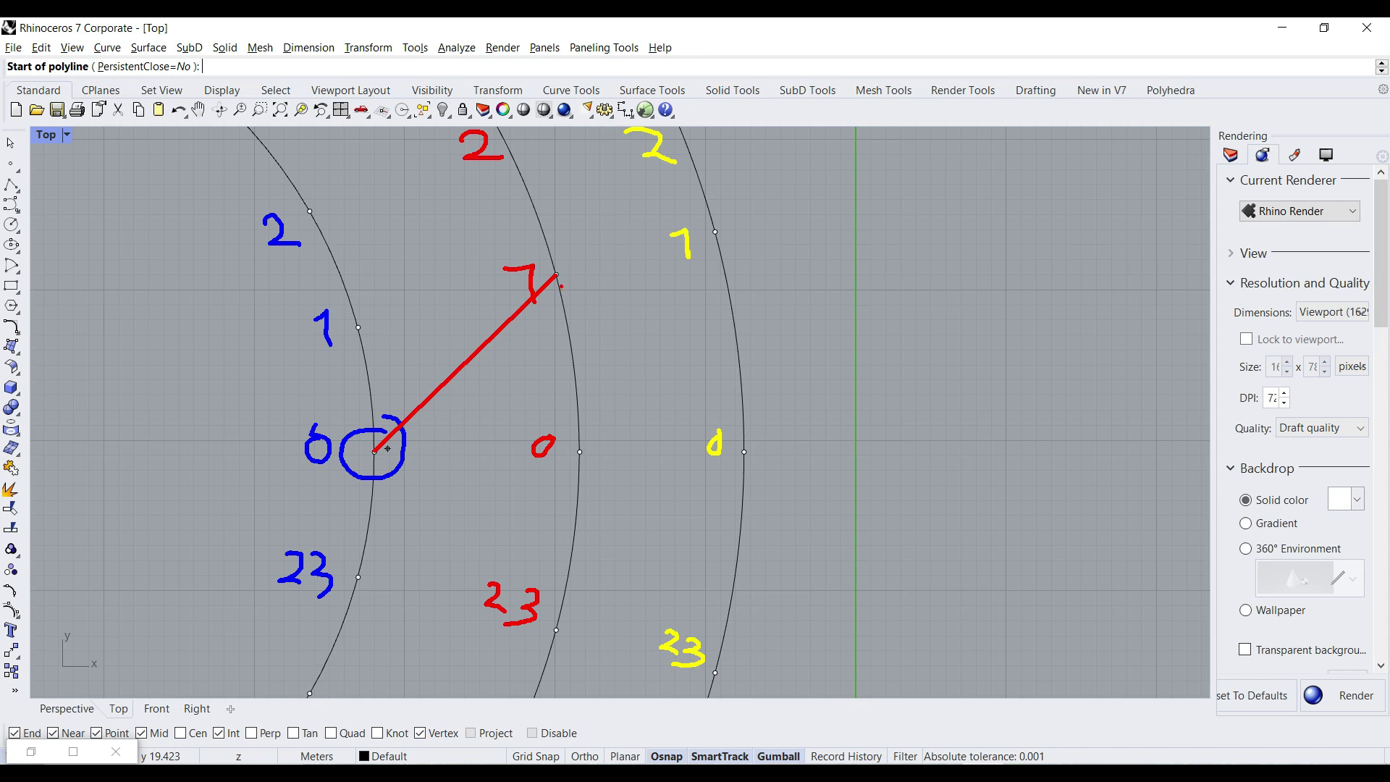
{"action": "mouse_move", "coordinate": [555, 274]}
{"action": "left_mouse_down"}
{"action": "mouse_move", "coordinate": [707, 444]}
{"action": "mouse_move", "coordinate": [744, 453]}
{"action": "left_mouse_up"}
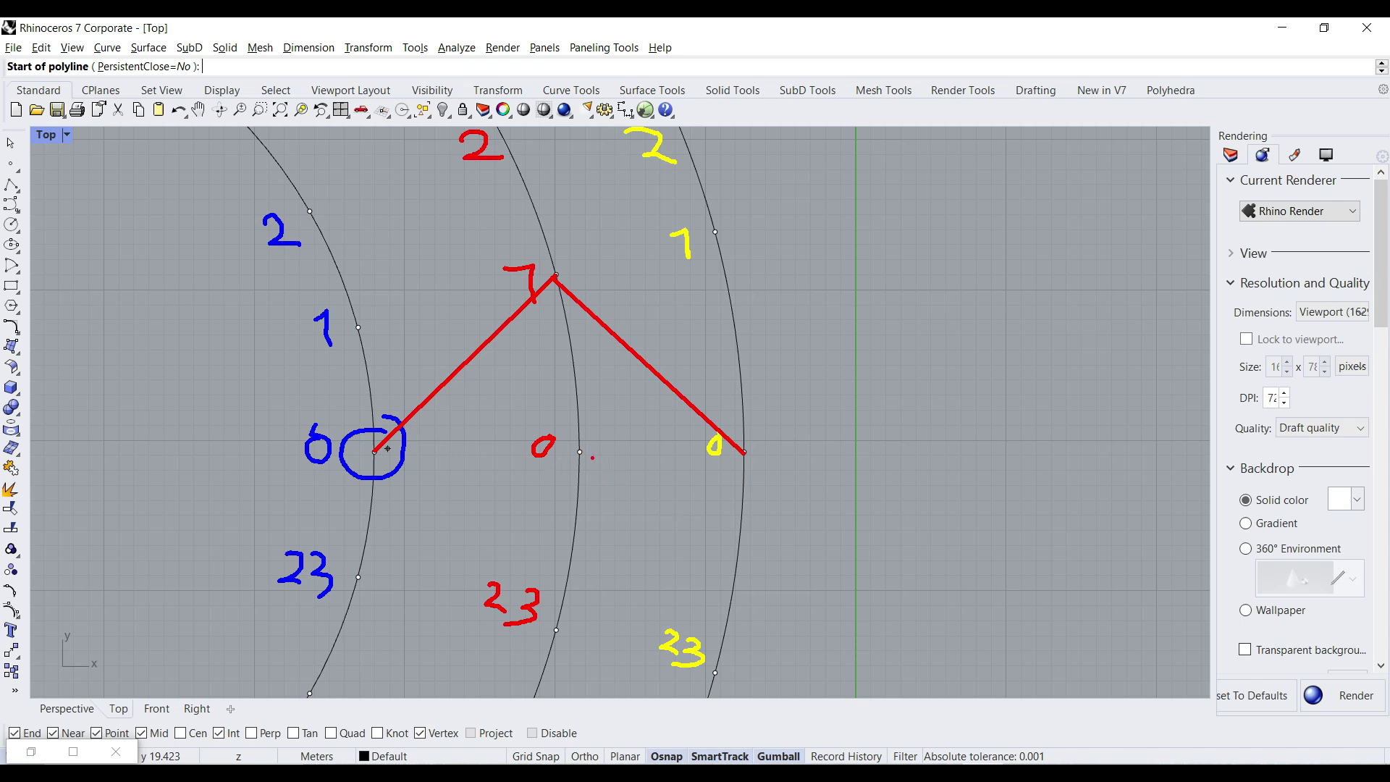
{"action": "mouse_move", "coordinate": [744, 453]}
{"action": "left_mouse_down"}
{"action": "mouse_move", "coordinate": [556, 630]}
{"action": "mouse_move", "coordinate": [378, 458]}
{"action": "left_mouse_up"}
{"action": "left_click_drag", "start_coordinate": [377, 456], "coordinate": [380, 478]}
{"action": "left_click_drag", "start_coordinate": [376, 457], "coordinate": [413, 466]}
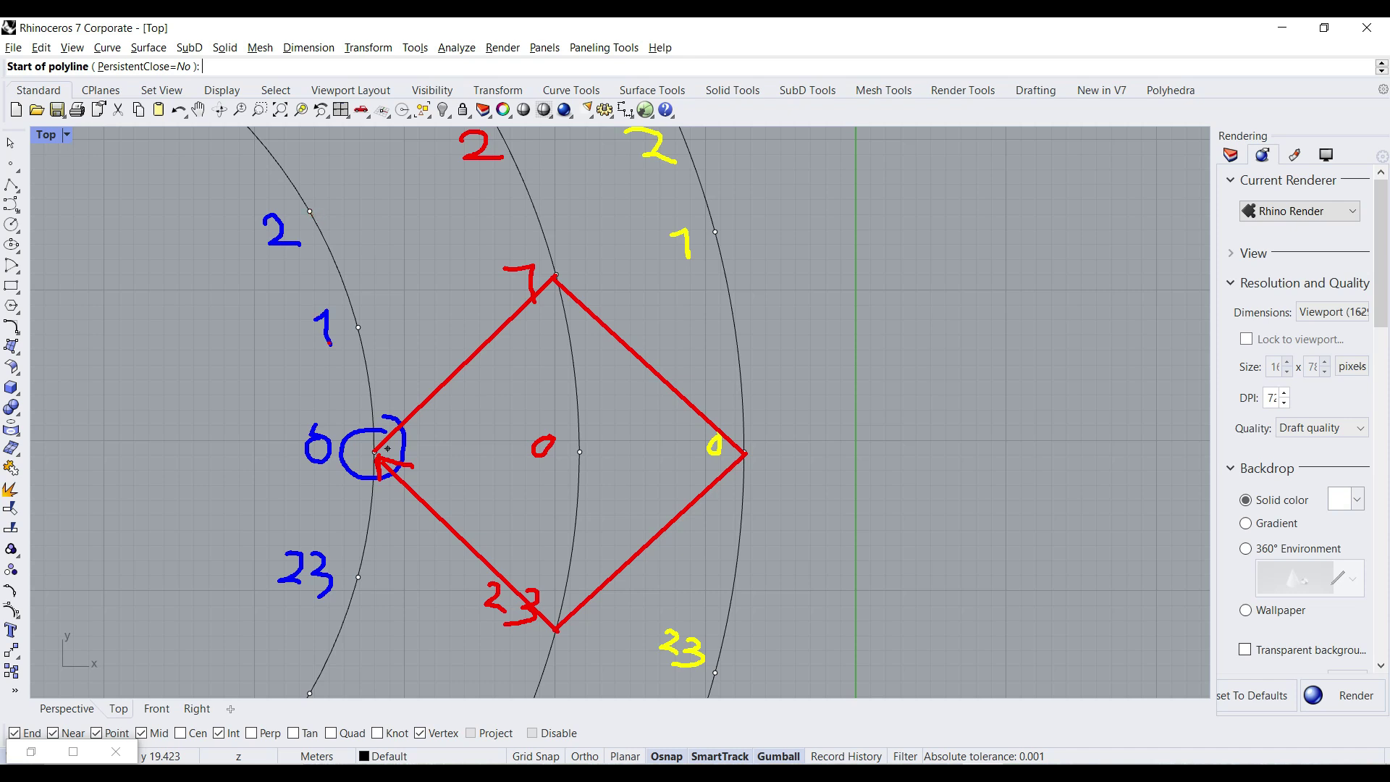
{"action": "mouse_move", "coordinate": [309, 211]}
{"action": "left_mouse_down"}
{"action": "mouse_move", "coordinate": [554, 275]}
{"action": "mouse_move", "coordinate": [675, 125]}
{"action": "left_mouse_up"}
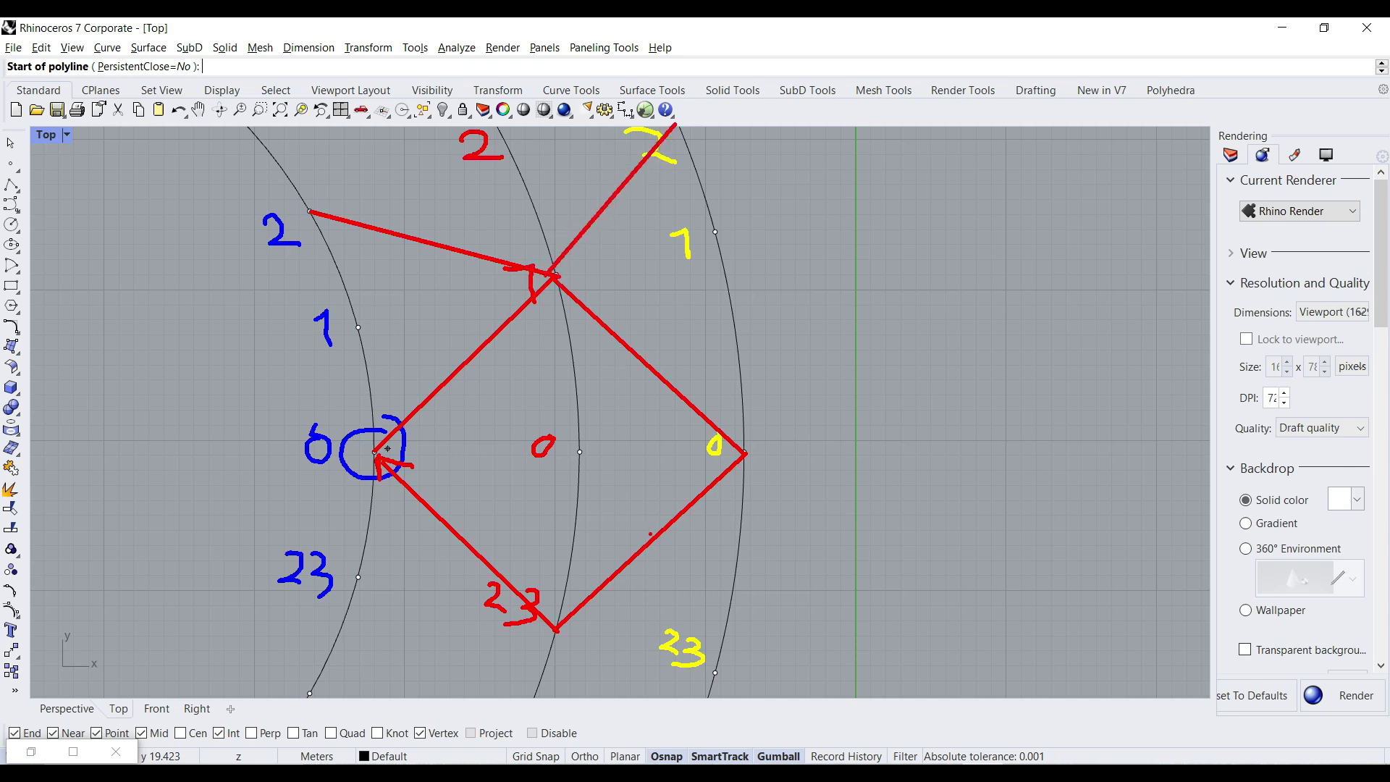
{"action": "key", "text": "Escape"}
{"action": "scroll", "coordinate": [574, 461], "scroll_direction": "down", "scroll_amount": 10}
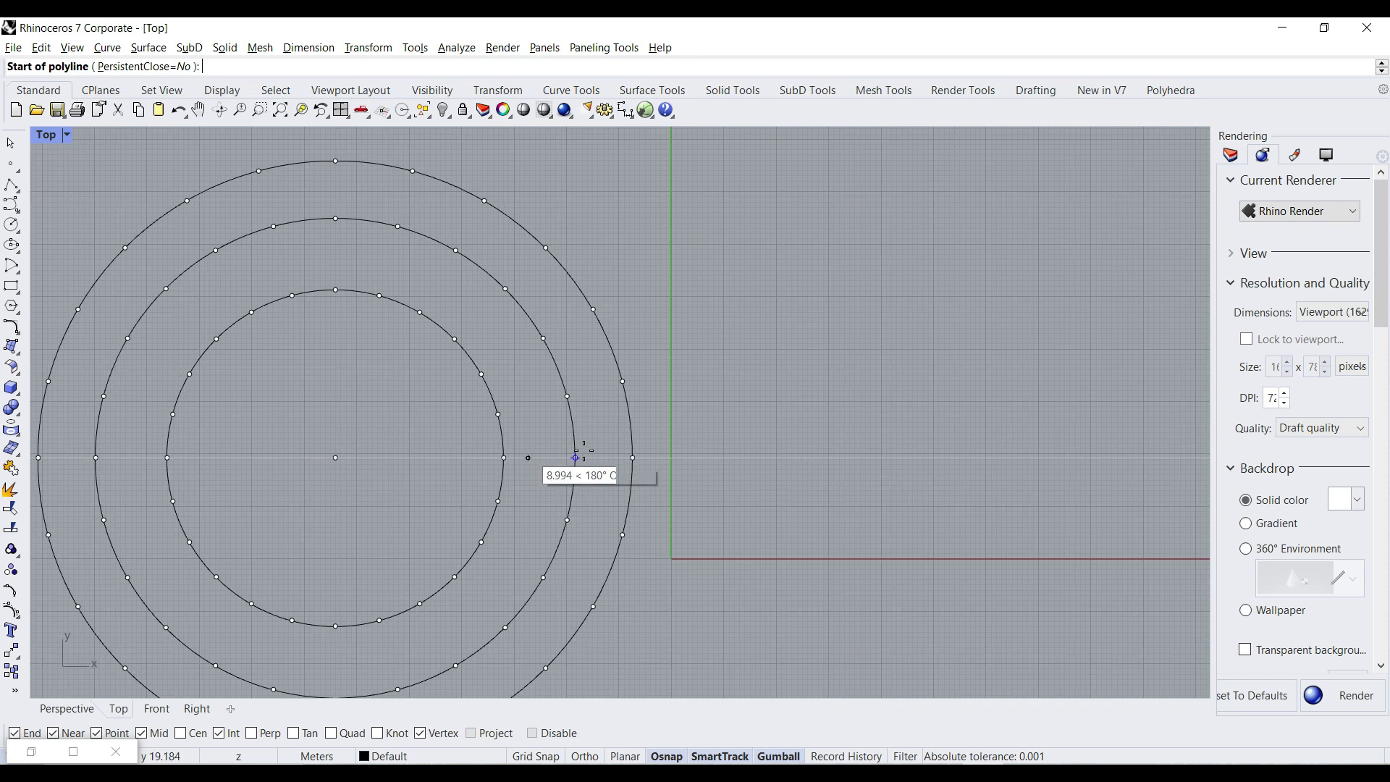
{"action": "key", "text": "Escape"}
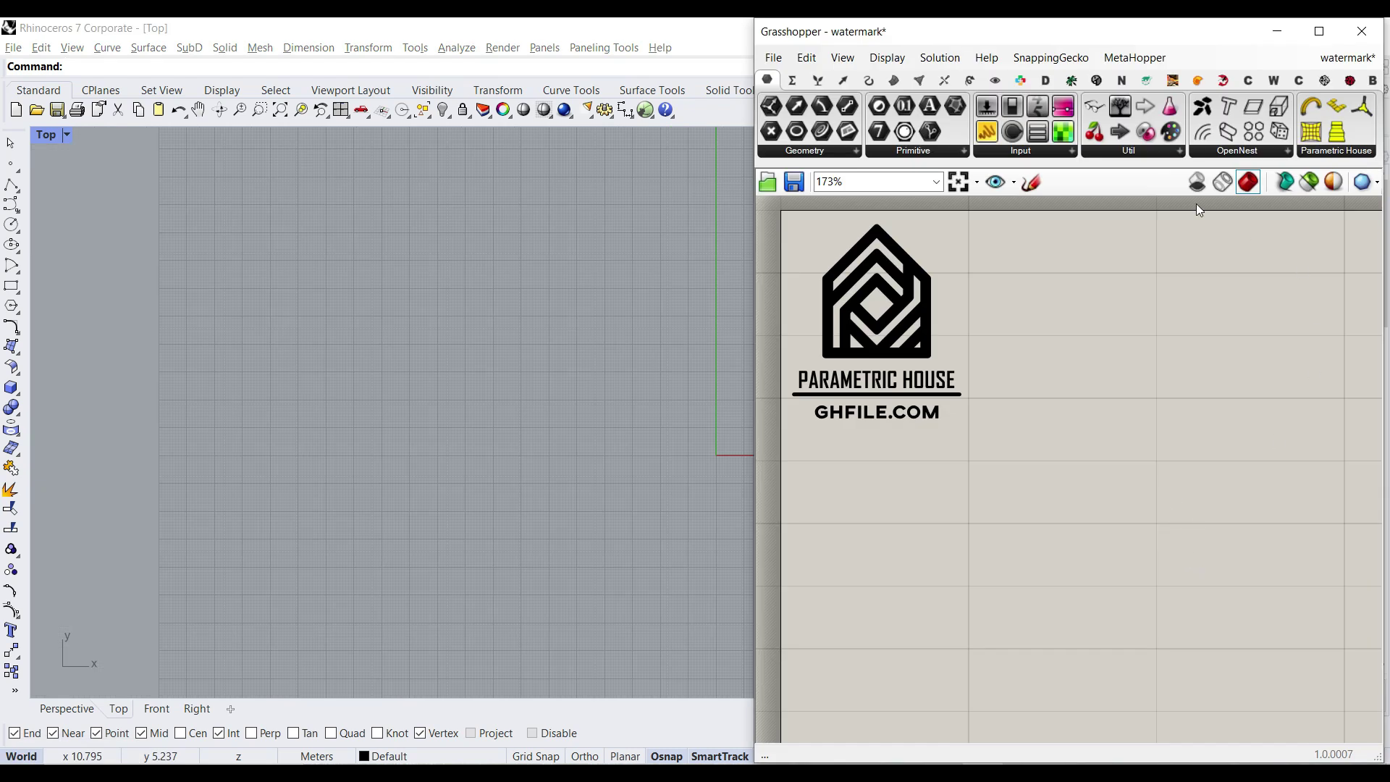
Add a Circle component to the empty Grasshopper canvas below the logo.
{"action": "left_click", "coordinate": [869, 82]}
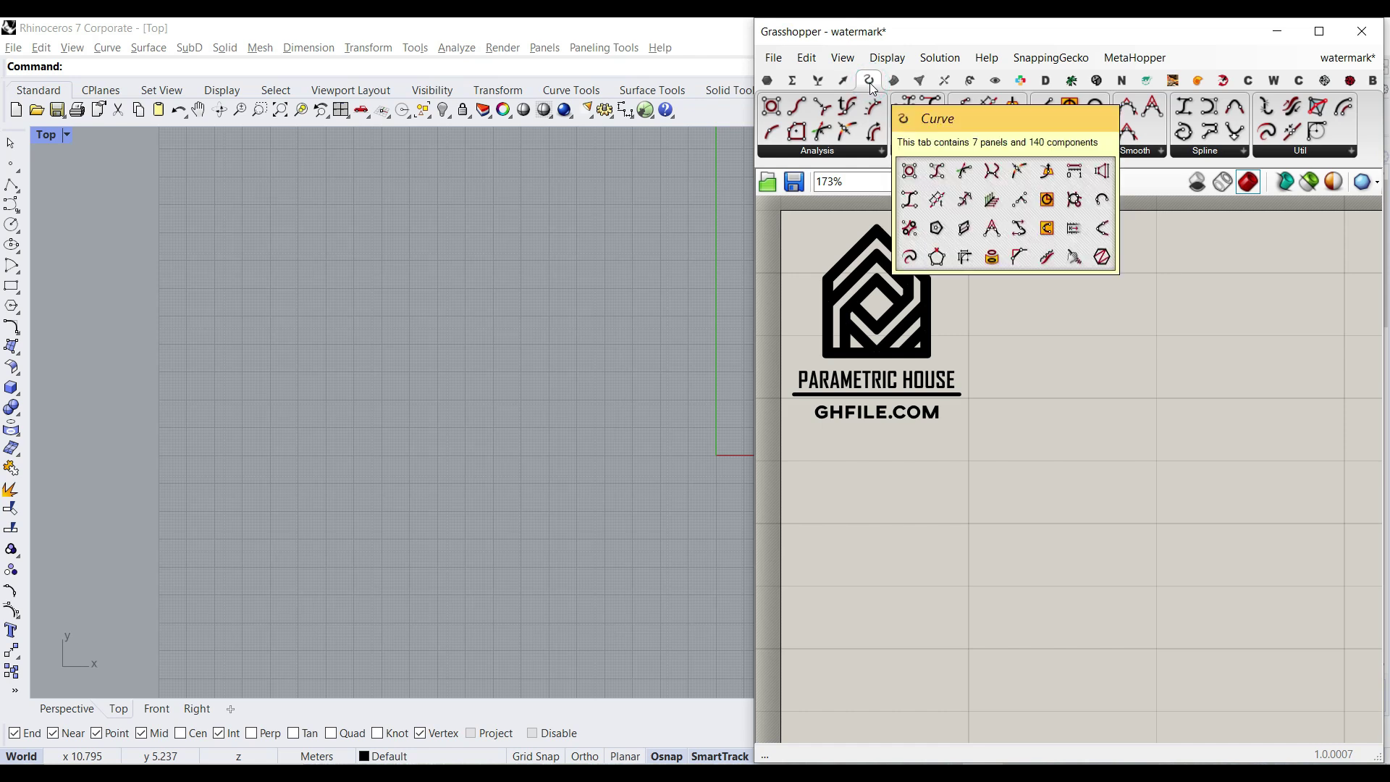
{"action": "left_click_drag", "start_coordinate": [1073, 111], "coordinate": [1184, 548]}
{"action": "scroll", "coordinate": [1183, 550], "scroll_direction": "up", "scroll_amount": 5}
Turn on full name display for the Grasshopper components and switch Rhino to the Perspective view.
{"action": "left_click", "coordinate": [888, 57]}
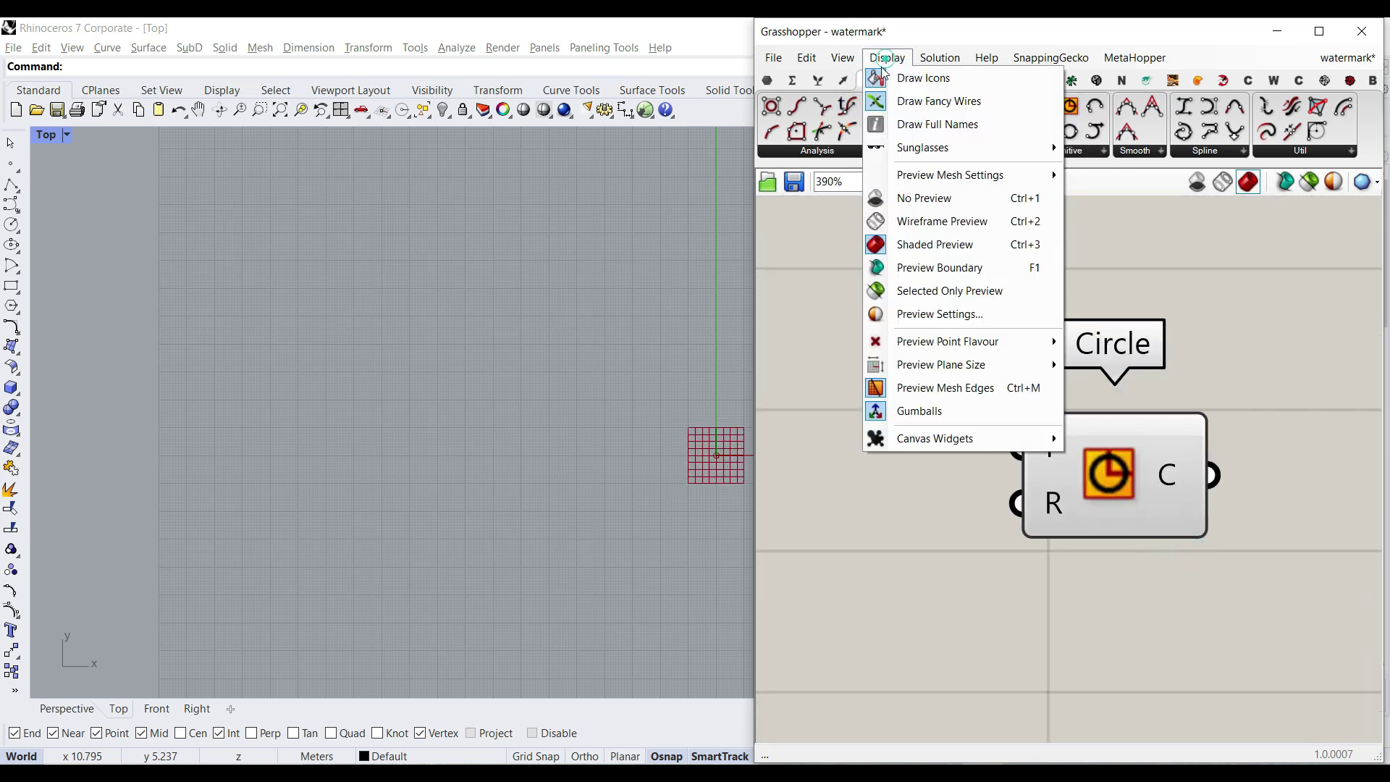
{"action": "left_click", "coordinate": [935, 126]}
{"action": "scroll", "coordinate": [1100, 493], "scroll_direction": "down", "scroll_amount": 10}
{"action": "scroll", "coordinate": [1105, 478], "scroll_direction": "up", "scroll_amount": 8}
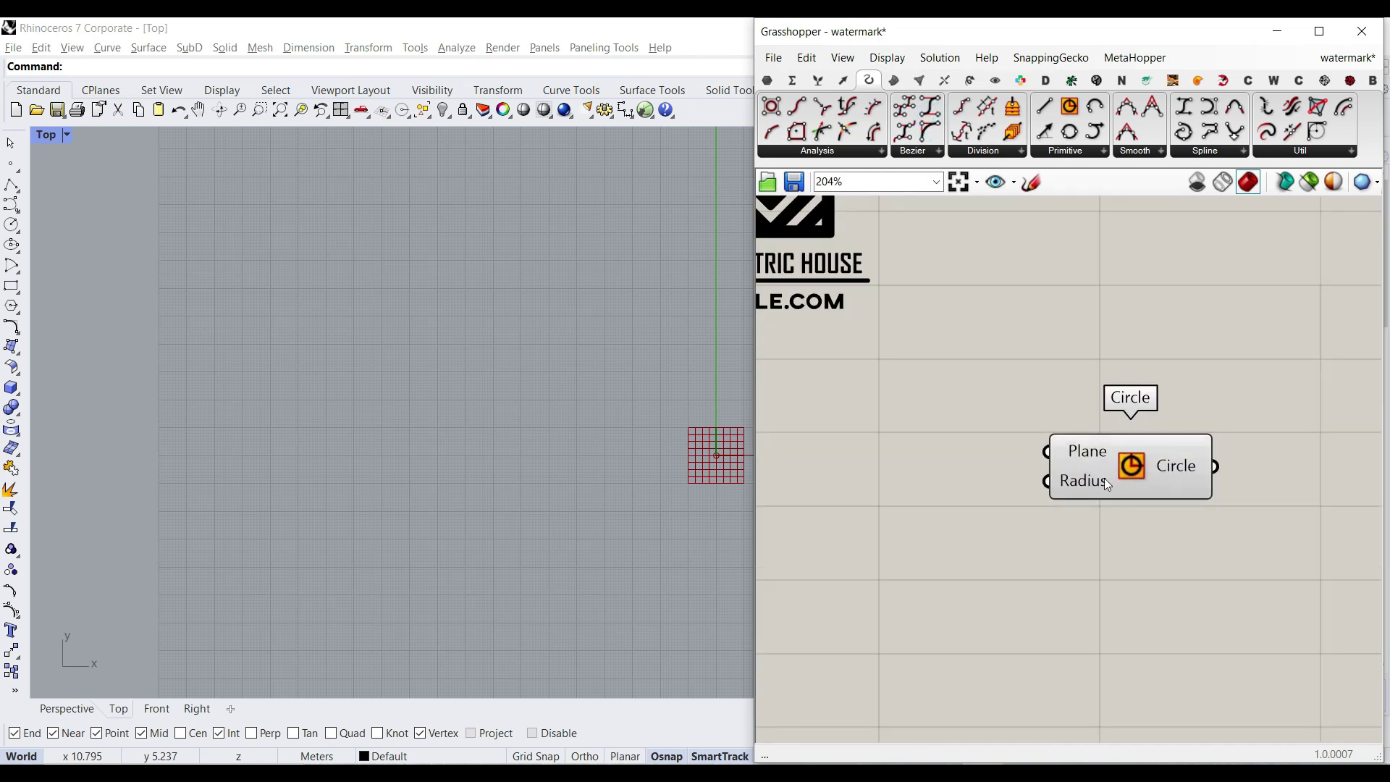
{"action": "scroll", "coordinate": [512, 477], "scroll_direction": "up", "scroll_amount": 5}
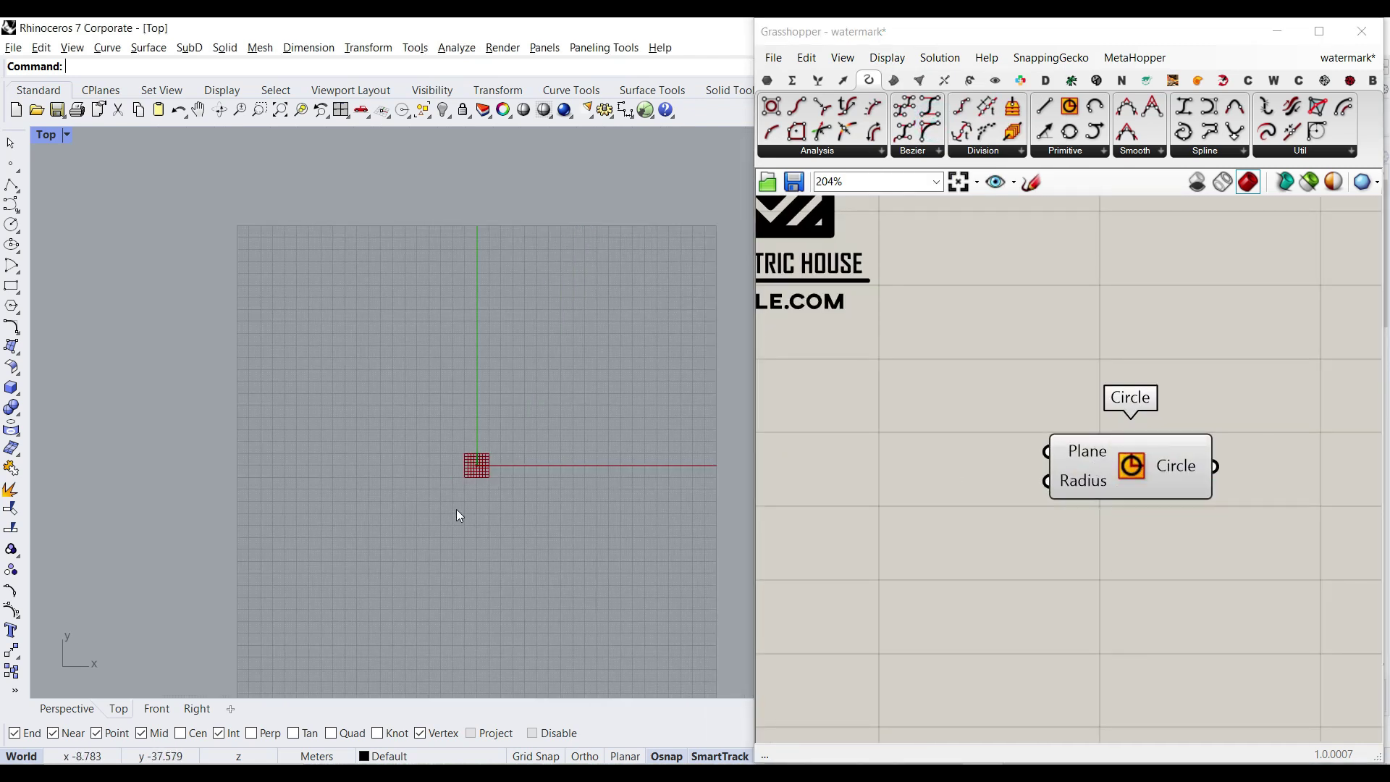
{"action": "left_click", "coordinate": [69, 709]}
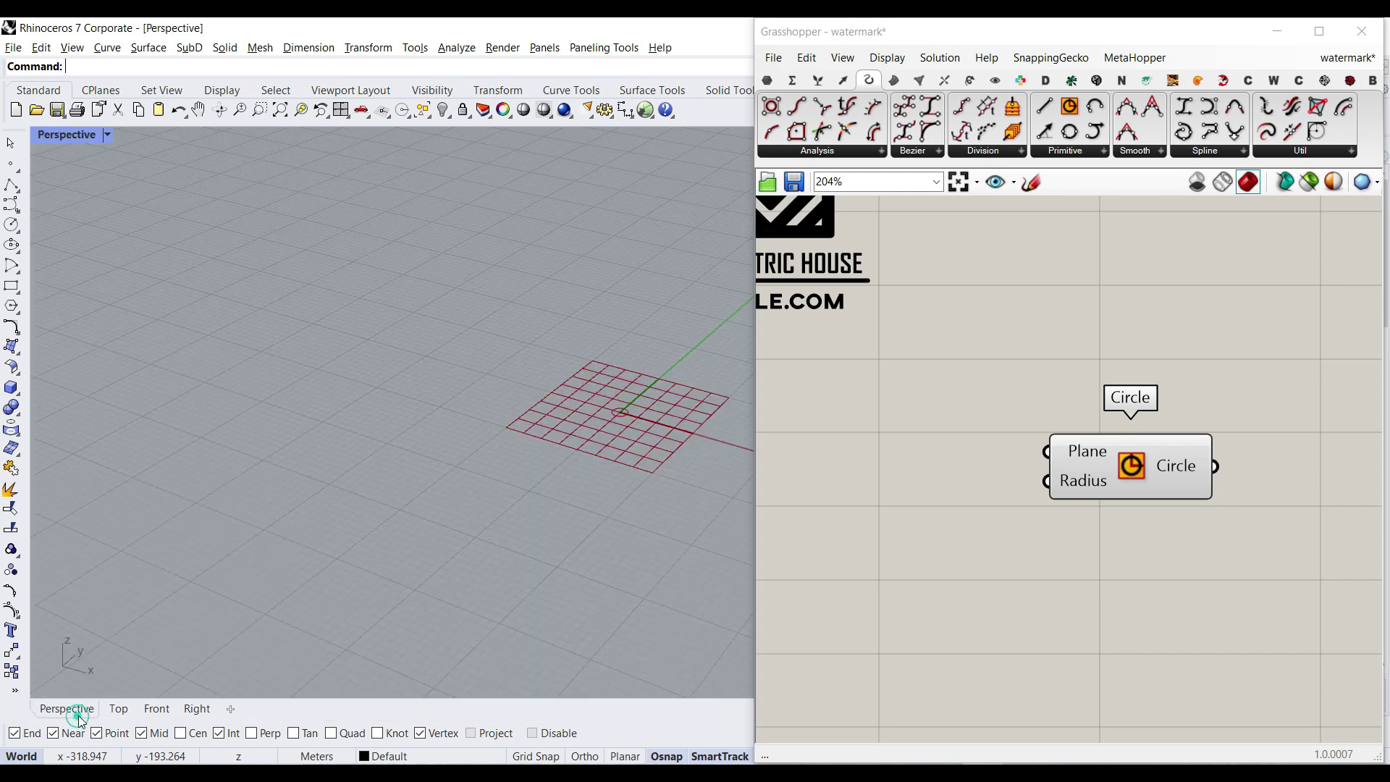
{"action": "scroll", "coordinate": [221, 418], "scroll_direction": "down", "scroll_amount": 5}
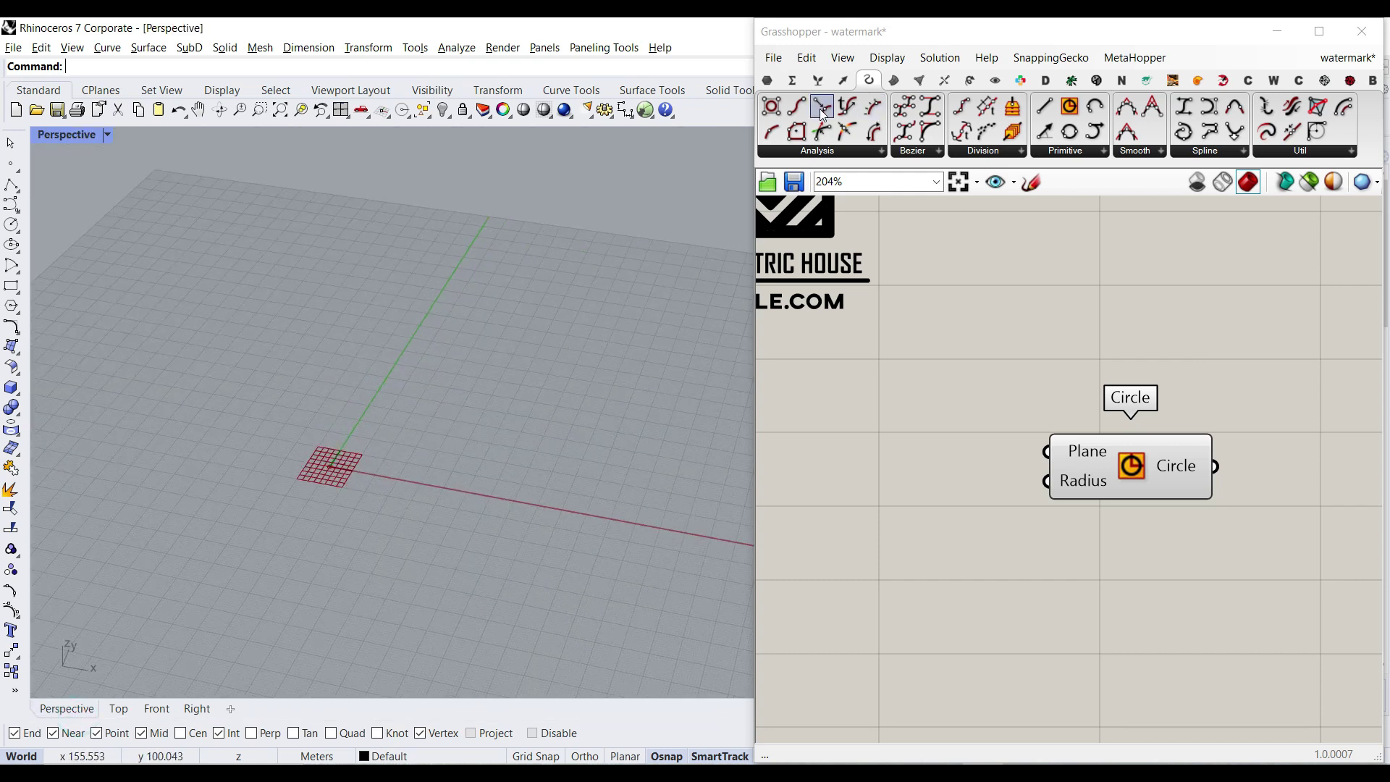
Add a Point parameter beside the Circle component and connect it to the Plane input.
{"action": "mouse_move", "coordinate": [770, 87]}
{"action": "left_click", "coordinate": [768, 80]}
{"action": "left_click", "coordinate": [950, 438]}
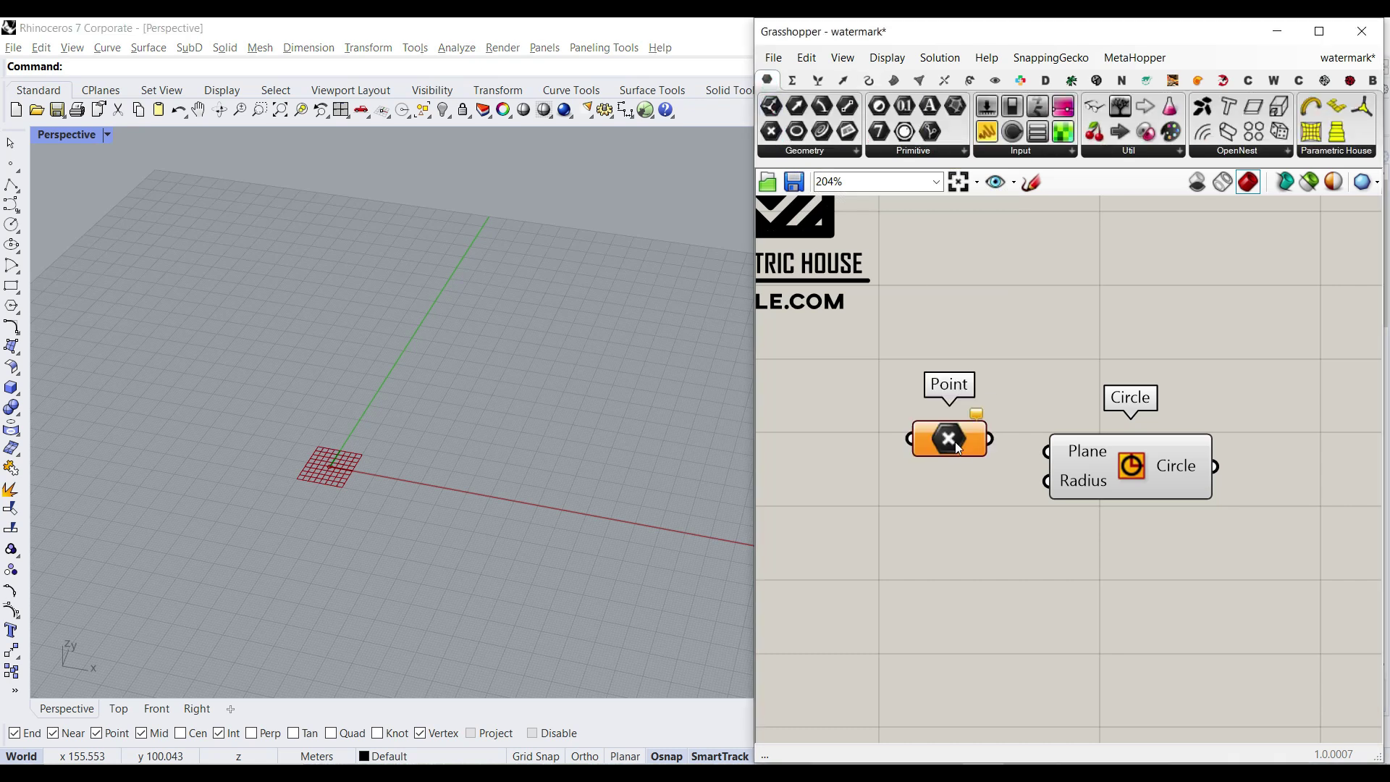
{"action": "left_click_drag", "start_coordinate": [989, 439], "coordinate": [1046, 451]}
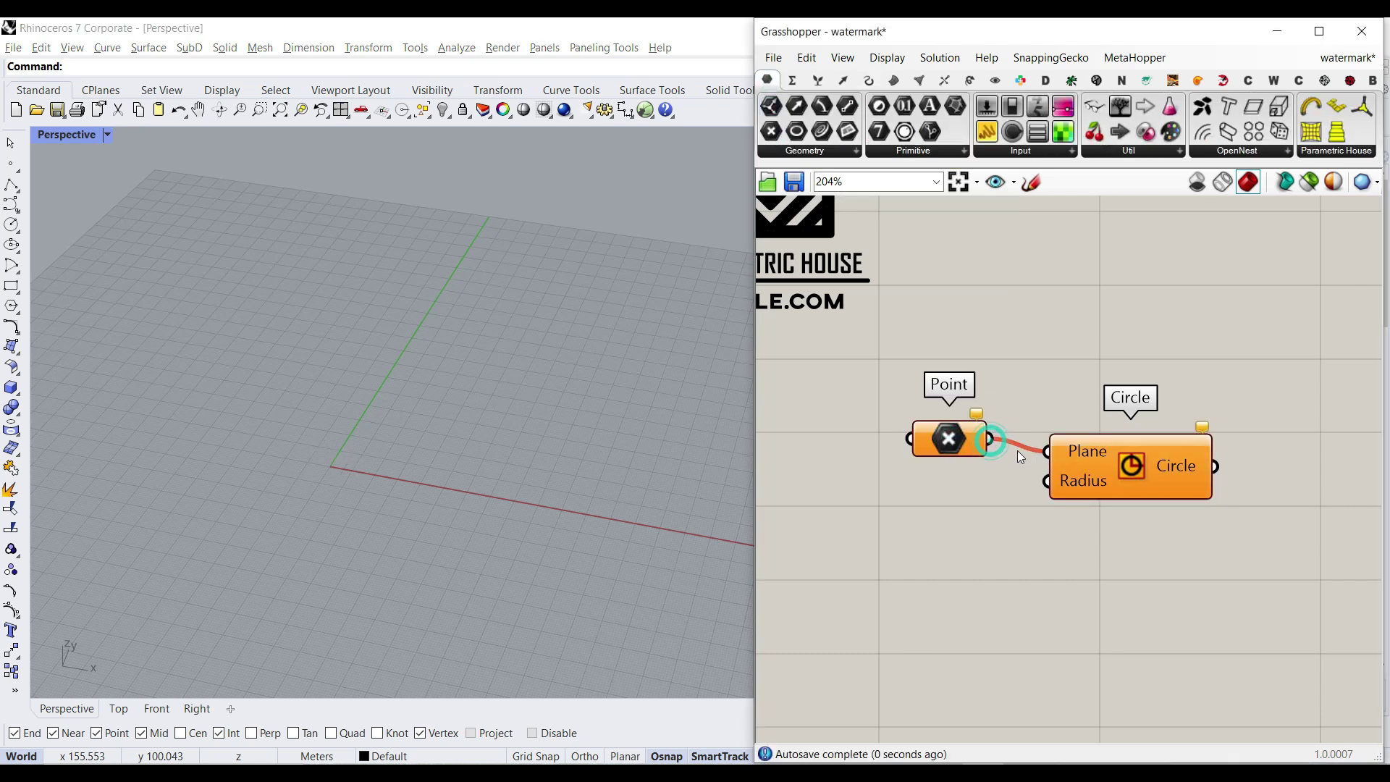
Assign a single point to the Point parameter, placed near the origin on the positive side of both axes.
{"action": "right_click", "coordinate": [965, 450]}
{"action": "left_click", "coordinate": [1001, 631]}
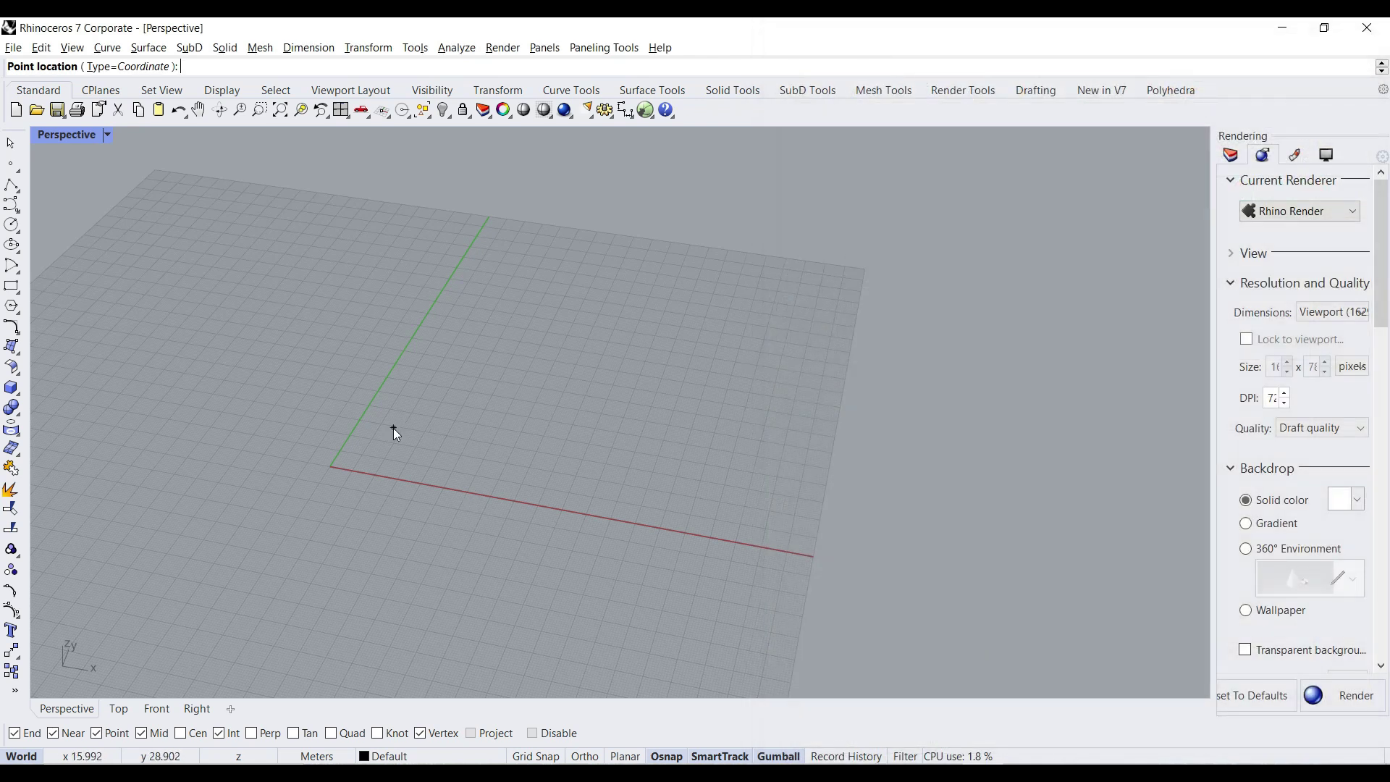
{"action": "left_click", "coordinate": [393, 427]}
{"action": "left_click", "coordinate": [945, 443]}
{"action": "left_click_drag", "start_coordinate": [417, 432], "coordinate": [509, 464]}
{"action": "right_click_drag", "start_coordinate": [589, 414], "coordinate": [492, 443]}
{"action": "scroll", "coordinate": [523, 474], "scroll_direction": "up", "scroll_amount": 6}
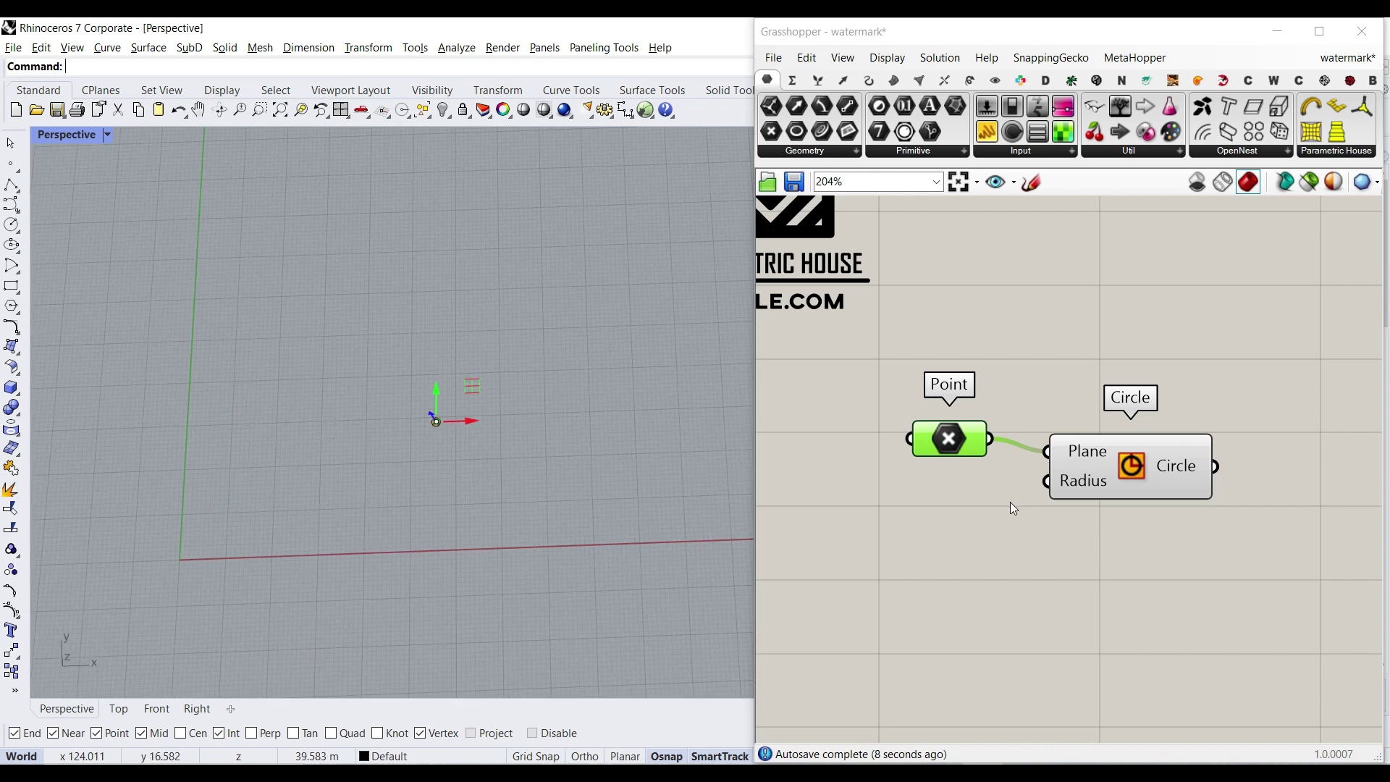
Create a number slider from 12.5, connect it to the Circle's Radius input and set it to 24.3.
{"action": "double_click", "coordinate": [925, 527]}
{"action": "type", "text": "12."}
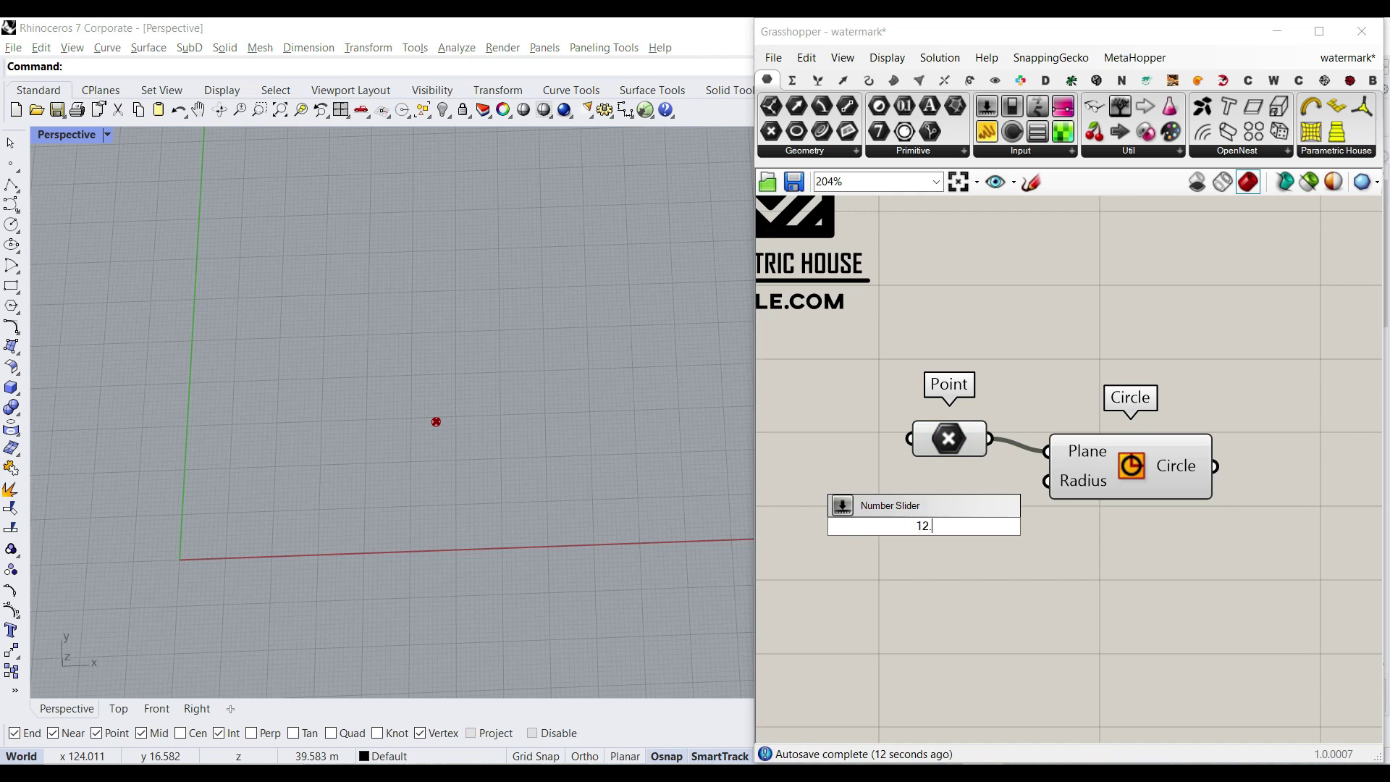
{"action": "type", "text": "5"}
{"action": "key", "text": "Return"}
{"action": "left_click_drag", "start_coordinate": [1072, 490], "coordinate": [1070, 489]}
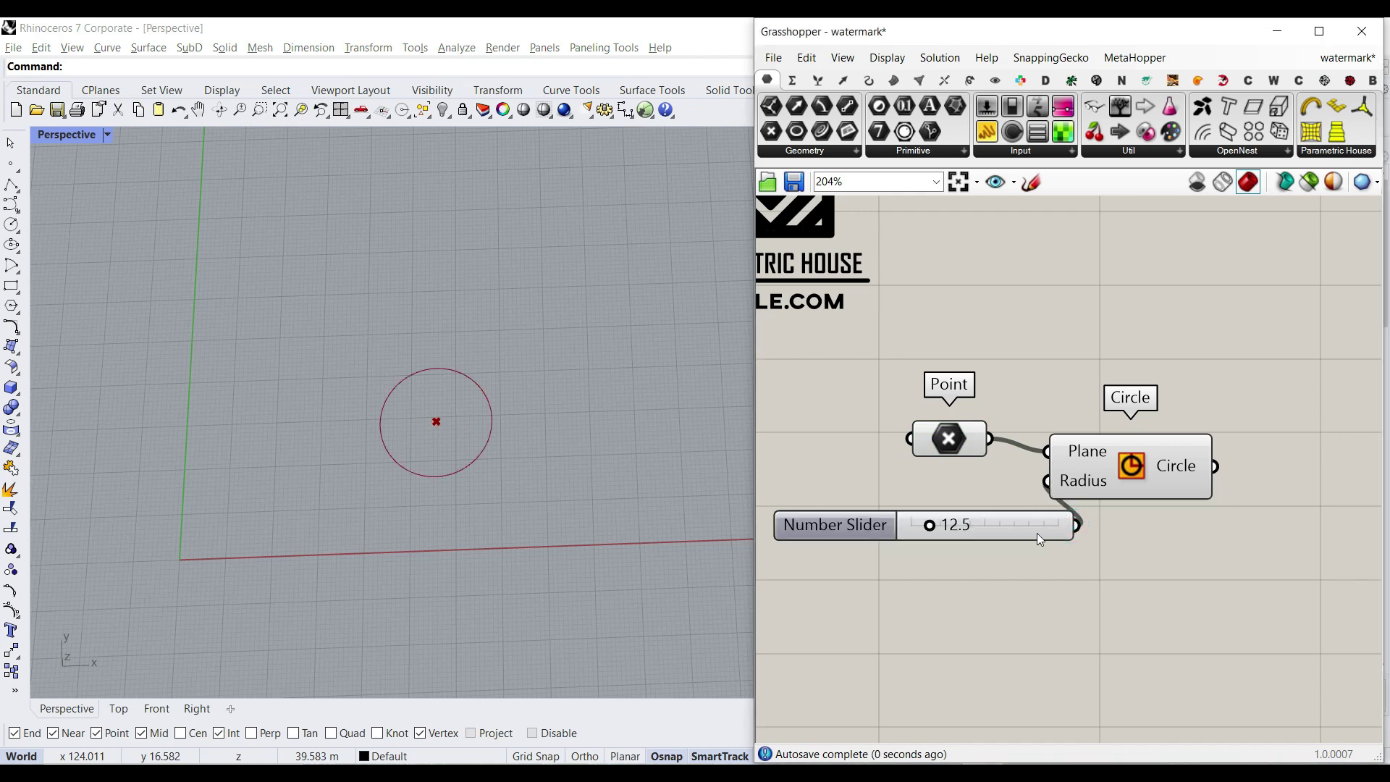
{"action": "left_click_drag", "start_coordinate": [1037, 533], "coordinate": [974, 530]}
{"action": "left_click_drag", "start_coordinate": [867, 524], "coordinate": [886, 529]}
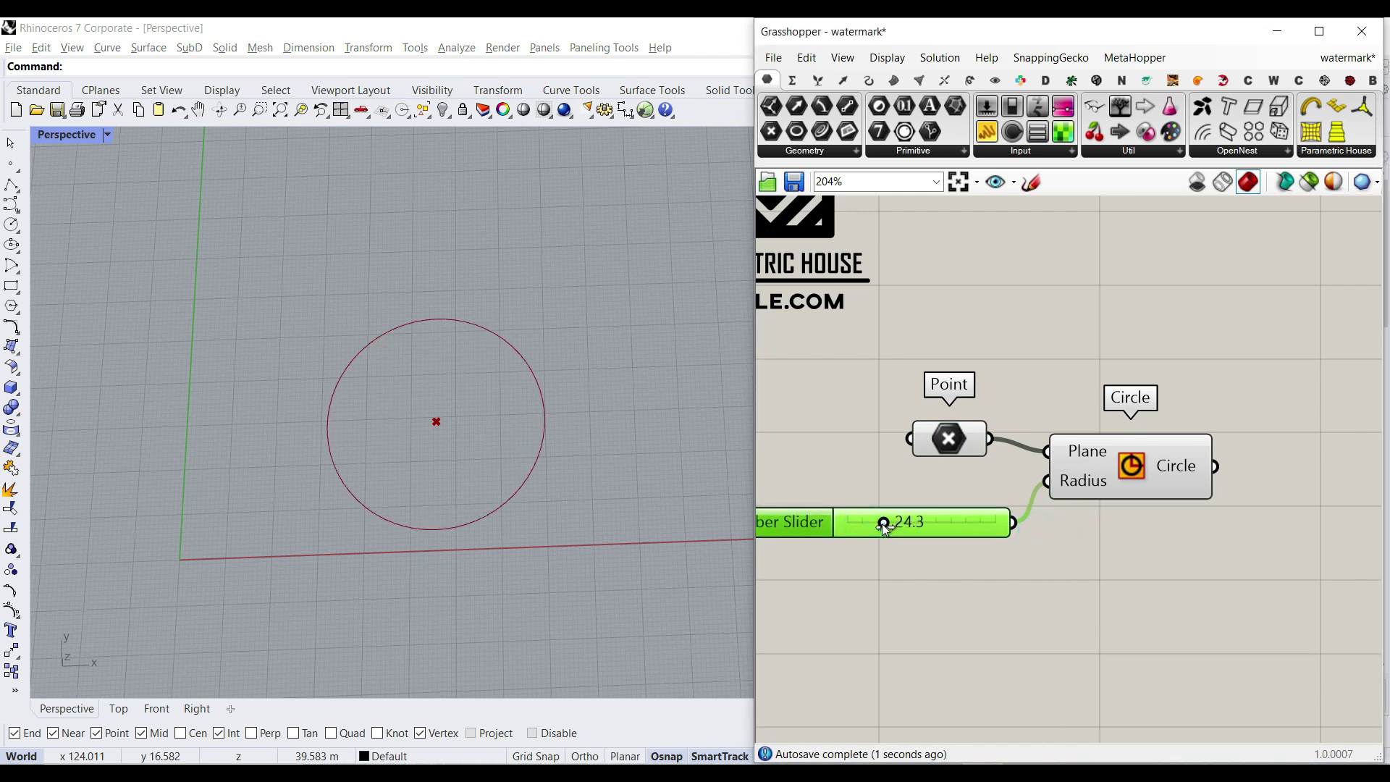
Make room beside the Circle, add a Series component and feed its output into the Radius input in place of the slider.
{"action": "right_click_drag", "start_coordinate": [992, 531], "coordinate": [1005, 453]}
{"action": "left_click_drag", "start_coordinate": [1109, 381], "coordinate": [1191, 368]}
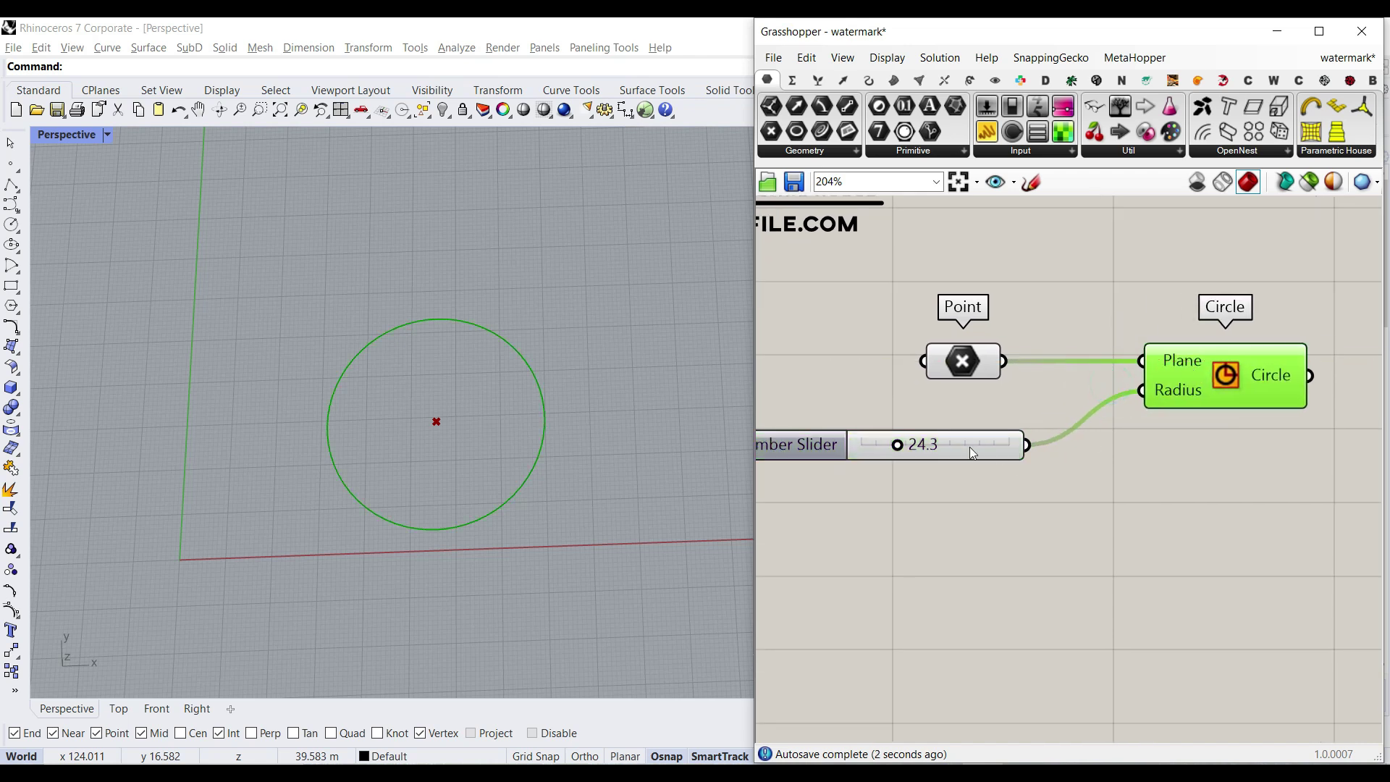
{"action": "left_click_drag", "start_coordinate": [970, 447], "coordinate": [931, 450]}
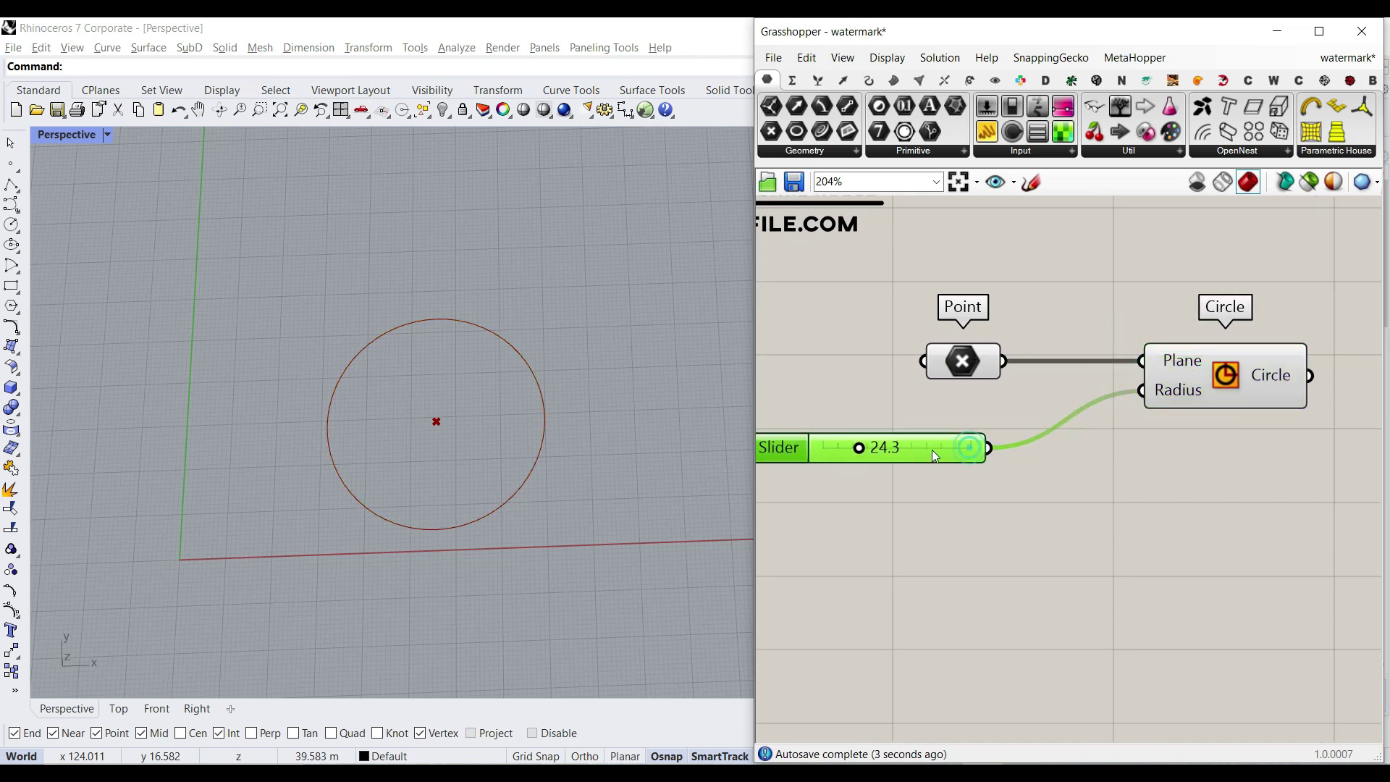
{"action": "left_click", "coordinate": [817, 81]}
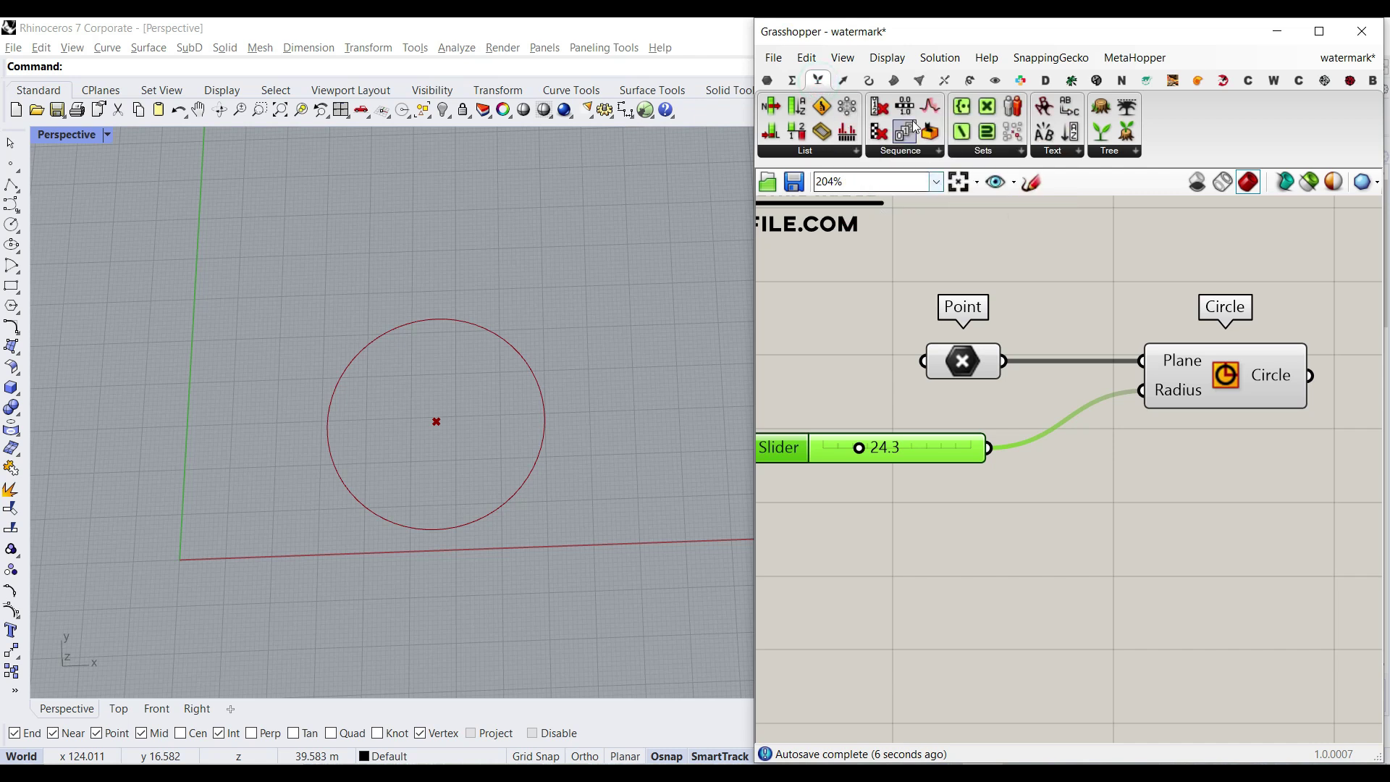
{"action": "left_click_drag", "start_coordinate": [1032, 410], "coordinate": [1118, 526]}
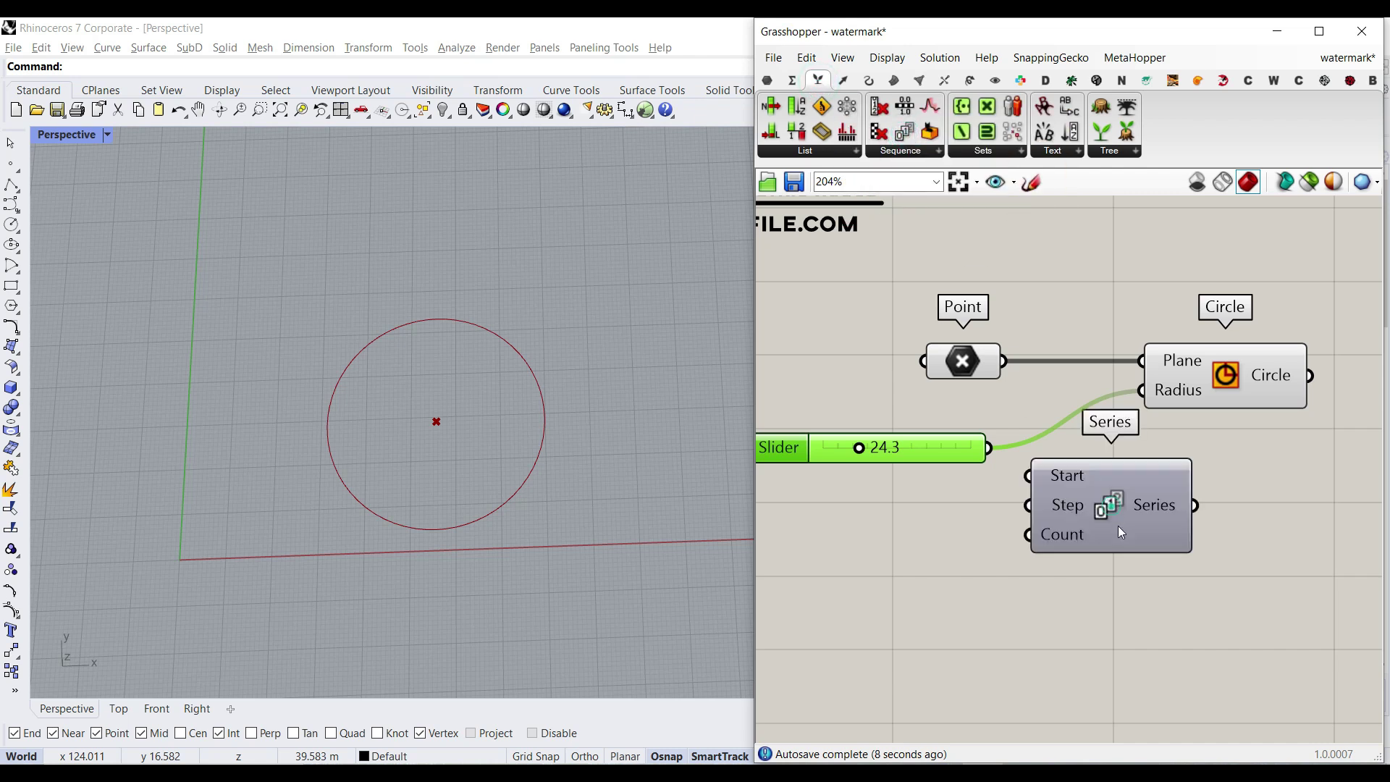
{"action": "right_click_drag", "start_coordinate": [1241, 412], "coordinate": [1157, 424]}
{"action": "left_click", "coordinate": [1237, 396]}
{"action": "left_click", "coordinate": [1212, 527]}
{"action": "left_click_drag", "start_coordinate": [1115, 516], "coordinate": [1157, 401]}
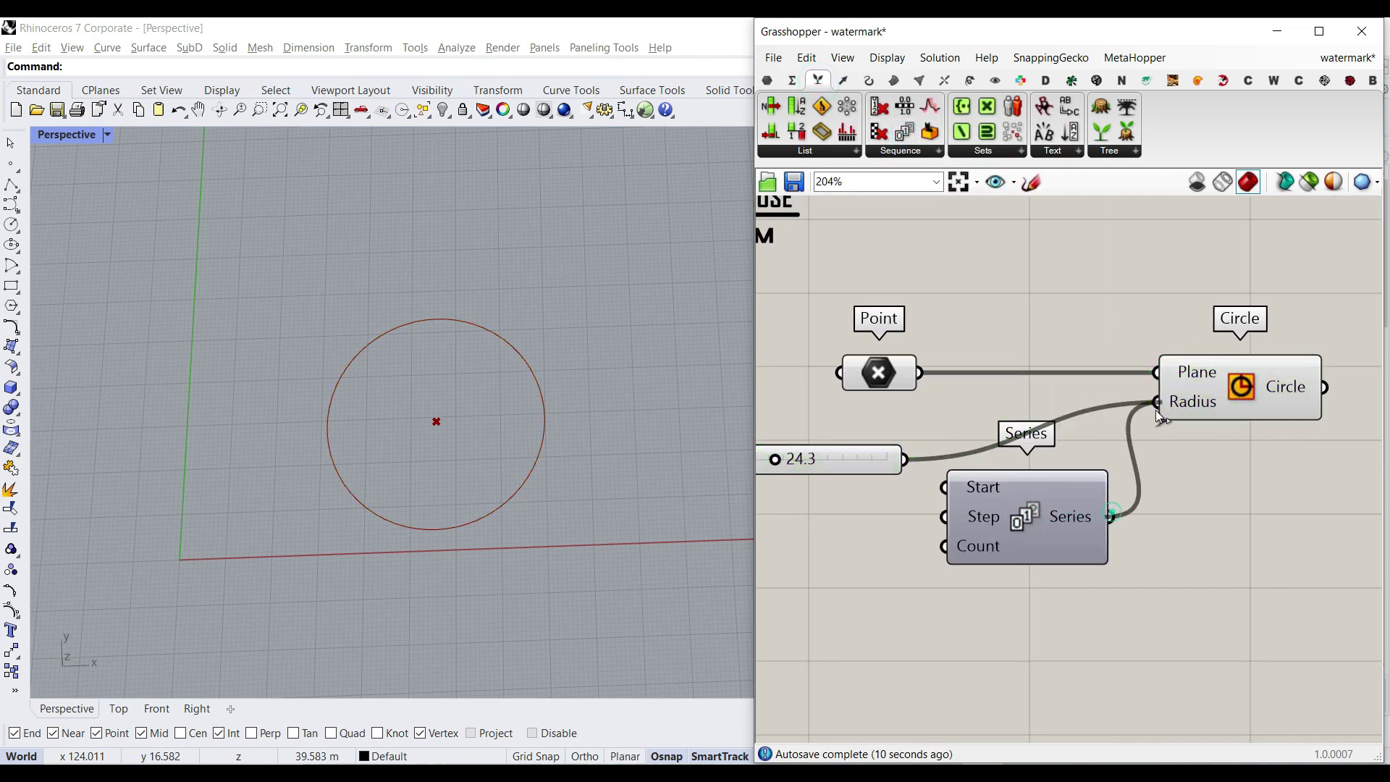
{"action": "scroll", "coordinate": [1009, 444], "scroll_direction": "up", "scroll_amount": 3}
{"action": "scroll", "coordinate": [821, 447], "scroll_direction": "down", "scroll_amount": 4}
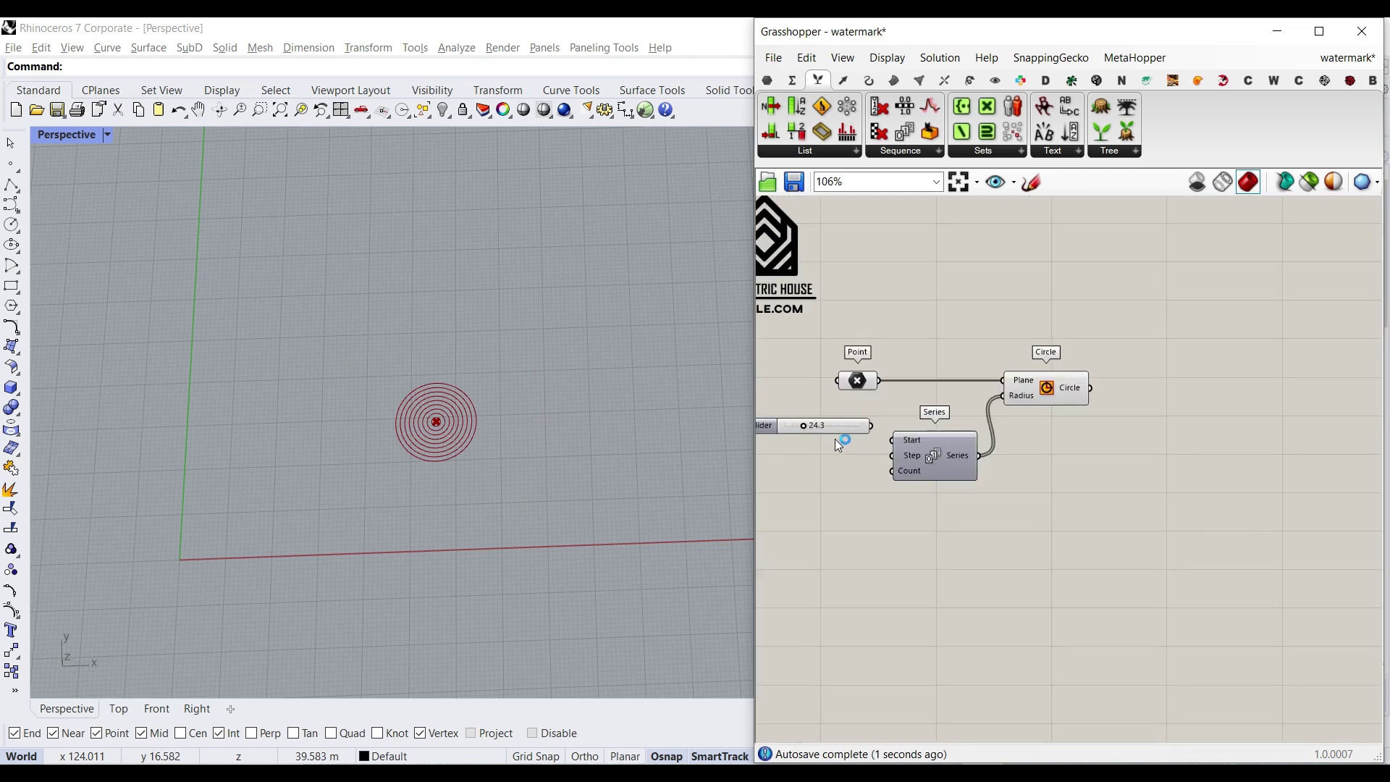
Connect the number slider to the Series Start input and set it to 11.5.
{"action": "left_click", "coordinate": [880, 429]}
{"action": "scroll", "coordinate": [975, 433], "scroll_direction": "up", "scroll_amount": 3}
{"action": "left_click_drag", "start_coordinate": [909, 435], "coordinate": [994, 448]}
{"action": "scroll", "coordinate": [373, 378], "scroll_direction": "up", "scroll_amount": 2}
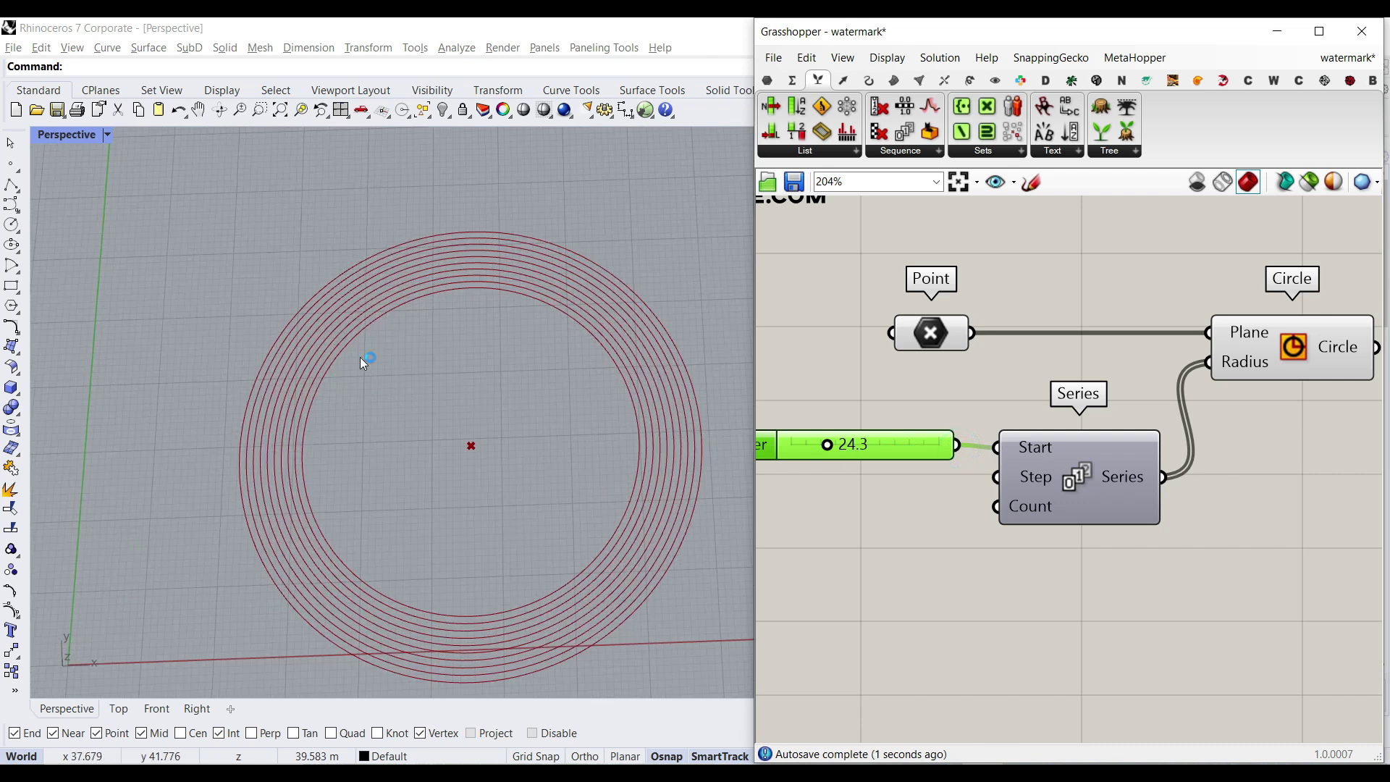
{"action": "left_click_drag", "start_coordinate": [831, 447], "coordinate": [812, 447]}
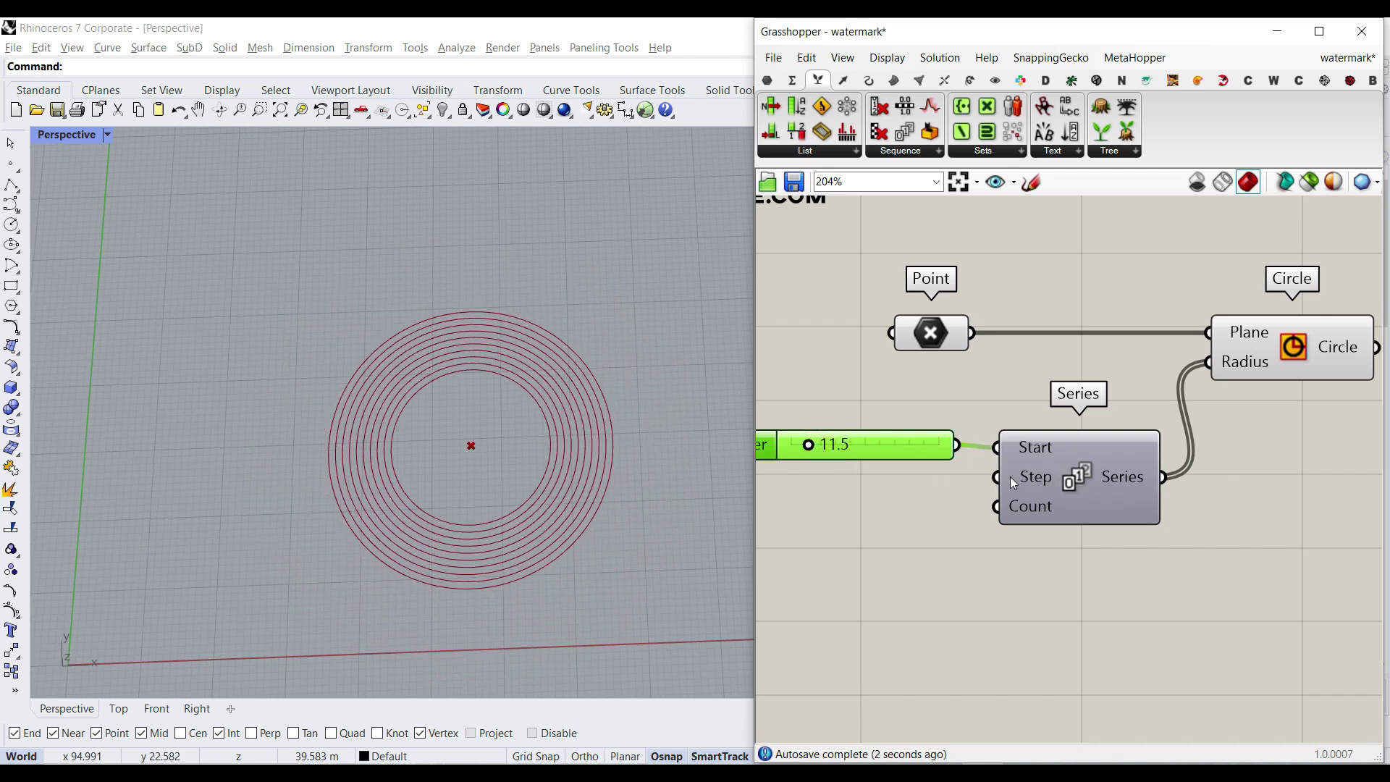
Duplicate the Start slider, connect the copy to the Series Step input and set it to 7.6.
{"action": "left_click", "coordinate": [835, 489]}
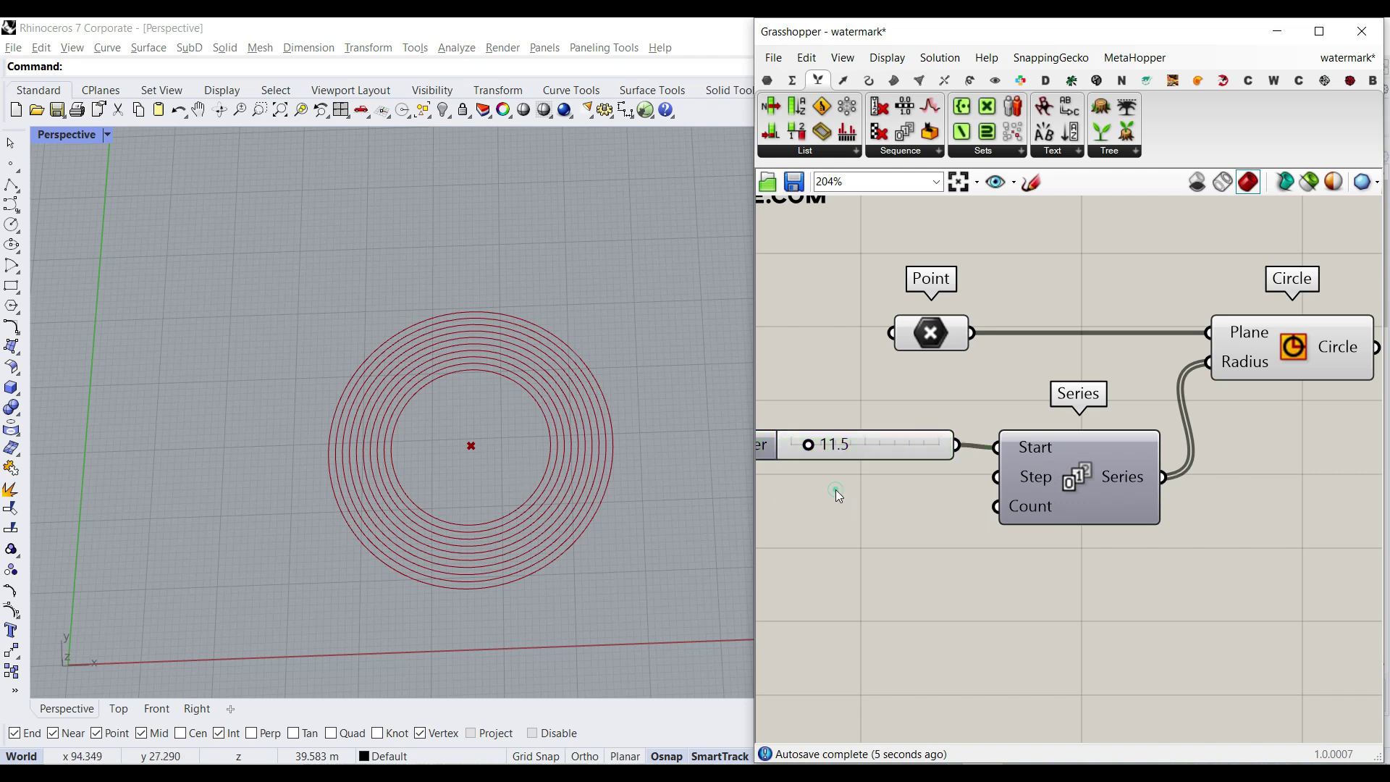
{"action": "left_click", "coordinate": [869, 444]}
{"action": "key", "text": "ctrl+c"}
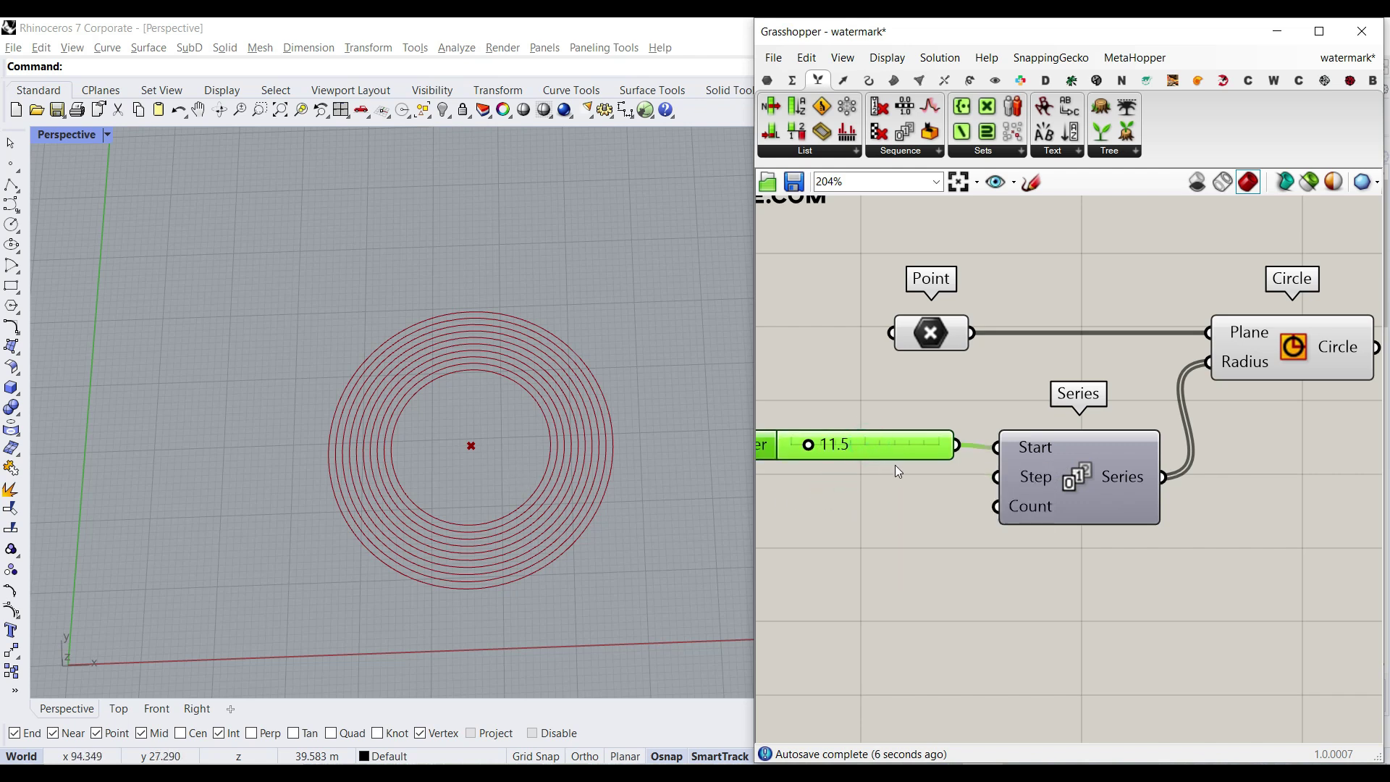
{"action": "key", "text": "ctrl+v"}
{"action": "left_click_drag", "start_coordinate": [926, 463], "coordinate": [991, 478]}
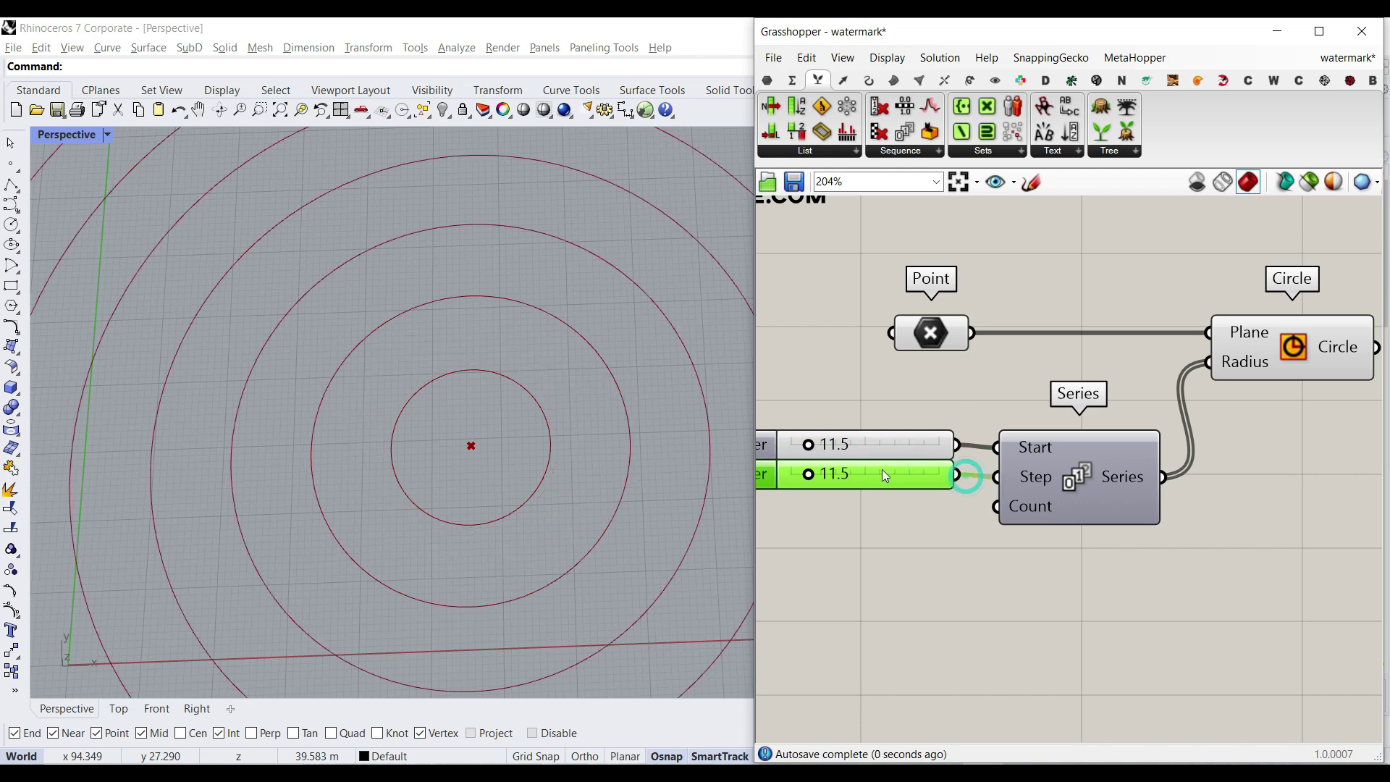
{"action": "left_click_drag", "start_coordinate": [808, 475], "coordinate": [807, 480]}
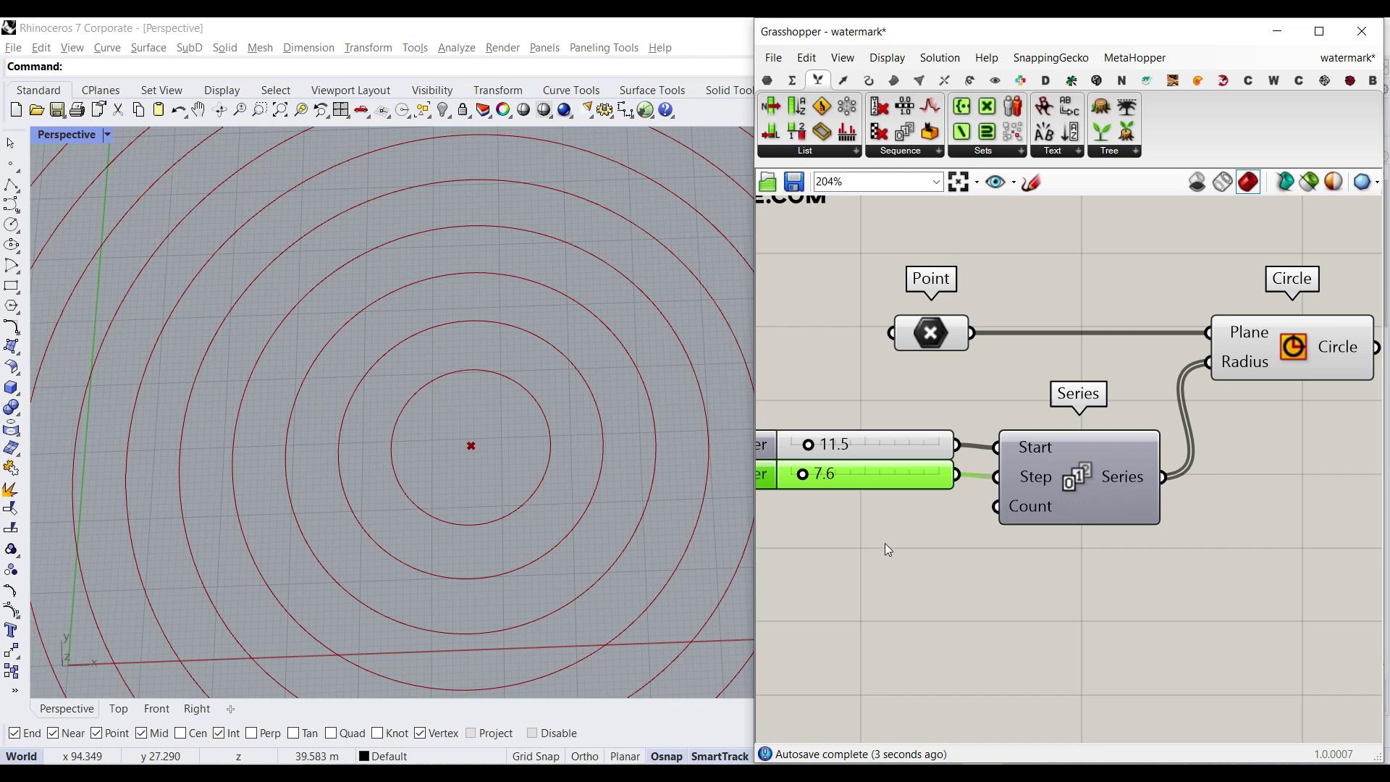
Add an integer slider with a minimum of 3, connect it to the Series Count input and set it to 8.
{"action": "double_click", "coordinate": [871, 530]}
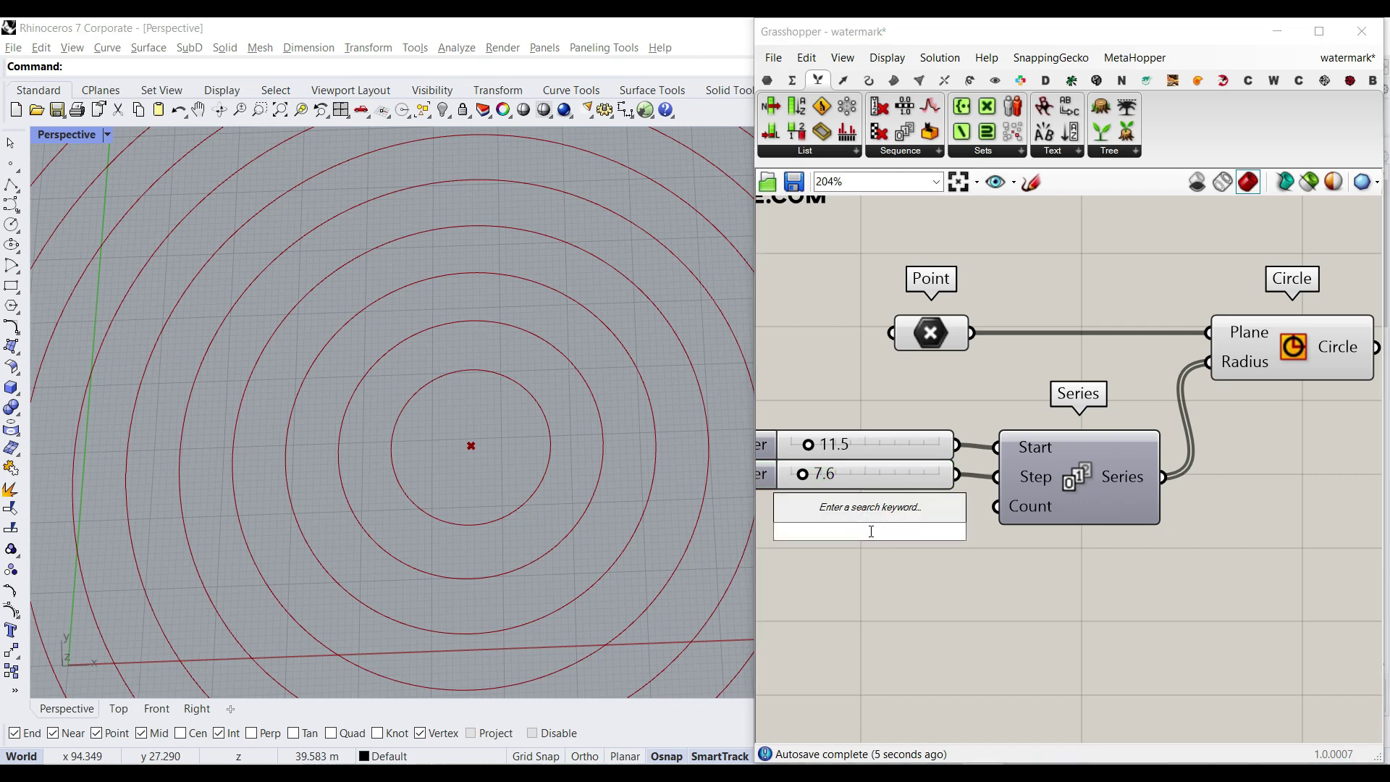
{"action": "type", "text": "3"}
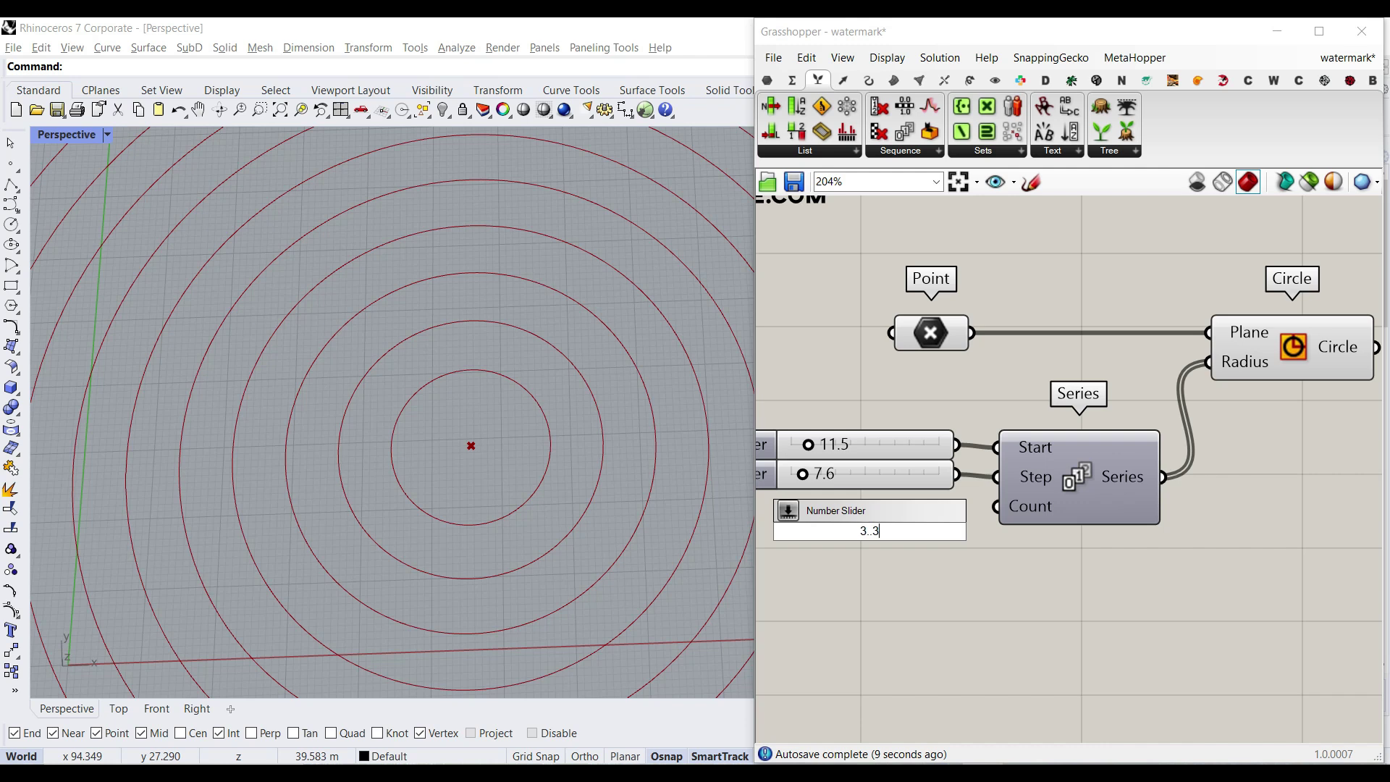
{"action": "type", "text": "..3"}
{"action": "key", "text": "Return"}
{"action": "left_click_drag", "start_coordinate": [967, 524], "coordinate": [996, 506]}
{"action": "left_click_drag", "start_coordinate": [791, 518], "coordinate": [821, 520]}
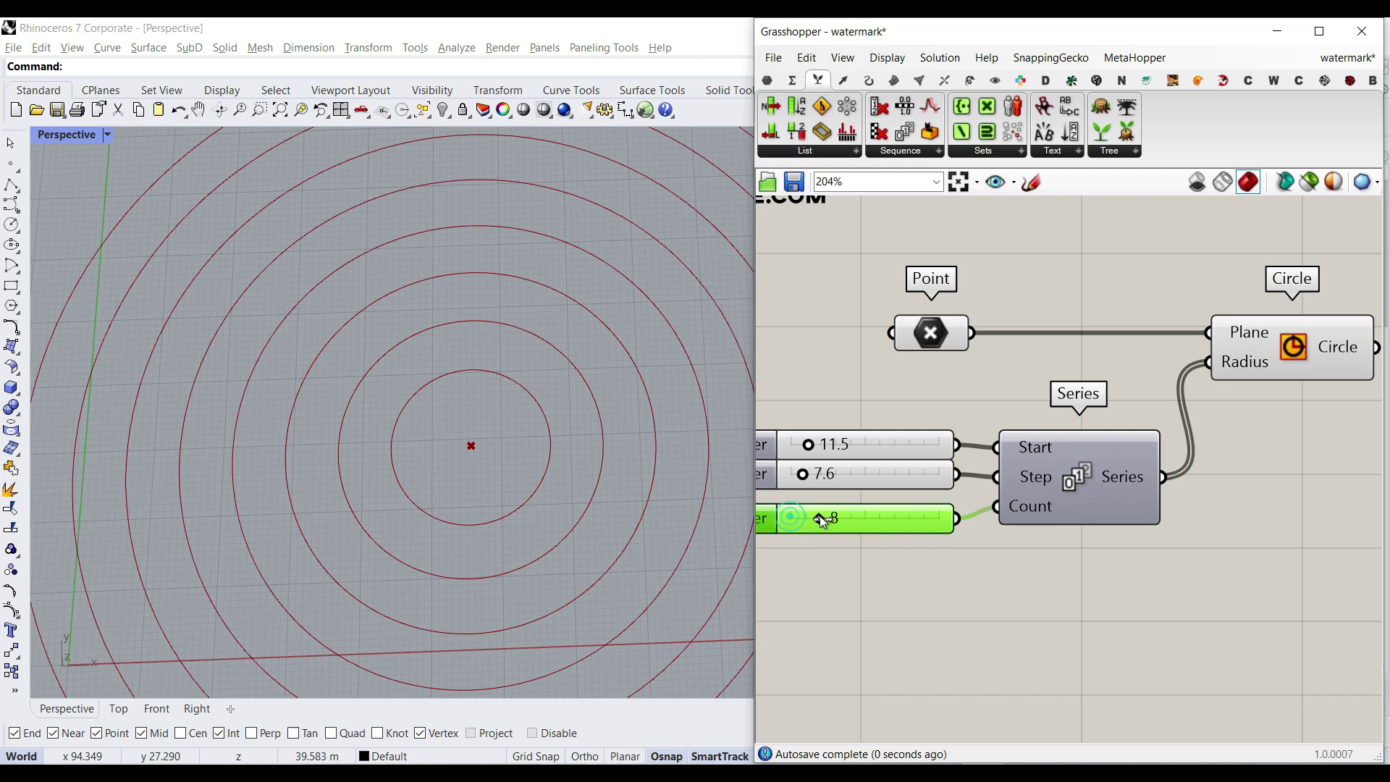
Rename the Start, Step and Count sliders "First Circle's radius", "Radius Increase" and "Number of circles".
{"action": "right_click_drag", "start_coordinate": [821, 520], "coordinate": [982, 517]}
{"action": "right_click", "coordinate": [887, 438]}
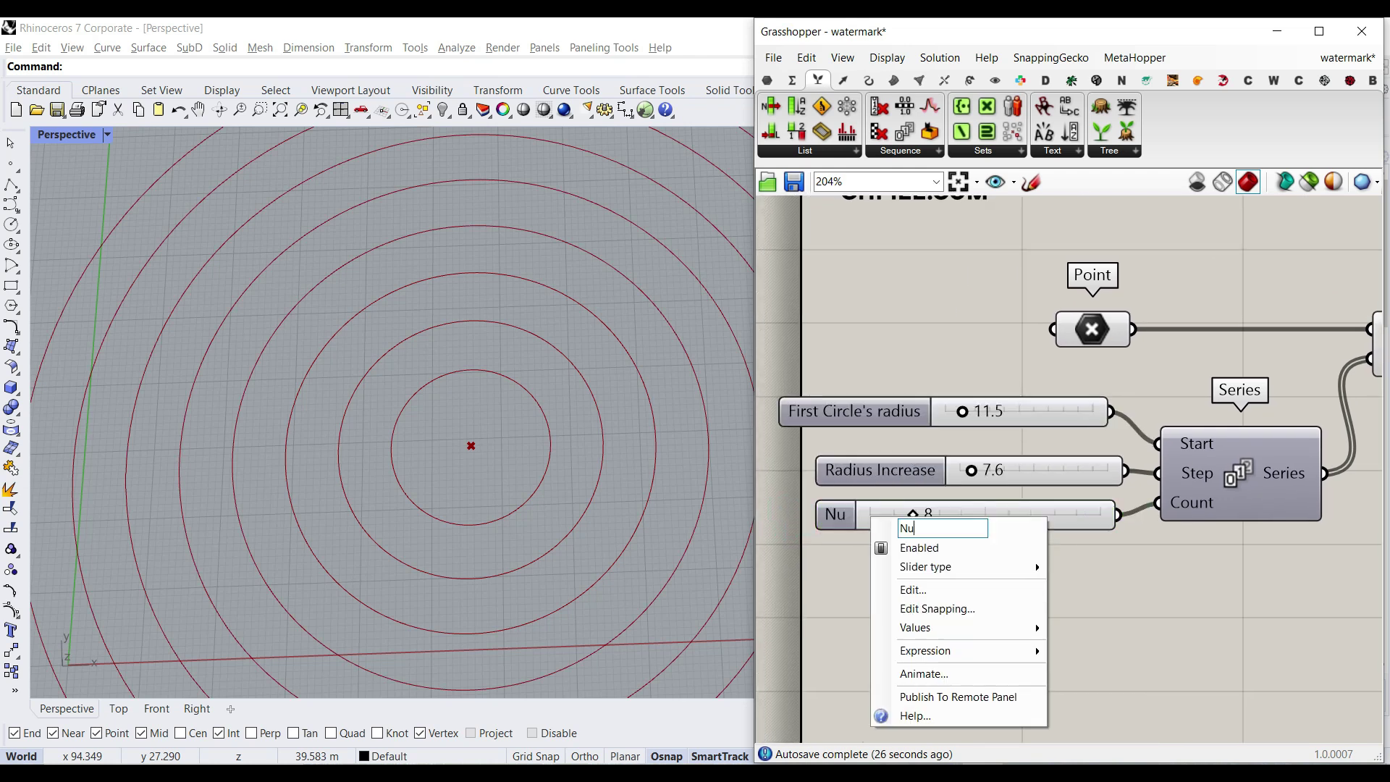
{"action": "type", "text": "mber of circles"}
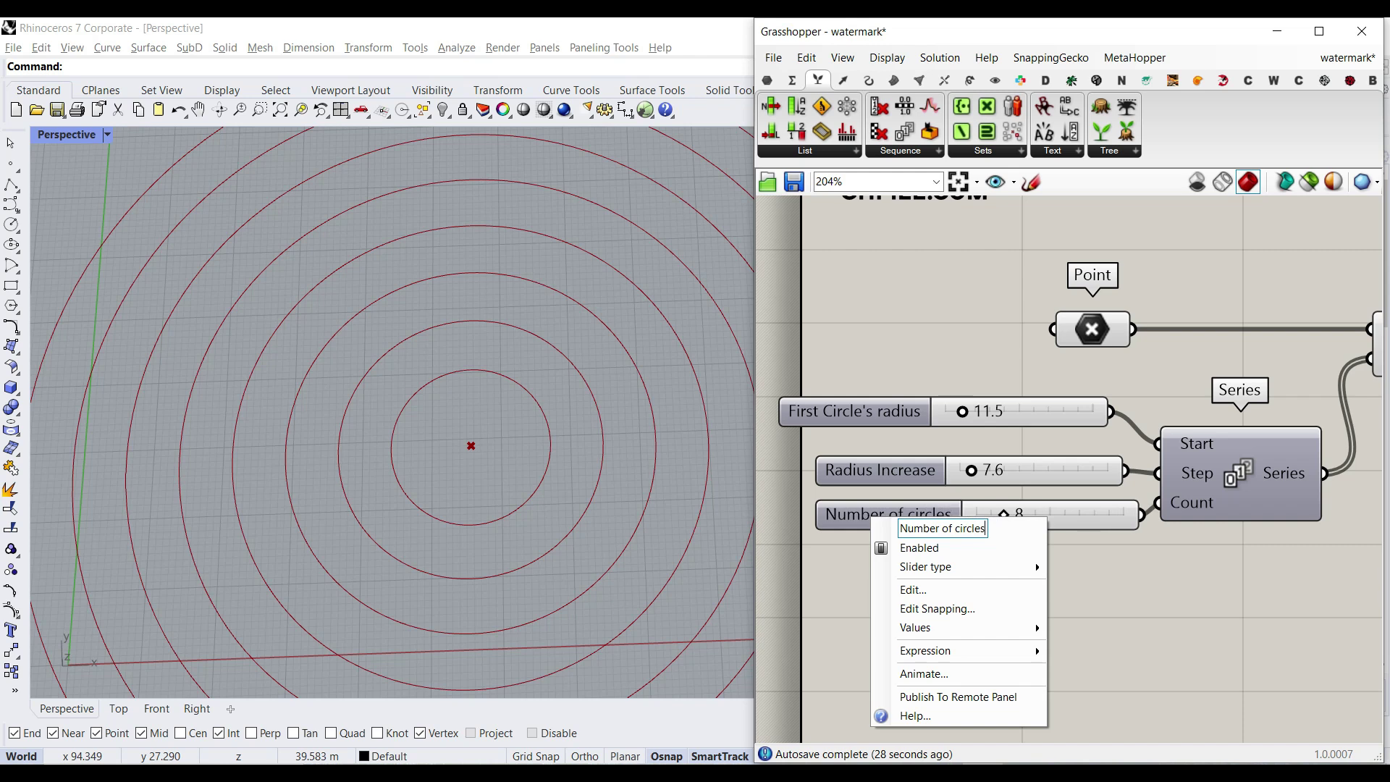
{"action": "left_click", "coordinate": [1192, 558]}
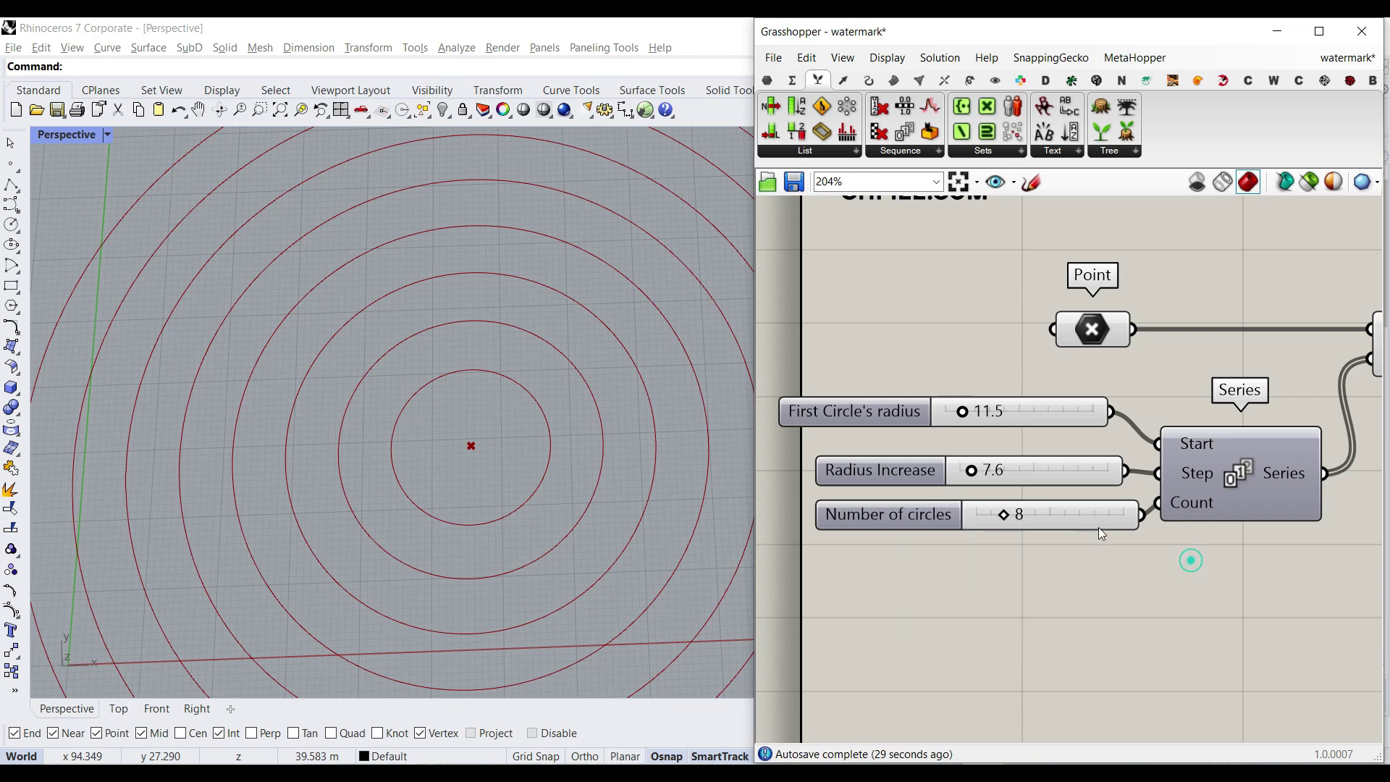
Space out the renamed sliders and tidy the layout around the Series component.
{"action": "left_click_drag", "start_coordinate": [1098, 519], "coordinate": [1038, 539]}
{"action": "left_click_drag", "start_coordinate": [1072, 475], "coordinate": [1027, 478]}
{"action": "scroll", "coordinate": [1119, 485], "scroll_direction": "down", "scroll_amount": 8}
{"action": "left_click_drag", "start_coordinate": [1131, 458], "coordinate": [915, 420]}
{"action": "left_click", "coordinate": [1119, 346]}
{"action": "scroll", "coordinate": [1086, 394], "scroll_direction": "up", "scroll_amount": 7}
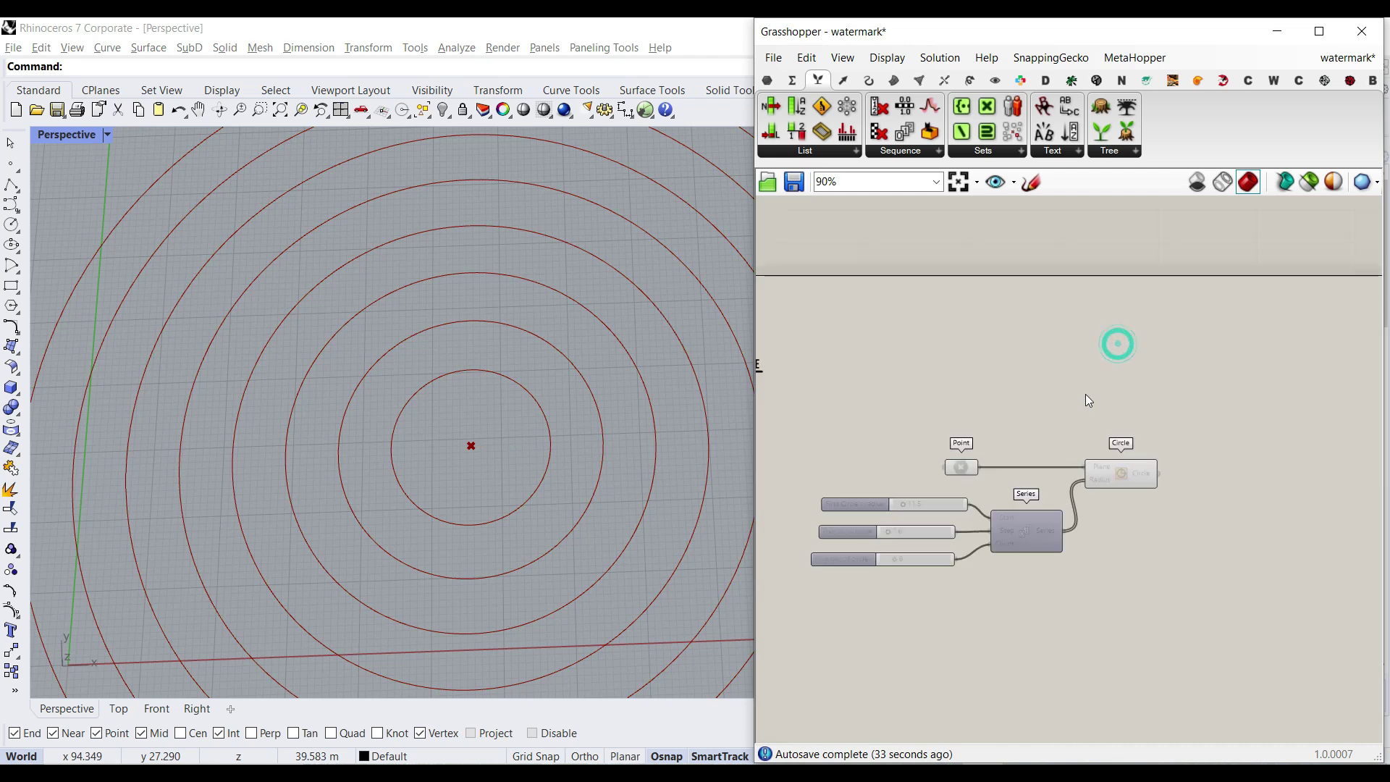
Set the number of circles to 7.
{"action": "scroll", "coordinate": [340, 419], "scroll_direction": "down", "scroll_amount": 8}
{"action": "right_click_drag", "start_coordinate": [380, 441], "coordinate": [419, 489]}
{"action": "scroll", "coordinate": [420, 489], "scroll_direction": "up", "scroll_amount": 8}
{"action": "scroll", "coordinate": [847, 566], "scroll_direction": "up", "scroll_amount": 5}
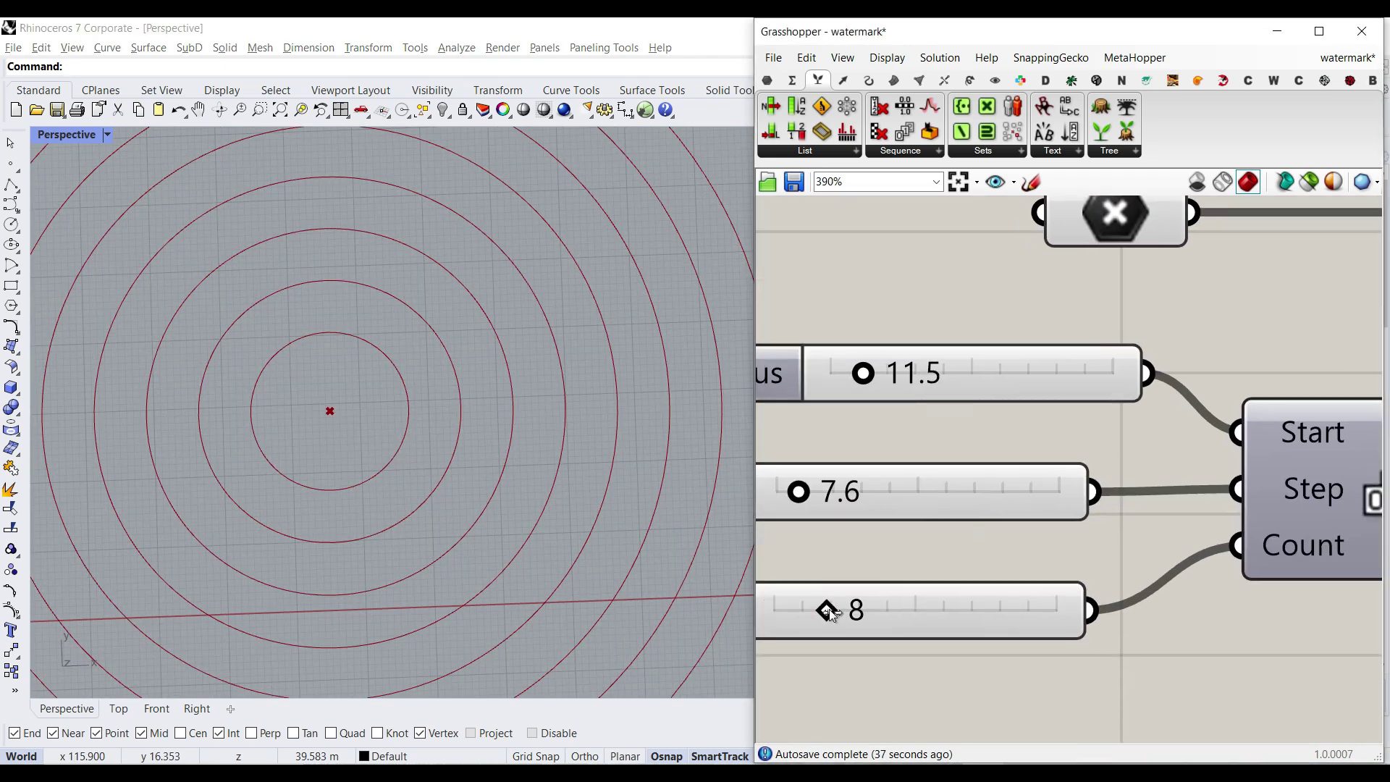
{"action": "mouse_move", "coordinate": [830, 614]}
{"action": "left_mouse_down"}
{"action": "mouse_move", "coordinate": [797, 608]}
{"action": "mouse_move", "coordinate": [812, 609]}
{"action": "left_mouse_up"}
{"action": "scroll", "coordinate": [443, 455], "scroll_direction": "down", "scroll_amount": 5}
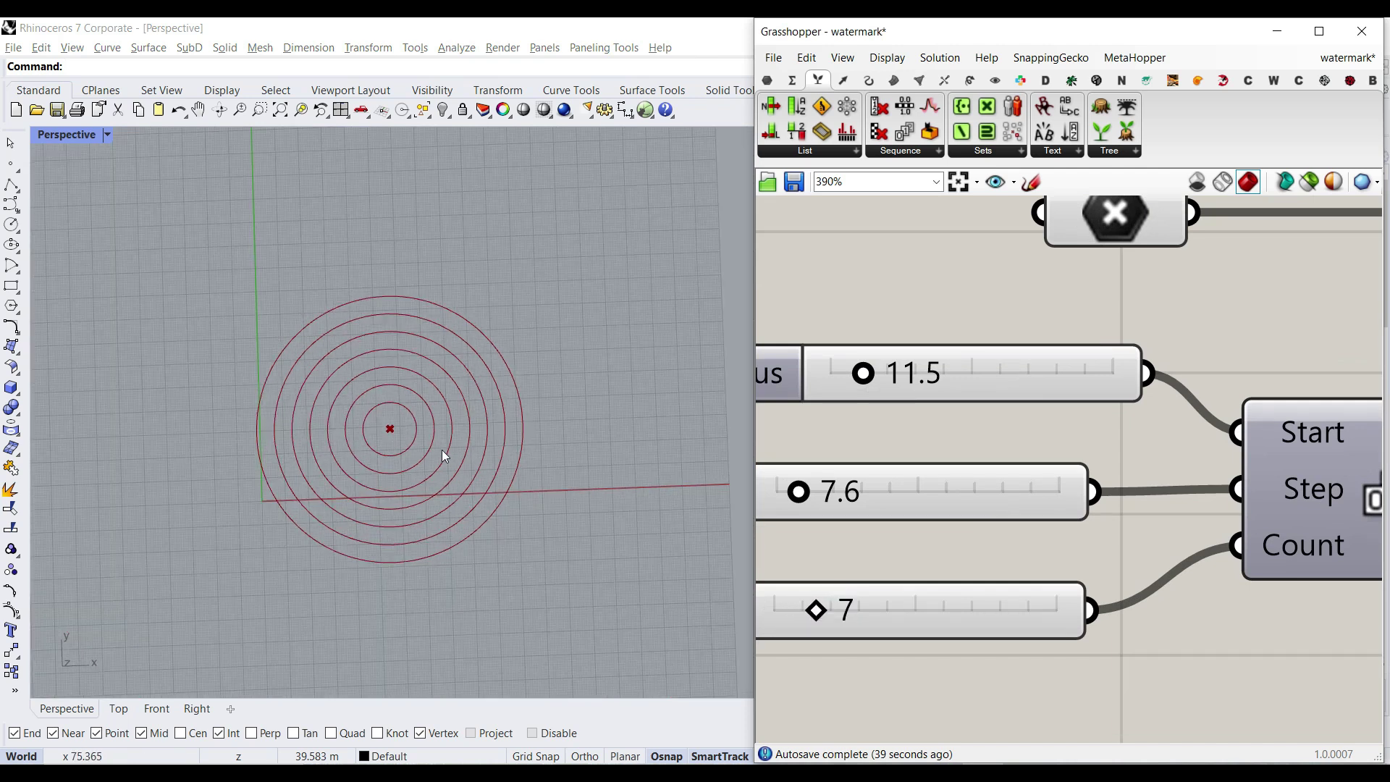
{"action": "scroll", "coordinate": [1052, 456], "scroll_direction": "down", "scroll_amount": 6}
{"action": "scroll", "coordinate": [976, 453], "scroll_direction": "up", "scroll_amount": 4}
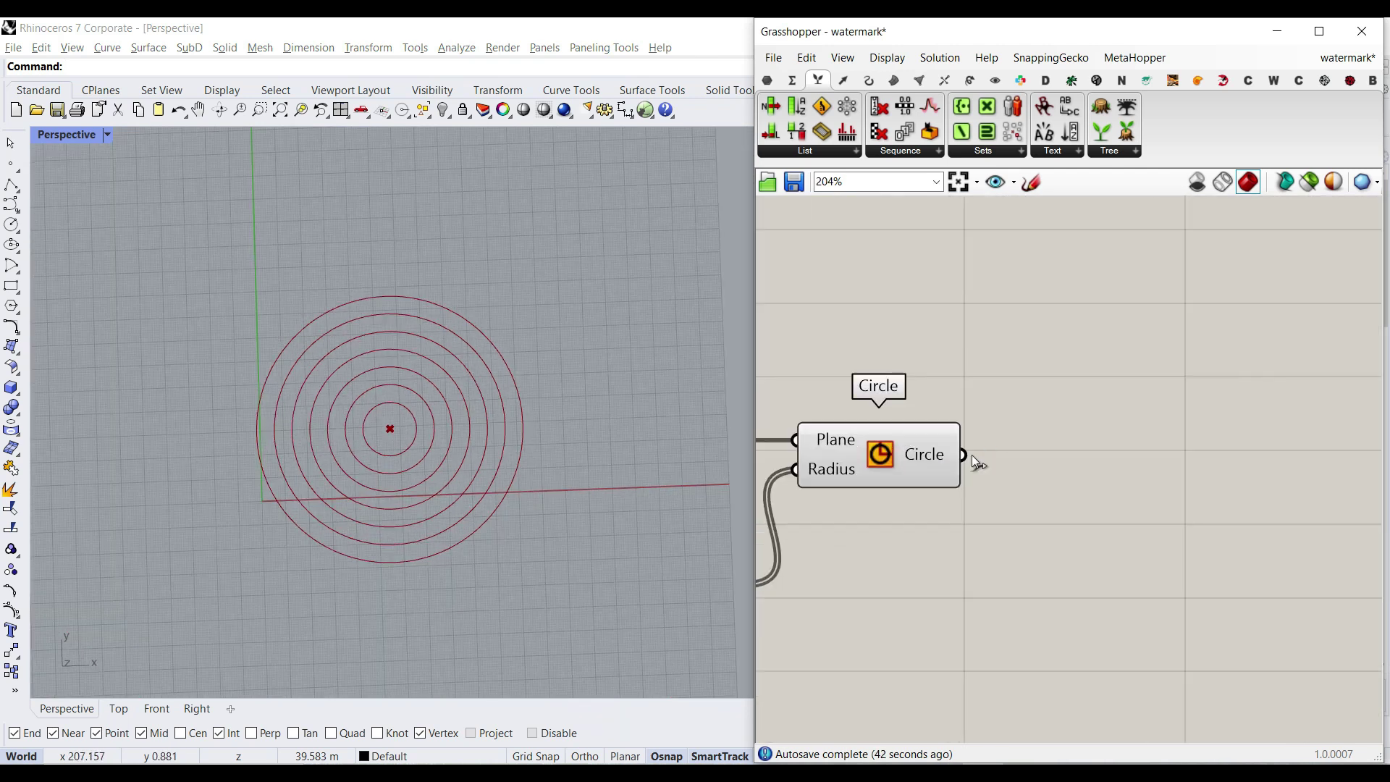
{"action": "scroll", "coordinate": [973, 457], "scroll_direction": "up", "scroll_amount": 3}
{"action": "scroll", "coordinate": [386, 450], "scroll_direction": "up", "scroll_amount": 4}
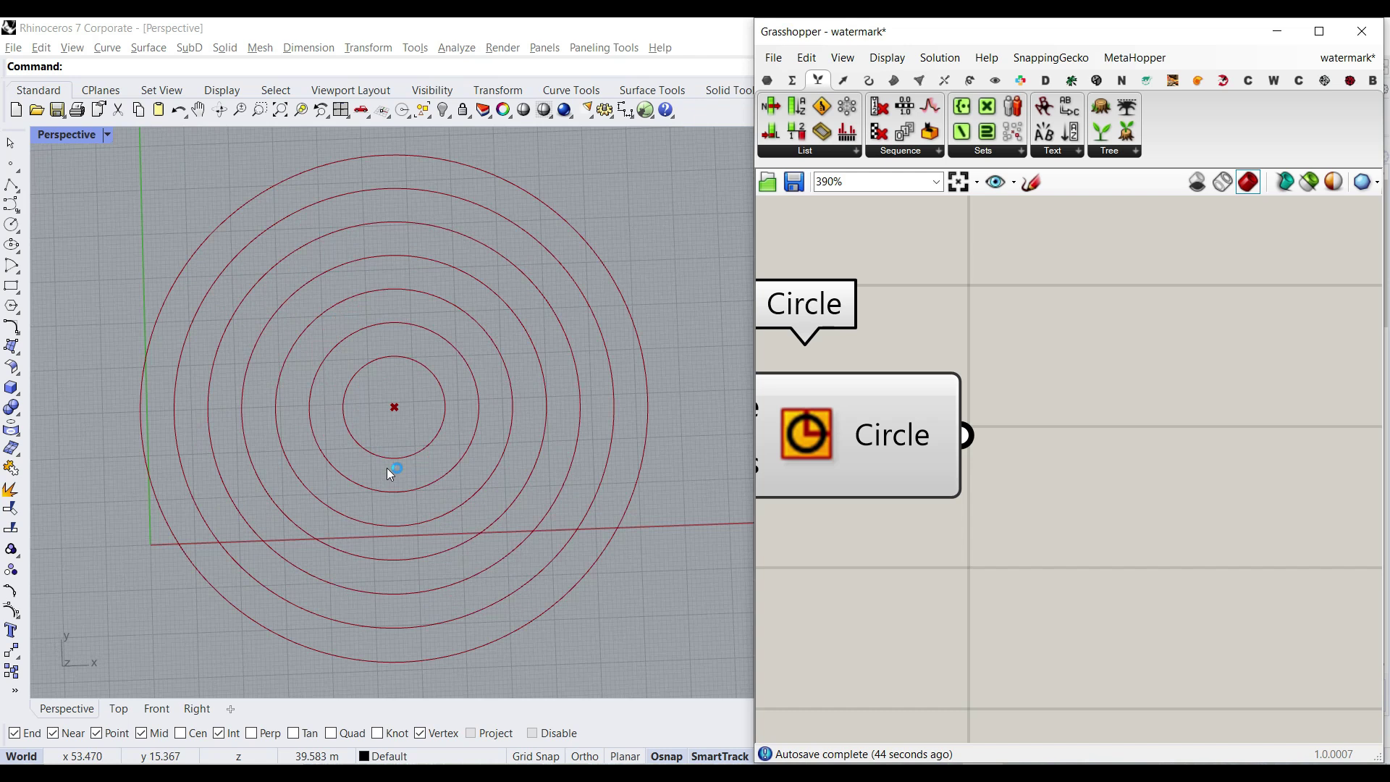
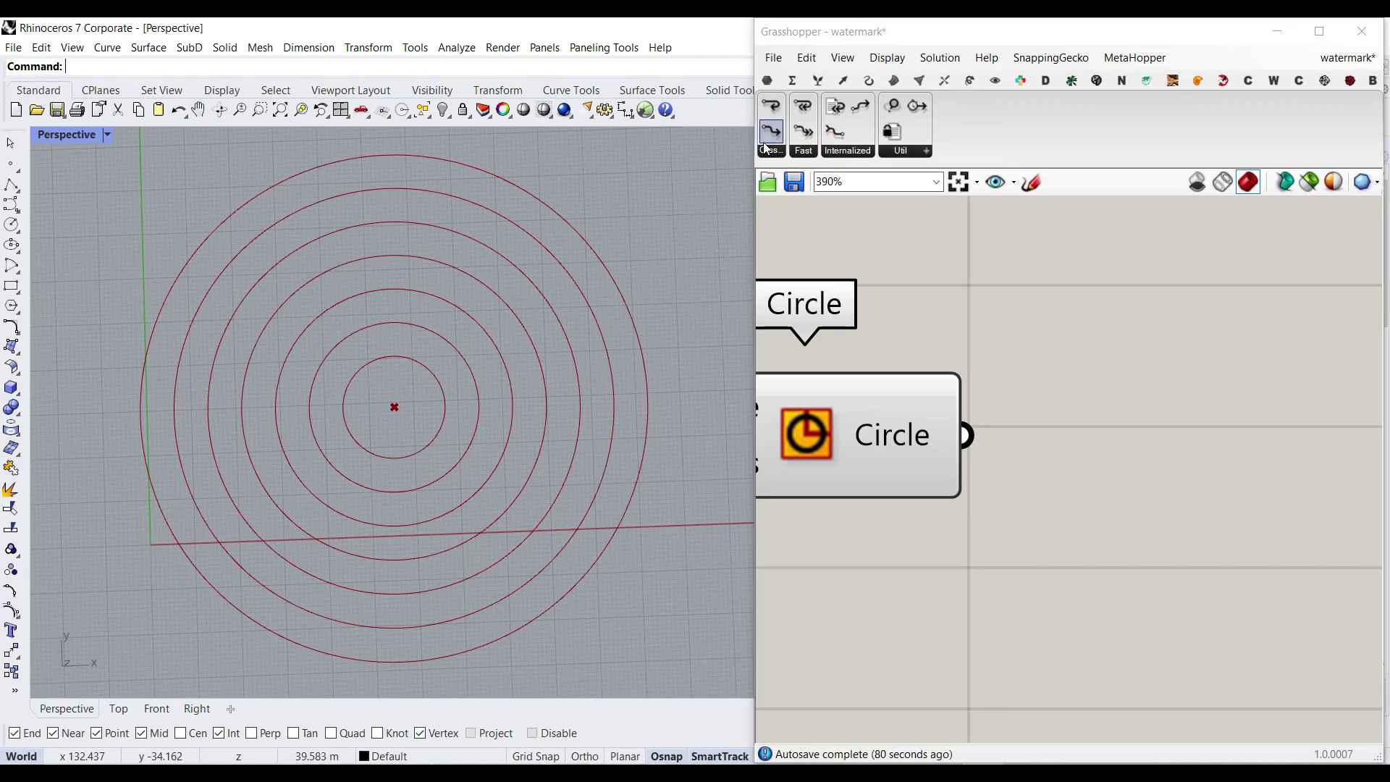
Place a classic Loop Start and a Loop End component on the canvas beside the Circle component.
{"action": "left_click", "coordinate": [750, 154]}
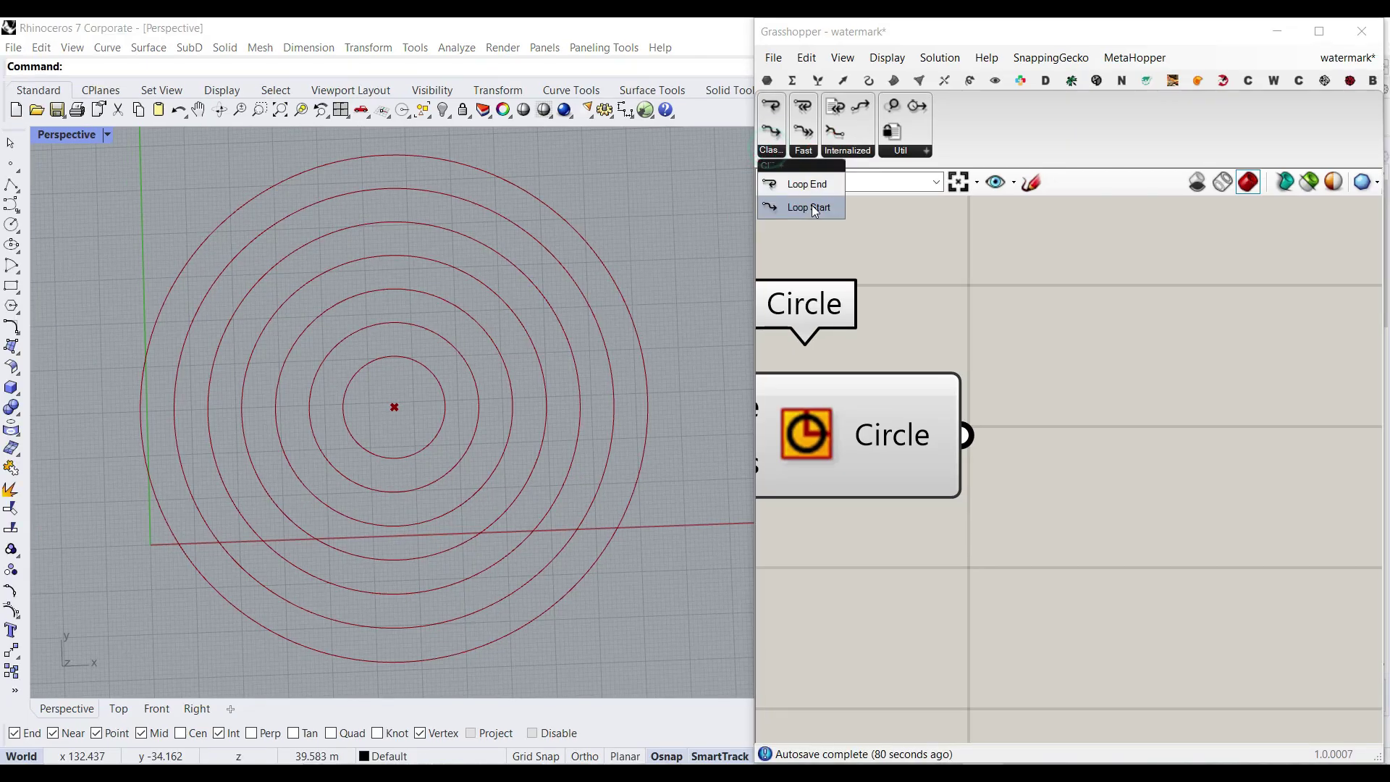
{"action": "left_click_drag", "start_coordinate": [816, 211], "coordinate": [1098, 413]}
{"action": "left_click", "coordinate": [777, 152]}
{"action": "left_click", "coordinate": [805, 184]}
{"action": "scroll", "coordinate": [815, 388], "scroll_direction": "down", "scroll_amount": 3}
{"action": "left_click", "coordinate": [1217, 390]}
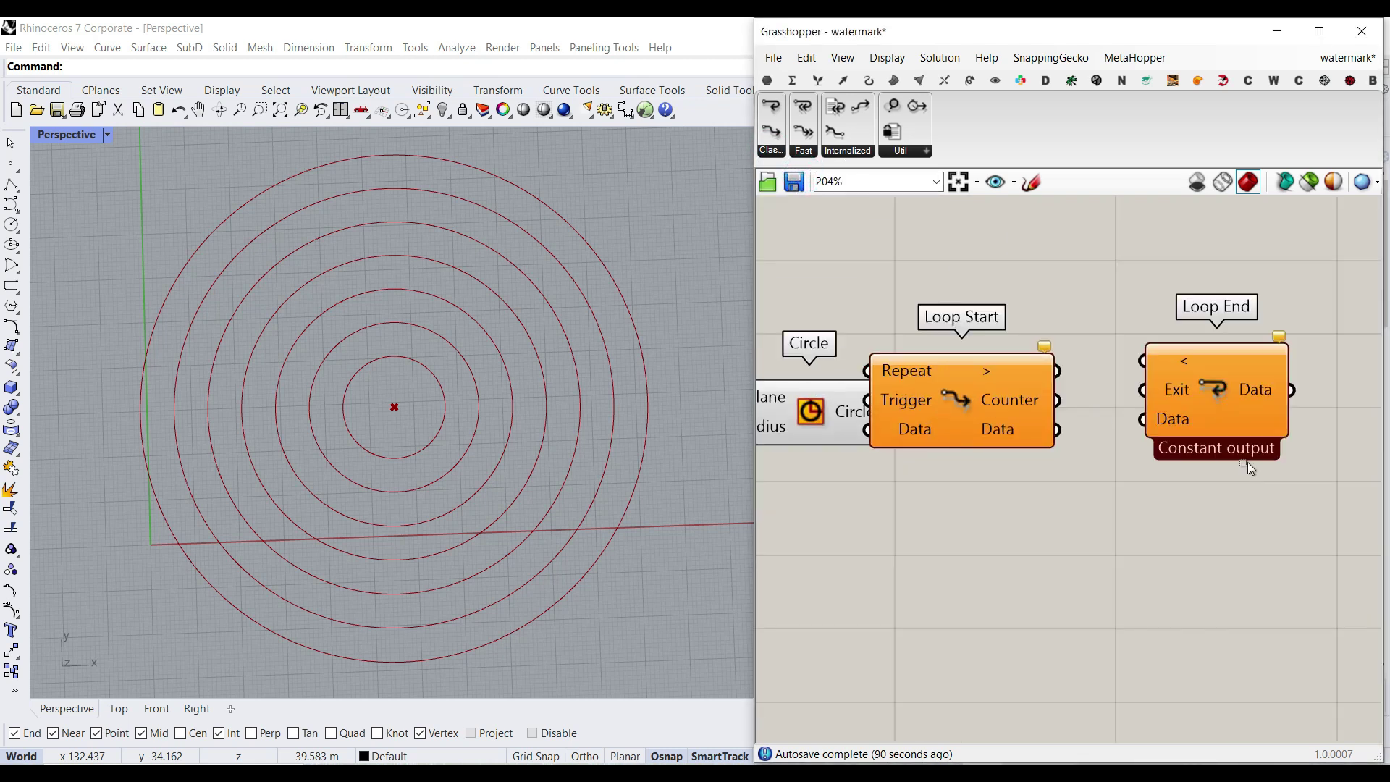
Position the two loop components clear of Circle and connect Loop Start's > output to Loop End's < input.
{"action": "left_click_drag", "start_coordinate": [1248, 461], "coordinate": [1035, 413]}
{"action": "right_click_drag", "start_coordinate": [1092, 424], "coordinate": [984, 327]}
{"action": "left_click_drag", "start_coordinate": [876, 317], "coordinate": [1018, 414]}
{"action": "left_click", "coordinate": [1110, 506]}
{"action": "scroll", "coordinate": [1251, 423], "scroll_direction": "up", "scroll_amount": 2}
{"action": "left_click_drag", "start_coordinate": [1183, 372], "coordinate": [1165, 401]}
{"action": "left_click_drag", "start_coordinate": [1078, 305], "coordinate": [959, 296]}
{"action": "scroll", "coordinate": [1212, 366], "scroll_direction": "down", "scroll_amount": 3}
{"action": "left_click_drag", "start_coordinate": [1255, 364], "coordinate": [1261, 364]}
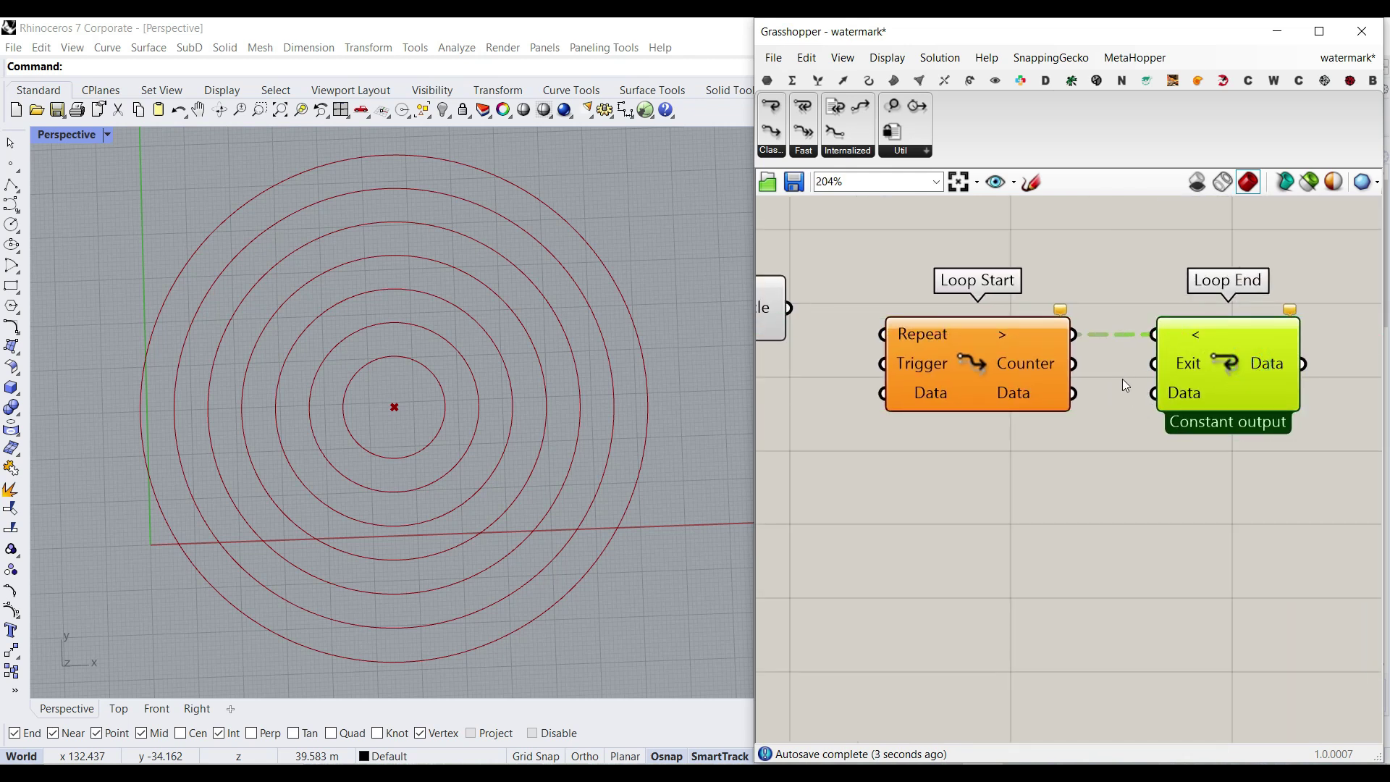
Line up the loop components with Circle and connect the Circle output to Loop Start's Data input.
{"action": "left_click_drag", "start_coordinate": [1223, 459], "coordinate": [959, 280]}
{"action": "left_click", "coordinate": [958, 381]}
{"action": "right_click_drag", "start_coordinate": [887, 388], "coordinate": [999, 355]}
{"action": "left_click_drag", "start_coordinate": [885, 337], "coordinate": [971, 337]}
Rename Loop Start's Data input to "Circles".
{"action": "scroll", "coordinate": [1008, 333], "scroll_direction": "up", "scroll_amount": 3}
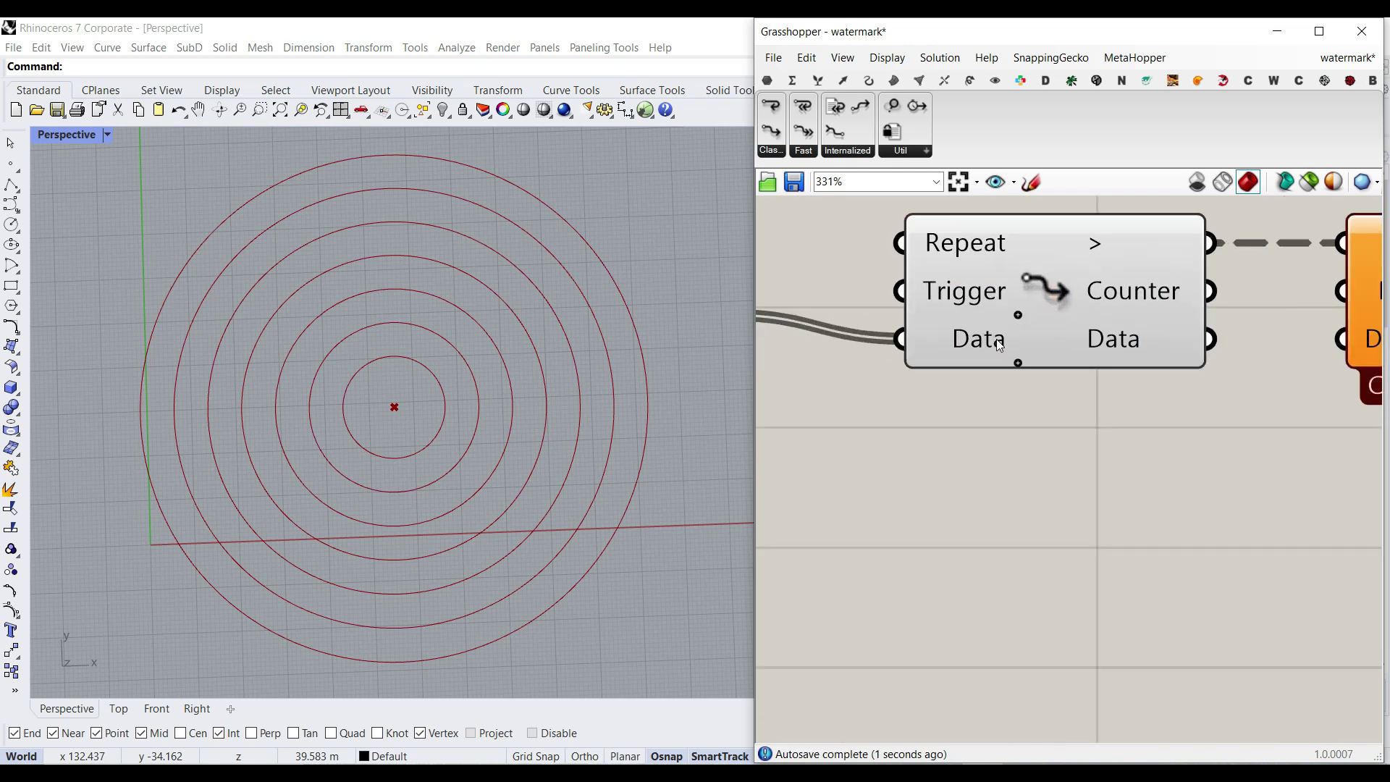
{"action": "right_click", "coordinate": [974, 338]}
{"action": "type", "text": "Circles"}
{"action": "key", "text": "Return"}
{"action": "scroll", "coordinate": [1165, 402], "scroll_direction": "down", "scroll_amount": 3}
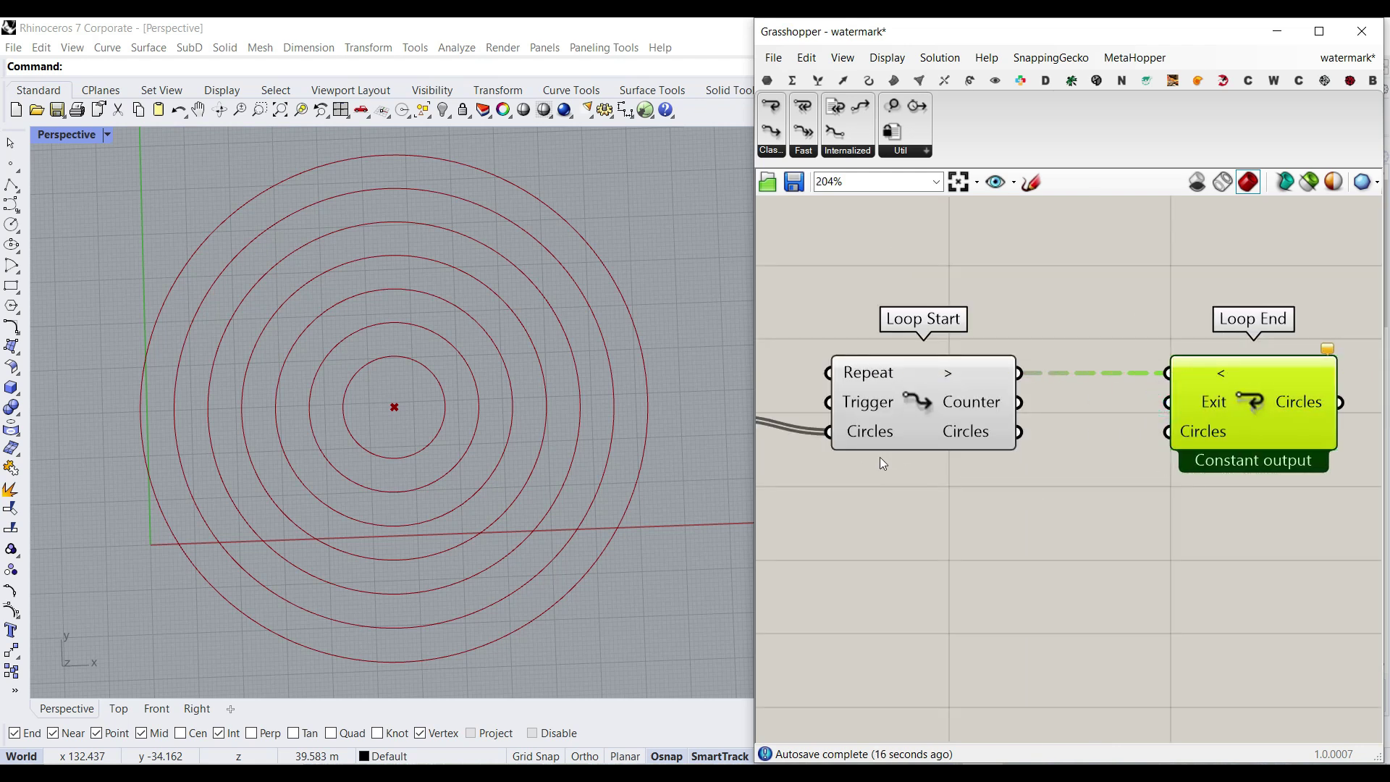
Add a second data parameter to both Loop Start and Loop End below Circles.
{"action": "scroll", "coordinate": [897, 448], "scroll_direction": "up", "scroll_amount": 4}
{"action": "left_click", "coordinate": [975, 446]}
{"action": "scroll", "coordinate": [1214, 459], "scroll_direction": "down", "scroll_amount": 3}
{"action": "scroll", "coordinate": [1057, 462], "scroll_direction": "up", "scroll_amount": 3}
{"action": "scroll", "coordinate": [876, 454], "scroll_direction": "up", "scroll_amount": 2}
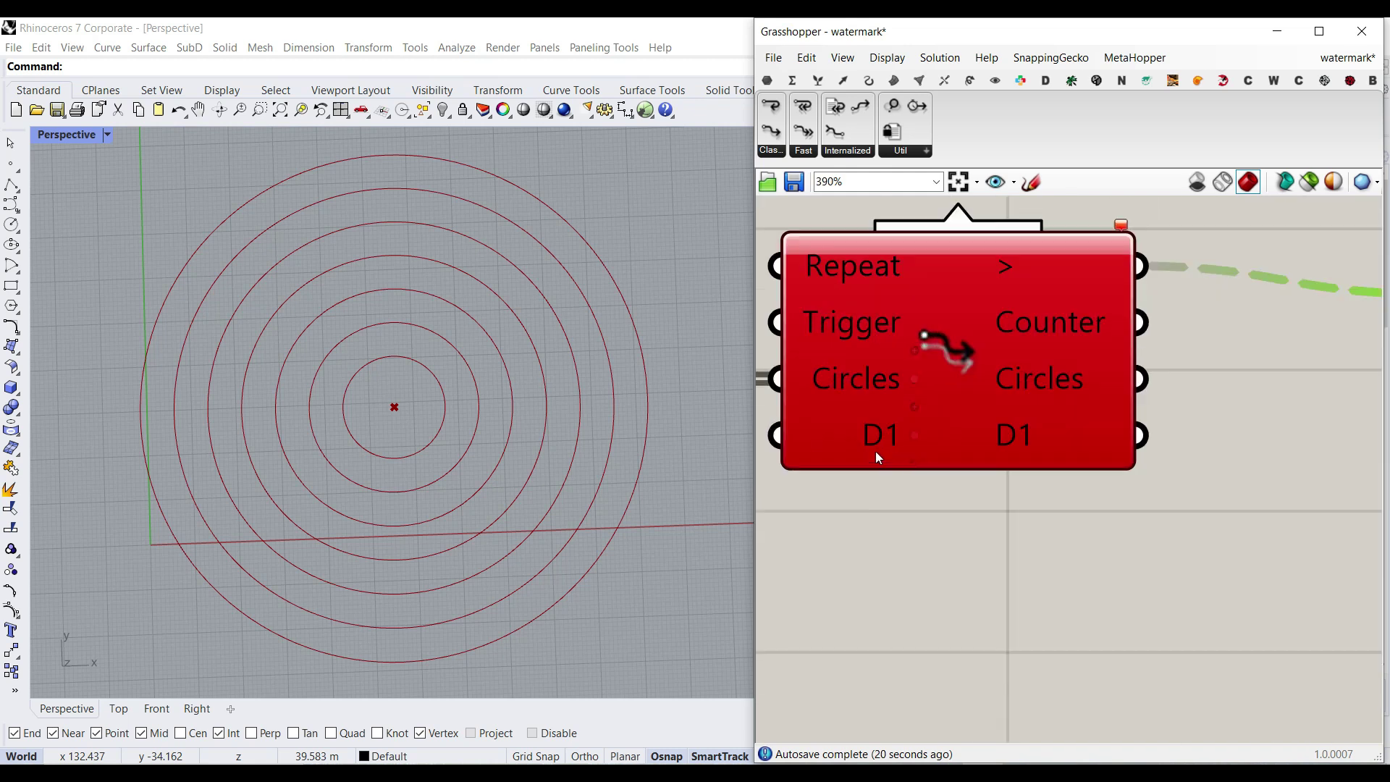
{"action": "right_click_drag", "start_coordinate": [1358, 429], "coordinate": [1021, 435]}
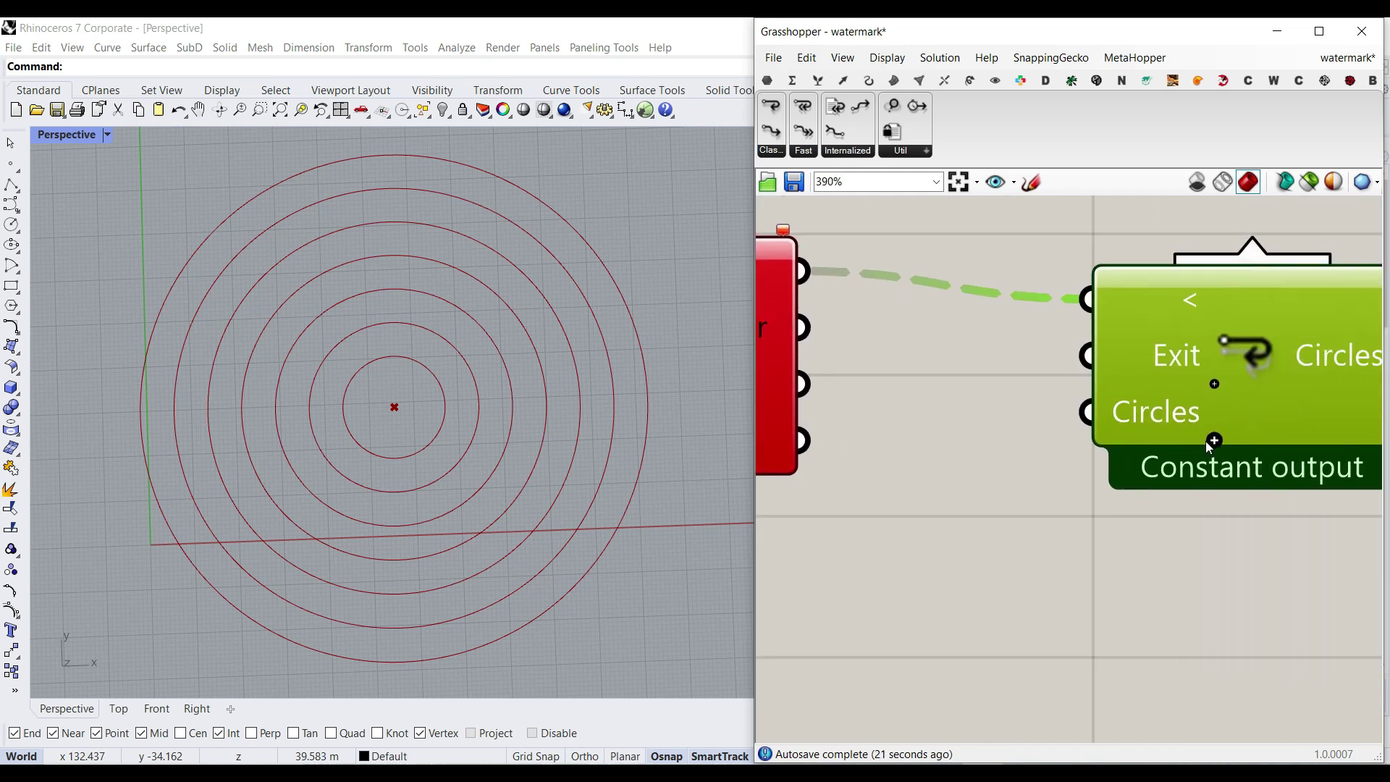
{"action": "left_click", "coordinate": [1214, 440]}
{"action": "scroll", "coordinate": [1158, 449], "scroll_direction": "down", "scroll_amount": 5}
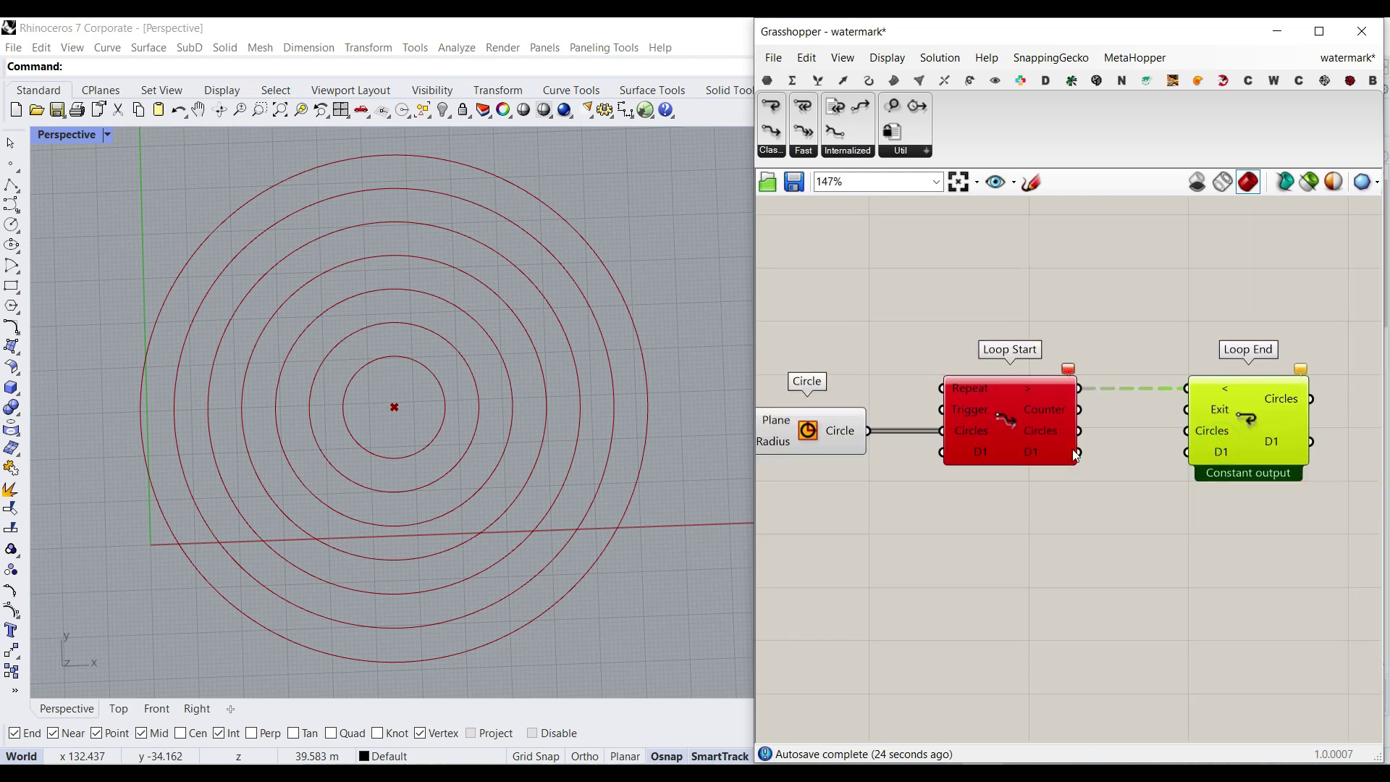
{"action": "scroll", "coordinate": [1106, 454], "scroll_direction": "up", "scroll_amount": 3}
{"action": "left_click", "coordinate": [1012, 410]}
{"action": "scroll", "coordinate": [1022, 406], "scroll_direction": "down", "scroll_amount": 3}
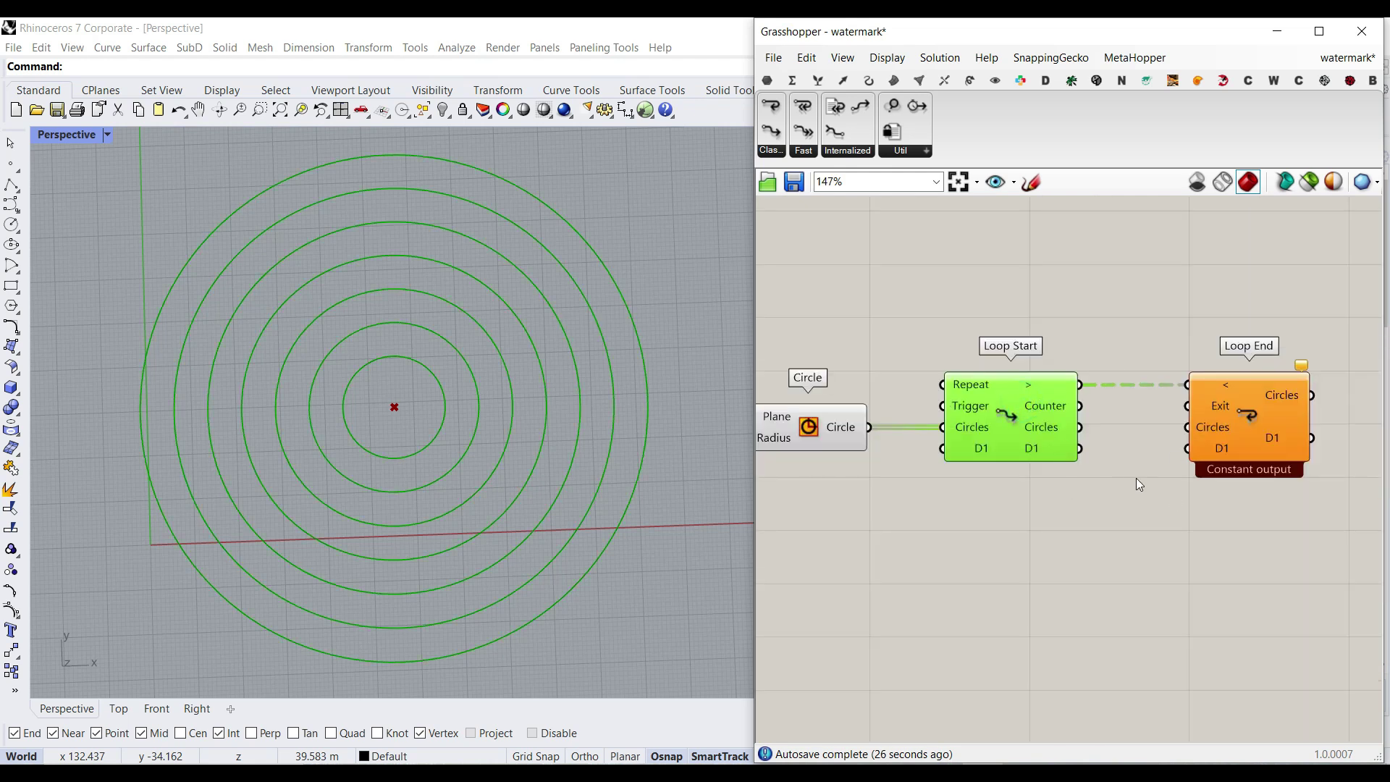
{"action": "left_click", "coordinate": [1105, 484]}
Add a number slider ranging from 3 to 30, connect it to Loop Start's D1 input and name that parameter "Division".
{"action": "scroll", "coordinate": [1035, 454], "scroll_direction": "up", "scroll_amount": 3}
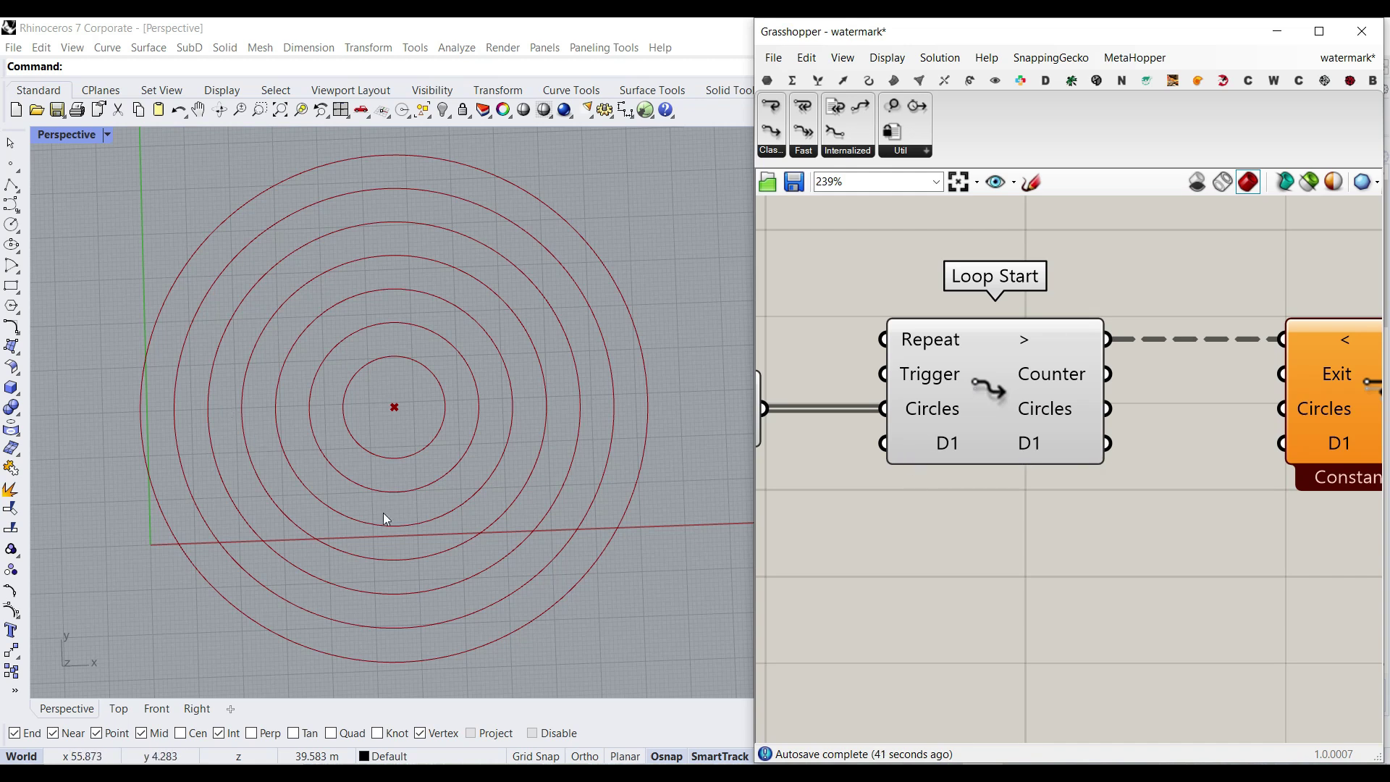
{"action": "right_click_drag", "start_coordinate": [853, 532], "coordinate": [997, 537]}
{"action": "double_click", "coordinate": [855, 539]}
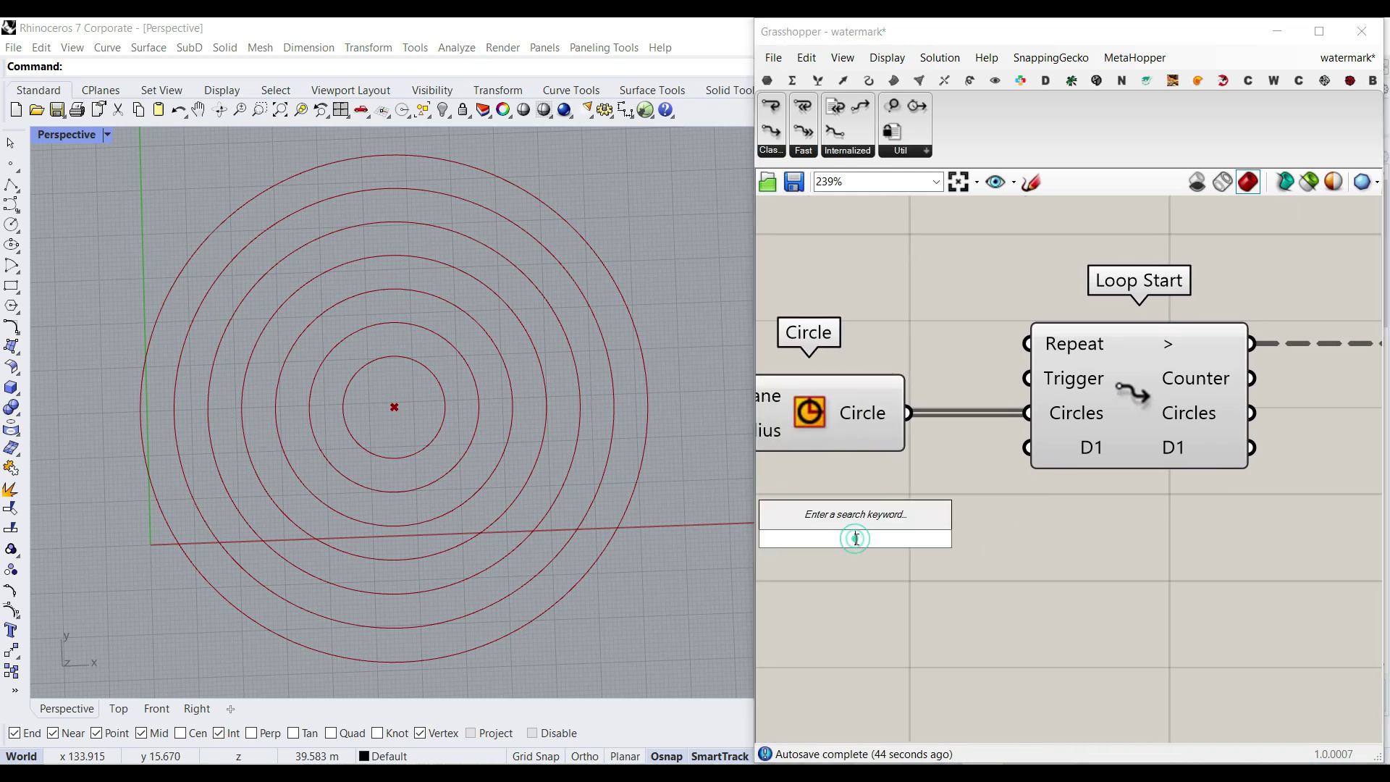
{"action": "type", "text": "3..30"}
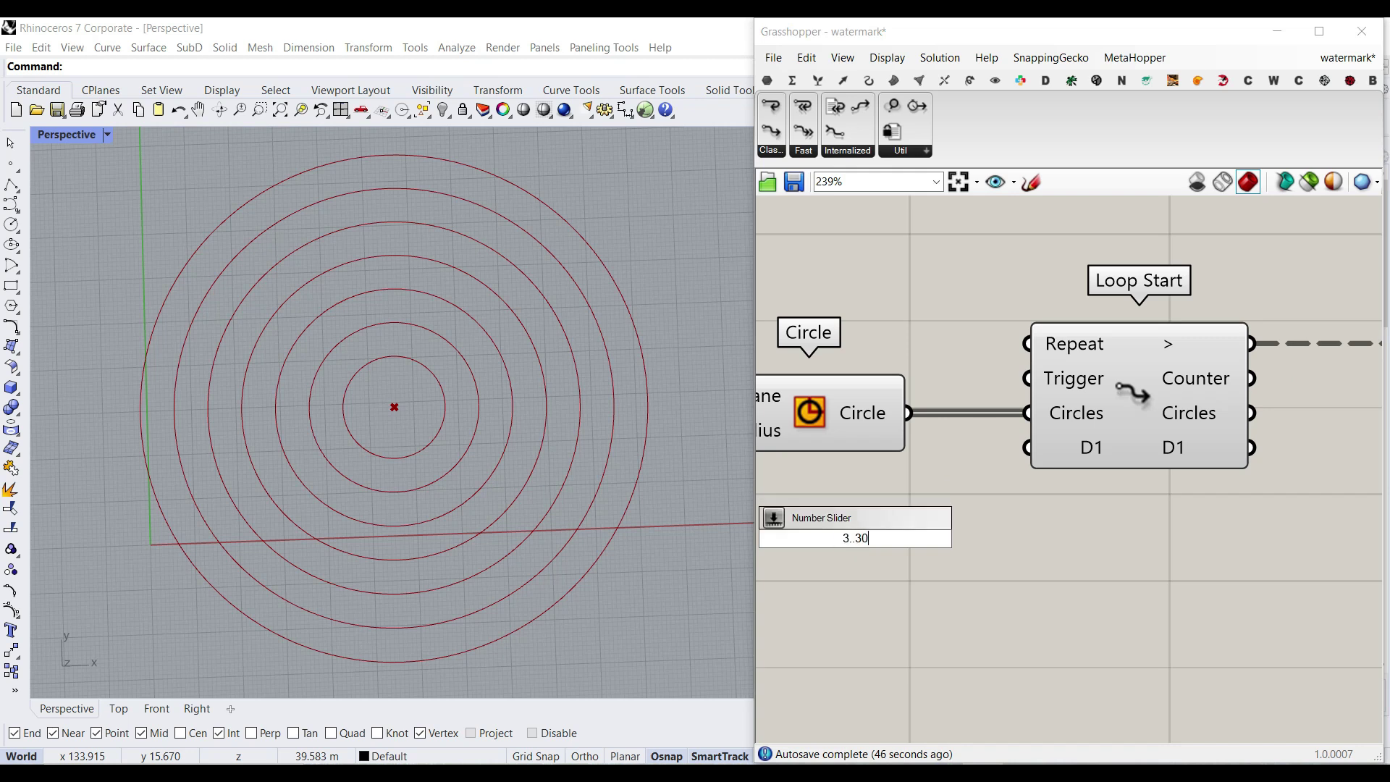
{"action": "key", "text": "Return"}
{"action": "left_click_drag", "start_coordinate": [1034, 537], "coordinate": [1033, 451]}
{"action": "right_click_drag", "start_coordinate": [895, 523], "coordinate": [955, 521]}
{"action": "right_click", "coordinate": [844, 533]}
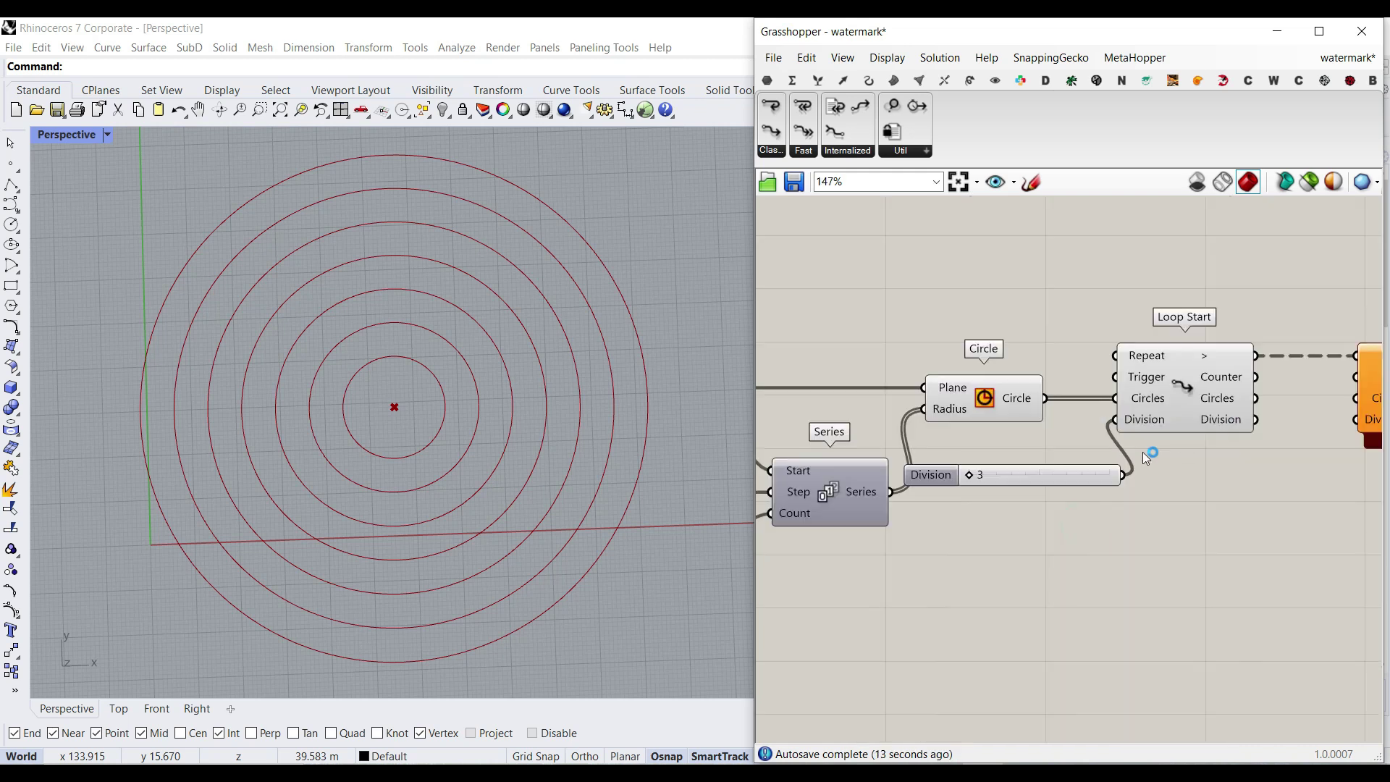
Tidy the layout of the loop components and Division slider, leaving more room between Loop Start and Loop End.
{"action": "scroll", "coordinate": [1121, 469], "scroll_direction": "down", "scroll_amount": 4}
{"action": "left_click_drag", "start_coordinate": [1302, 485], "coordinate": [1200, 423]}
{"action": "left_click", "coordinate": [1208, 372]}
{"action": "scroll", "coordinate": [1231, 450], "scroll_direction": "up", "scroll_amount": 5}
{"action": "scroll", "coordinate": [1070, 487], "scroll_direction": "up", "scroll_amount": 2}
{"action": "left_click_drag", "start_coordinate": [1070, 486], "coordinate": [1022, 435]}
{"action": "scroll", "coordinate": [1022, 436], "scroll_direction": "down", "scroll_amount": 3}
{"action": "right_click_drag", "start_coordinate": [1123, 438], "coordinate": [958, 437]}
{"action": "scroll", "coordinate": [1165, 415], "scroll_direction": "up", "scroll_amount": 3}
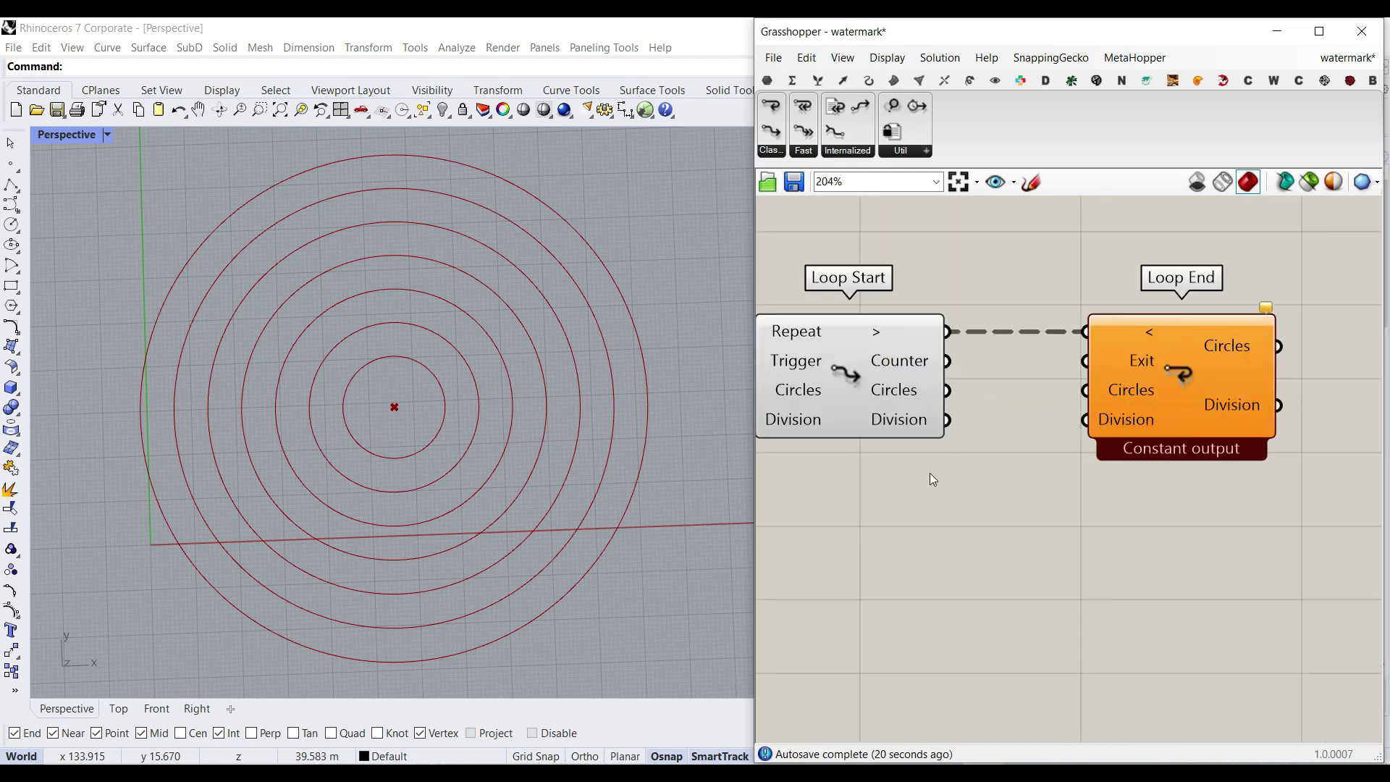
{"action": "left_click_drag", "start_coordinate": [1145, 367], "coordinate": [1275, 354]}
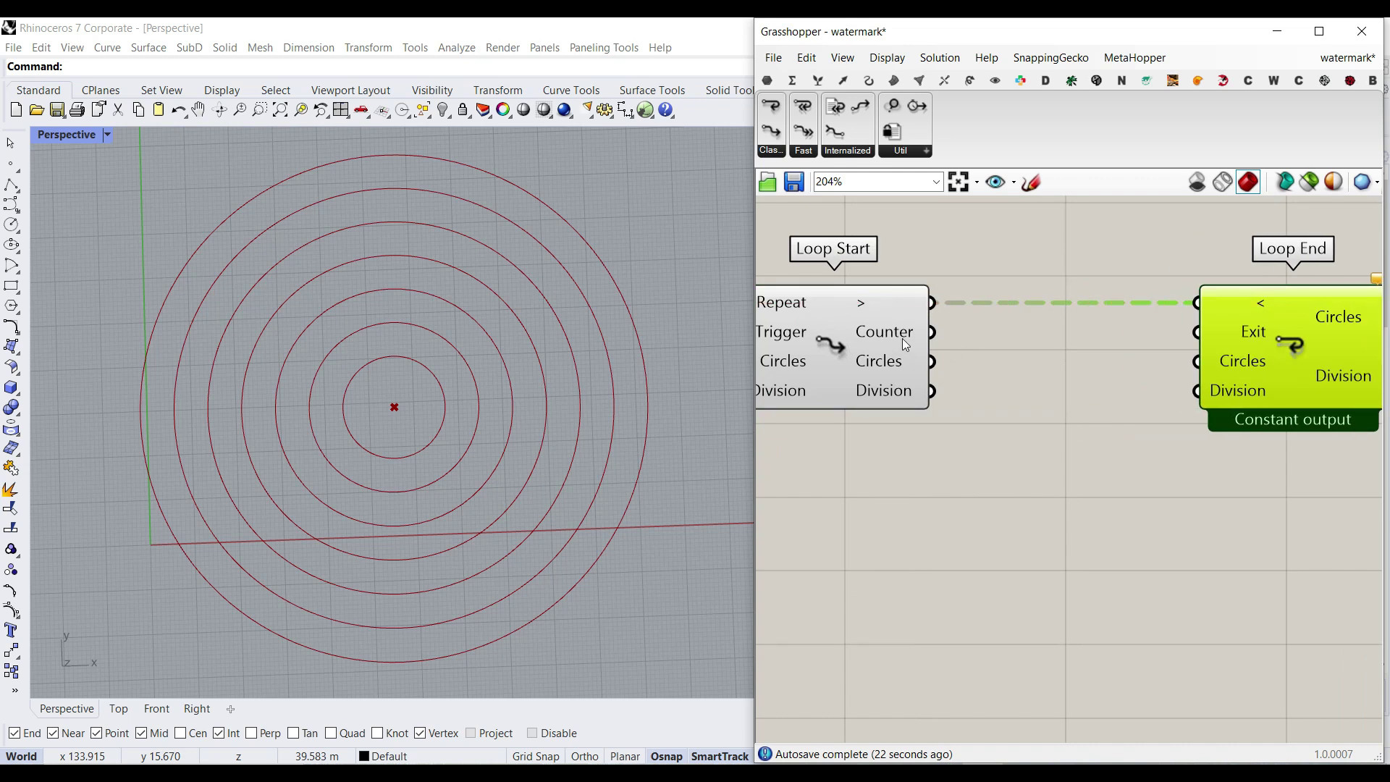
Add a third data parameter named "Diamonds" to both Loop Start and Loop End.
{"action": "scroll", "coordinate": [875, 397], "scroll_direction": "up", "scroll_amount": 4}
{"action": "left_click", "coordinate": [879, 418]}
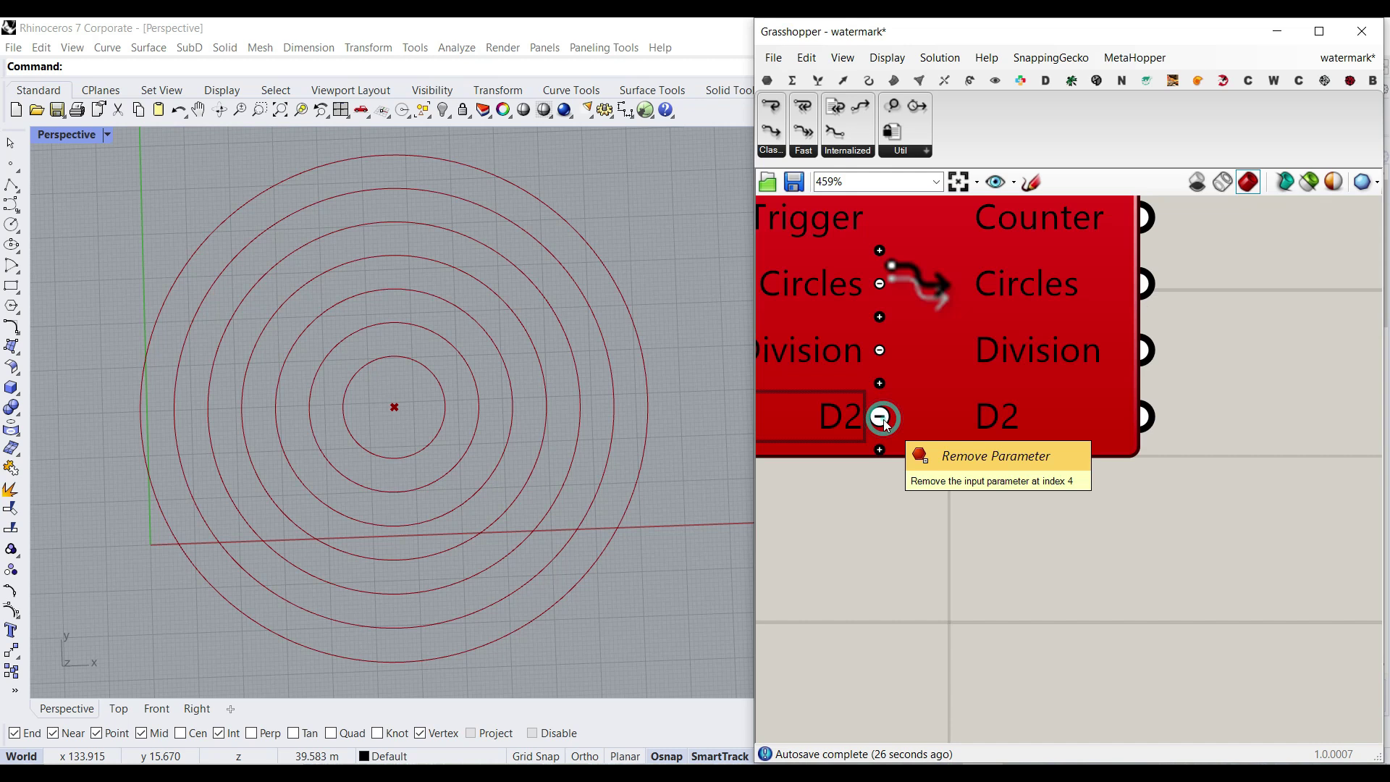
{"action": "scroll", "coordinate": [1054, 439], "scroll_direction": "down", "scroll_amount": 5}
{"action": "scroll", "coordinate": [1151, 417], "scroll_direction": "up", "scroll_amount": 4}
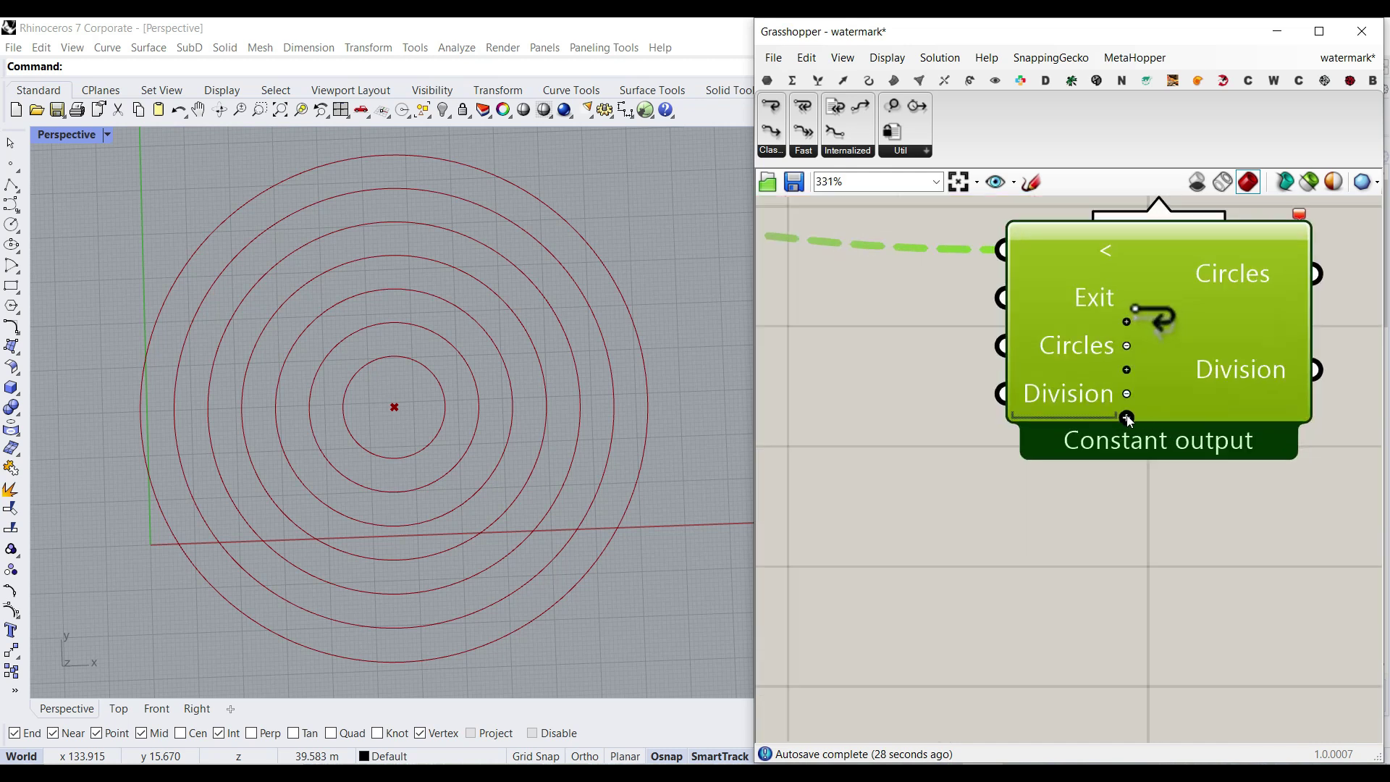
{"action": "left_click", "coordinate": [1128, 416]}
{"action": "left_click_drag", "start_coordinate": [1144, 320], "coordinate": [1158, 315]}
{"action": "scroll", "coordinate": [1159, 315], "scroll_direction": "down", "scroll_amount": 2}
{"action": "right_click_drag", "start_coordinate": [940, 393], "coordinate": [1319, 399]}
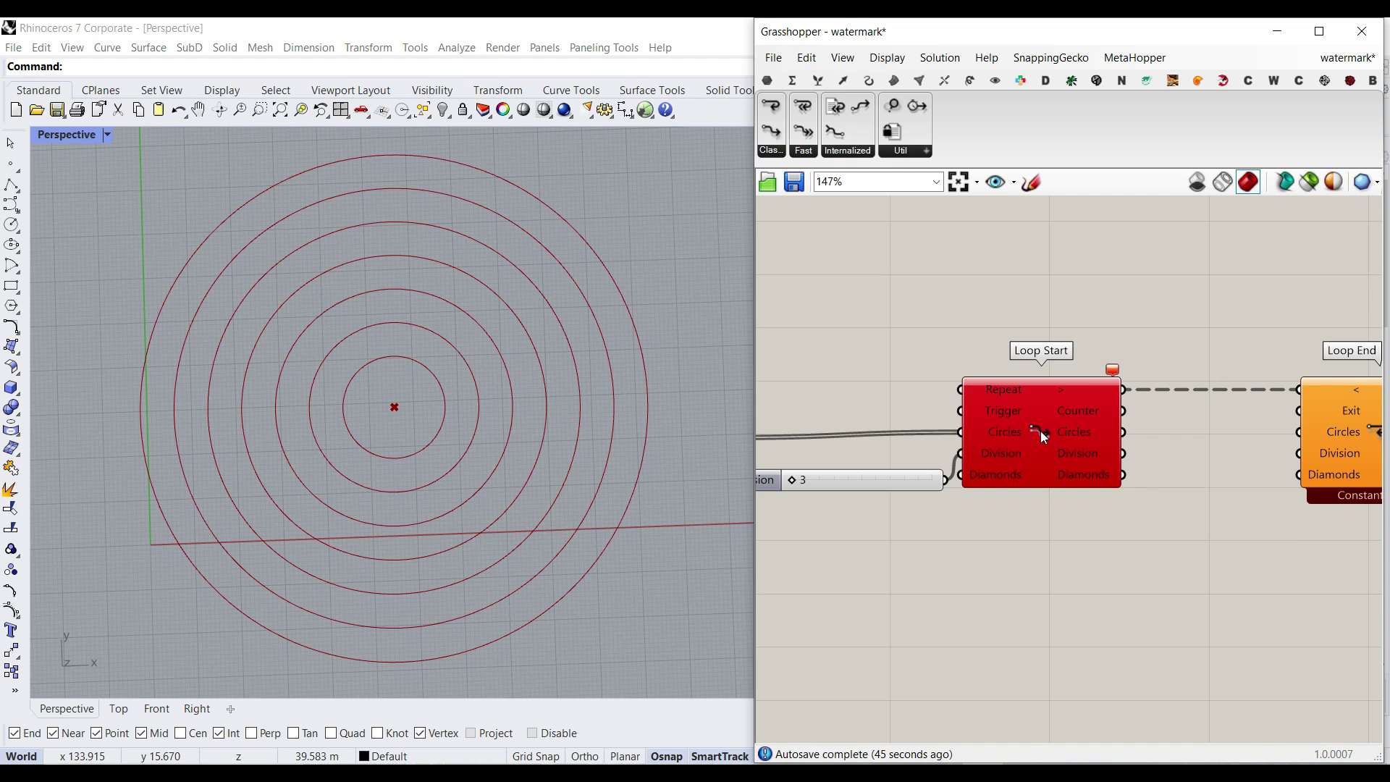
{"action": "left_click", "coordinate": [1040, 431]}
{"action": "right_click_drag", "start_coordinate": [1182, 490], "coordinate": [1118, 449]}
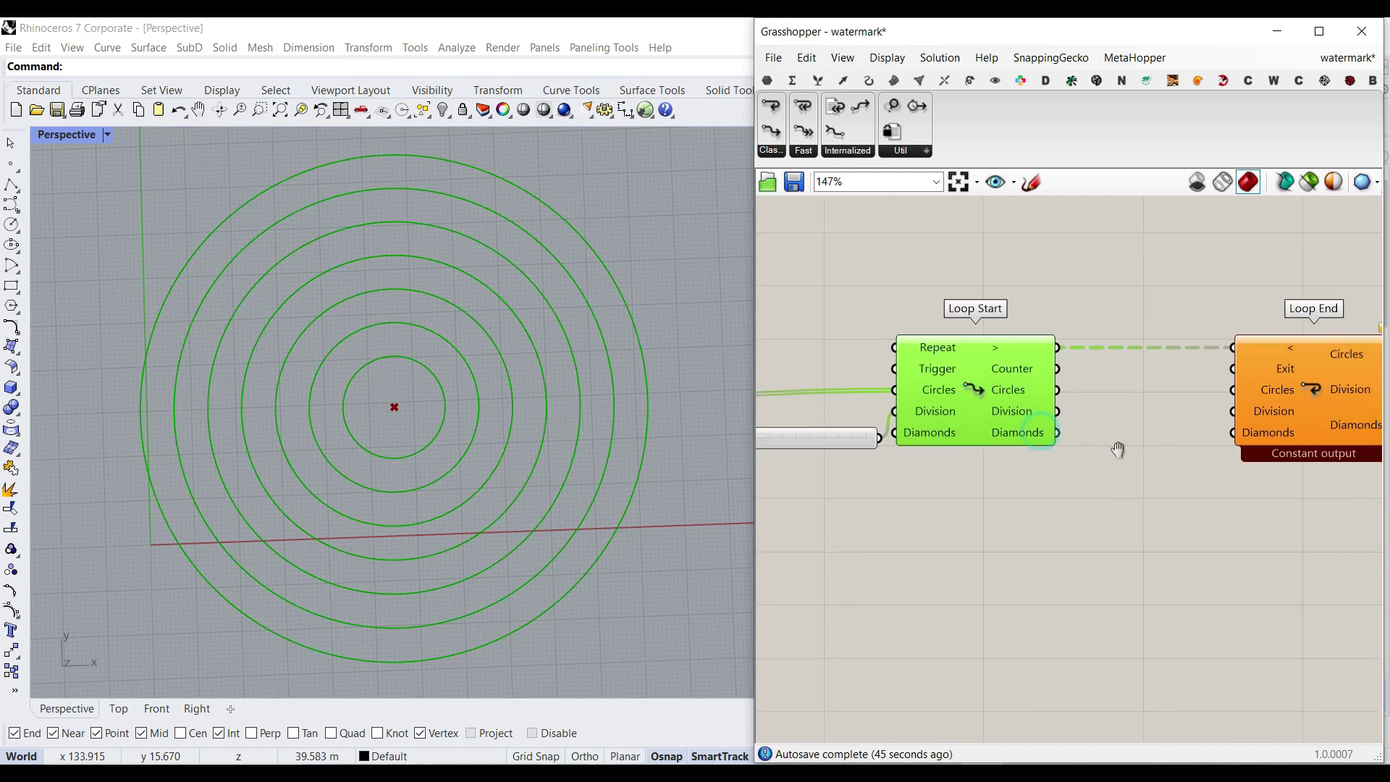
Space Loop Start and Loop End farther apart and align them horizontally.
{"action": "scroll", "coordinate": [1117, 451], "scroll_direction": "down", "scroll_amount": 3}
{"action": "left_click", "coordinate": [1206, 418]}
{"action": "scroll", "coordinate": [999, 437], "scroll_direction": "up", "scroll_amount": 3}
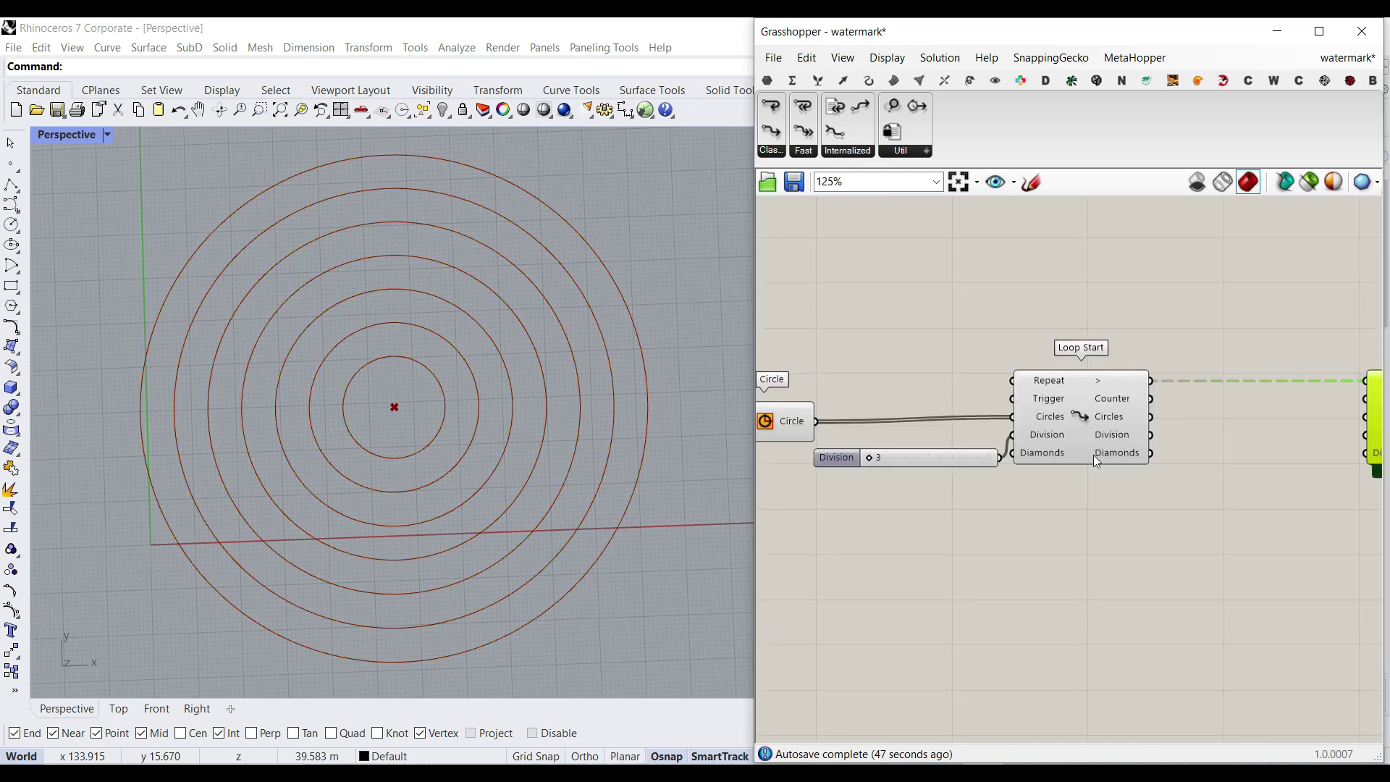
{"action": "left_click", "coordinate": [1079, 432]}
{"action": "scroll", "coordinate": [1076, 448], "scroll_direction": "up", "scroll_amount": 2}
{"action": "right_click_drag", "start_coordinate": [1206, 457], "coordinate": [981, 440]}
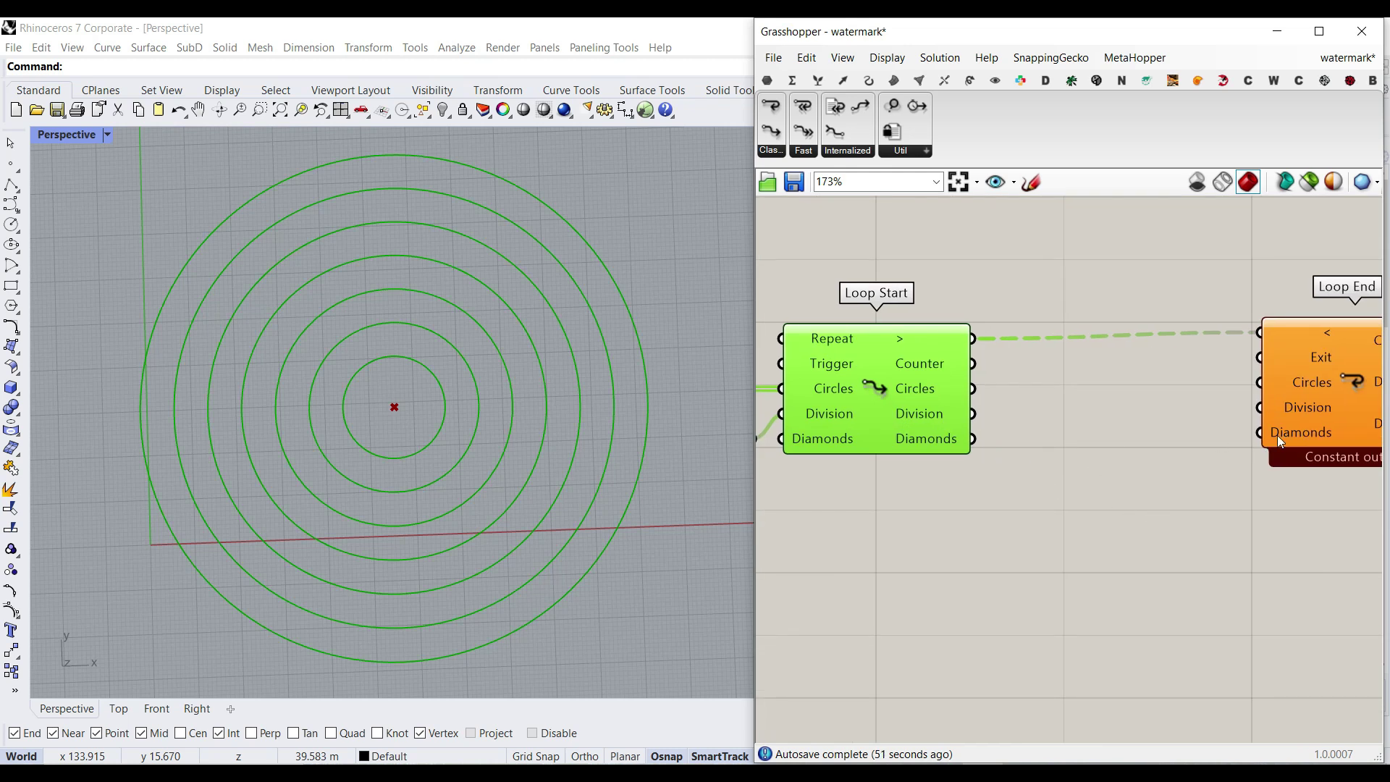
{"action": "scroll", "coordinate": [1151, 445], "scroll_direction": "down", "scroll_amount": 2}
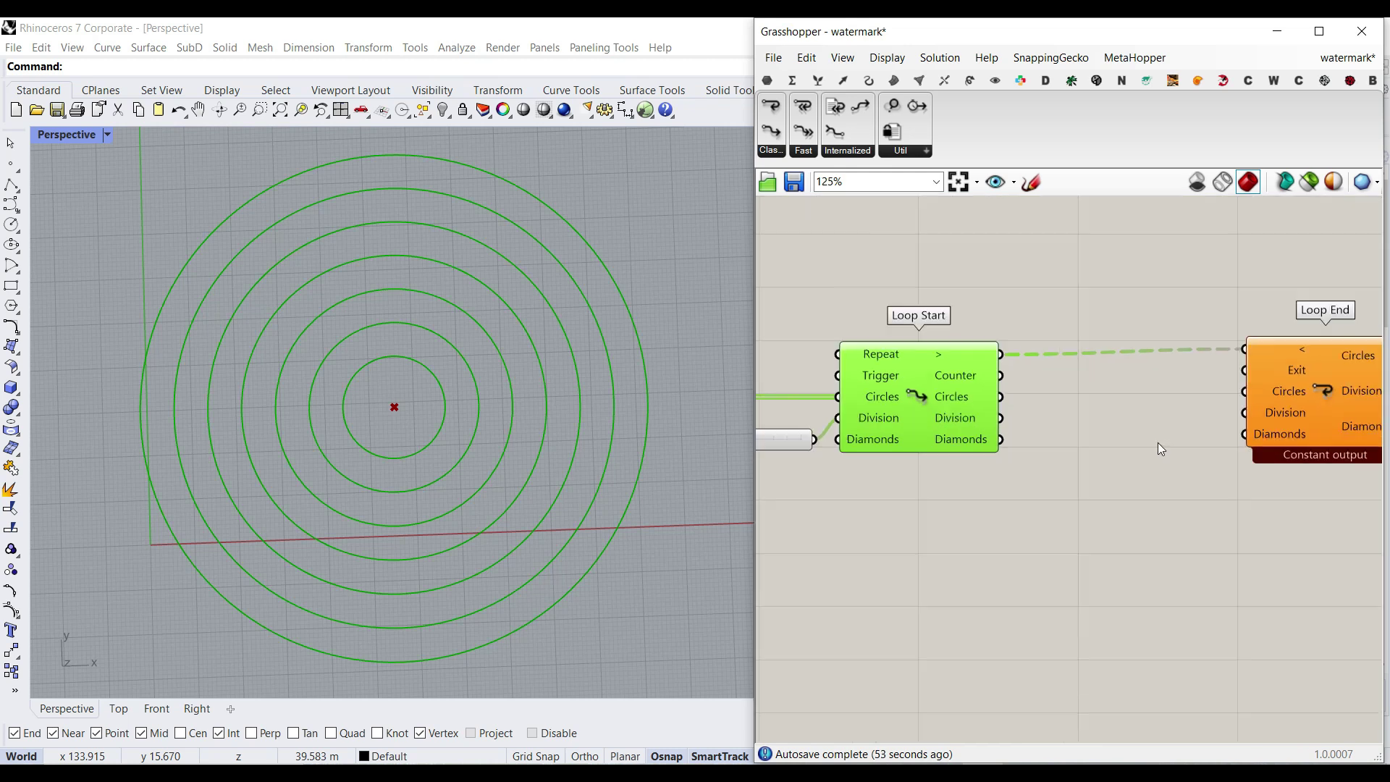
{"action": "left_click", "coordinate": [1275, 406]}
{"action": "left_click", "coordinate": [1070, 468]}
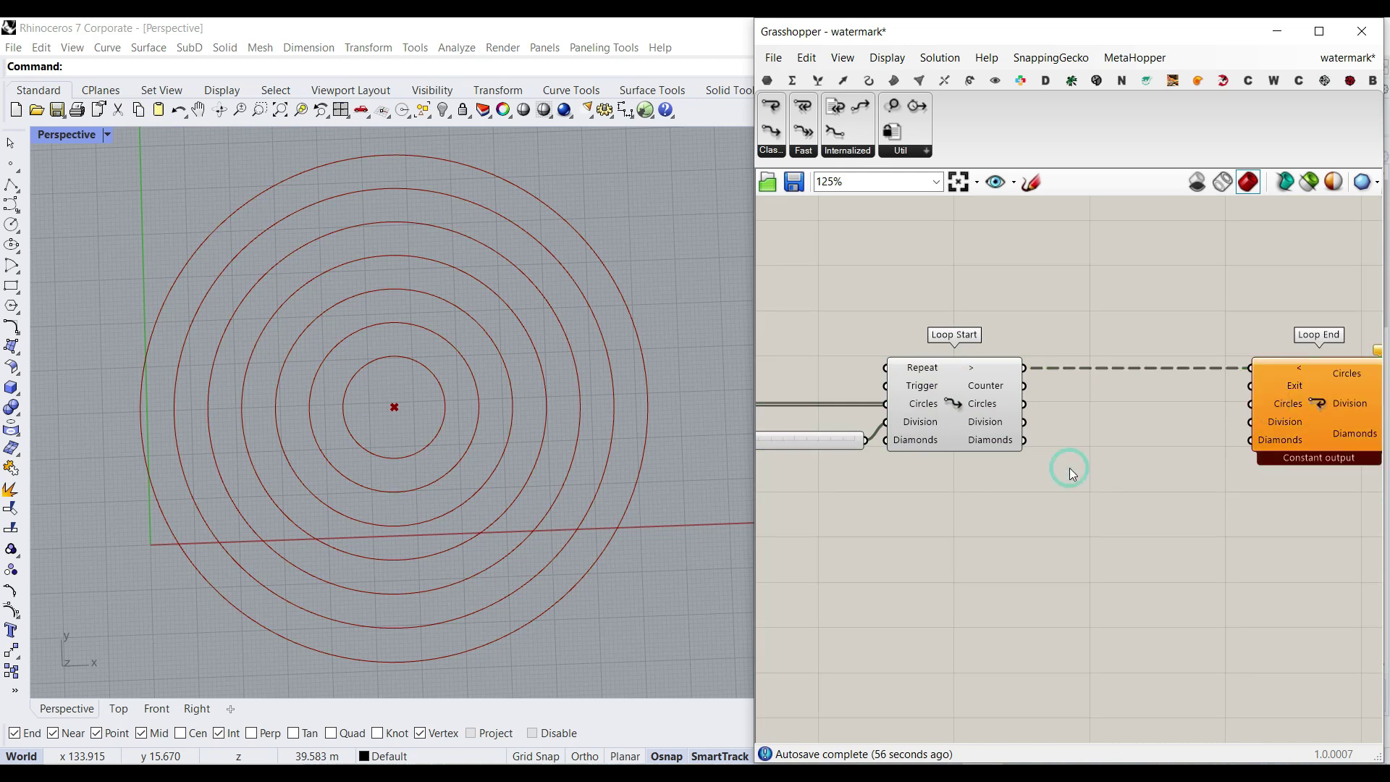
Add a List Item component below the loop and connect Loop Start's Circles output to its List input.
{"action": "scroll", "coordinate": [439, 384], "scroll_direction": "up", "scroll_amount": 3}
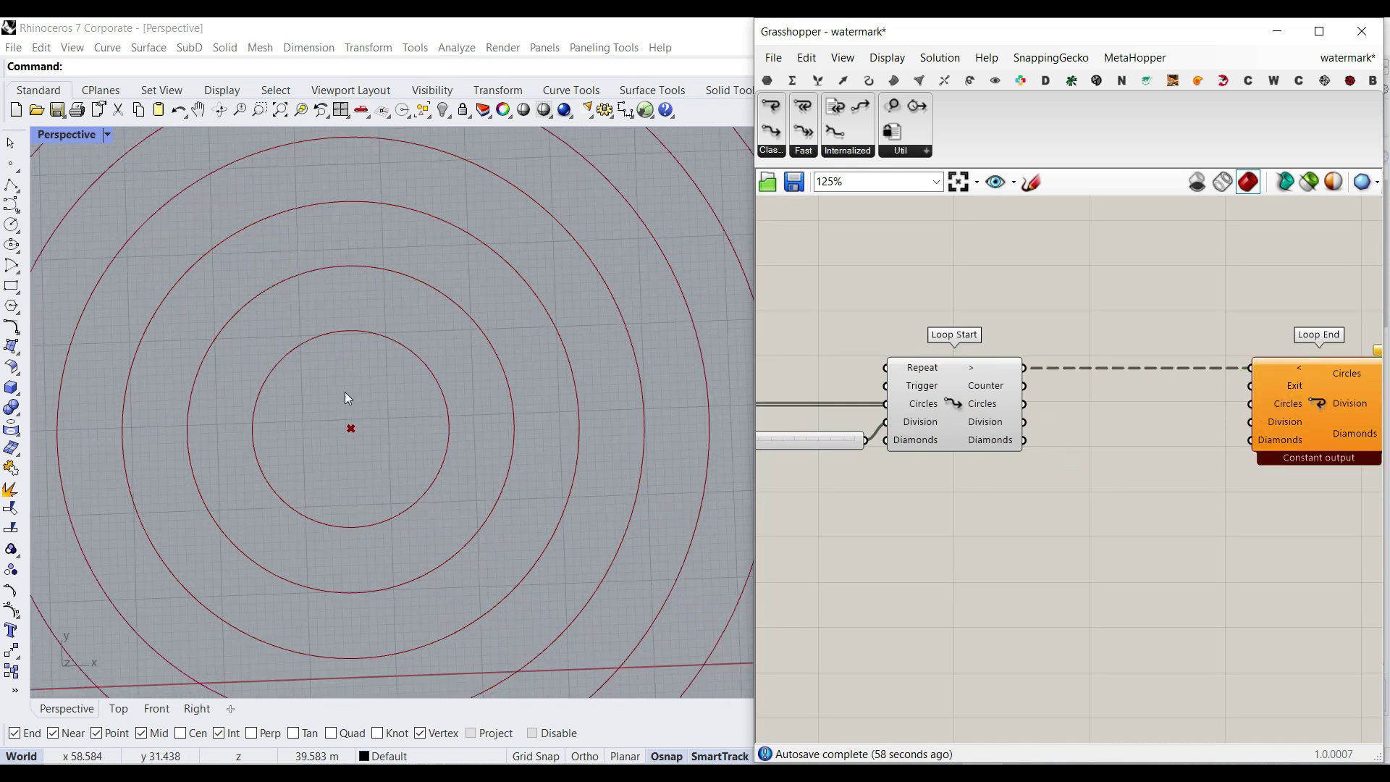
{"action": "left_click", "coordinate": [818, 79]}
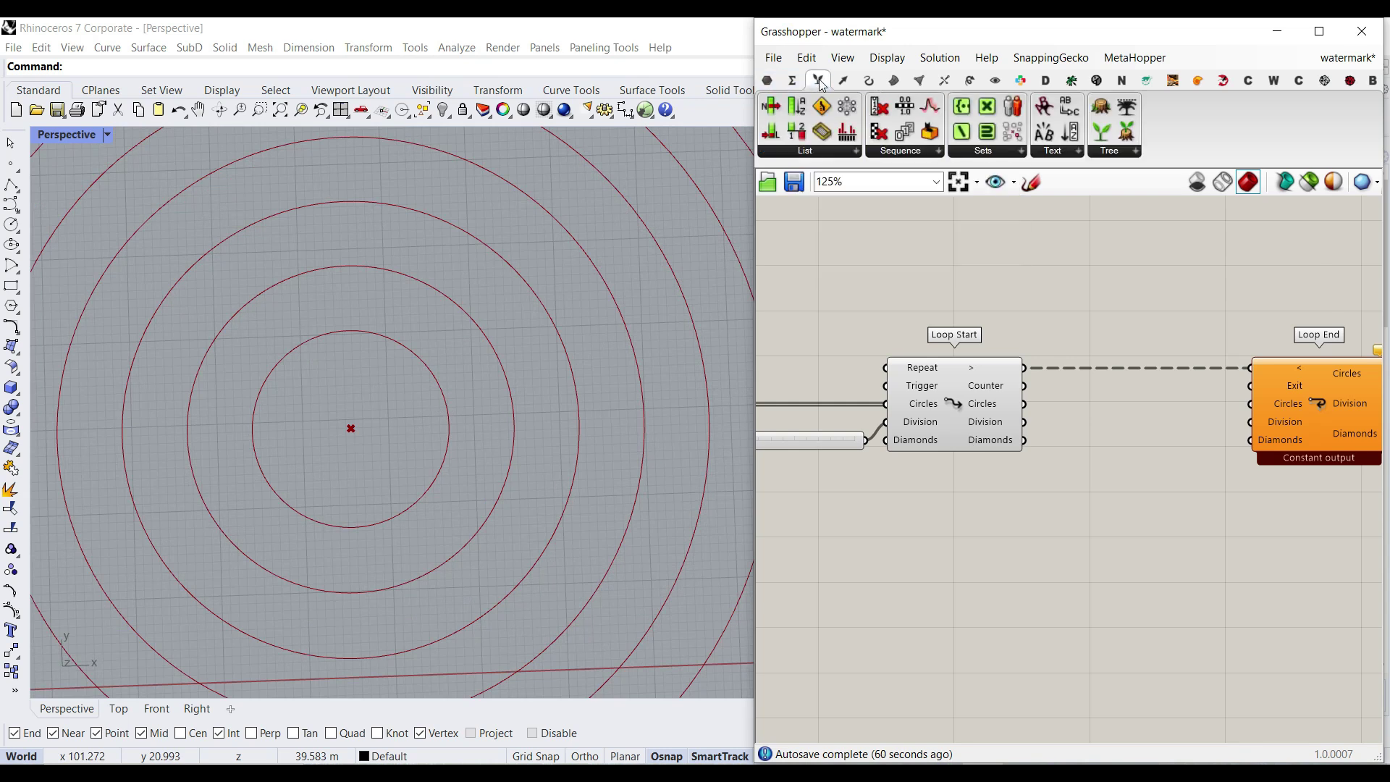
{"action": "left_click", "coordinate": [772, 107]}
{"action": "left_click", "coordinate": [1210, 584]}
{"action": "scroll", "coordinate": [1115, 473], "scroll_direction": "up", "scroll_amount": 2}
{"action": "left_click_drag", "start_coordinate": [1268, 621], "coordinate": [1126, 527]}
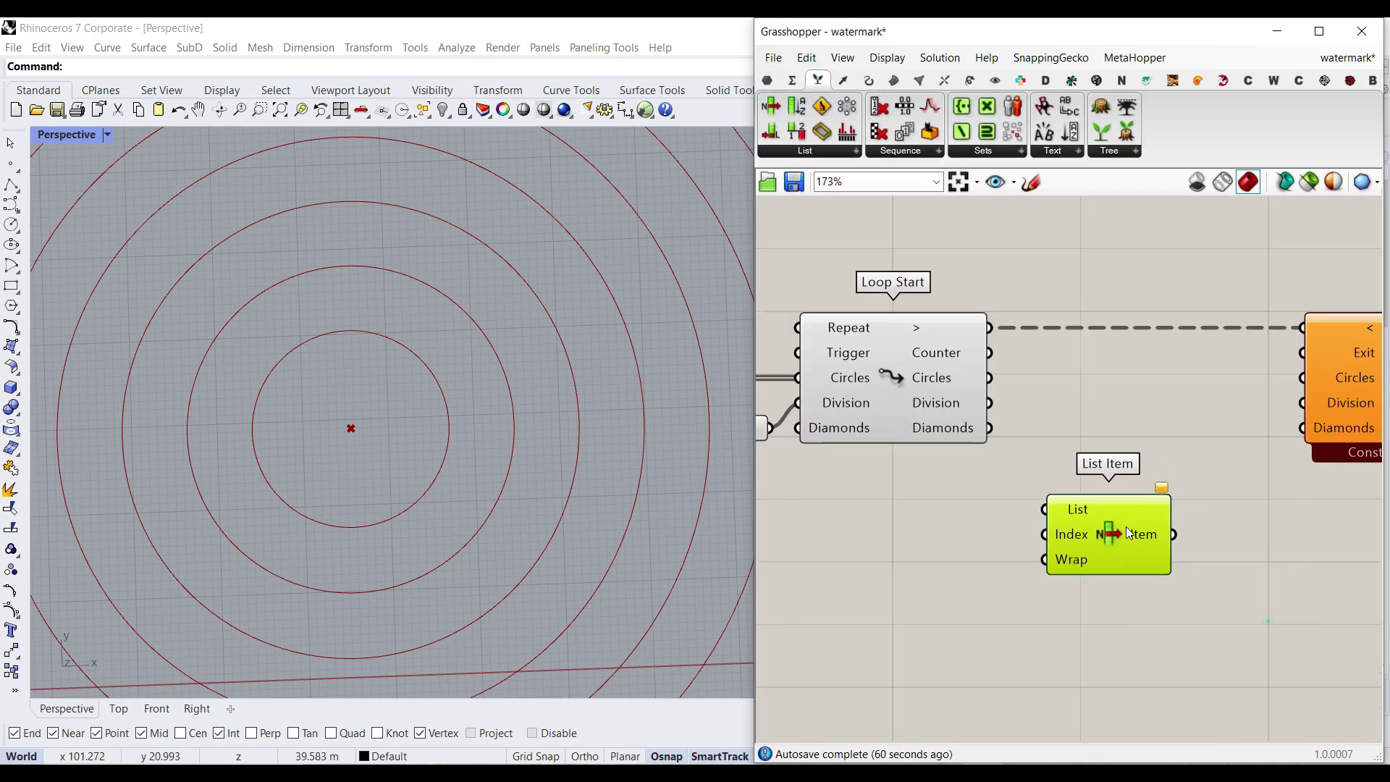
{"action": "scroll", "coordinate": [1028, 427], "scroll_direction": "up", "scroll_amount": 3}
{"action": "left_click_drag", "start_coordinate": [968, 352], "coordinate": [1064, 559]}
{"action": "right_click_drag", "start_coordinate": [1174, 609], "coordinate": [1031, 487]}
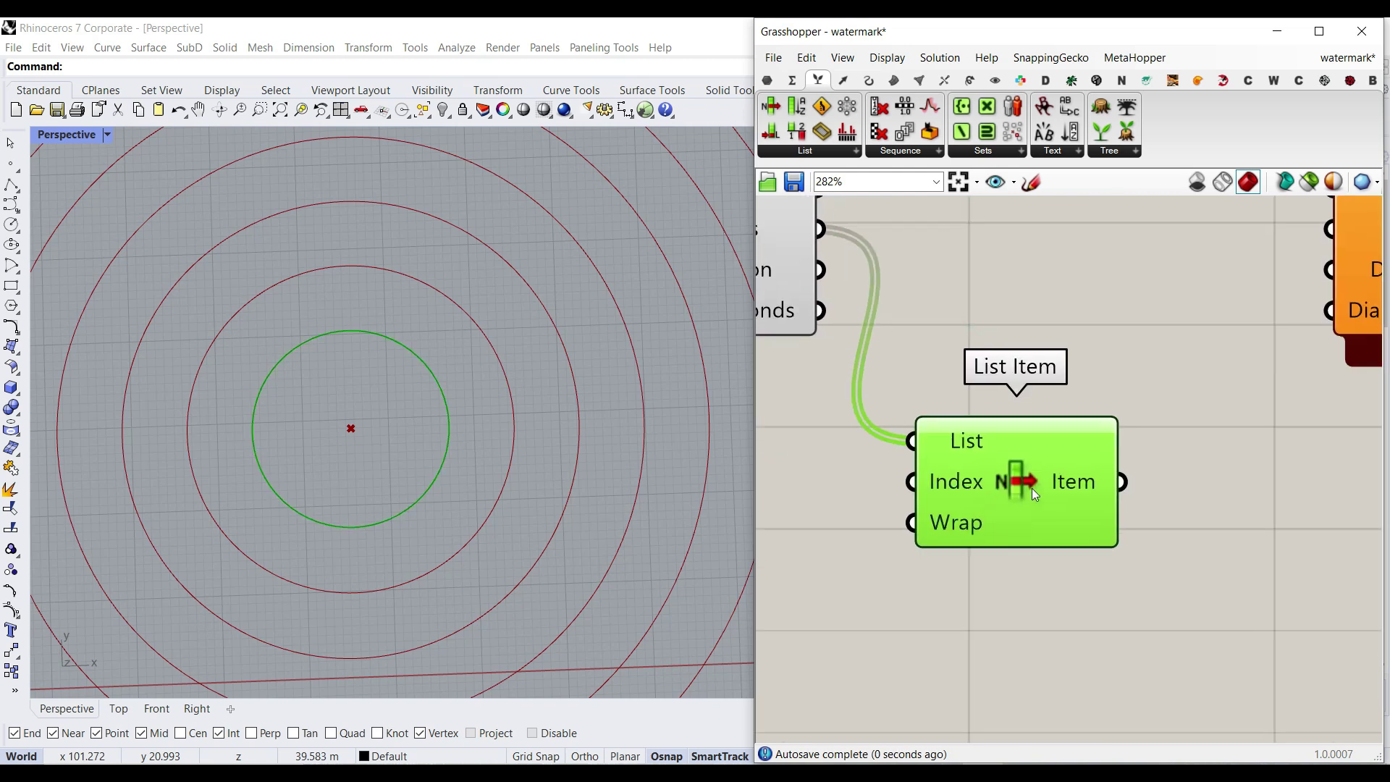
Add the +1 and +2 outputs to the List Item component.
{"action": "scroll", "coordinate": [1046, 516], "scroll_direction": "up", "scroll_amount": 5}
{"action": "left_click", "coordinate": [1042, 579]}
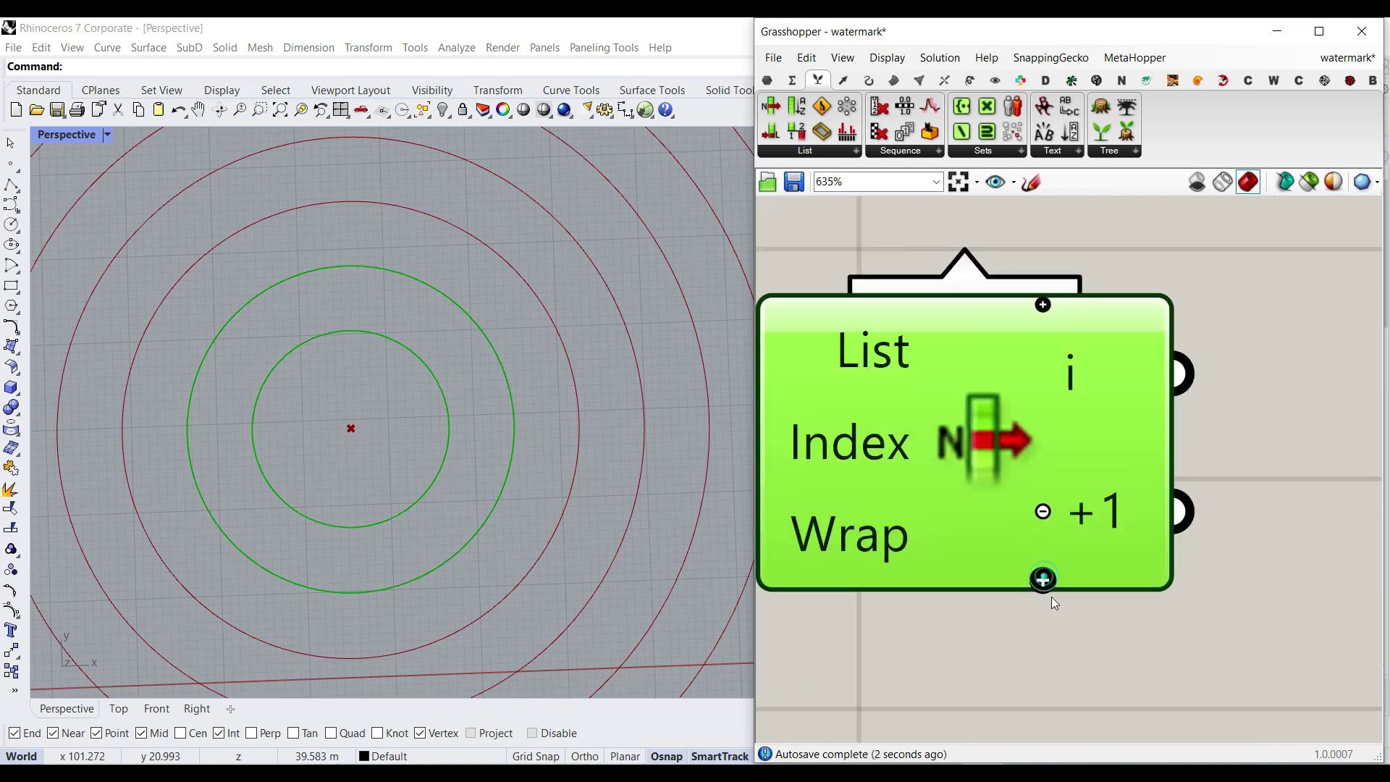
{"action": "left_click", "coordinate": [1043, 579]}
{"action": "scroll", "coordinate": [1041, 530], "scroll_direction": "down", "scroll_amount": 7}
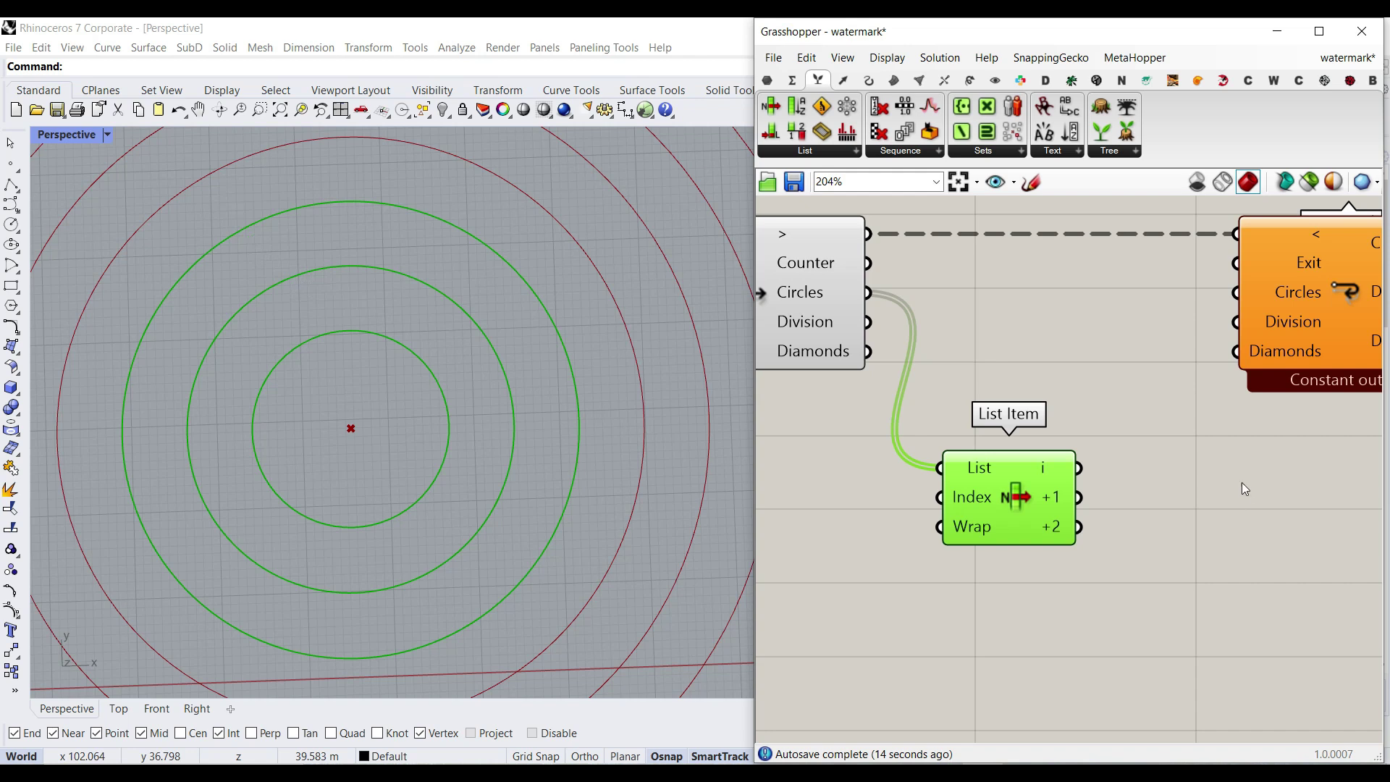
Move Loop End farther from List Item to make room for more components inside the loop.
{"action": "scroll", "coordinate": [1156, 452], "scroll_direction": "down", "scroll_amount": 3}
{"action": "right_click_drag", "start_coordinate": [1154, 454], "coordinate": [986, 441]}
{"action": "left_click_drag", "start_coordinate": [1114, 362], "coordinate": [1185, 362]}
{"action": "left_click", "coordinate": [1046, 474]}
{"action": "scroll", "coordinate": [972, 459], "scroll_direction": "up", "scroll_amount": 5}
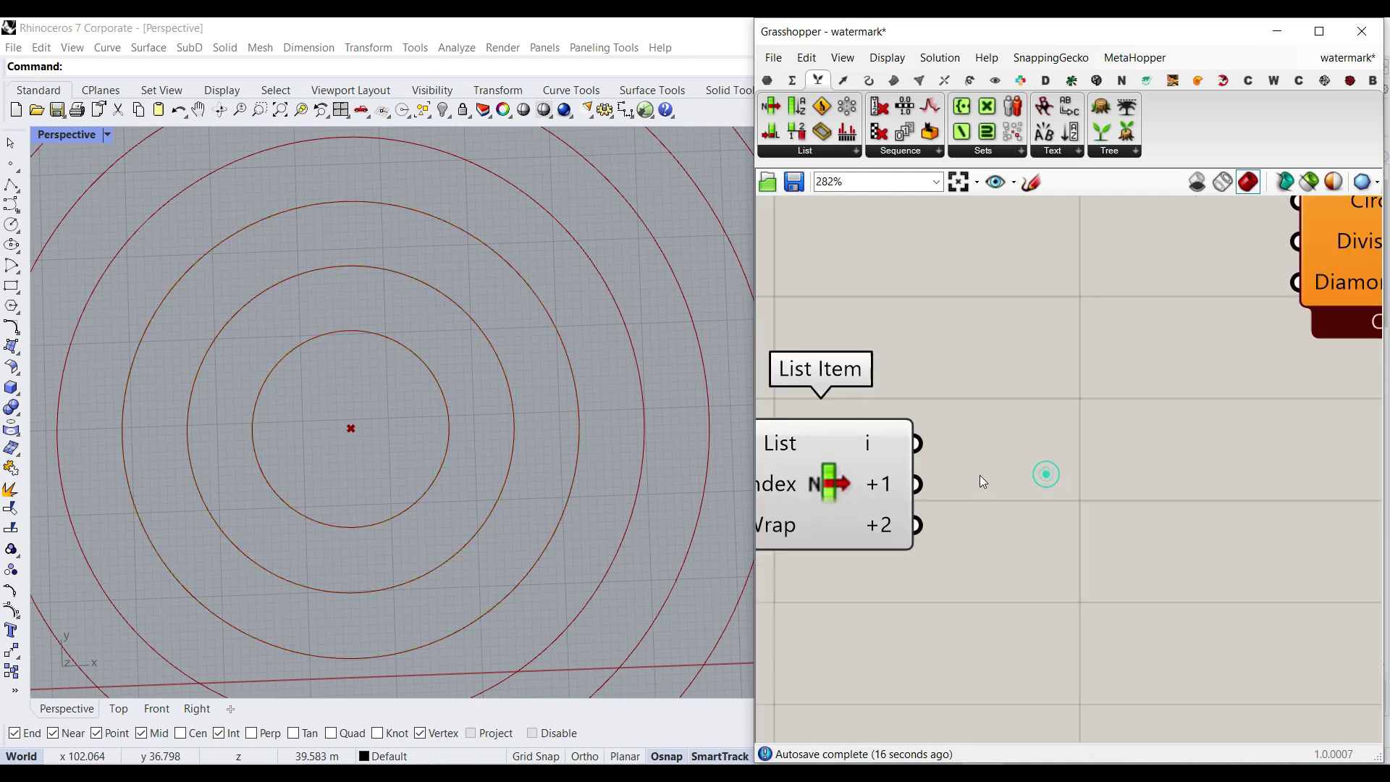
{"action": "left_click", "coordinate": [849, 493]}
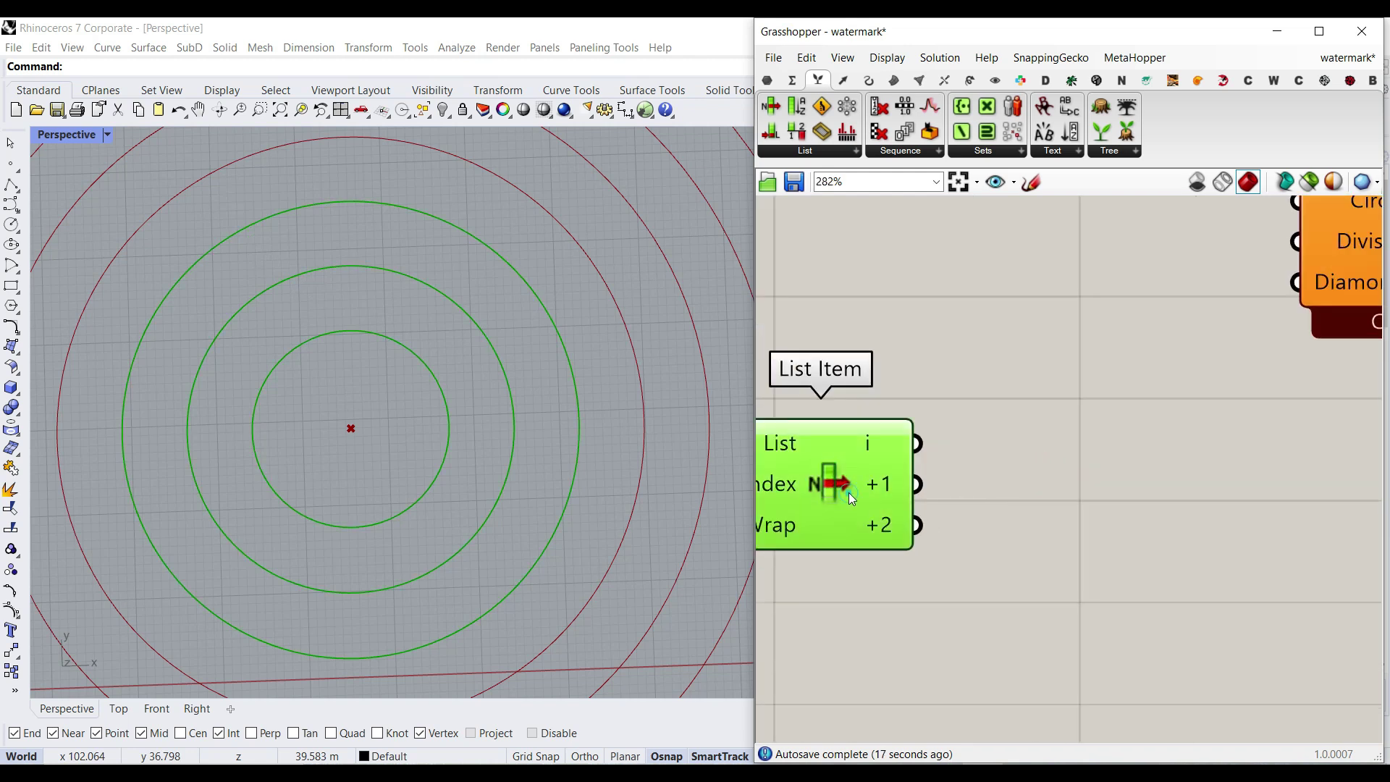
Add three Divide Curve components and connect List Item's i, +1 and +2 outputs to their Curve inputs.
{"action": "left_click", "coordinate": [869, 81]}
{"action": "left_click", "coordinate": [962, 107]}
{"action": "scroll", "coordinate": [1151, 500], "scroll_direction": "down", "scroll_amount": 5}
{"action": "left_click", "coordinate": [1143, 488]}
{"action": "left_click_drag", "start_coordinate": [1066, 391], "coordinate": [1218, 384]}
{"action": "scroll", "coordinate": [996, 481], "scroll_direction": "up", "scroll_amount": 3}
{"action": "left_click_drag", "start_coordinate": [866, 455], "coordinate": [1016, 611]}
{"action": "left_click_drag", "start_coordinate": [908, 475], "coordinate": [947, 474]}
{"action": "left_click_drag", "start_coordinate": [865, 498], "coordinate": [947, 579]}
{"action": "scroll", "coordinate": [976, 531], "scroll_direction": "down", "scroll_amount": 1}
Move the List Item and the three Divide Curve components together as a group.
{"action": "right_click_drag", "start_coordinate": [891, 547], "coordinate": [1073, 506]}
{"action": "scroll", "coordinate": [976, 528], "scroll_direction": "down", "scroll_amount": 1}
{"action": "left_click_drag", "start_coordinate": [1275, 593], "coordinate": [1002, 402]}
{"action": "left_click_drag", "start_coordinate": [1043, 475], "coordinate": [1097, 467]}
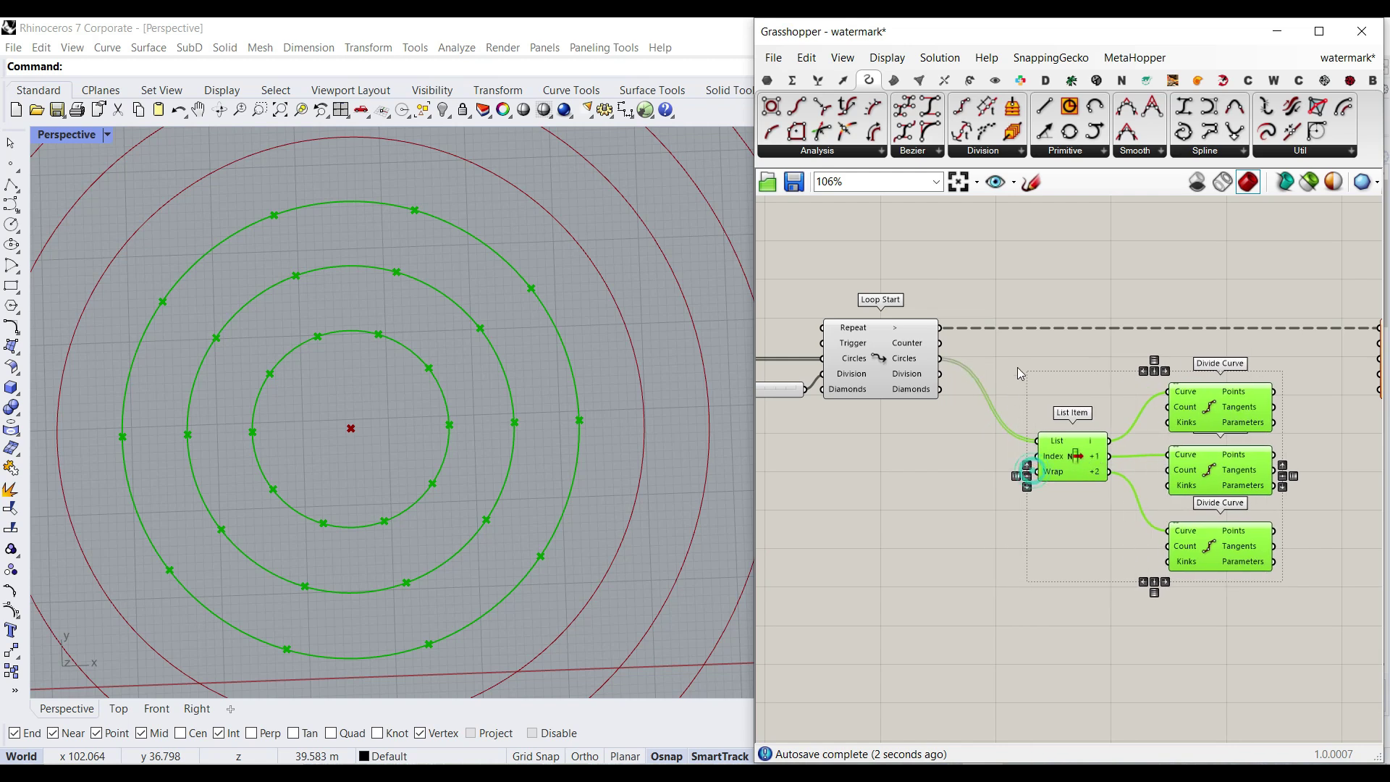
{"action": "left_click", "coordinate": [1014, 363]}
Add an Integer parameter, feed it Loop Start's Division output and connect it to the Count inputs of the three Divide Curve components.
{"action": "scroll", "coordinate": [1014, 363], "scroll_direction": "up", "scroll_amount": 4}
{"action": "left_click", "coordinate": [765, 77]}
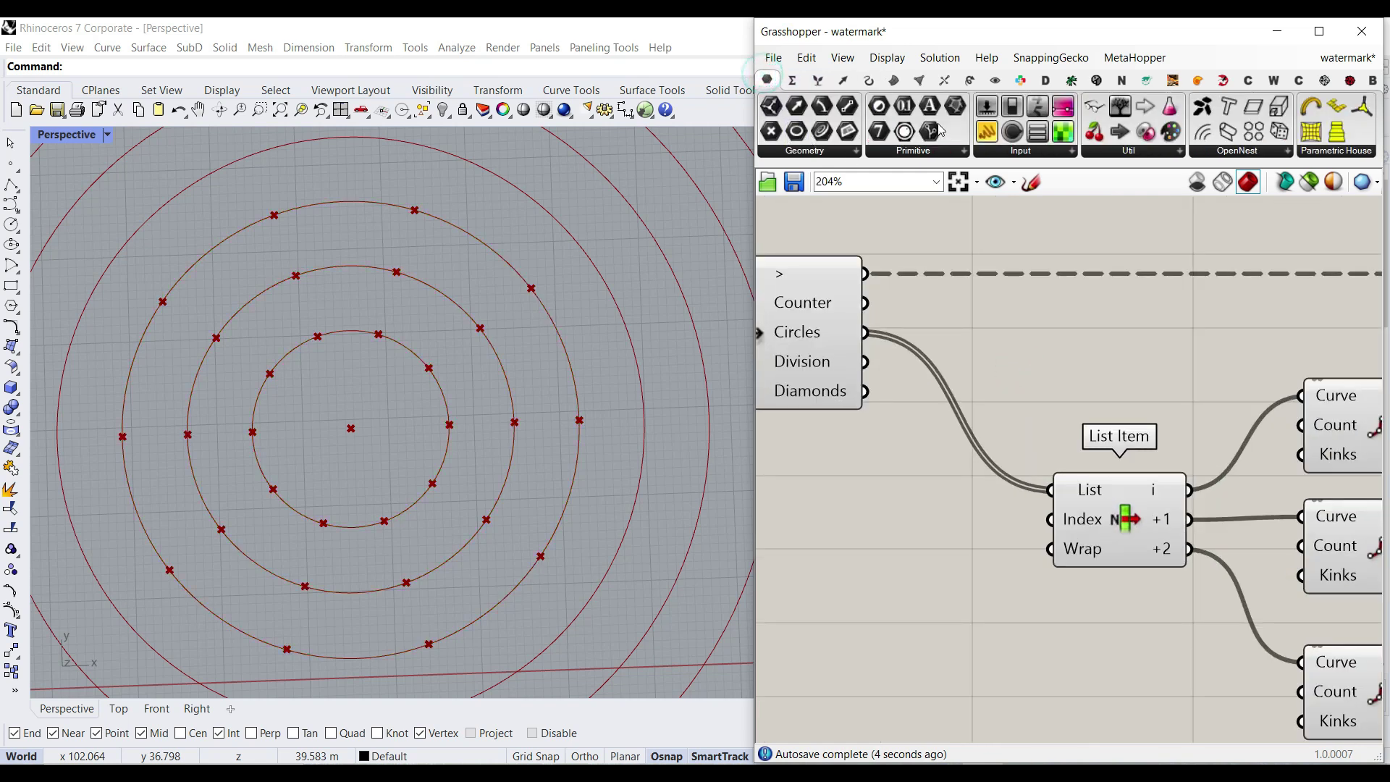
{"action": "left_click_drag", "start_coordinate": [879, 131], "coordinate": [915, 402]}
{"action": "left_click_drag", "start_coordinate": [865, 361], "coordinate": [1113, 625]}
{"action": "right_click_drag", "start_coordinate": [1151, 609], "coordinate": [898, 563]}
{"action": "left_click_drag", "start_coordinate": [902, 579], "coordinate": [1045, 498]}
{"action": "left_click_drag", "start_coordinate": [901, 579], "coordinate": [1045, 377]}
{"action": "scroll", "coordinate": [984, 472], "scroll_direction": "down", "scroll_amount": 1}
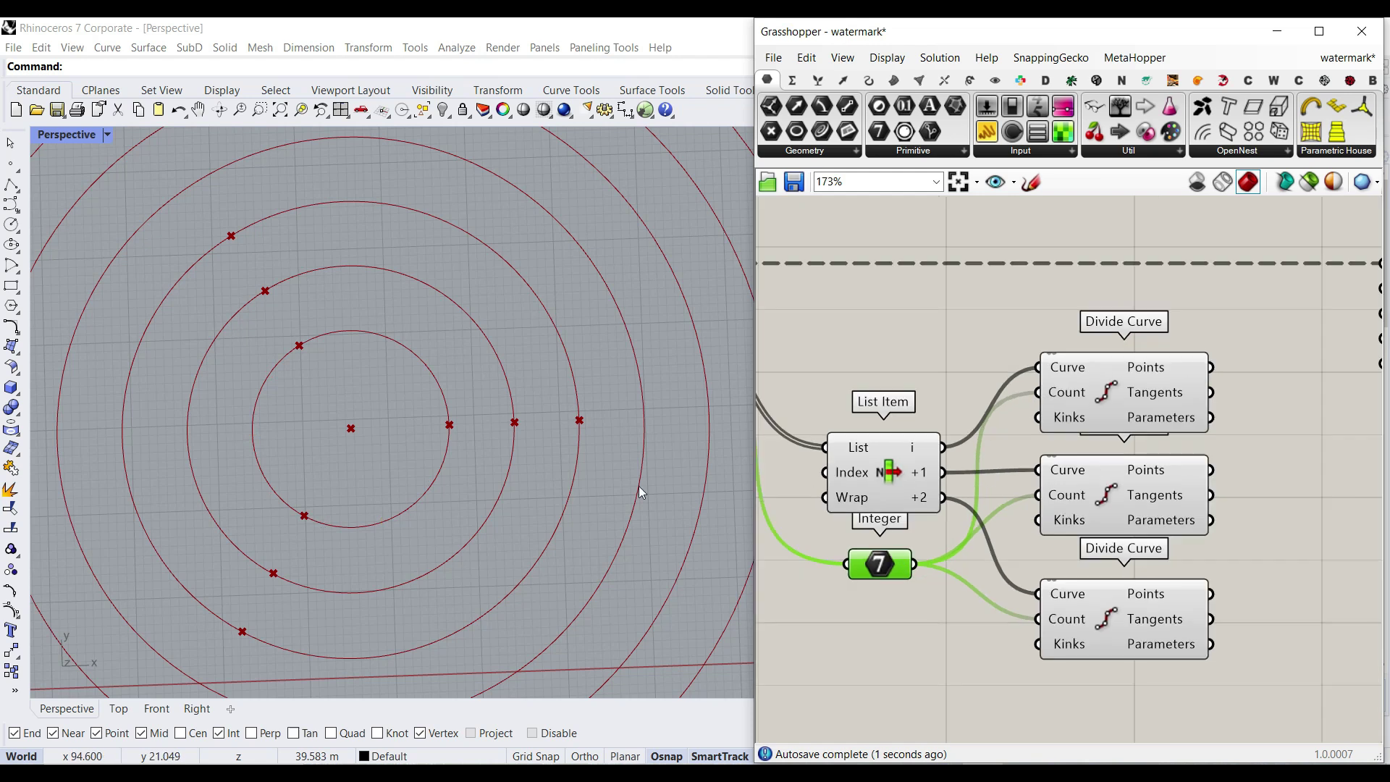
Set the Division slider feeding Loop Start to 16.
{"action": "scroll", "coordinate": [414, 487], "scroll_direction": "down", "scroll_amount": 4}
{"action": "right_click_drag", "start_coordinate": [870, 488], "coordinate": [1122, 506]}
{"action": "right_click_drag", "start_coordinate": [986, 490], "coordinate": [1329, 508]}
{"action": "left_click_drag", "start_coordinate": [862, 375], "coordinate": [974, 472]}
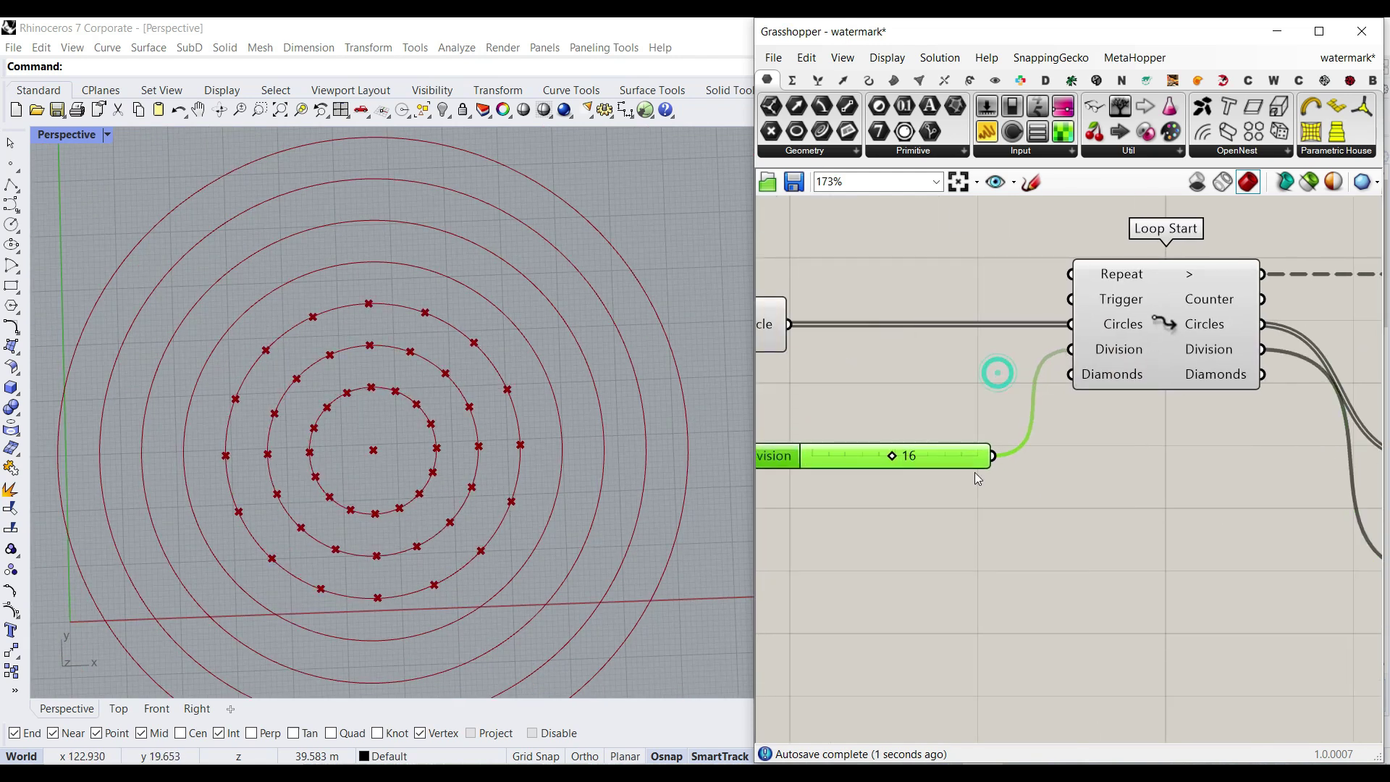
Move Loop End farther from the Divide Curve components to make room inside the loop.
{"action": "scroll", "coordinate": [974, 472], "scroll_direction": "down", "scroll_amount": 1}
{"action": "right_click_drag", "start_coordinate": [1101, 488], "coordinate": [989, 482]}
{"action": "right_click_drag", "start_coordinate": [1287, 478], "coordinate": [774, 439]}
{"action": "scroll", "coordinate": [1112, 453], "scroll_direction": "up", "scroll_amount": 4}
{"action": "scroll", "coordinate": [1112, 453], "scroll_direction": "down", "scroll_amount": 1}
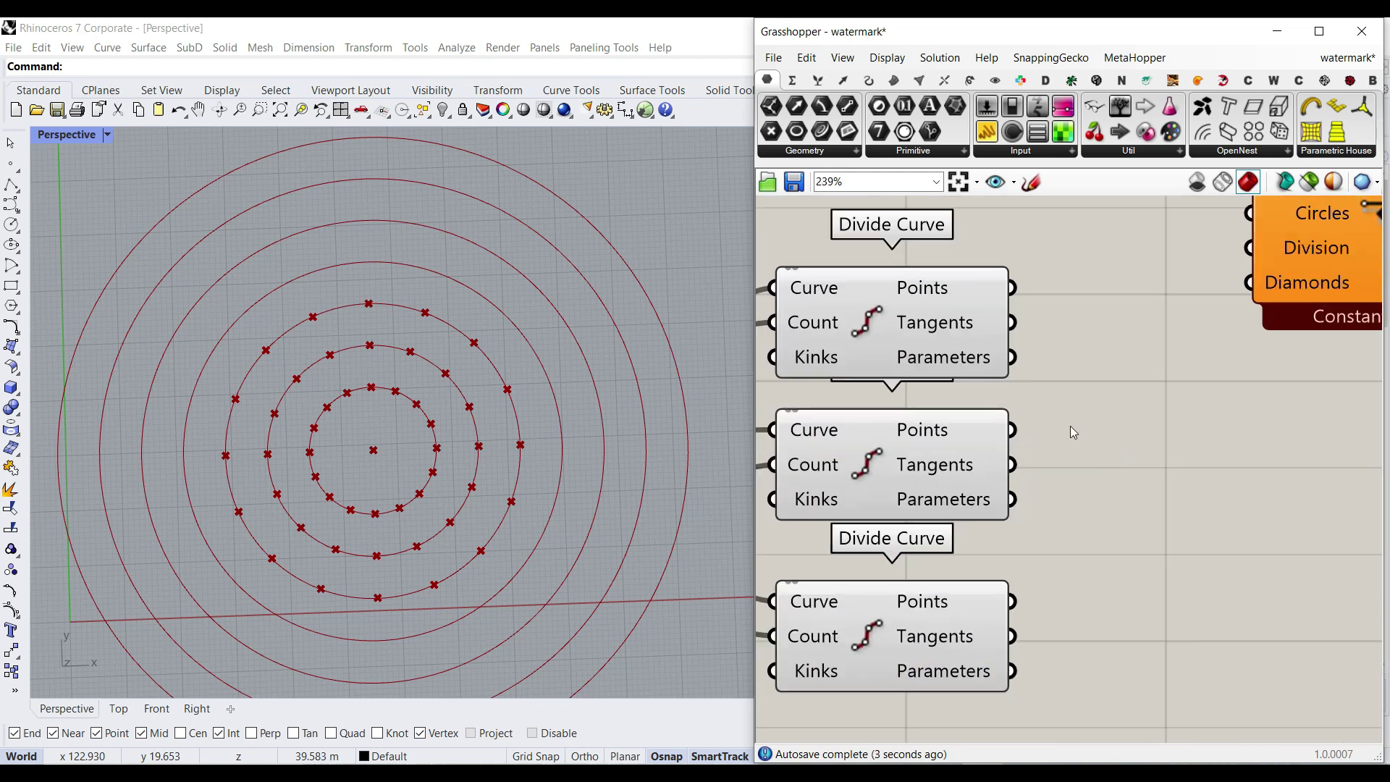
{"action": "right_click_drag", "start_coordinate": [1107, 433], "coordinate": [1001, 448]}
{"action": "scroll", "coordinate": [1001, 448], "scroll_direction": "down", "scroll_amount": 2}
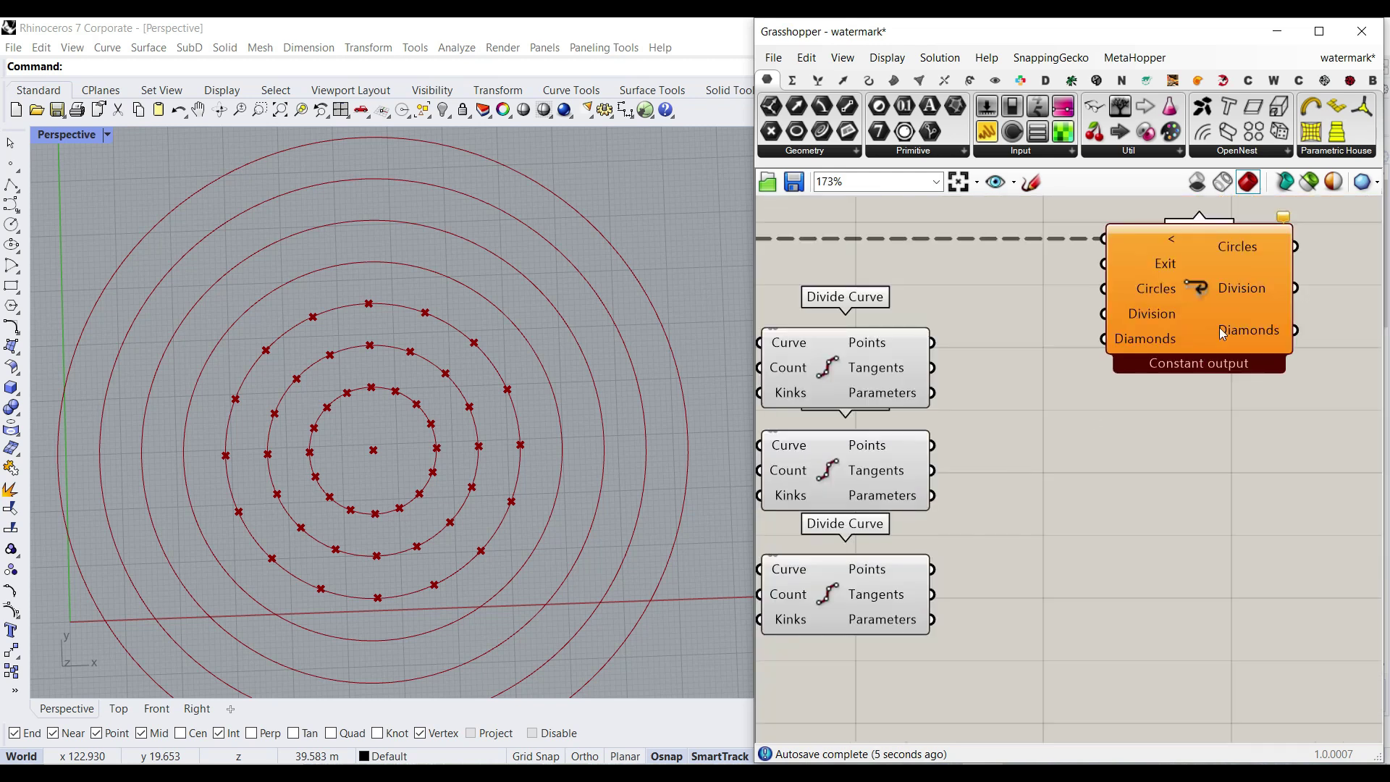
{"action": "left_click_drag", "start_coordinate": [1220, 330], "coordinate": [1322, 330]}
{"action": "left_click", "coordinate": [1199, 376]}
Add Point List displays to the Points outputs of the three Divide Curve components to number the division points.
{"action": "scroll", "coordinate": [403, 367], "scroll_direction": "up", "scroll_amount": 3}
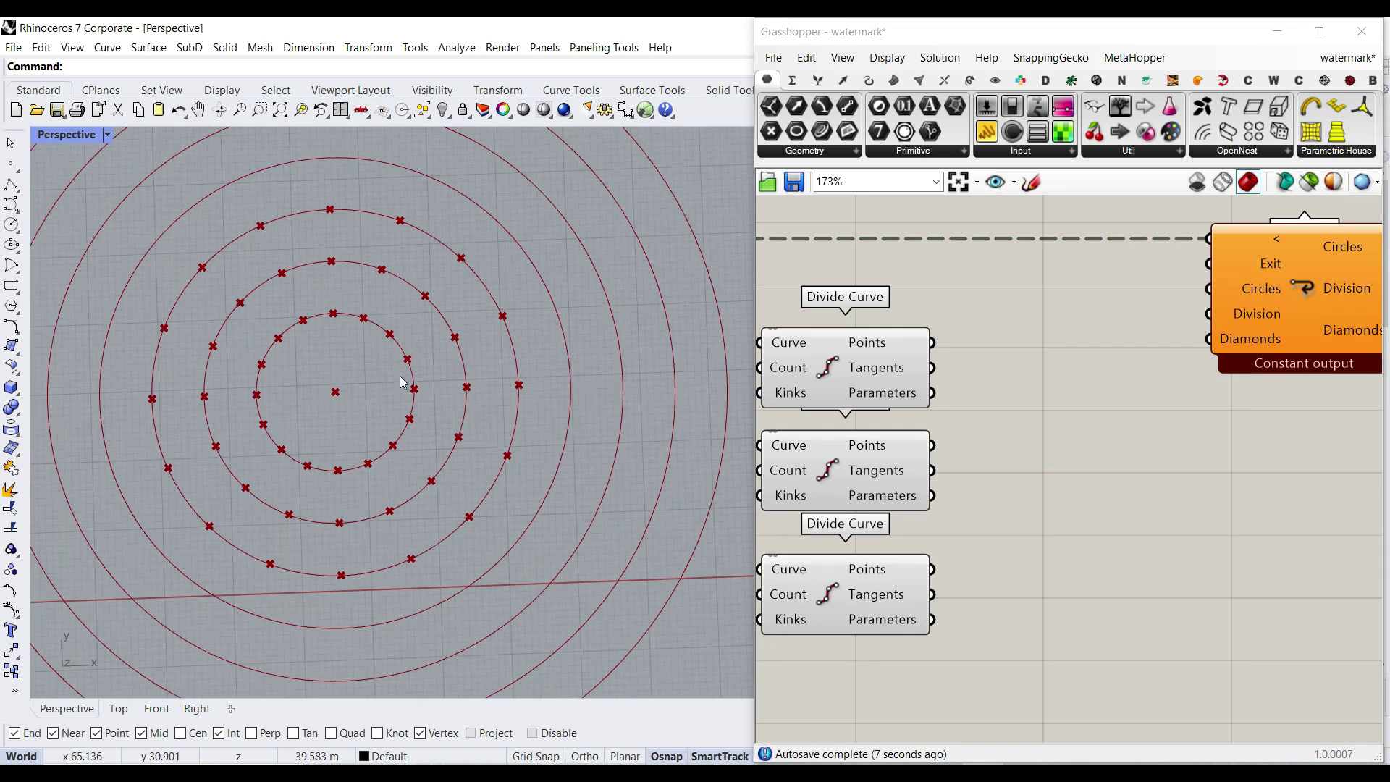
{"action": "left_click", "coordinate": [995, 80]}
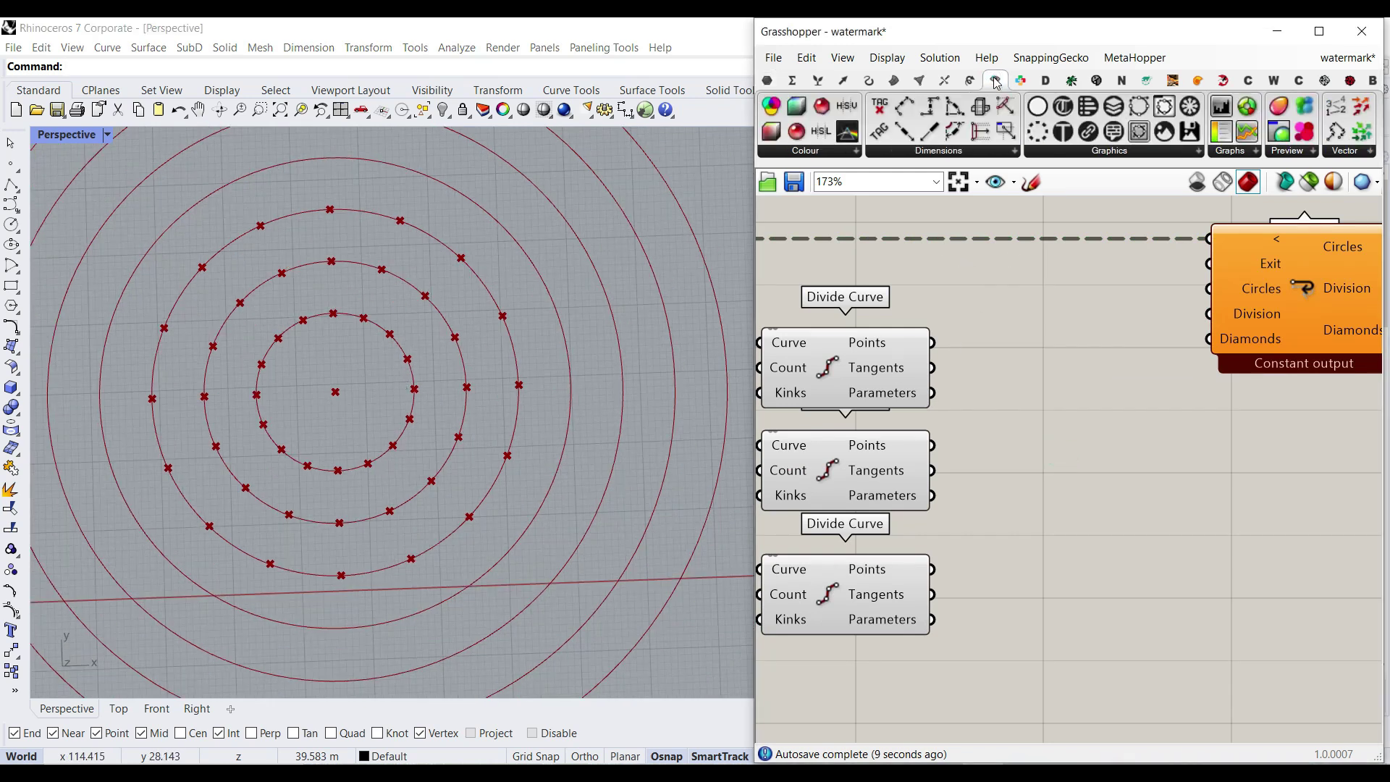
{"action": "left_click_drag", "start_coordinate": [1345, 106], "coordinate": [1043, 344]}
{"action": "scroll", "coordinate": [932, 344], "scroll_direction": "up", "scroll_amount": 1}
{"action": "left_click_drag", "start_coordinate": [931, 340], "coordinate": [1046, 447]}
{"action": "right_click", "coordinate": [1091, 362]}
{"action": "left_click", "coordinate": [1133, 420]}
{"action": "left_click", "coordinate": [1148, 577]}
{"action": "right_click", "coordinate": [1084, 443]}
{"action": "left_click", "coordinate": [1116, 510]}
{"action": "left_click_drag", "start_coordinate": [946, 441], "coordinate": [1053, 570]}
{"action": "left_click", "coordinate": [1130, 682]}
{"action": "left_click_drag", "start_coordinate": [931, 608], "coordinate": [1002, 556]}
{"action": "left_click", "coordinate": [1086, 579]}
{"action": "key", "text": "Delete"}
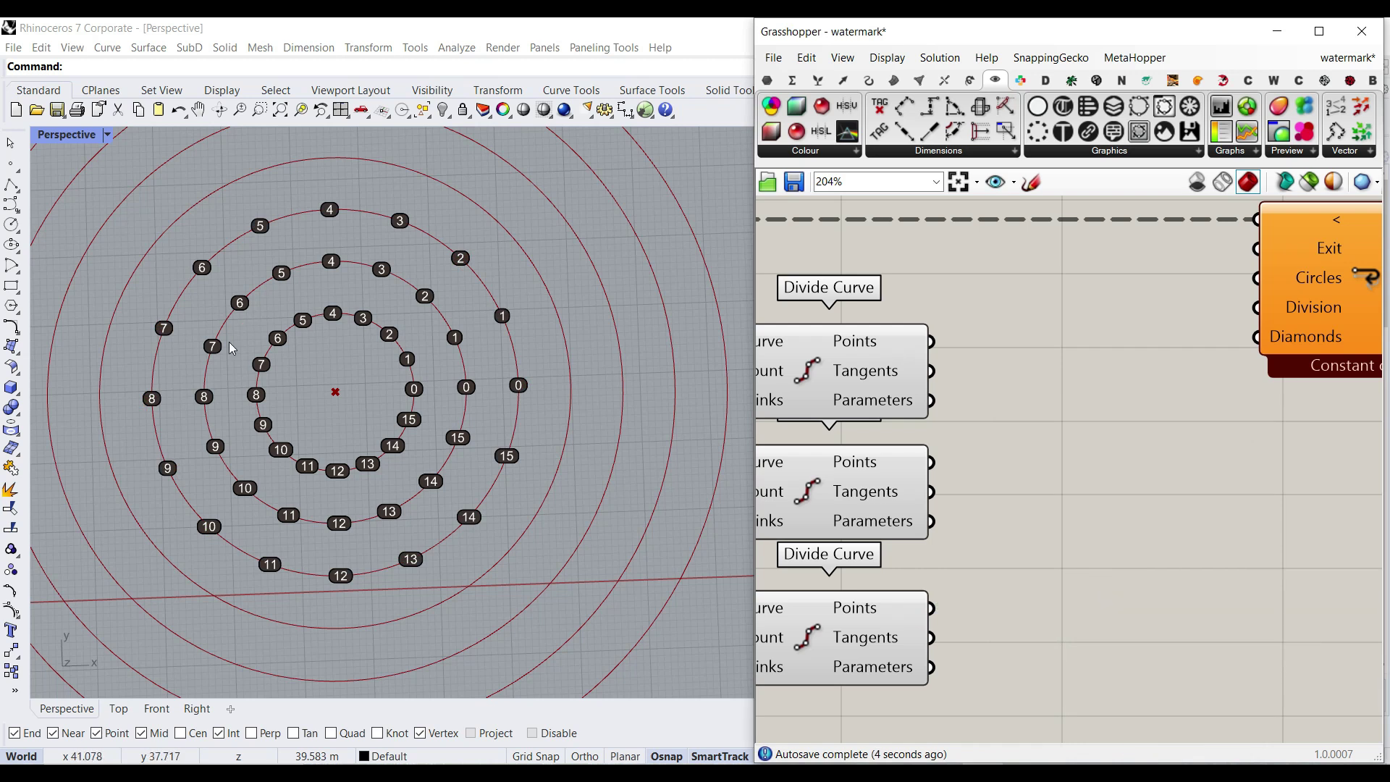
Examine the numbered division points on the three inner circles to work out which indices form a diamond's corners.
{"action": "scroll", "coordinate": [445, 441], "scroll_direction": "up", "scroll_amount": 3}
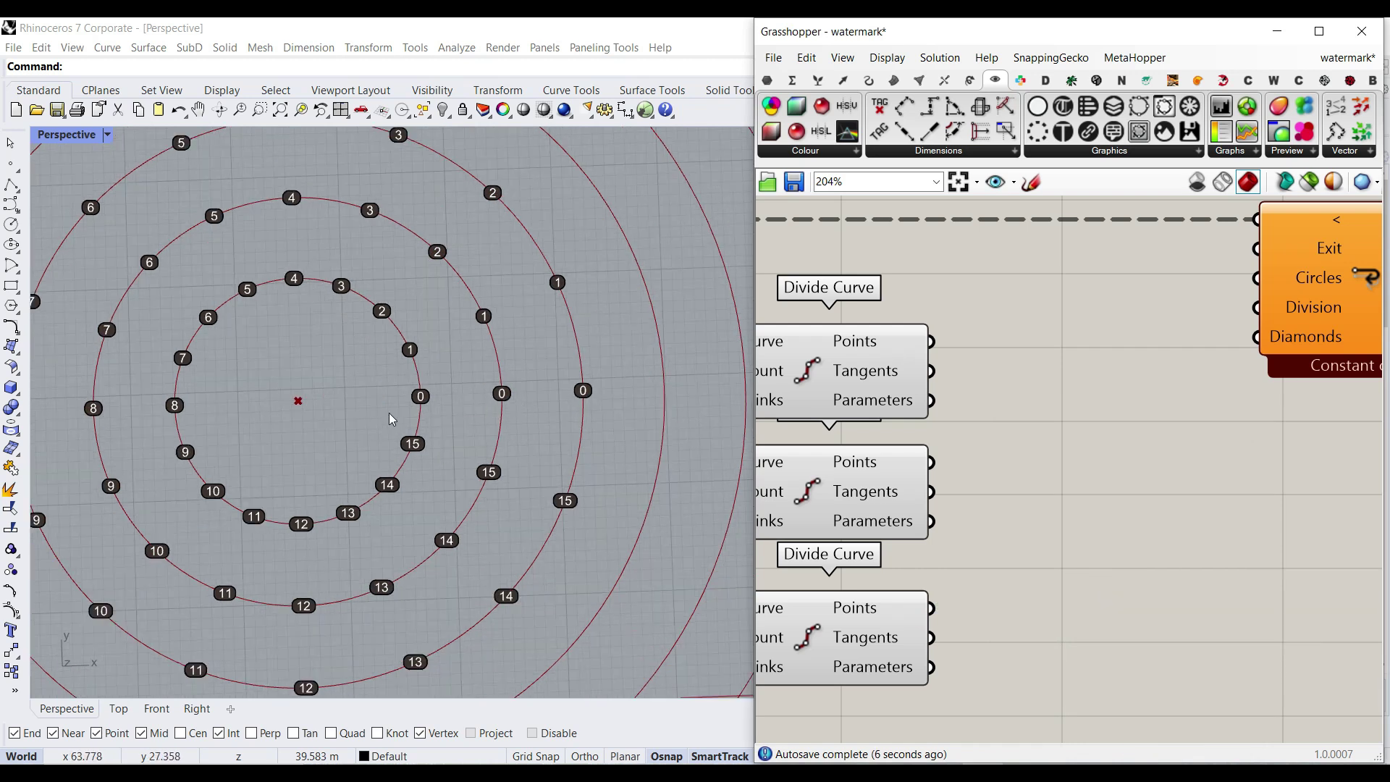
{"action": "scroll", "coordinate": [389, 417], "scroll_direction": "up", "scroll_amount": 2}
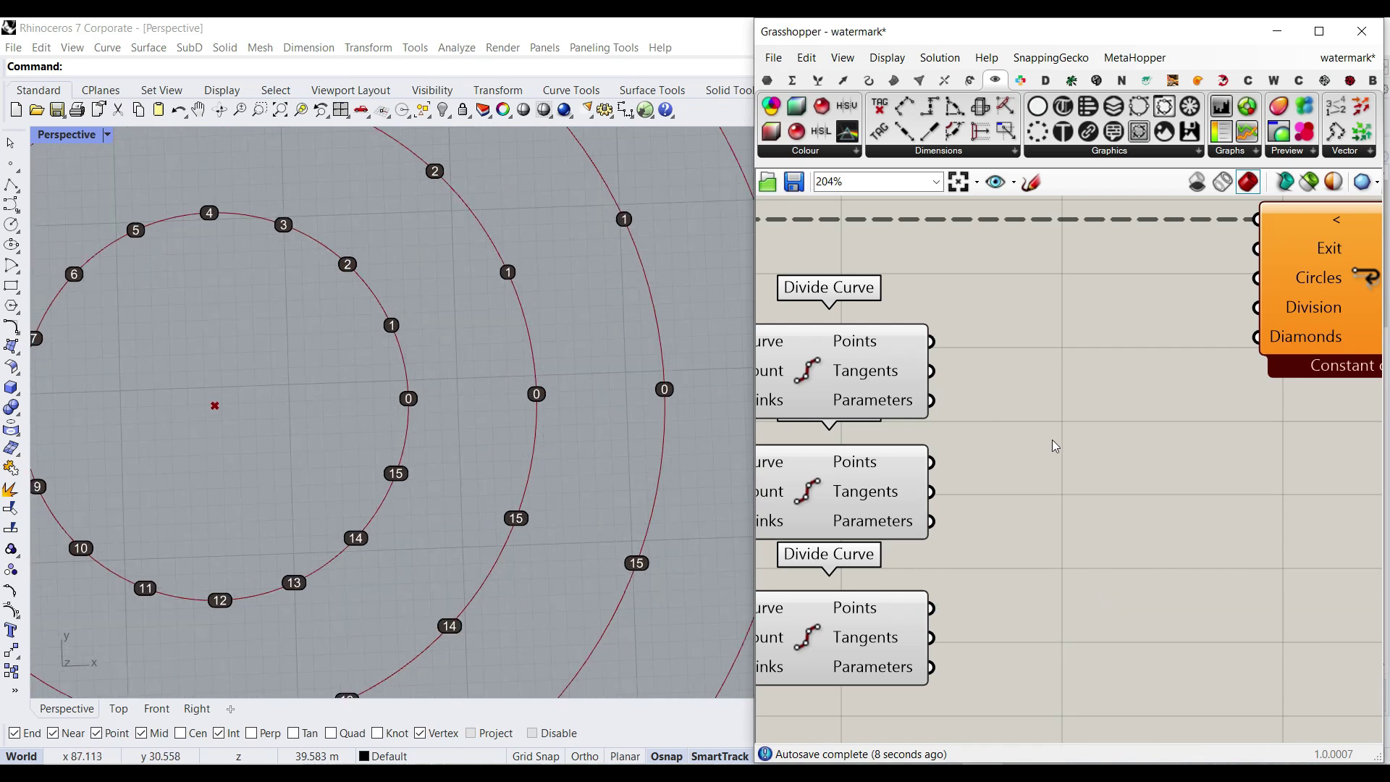
{"action": "left_click", "coordinate": [768, 80]}
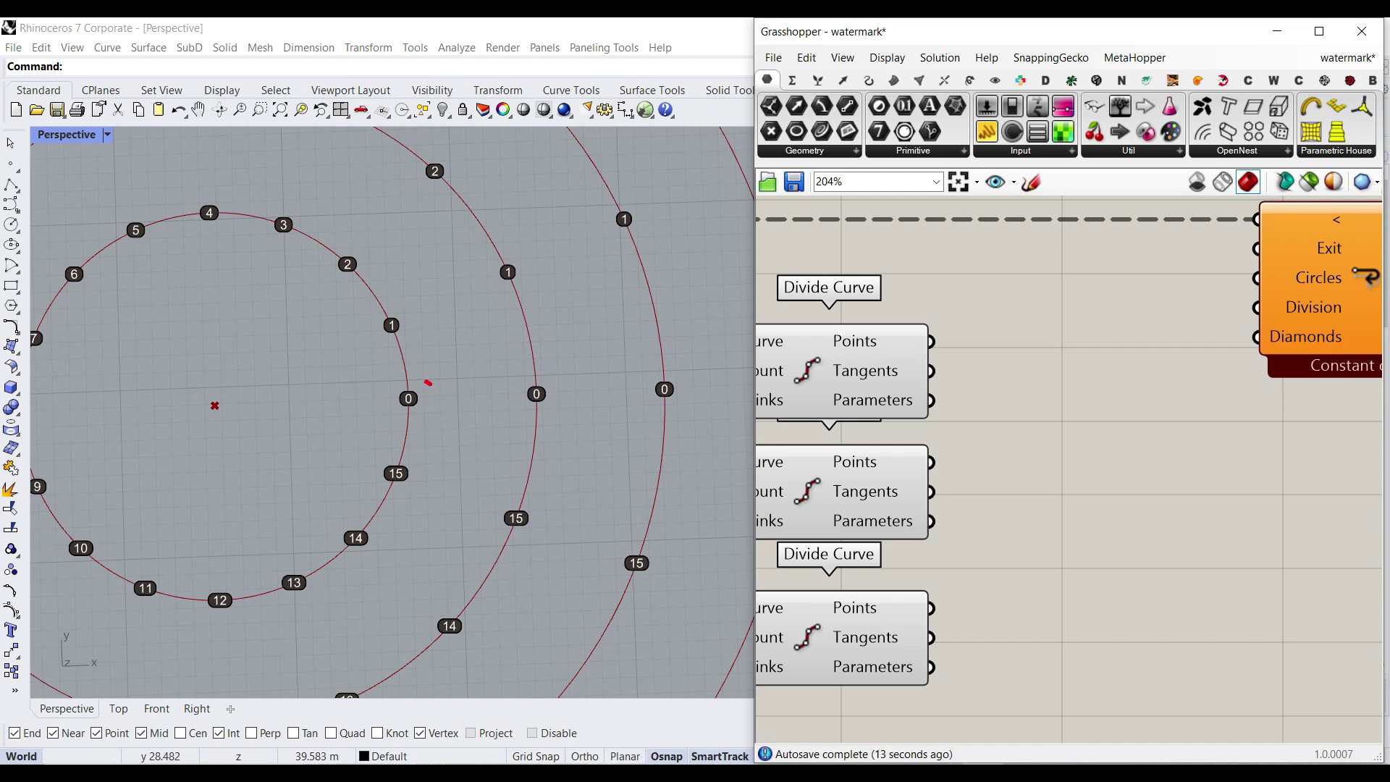
{"action": "left_click_drag", "start_coordinate": [506, 271], "coordinate": [652, 368]}
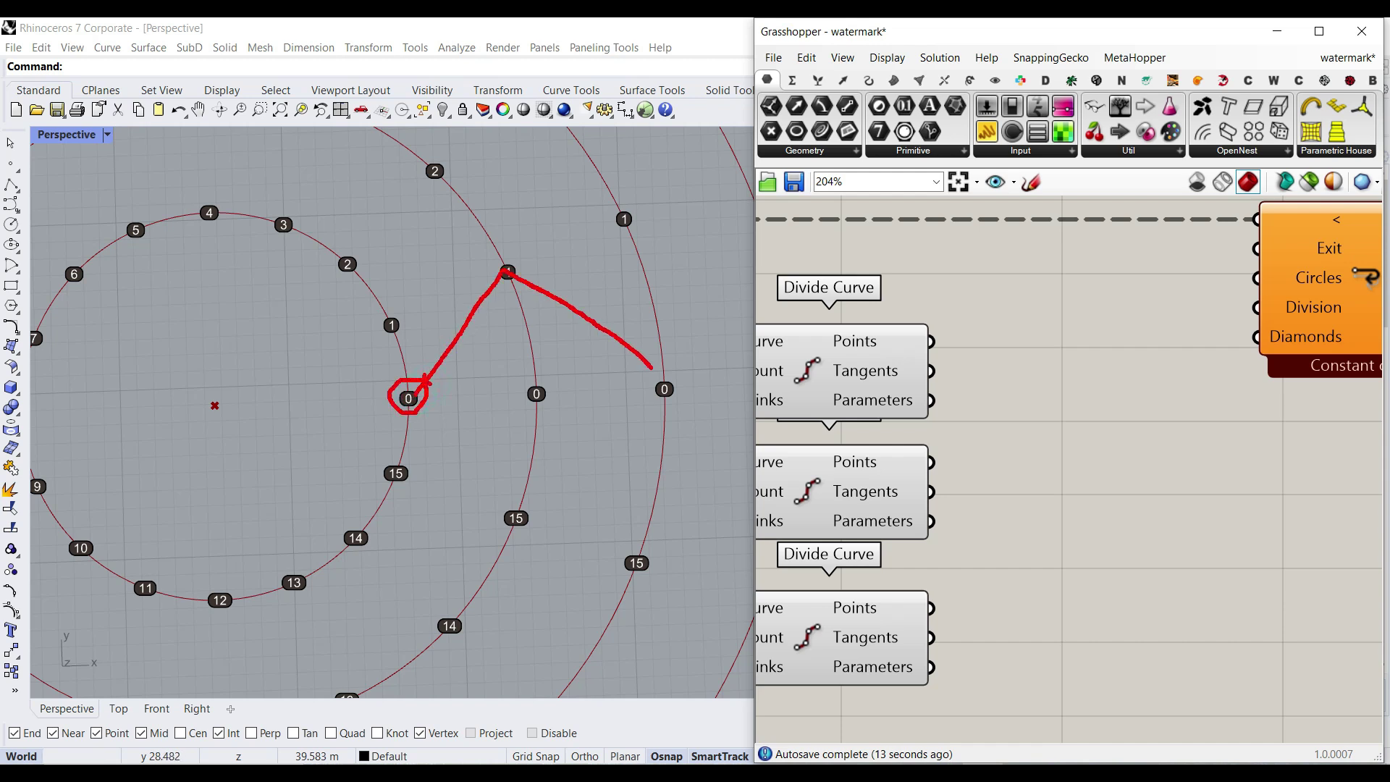
{"action": "left_click_drag", "start_coordinate": [529, 519], "coordinate": [409, 400]}
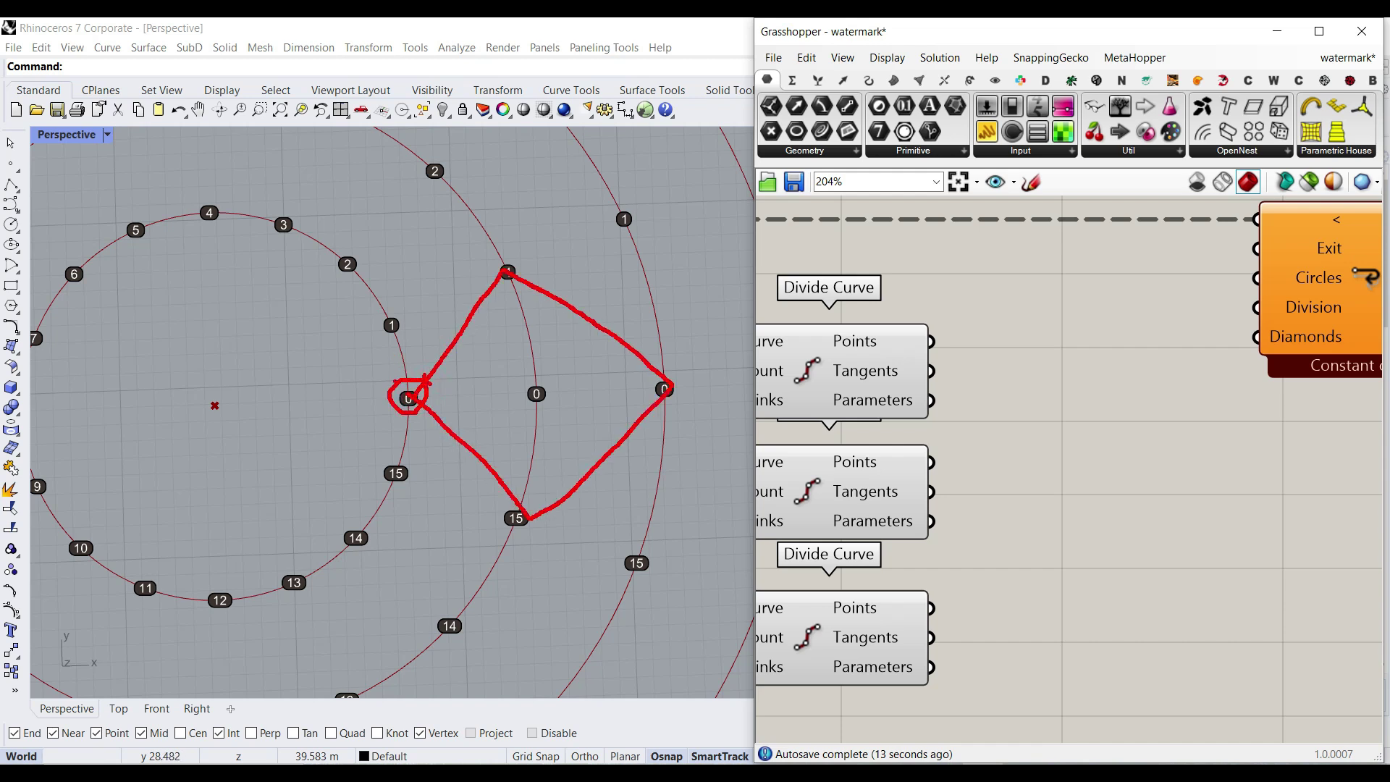
{"action": "left_click_drag", "start_coordinate": [508, 272], "coordinate": [345, 261]}
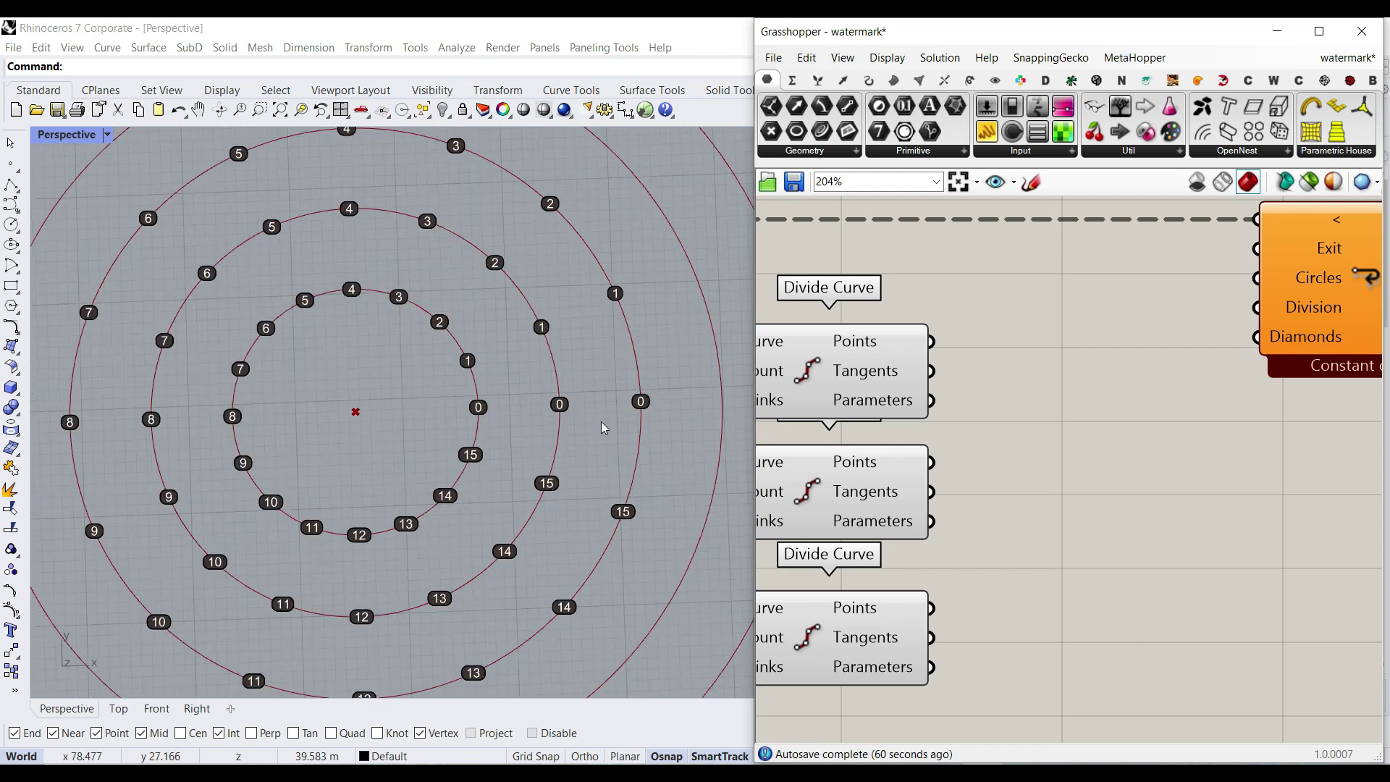
{"action": "scroll", "coordinate": [600, 421], "scroll_direction": "down", "scroll_amount": 2}
{"action": "right_click_drag", "start_coordinate": [595, 416], "coordinate": [567, 412], "text": "shift"}
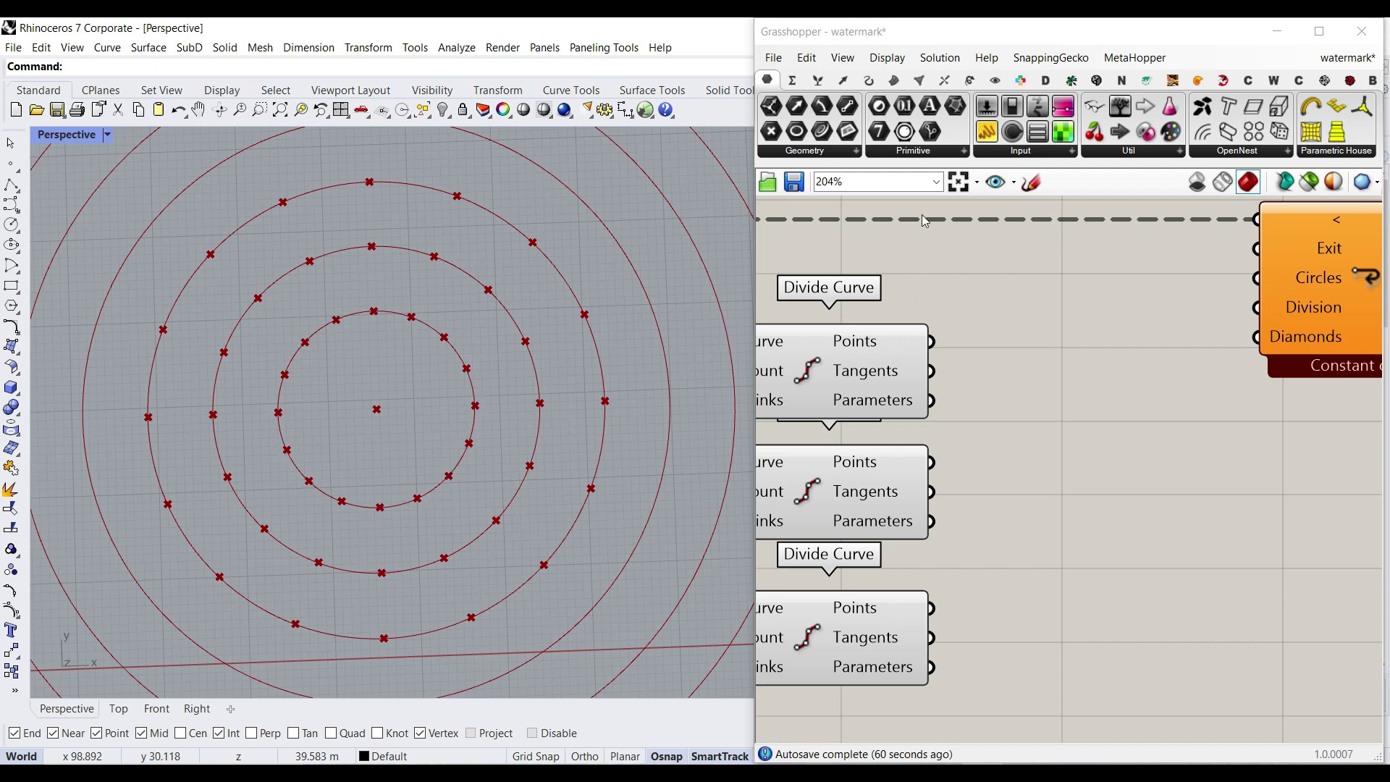
Add a Dispatch component beside the Divide Curve components and move Loop End farther away.
{"action": "left_click", "coordinate": [818, 79]}
{"action": "left_click", "coordinate": [805, 150]}
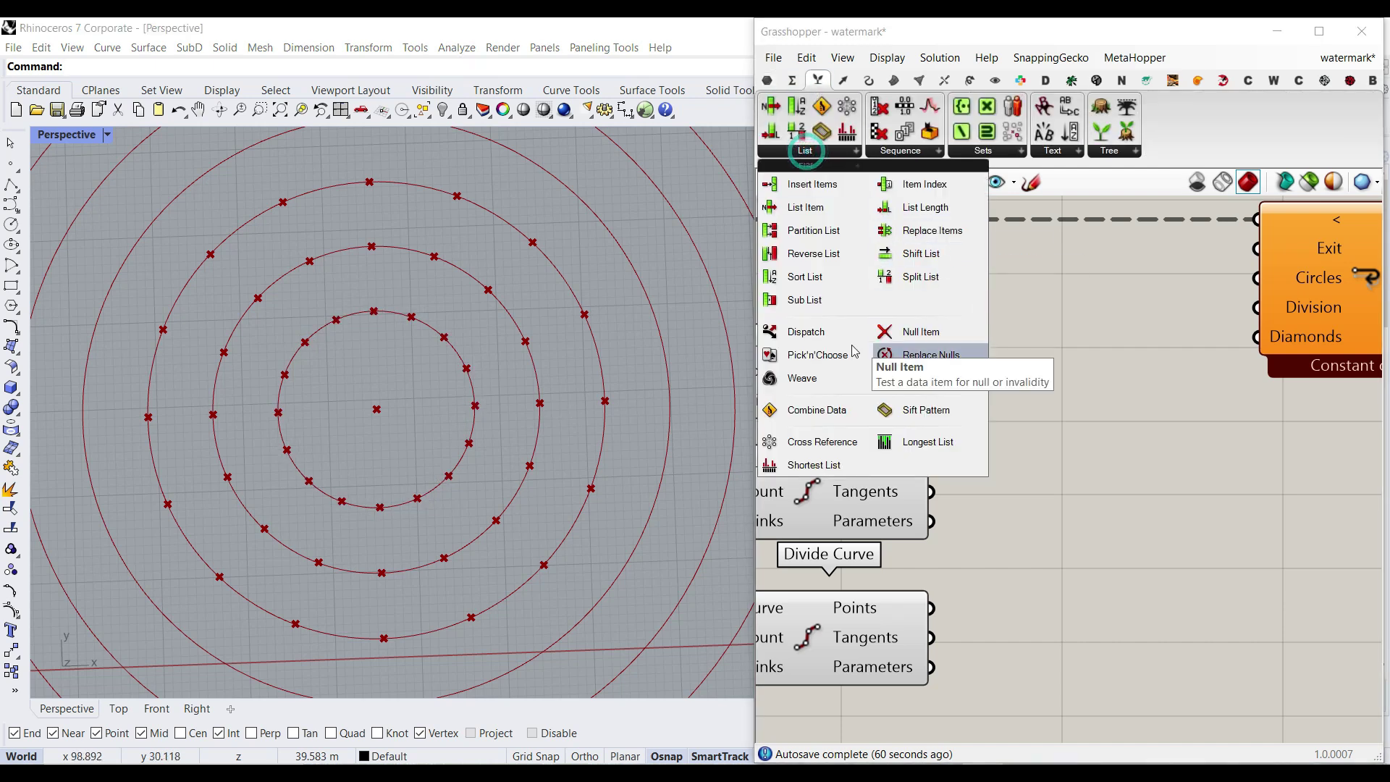
{"action": "left_click", "coordinate": [806, 331]}
{"action": "left_click", "coordinate": [1090, 446]}
{"action": "scroll", "coordinate": [1090, 446], "scroll_direction": "down", "scroll_amount": 4}
{"action": "right_click_drag", "start_coordinate": [1195, 425], "coordinate": [1028, 391]}
{"action": "left_click_drag", "start_coordinate": [1033, 331], "coordinate": [1112, 331]}
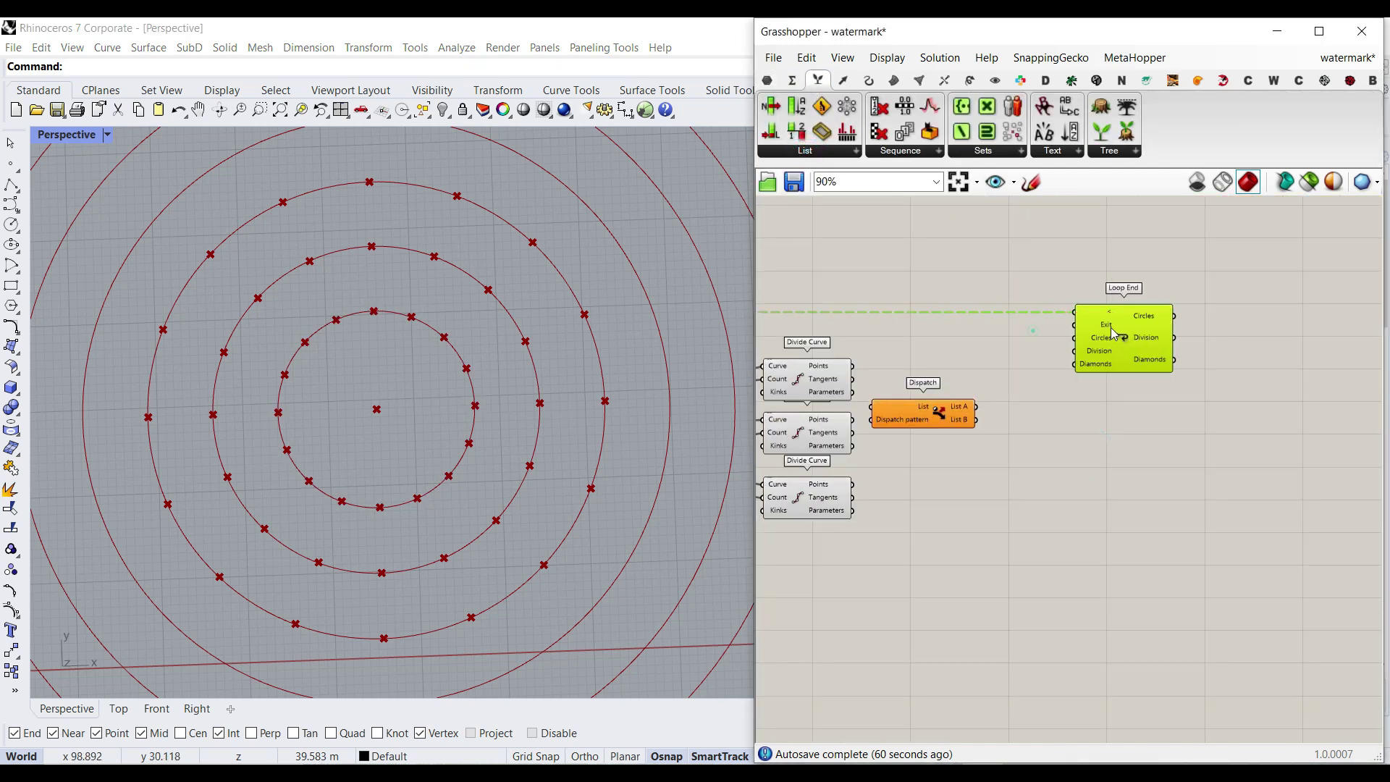
Make two copies of Dispatch and connect each Divide Curve's Points output to the List input of its own Dispatch.
{"action": "scroll", "coordinate": [904, 394], "scroll_direction": "up", "scroll_amount": 4}
{"action": "left_click_drag", "start_coordinate": [922, 429], "coordinate": [958, 360]}
{"action": "right_click_drag", "start_coordinate": [853, 374], "coordinate": [903, 360]}
{"action": "left_click_drag", "start_coordinate": [880, 330], "coordinate": [926, 336]}
{"action": "left_click_drag", "start_coordinate": [1017, 348], "coordinate": [1049, 467]}
{"action": "left_click_drag", "start_coordinate": [849, 431], "coordinate": [930, 432]}
{"action": "left_click_drag", "start_coordinate": [1049, 444], "coordinate": [1063, 552], "text": "alt"}
{"action": "left_click_drag", "start_coordinate": [856, 555], "coordinate": [944, 539]}
{"action": "left_click_drag", "start_coordinate": [1020, 547], "coordinate": [1023, 564]}
{"action": "scroll", "coordinate": [1048, 376], "scroll_direction": "up", "scroll_amount": 3}
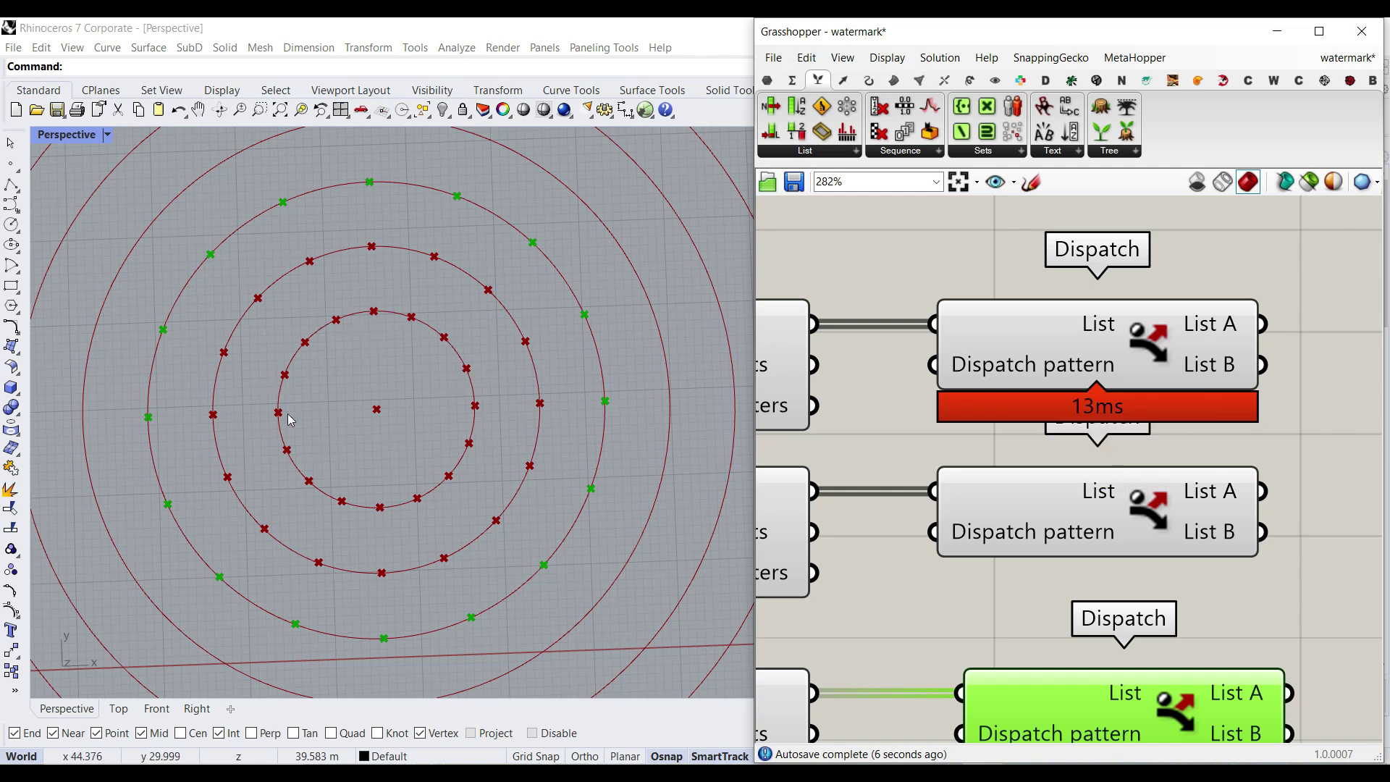
Move Loop End farther from the three Dispatch components.
{"action": "right_click_drag", "start_coordinate": [1155, 397], "coordinate": [991, 407]}
{"action": "scroll", "coordinate": [970, 410], "scroll_direction": "down", "scroll_amount": 6}
{"action": "left_click_drag", "start_coordinate": [1175, 357], "coordinate": [1225, 358]}
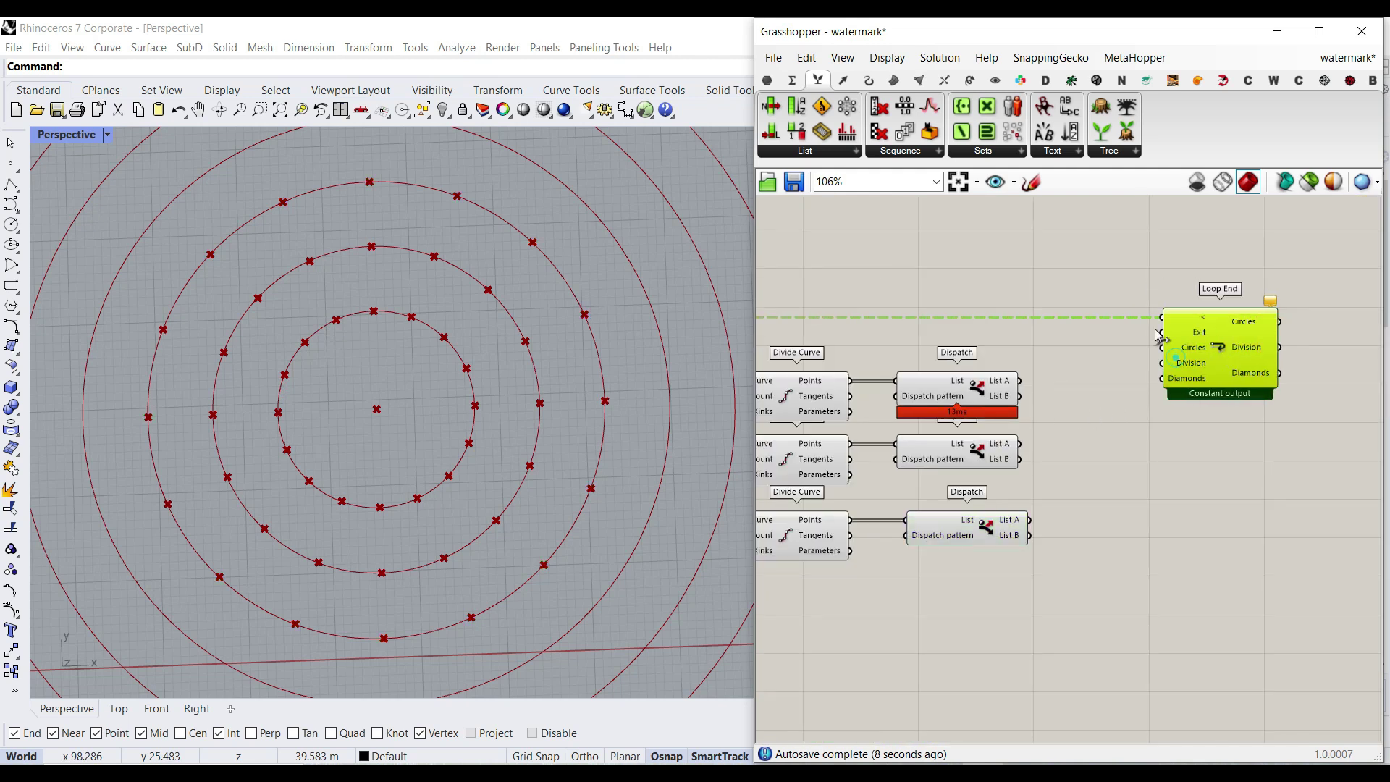
Add six Point parameters and connect one to each List A and List B output of the three Dispatch components.
{"action": "left_click", "coordinate": [767, 80]}
{"action": "left_click", "coordinate": [770, 131]}
{"action": "scroll", "coordinate": [1055, 405], "scroll_direction": "up", "scroll_amount": 3}
{"action": "left_click", "coordinate": [1053, 365]}
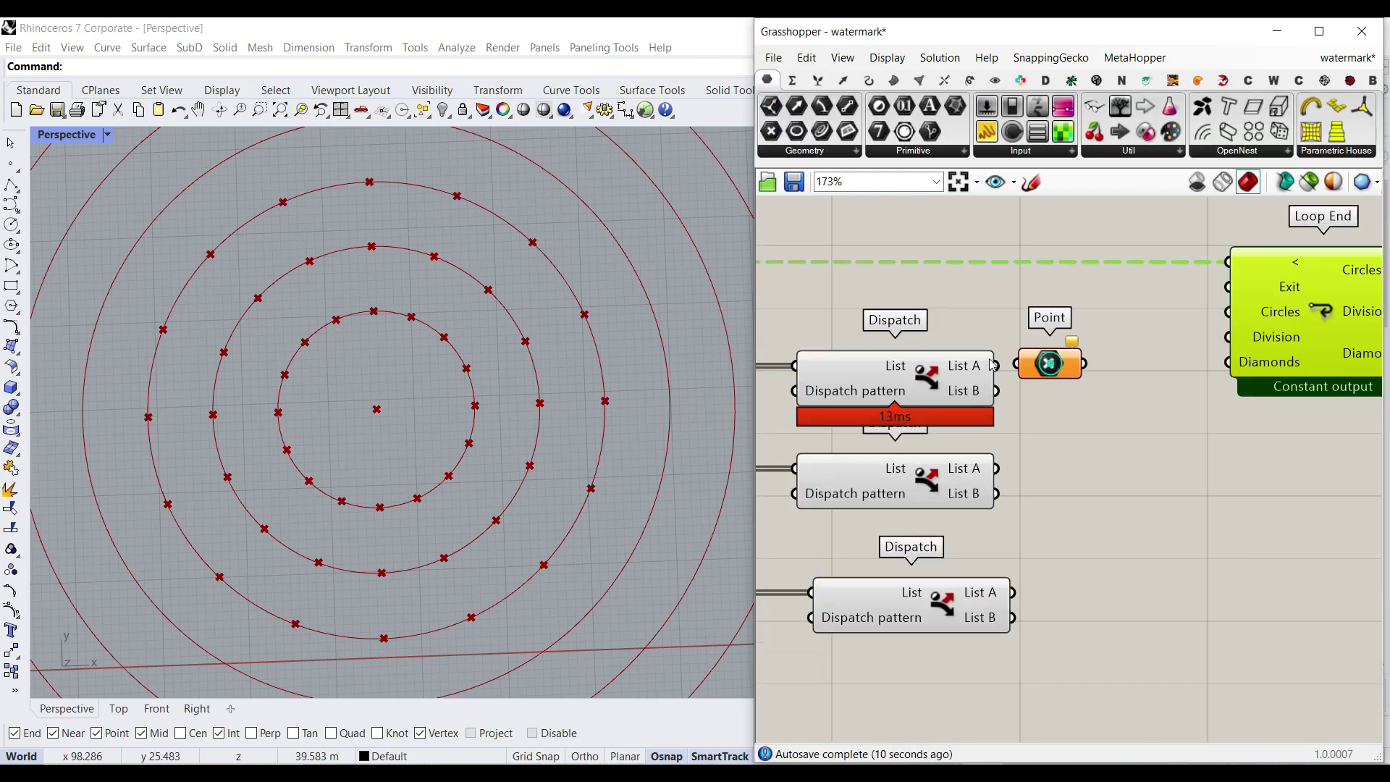
{"action": "left_click_drag", "start_coordinate": [1053, 361], "coordinate": [1064, 411]}
{"action": "left_click_drag", "start_coordinate": [996, 391], "coordinate": [1064, 424]}
{"action": "scroll", "coordinate": [527, 409], "scroll_direction": "down", "scroll_amount": 3}
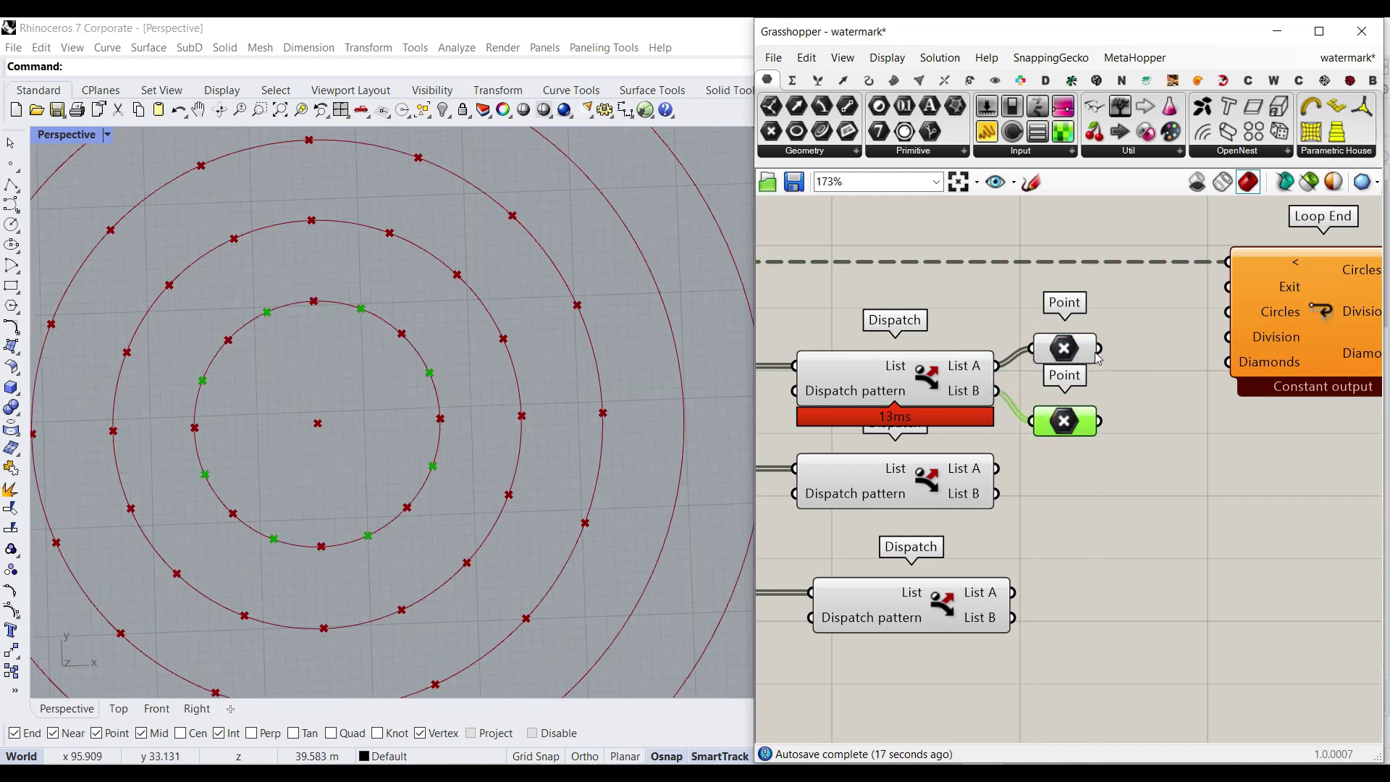
{"action": "left_click", "coordinate": [1070, 349]}
{"action": "left_click", "coordinate": [1064, 421]}
{"action": "mouse_move", "coordinate": [864, 399]}
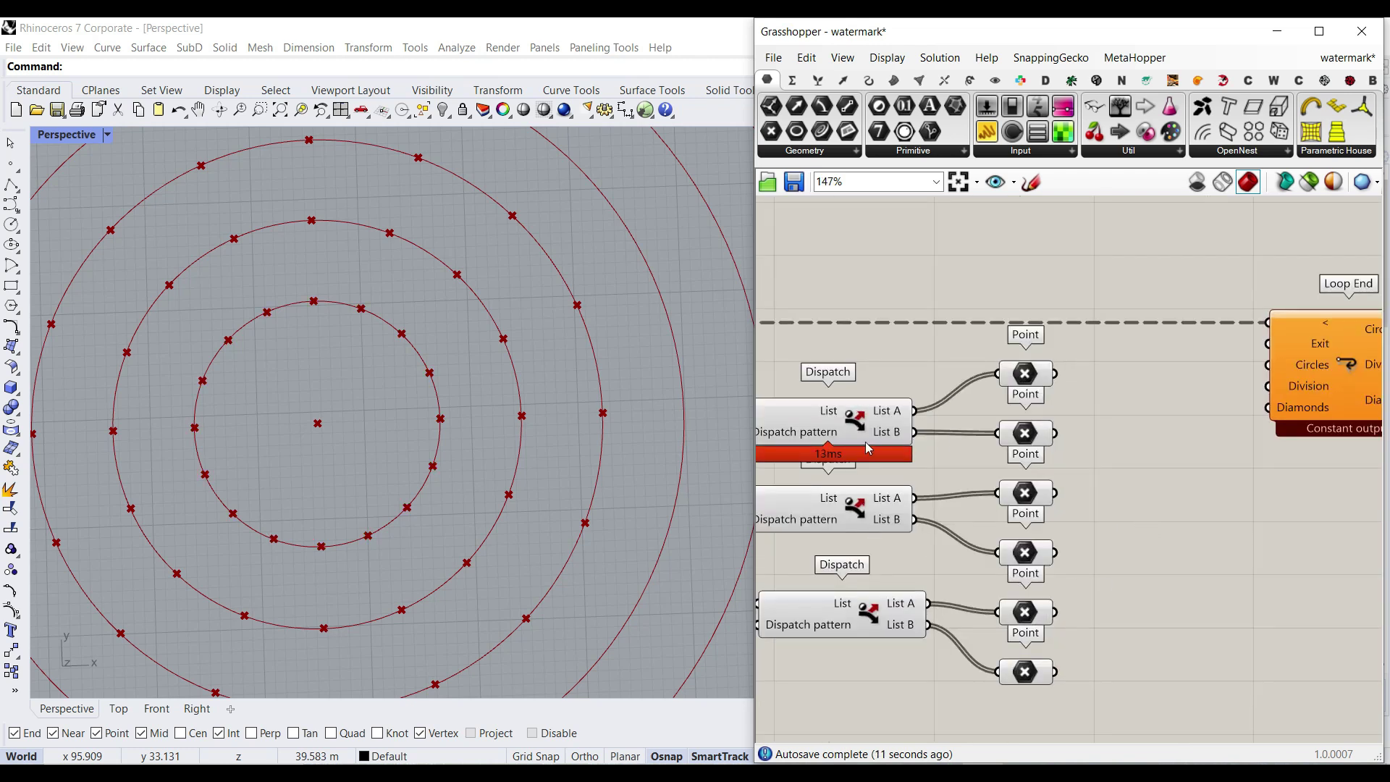
Select the Point parameters one by one to examine which division points each holds.
{"action": "right_click_drag", "start_coordinate": [1110, 466], "coordinate": [1018, 466]}
{"action": "left_click", "coordinate": [943, 375]}
{"action": "left_click", "coordinate": [943, 433]}
{"action": "left_click", "coordinate": [941, 493]}
{"action": "left_click", "coordinate": [943, 555]}
{"action": "left_click", "coordinate": [1045, 561]}
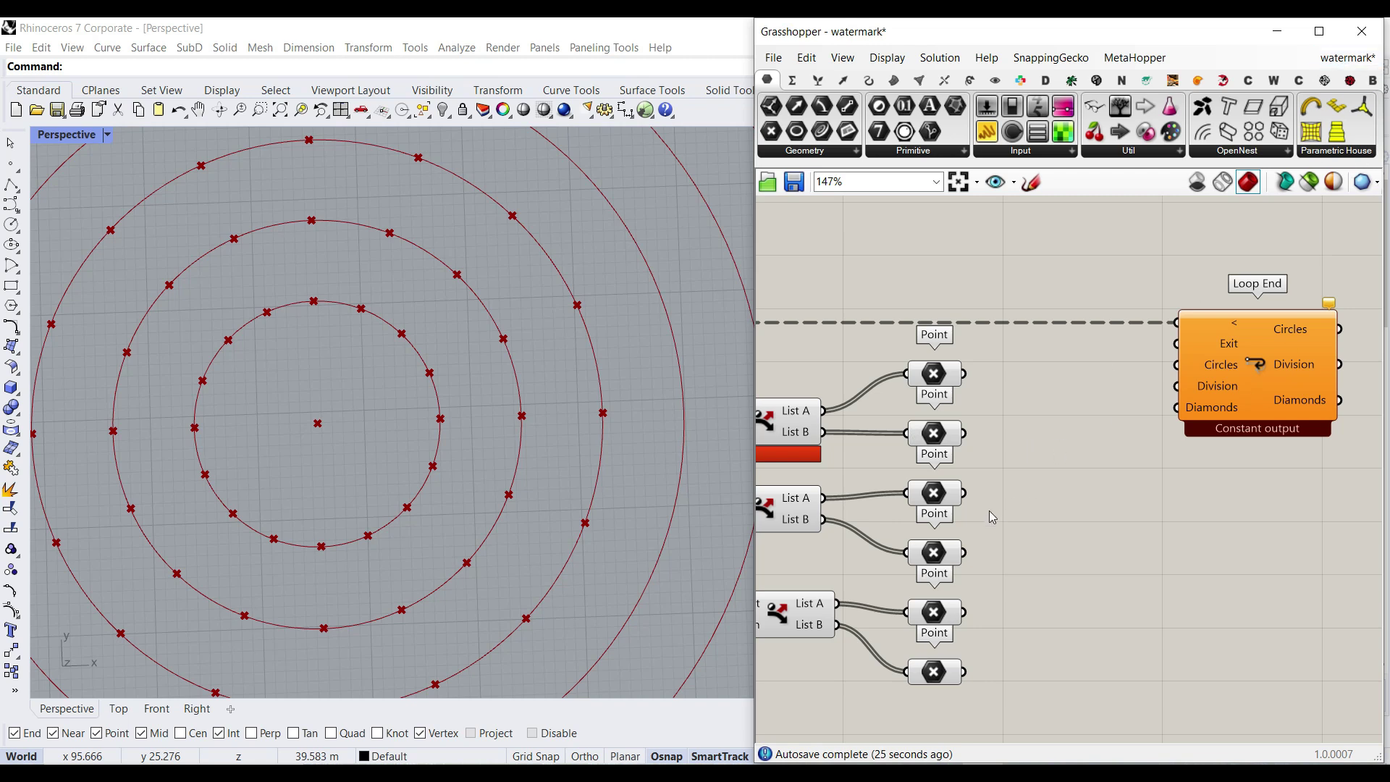
Graft all six Point parameters.
{"action": "right_click", "coordinate": [941, 375]}
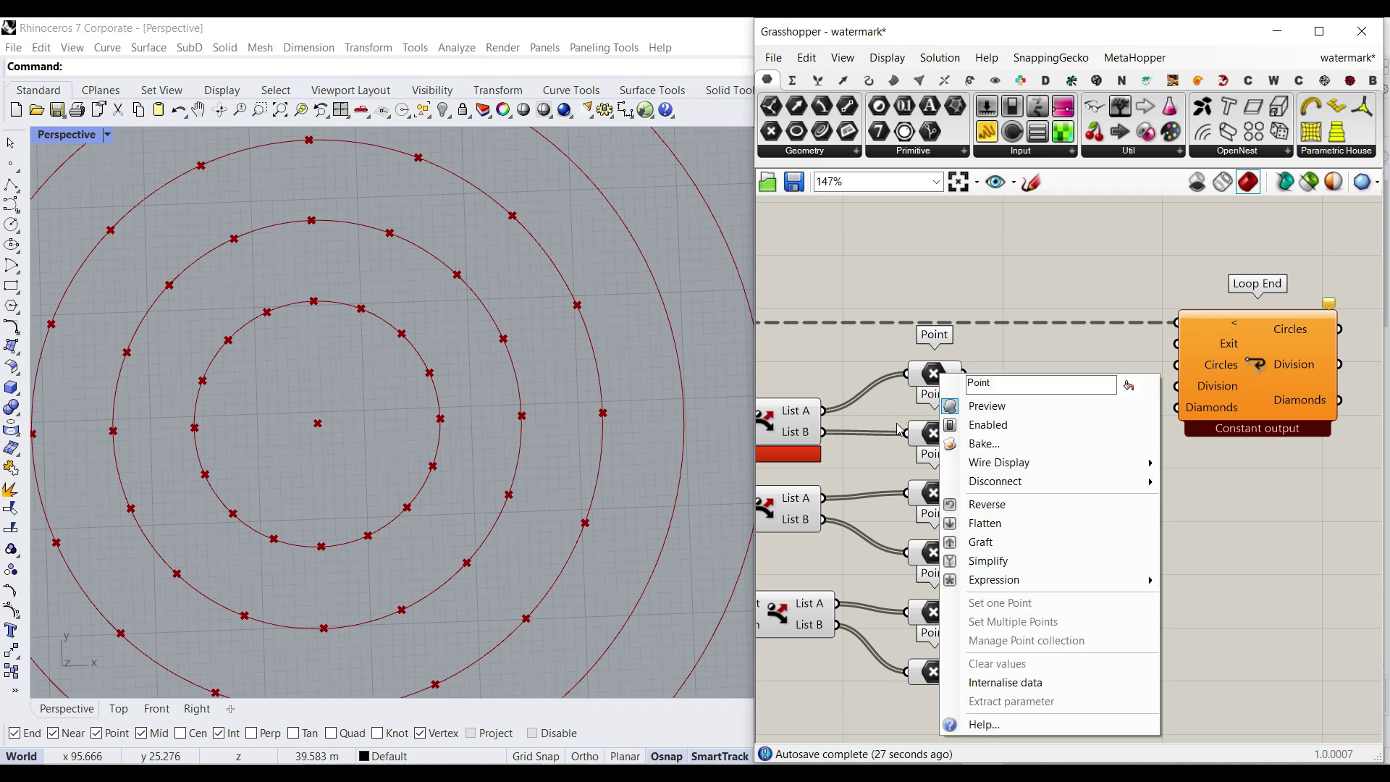
{"action": "left_click", "coordinate": [975, 544]}
{"action": "right_click", "coordinate": [937, 434]}
{"action": "left_click", "coordinate": [977, 571]}
{"action": "right_click", "coordinate": [937, 504]}
{"action": "left_click", "coordinate": [974, 569]}
{"action": "right_click", "coordinate": [935, 555]}
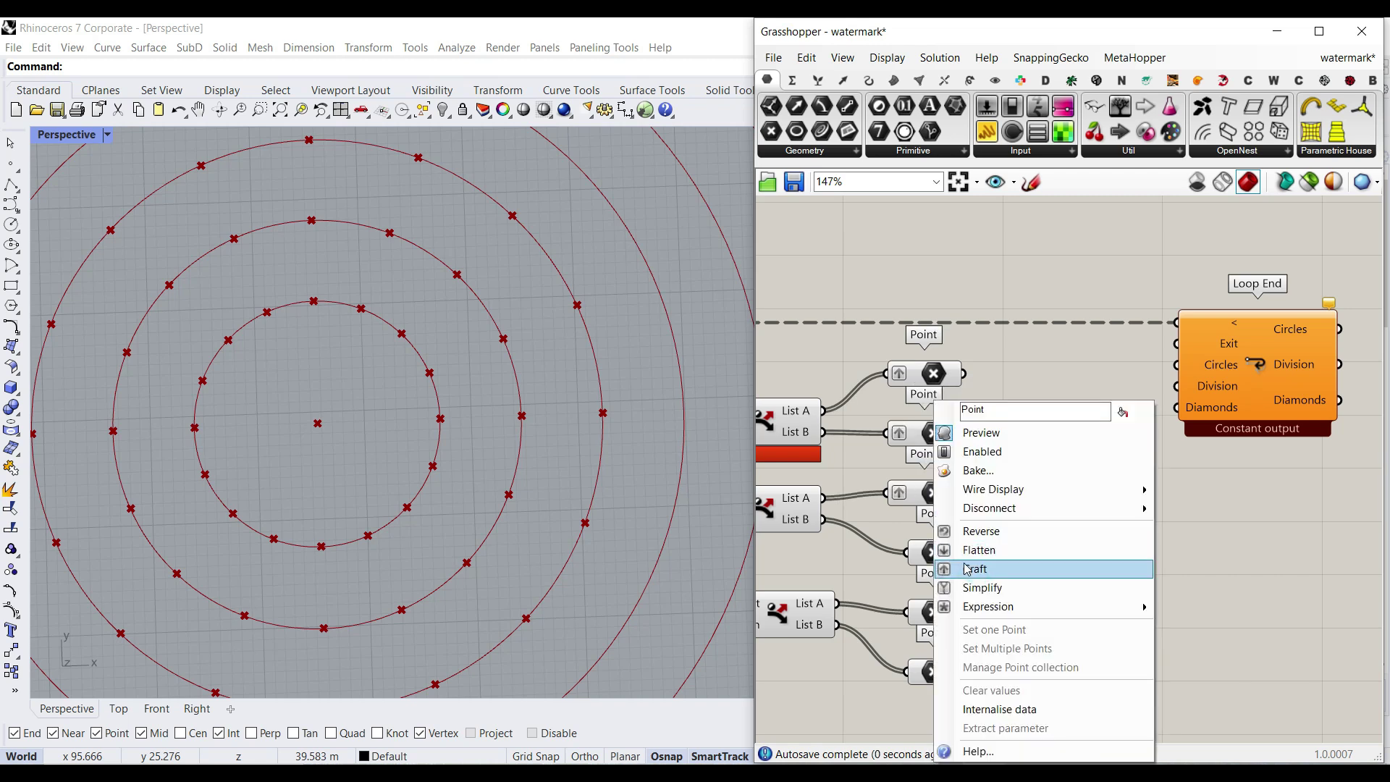
{"action": "left_click", "coordinate": [967, 570]}
{"action": "right_click", "coordinate": [934, 613]}
{"action": "left_click", "coordinate": [971, 571]}
{"action": "right_click", "coordinate": [934, 672]}
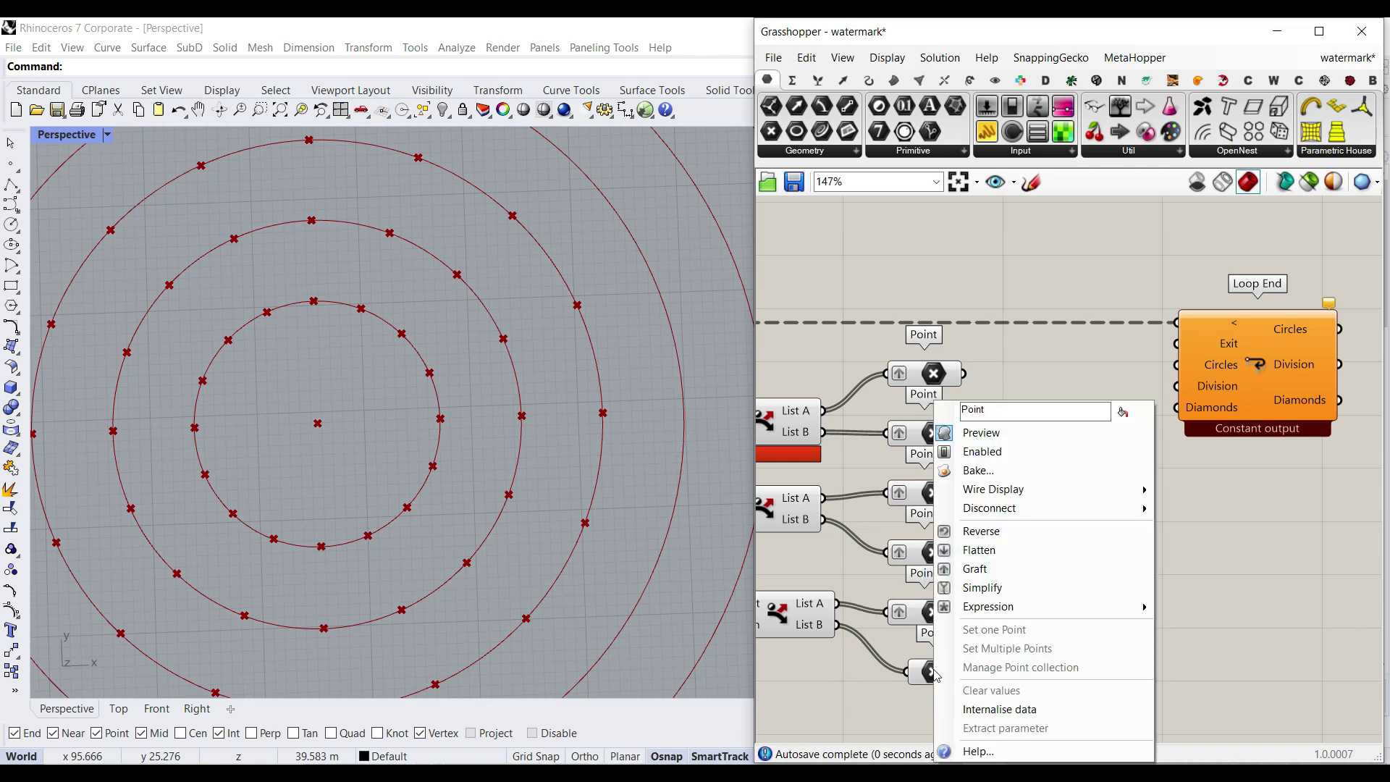
{"action": "left_click", "coordinate": [973, 570]}
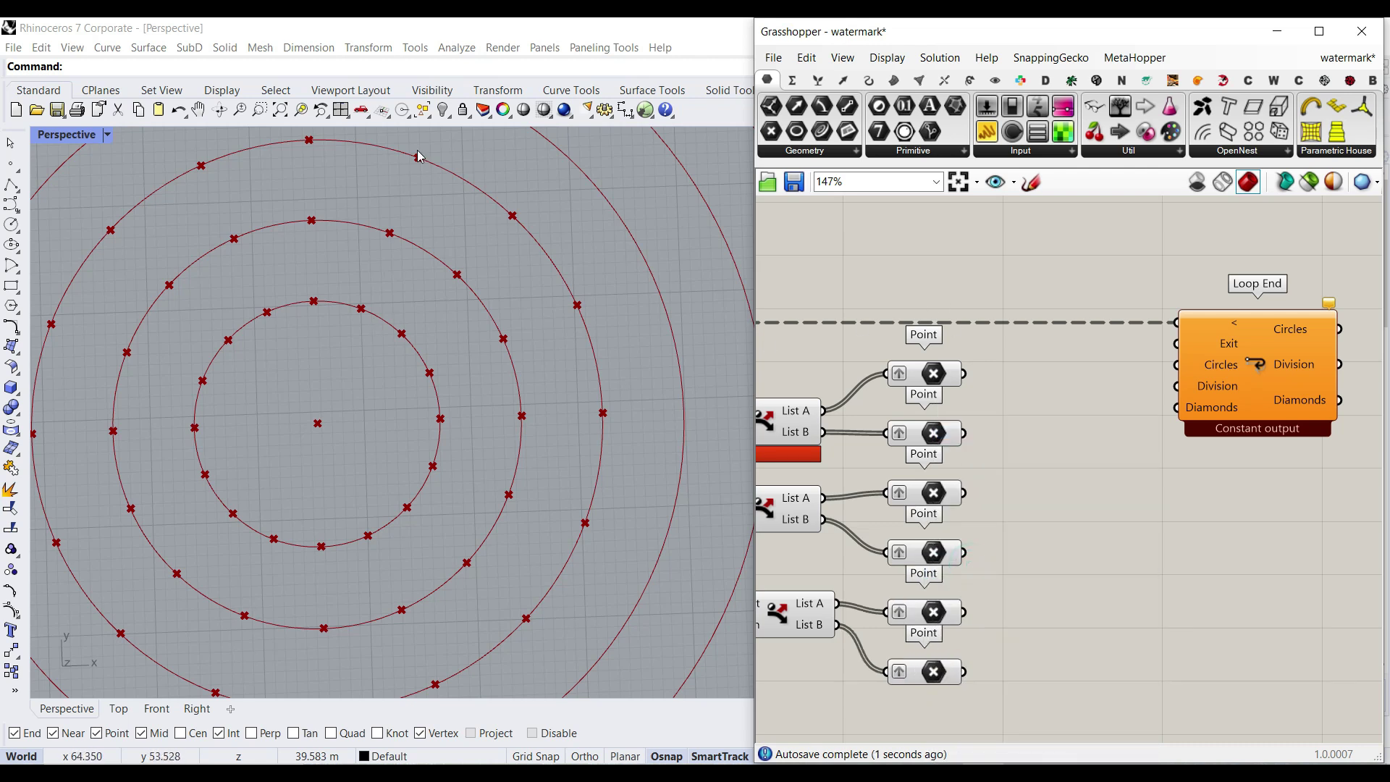
Add a 4Point Surface component between the Point parameters and Loop End.
{"action": "left_click", "coordinate": [896, 81]}
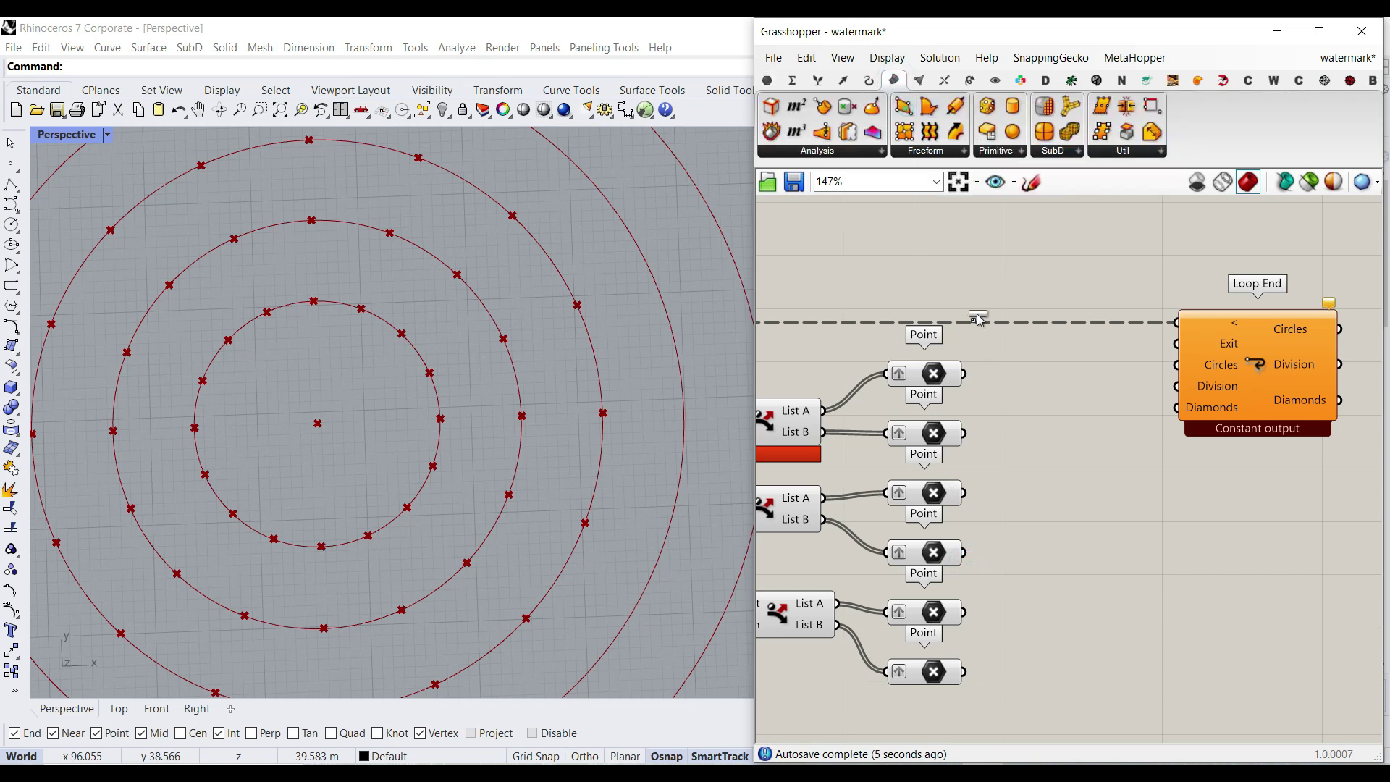
{"action": "left_click_drag", "start_coordinate": [979, 320], "coordinate": [1059, 492]}
{"action": "scroll", "coordinate": [1055, 481], "scroll_direction": "up", "scroll_amount": 4}
{"action": "scroll", "coordinate": [1053, 482], "scroll_direction": "down", "scroll_amount": 4}
{"action": "scroll", "coordinate": [1041, 482], "scroll_direction": "up", "scroll_amount": 1}
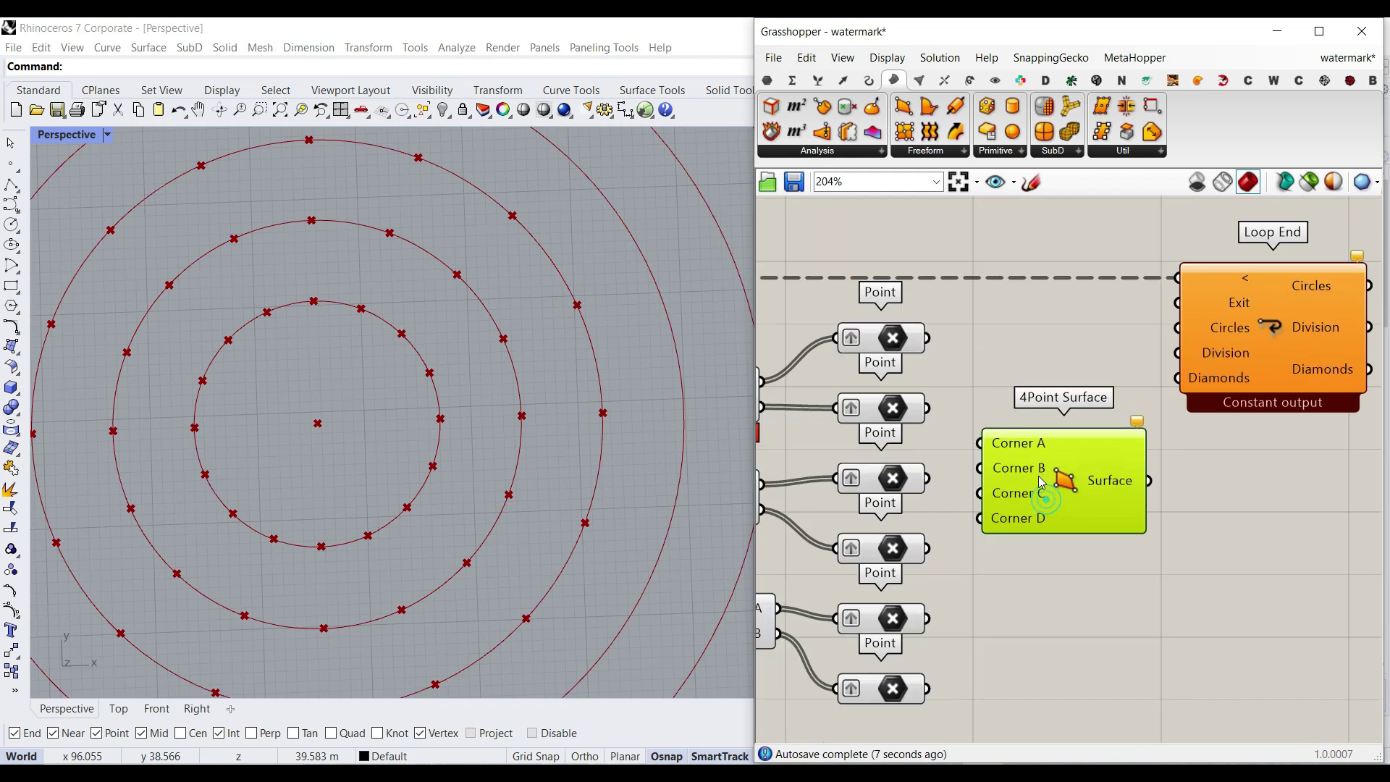
{"action": "scroll", "coordinate": [1041, 481], "scroll_direction": "up", "scroll_amount": 1}
Connect the first Dispatch's List A Point to Corner A and mark its starting point in Rhino with a small circle.
{"action": "left_click", "coordinate": [863, 320]}
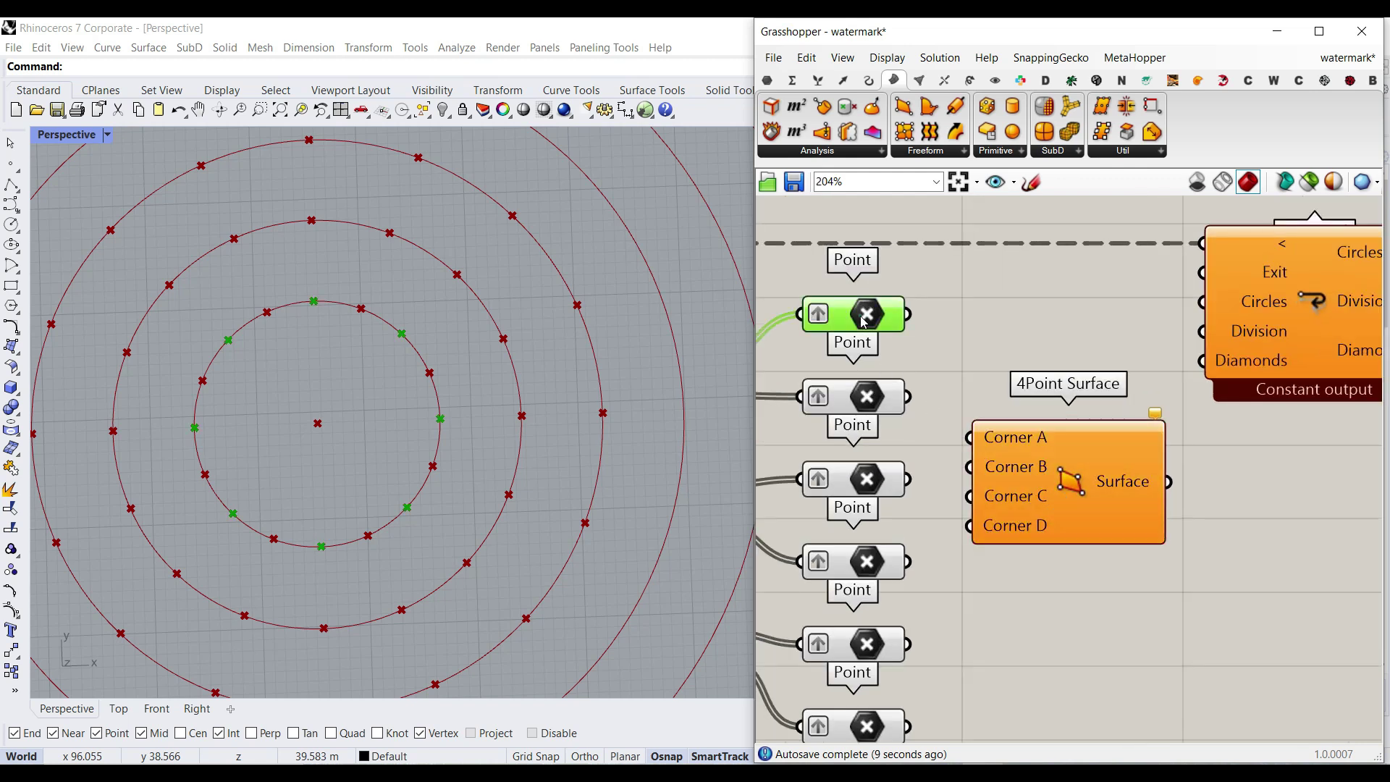
{"action": "left_click_drag", "start_coordinate": [909, 317], "coordinate": [970, 434]}
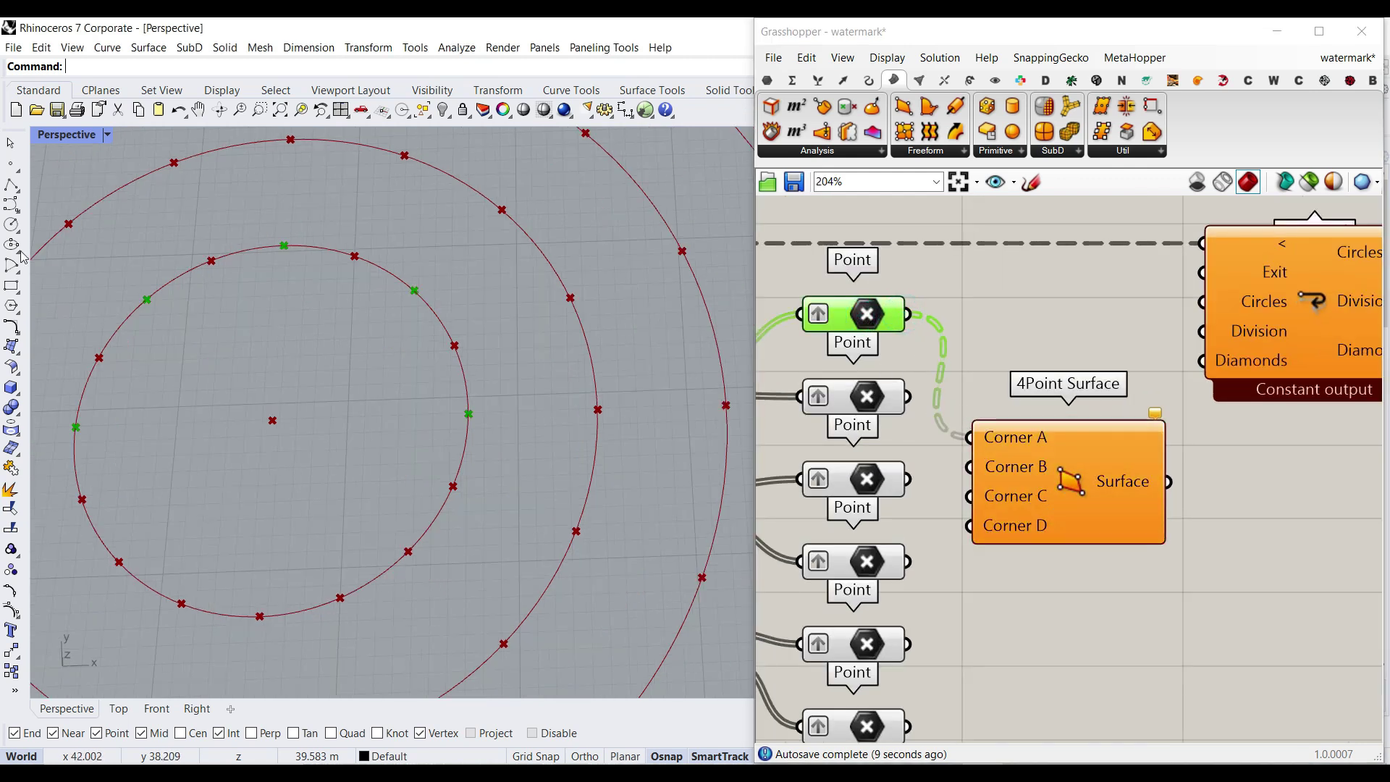
{"action": "left_click", "coordinate": [11, 224]}
{"action": "left_click", "coordinate": [469, 413]}
{"action": "left_click", "coordinate": [454, 420]}
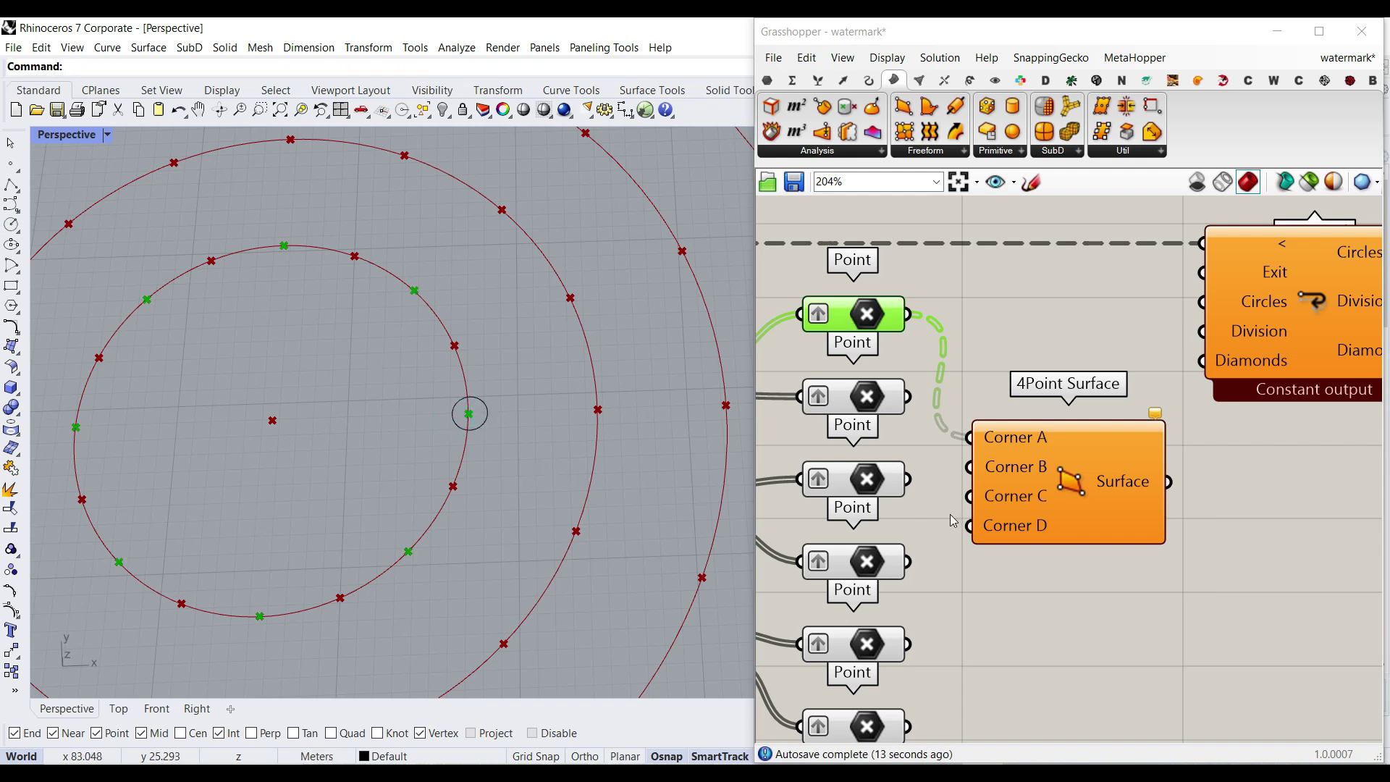
Connect the Point parameter from the second Dispatch's List B to Corner B of 4Point Surface.
{"action": "left_click", "coordinate": [874, 485]}
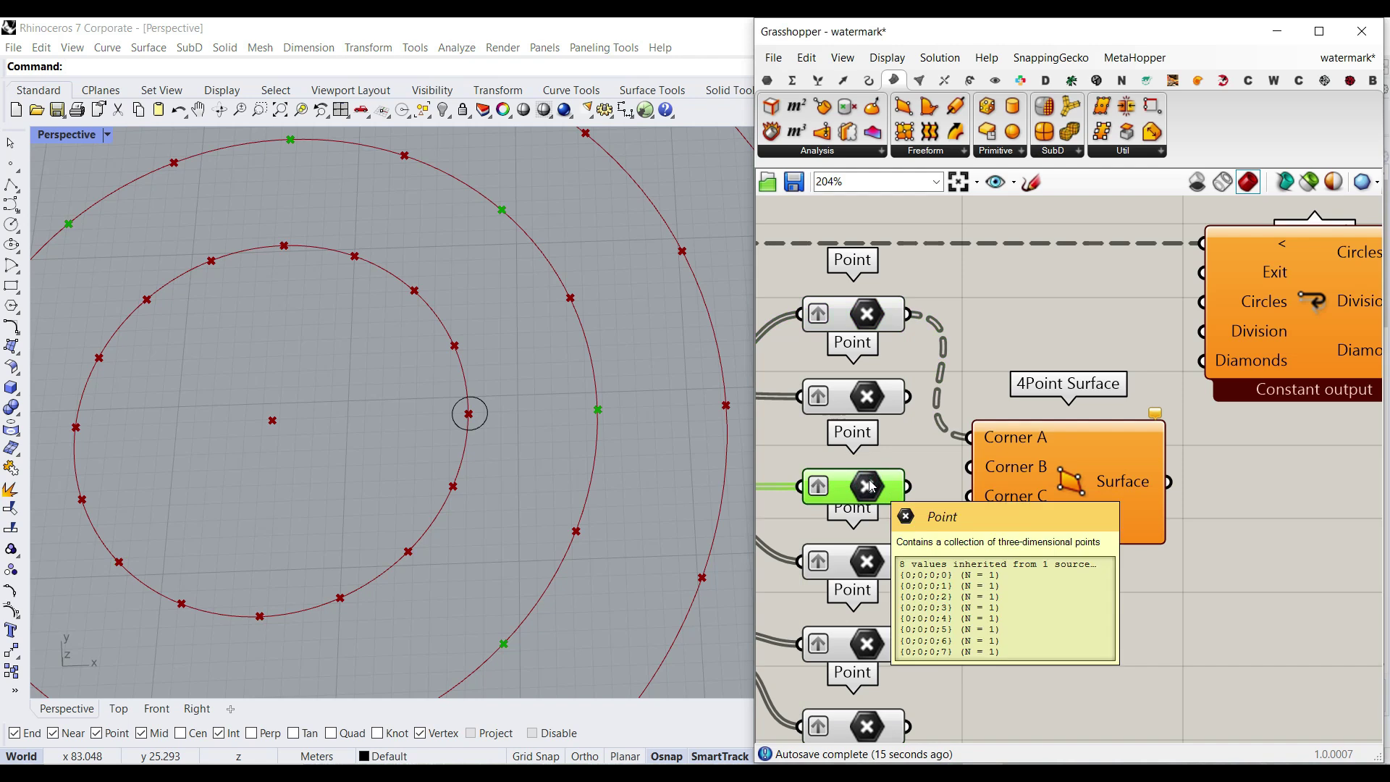
{"action": "right_click_drag", "start_coordinate": [951, 525], "coordinate": [1155, 506]}
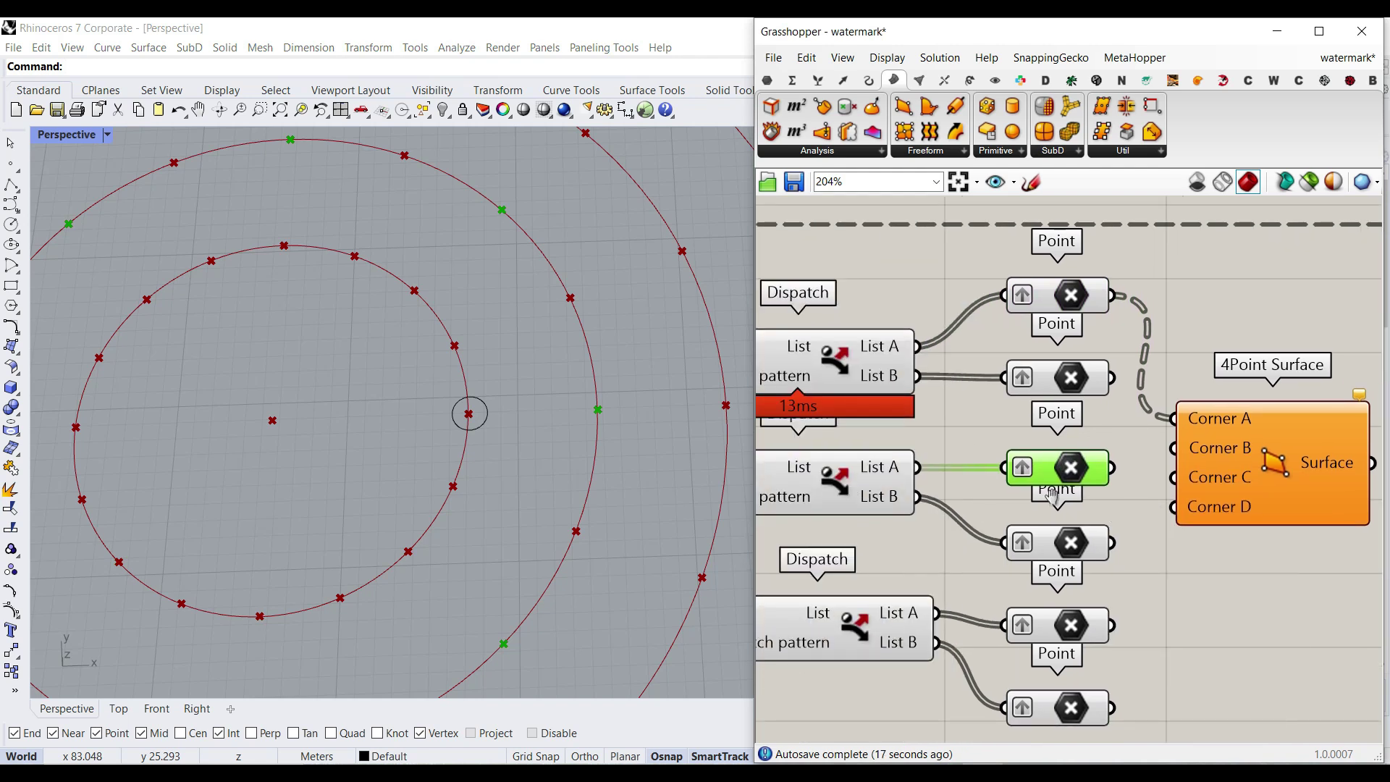
{"action": "right_click_drag", "start_coordinate": [1052, 494], "coordinate": [911, 515]}
{"action": "left_click", "coordinate": [919, 566]}
{"action": "left_click_drag", "start_coordinate": [972, 562], "coordinate": [1033, 469]}
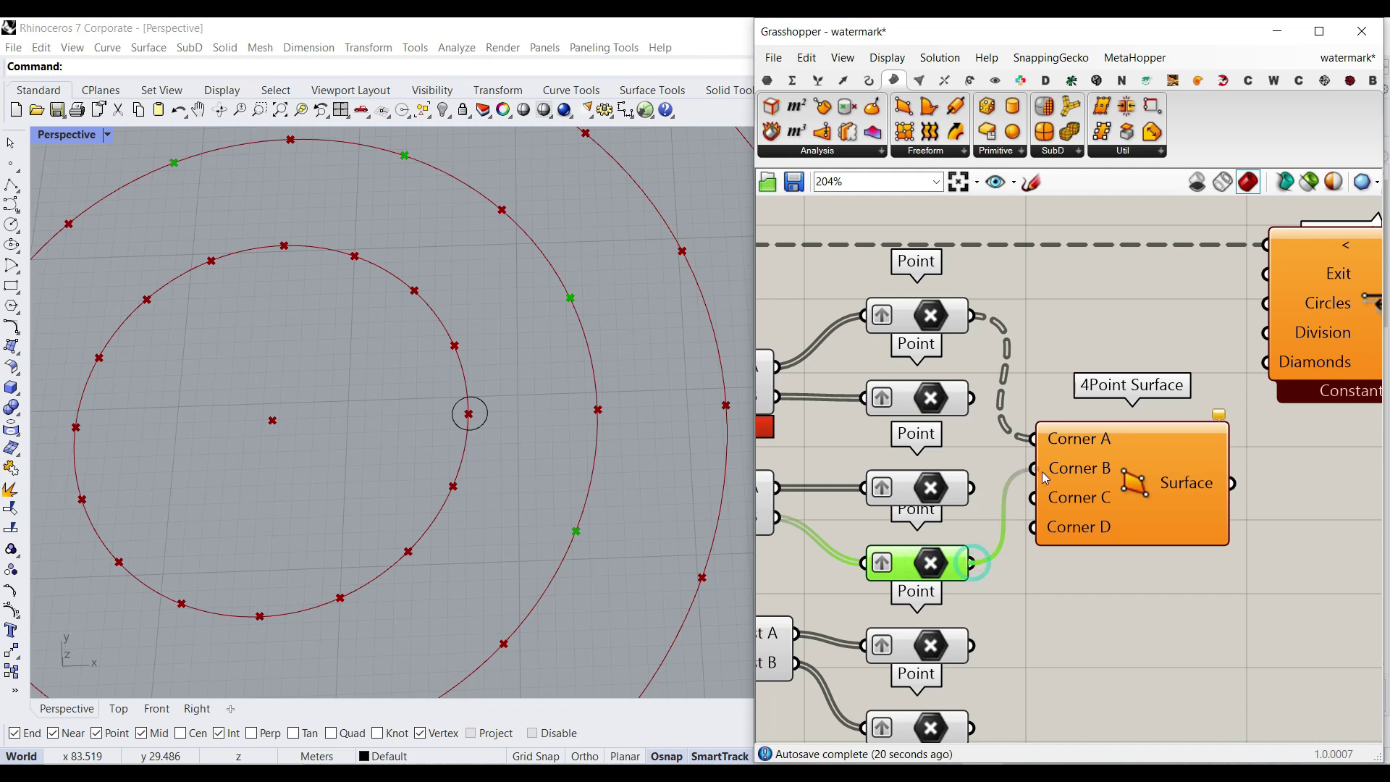
Draw a small circle in Rhino around the Corner B point on the second circle to mark it.
{"action": "left_click", "coordinate": [10, 224]}
{"action": "left_click", "coordinate": [569, 299]}
{"action": "left_click", "coordinate": [554, 300]}
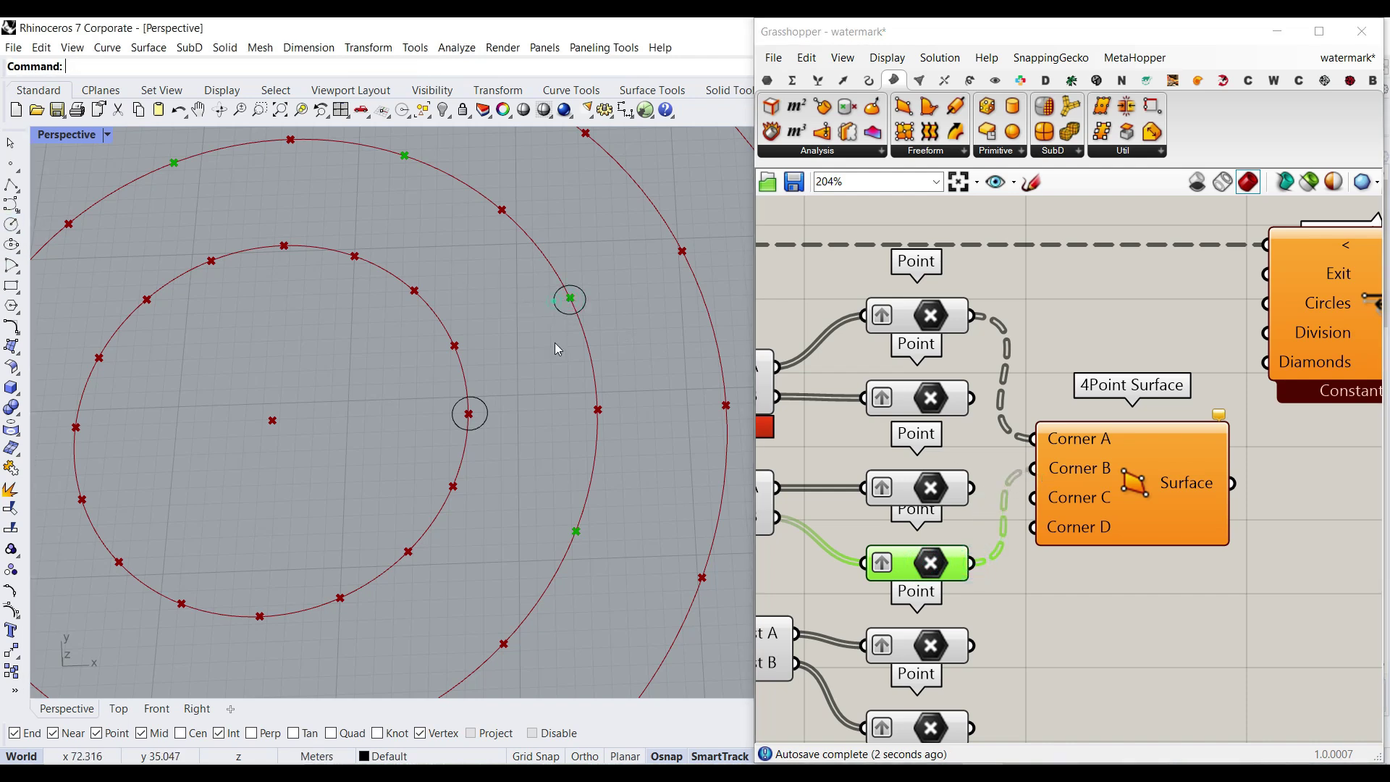
{"action": "right_click_drag", "start_coordinate": [606, 470], "coordinate": [509, 478], "text": "shift"}
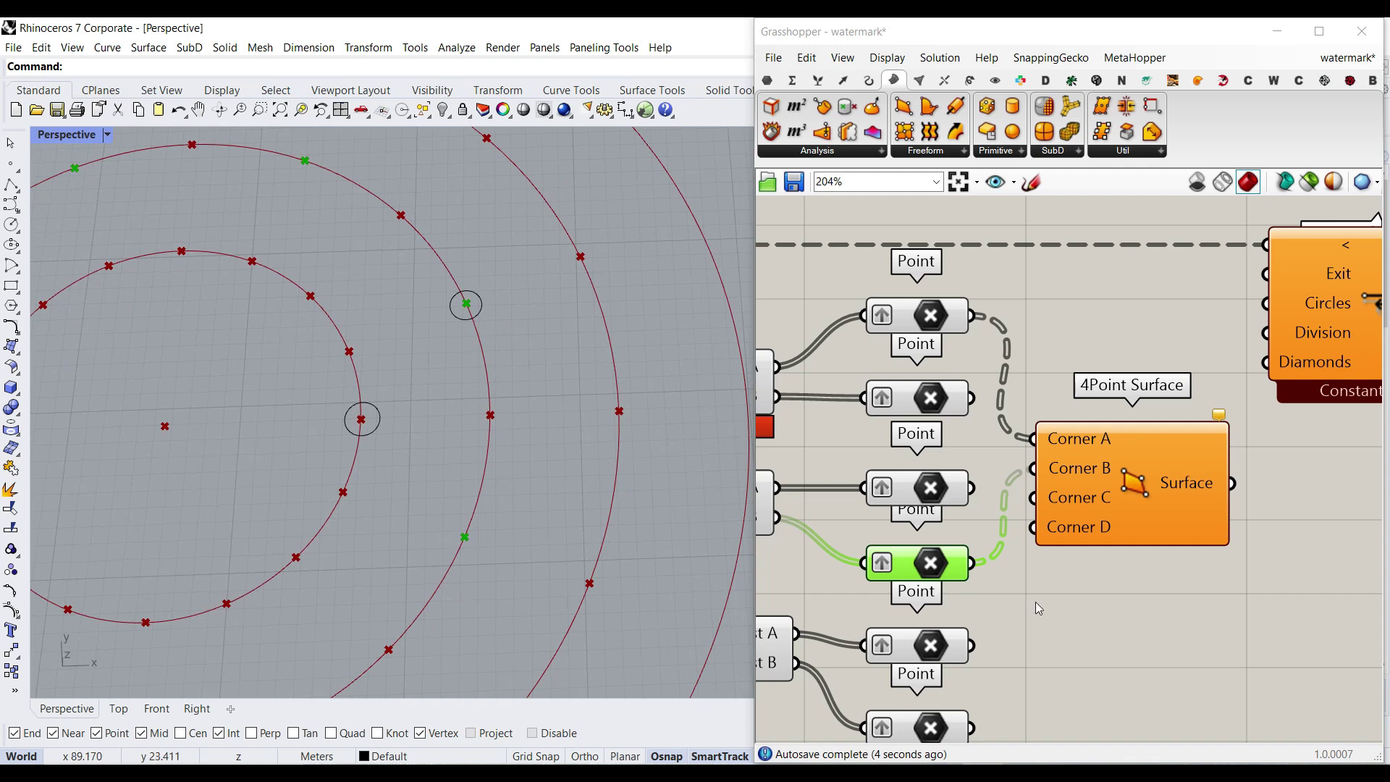
Connect the Point parameter from the third Dispatch's List A to Corner C of the 4Point Surface.
{"action": "right_click_drag", "start_coordinate": [1035, 602], "coordinate": [1007, 515]}
{"action": "left_click", "coordinate": [1118, 418]}
{"action": "left_click_drag", "start_coordinate": [1117, 418], "coordinate": [1144, 418]}
{"action": "left_click", "coordinate": [898, 561]}
{"action": "mouse_move", "coordinate": [898, 563]}
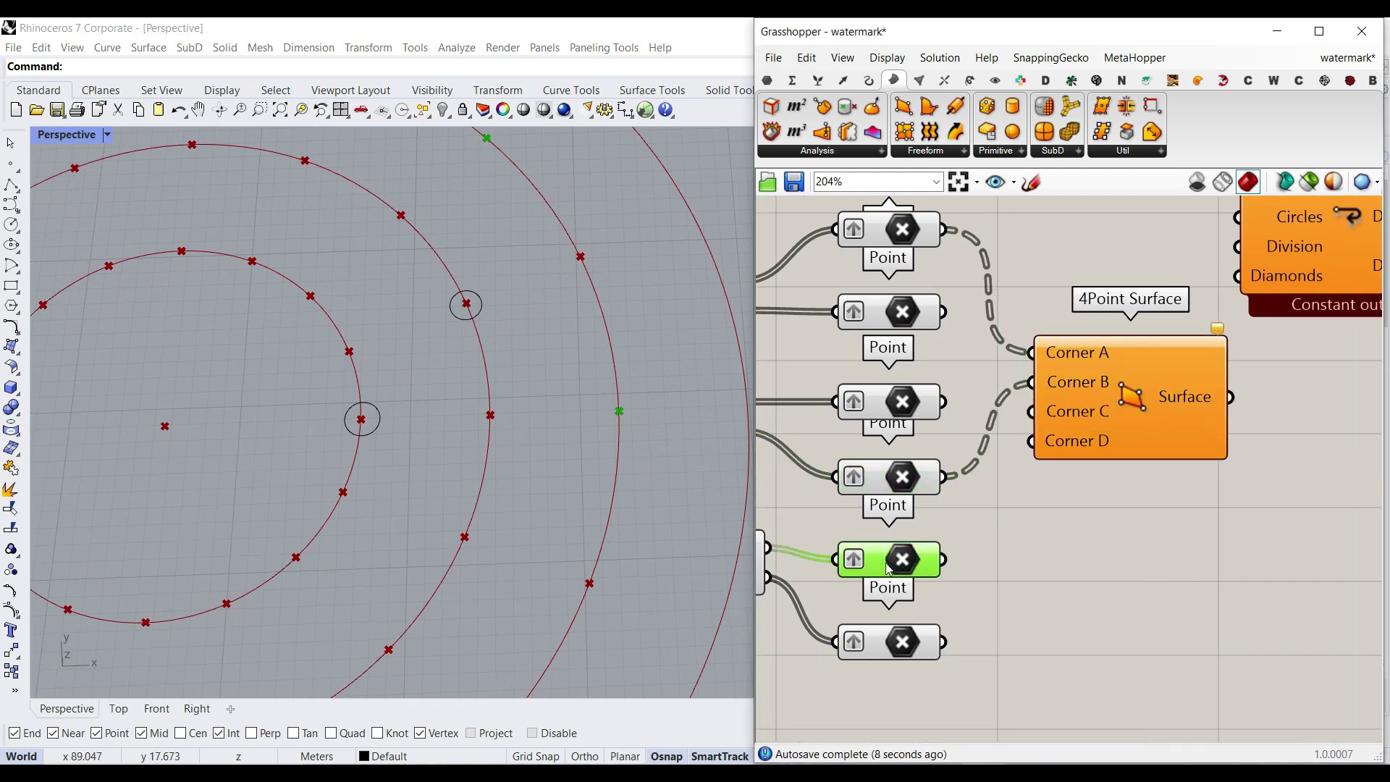
{"action": "right_click_drag", "start_coordinate": [548, 462], "coordinate": [637, 452]}
{"action": "left_click_drag", "start_coordinate": [941, 559], "coordinate": [1031, 411]}
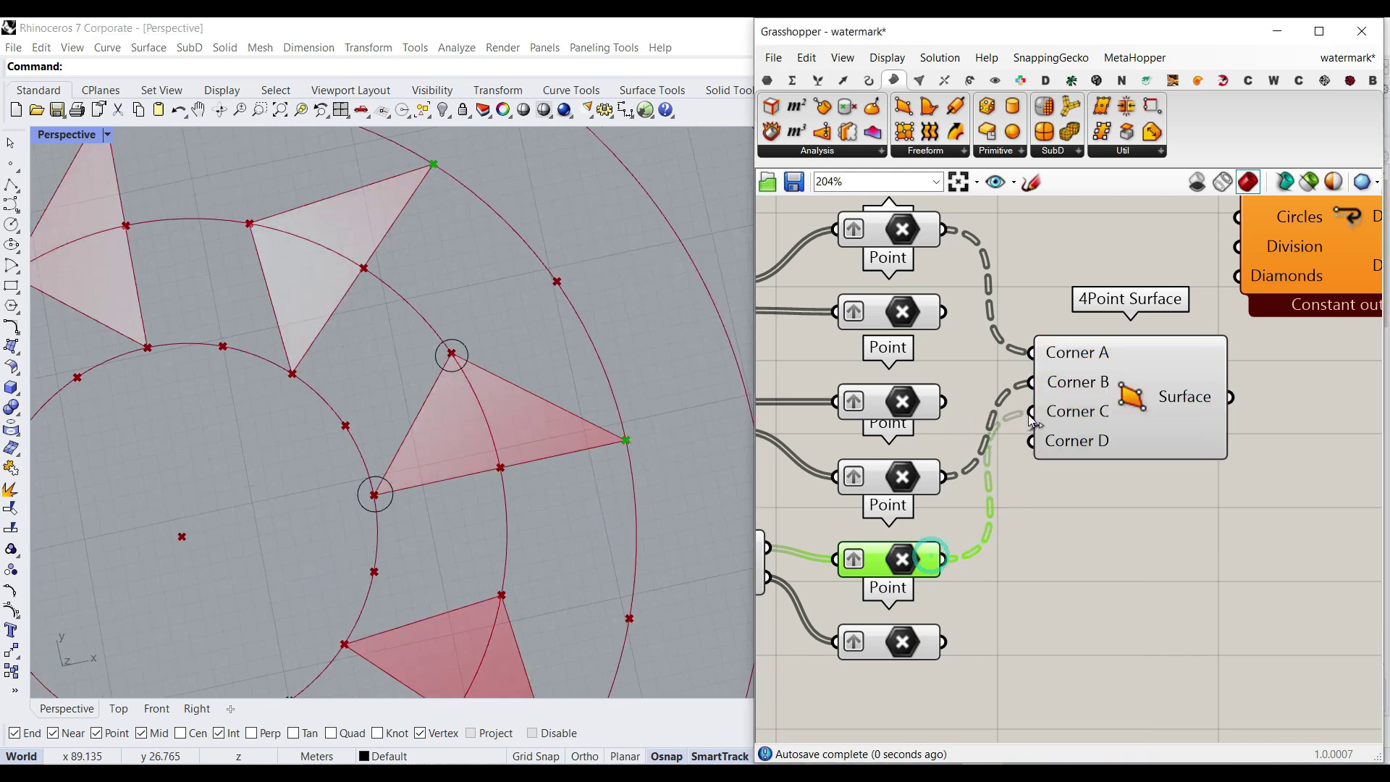
Draw a small circle in Rhino around the Corner C point on the third circle to mark it.
{"action": "left_click", "coordinate": [12, 224]}
{"action": "left_click", "coordinate": [627, 440]}
{"action": "left_click", "coordinate": [646, 443]}
{"action": "scroll", "coordinate": [518, 446], "scroll_direction": "down", "scroll_amount": 5}
{"action": "scroll", "coordinate": [535, 456], "scroll_direction": "up", "scroll_amount": 4}
{"action": "scroll", "coordinate": [543, 471], "scroll_direction": "down", "scroll_amount": 2}
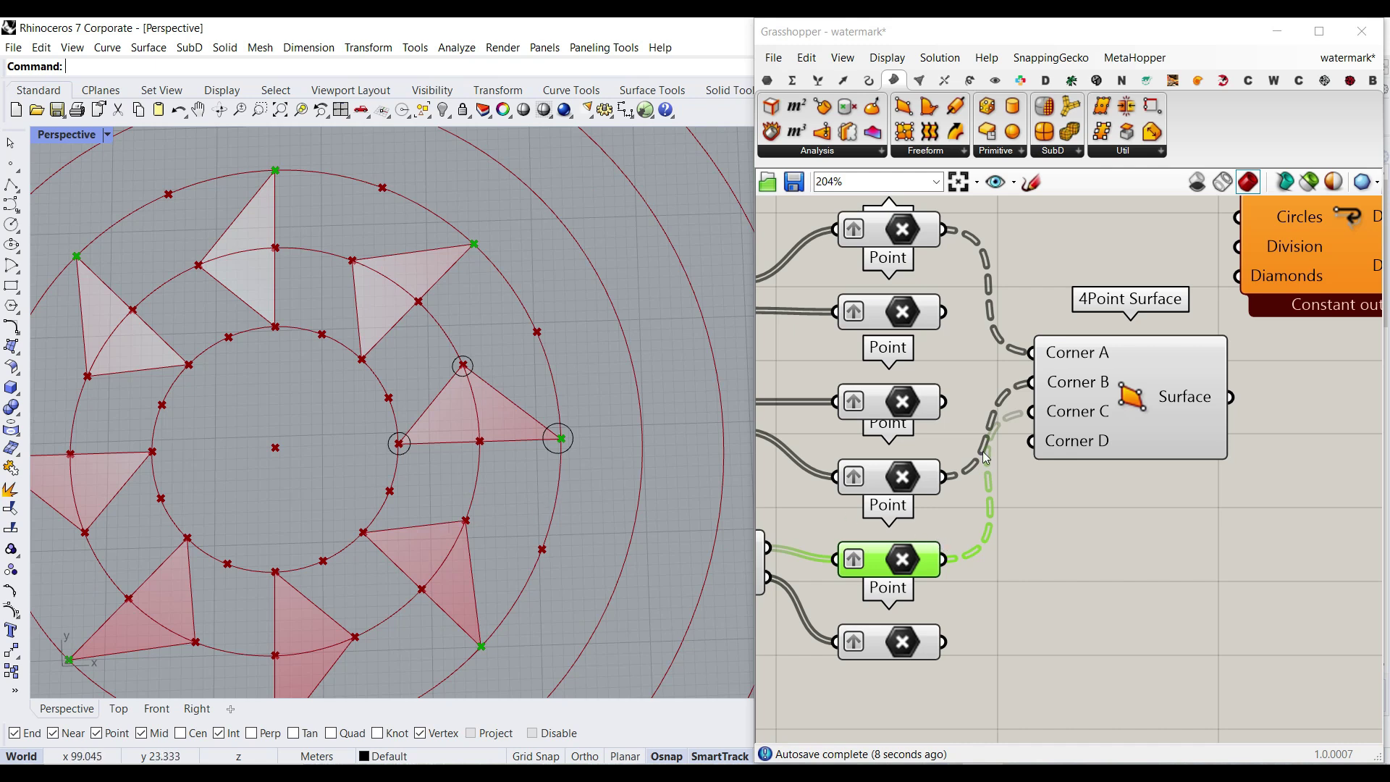
Try feeding the second Dispatch's List B Point parameter into Corner D of the 4Point Surface as well.
{"action": "left_click", "coordinate": [904, 475]}
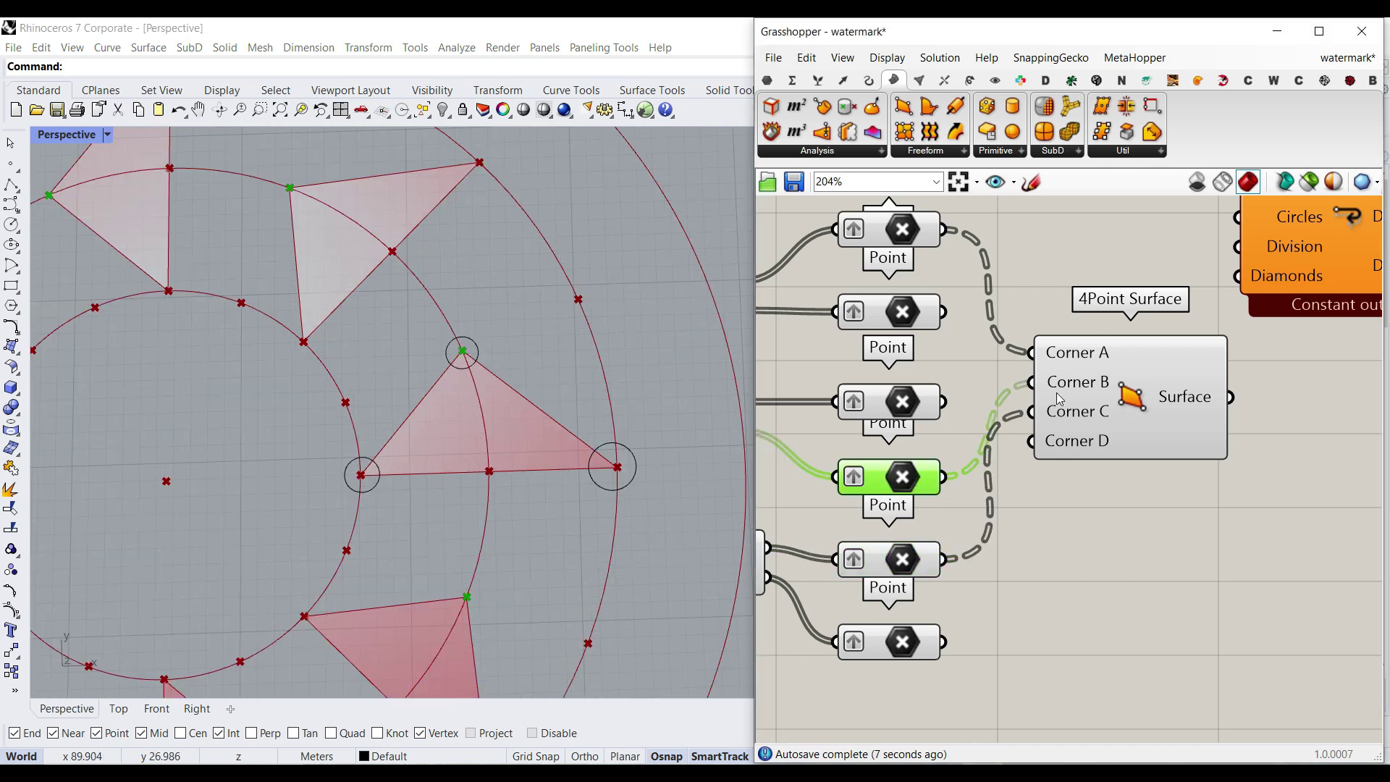
{"action": "left_click_drag", "start_coordinate": [946, 476], "coordinate": [1031, 441], "text": "shift"}
{"action": "left_click_drag", "start_coordinate": [959, 476], "coordinate": [1031, 441], "text": "ctrl"}
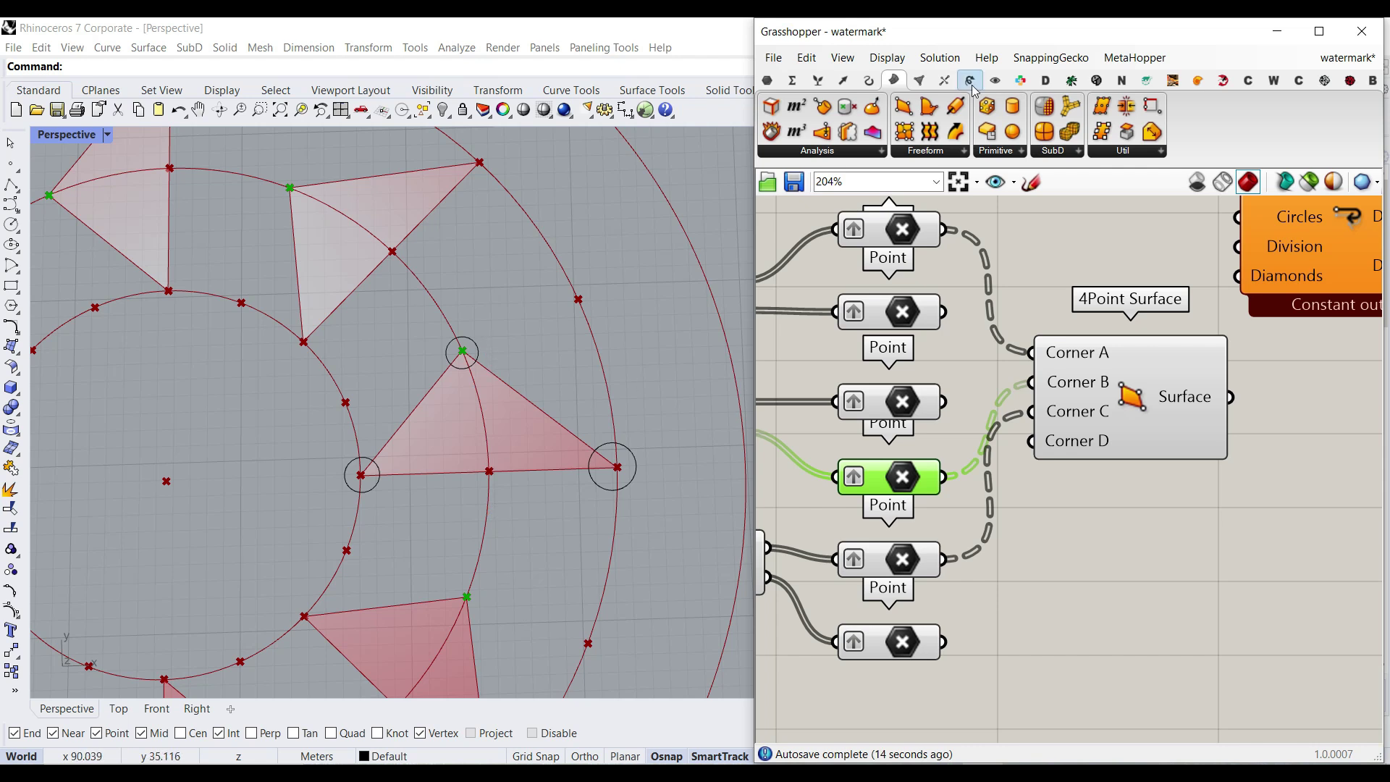
Add a Point List component fed by the Corner B Point parameter and bake its index labels into Rhino.
{"action": "left_click", "coordinate": [996, 80]}
{"action": "left_click_drag", "start_coordinate": [1336, 108], "coordinate": [1057, 524]}
{"action": "left_click_drag", "start_coordinate": [945, 476], "coordinate": [1023, 514]}
{"action": "right_click", "coordinate": [1114, 539]}
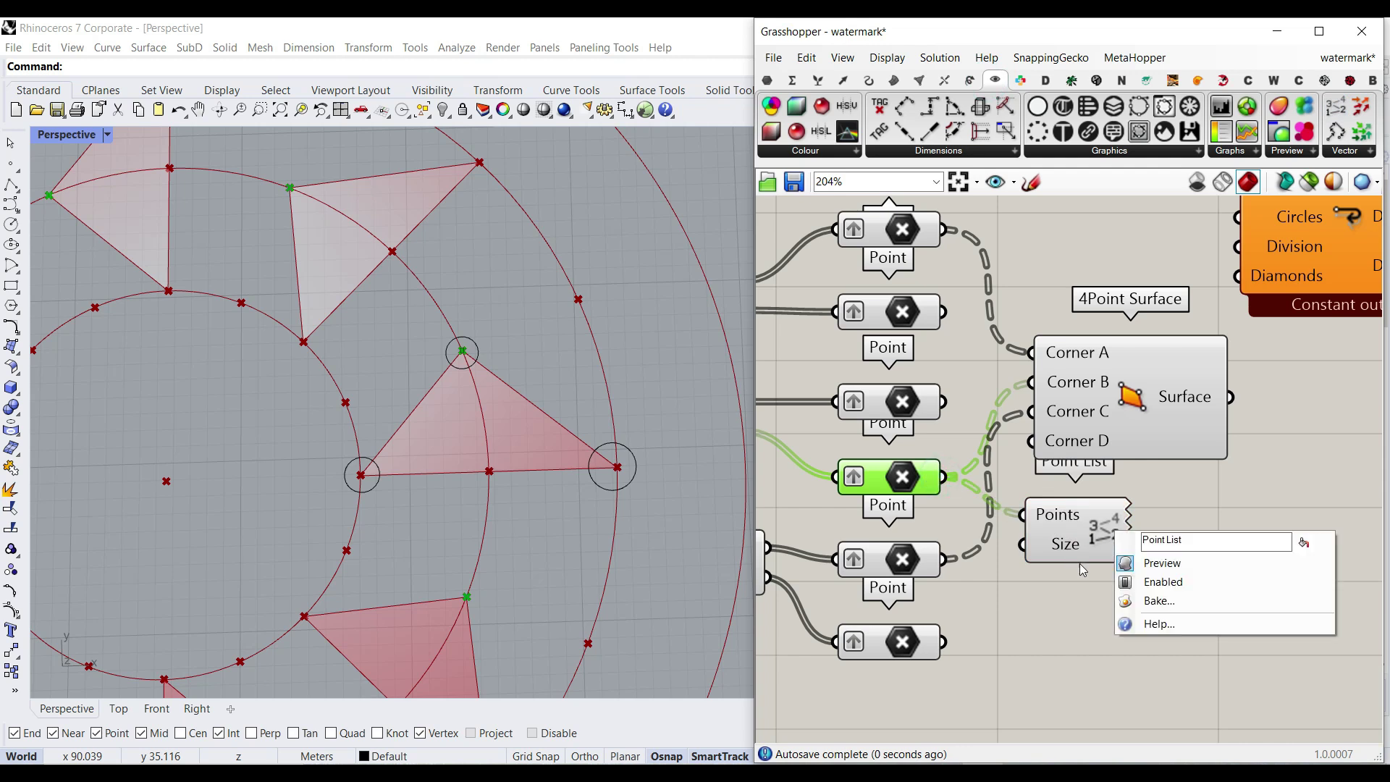
{"action": "left_click", "coordinate": [1137, 601]}
{"action": "left_click", "coordinate": [1149, 743]}
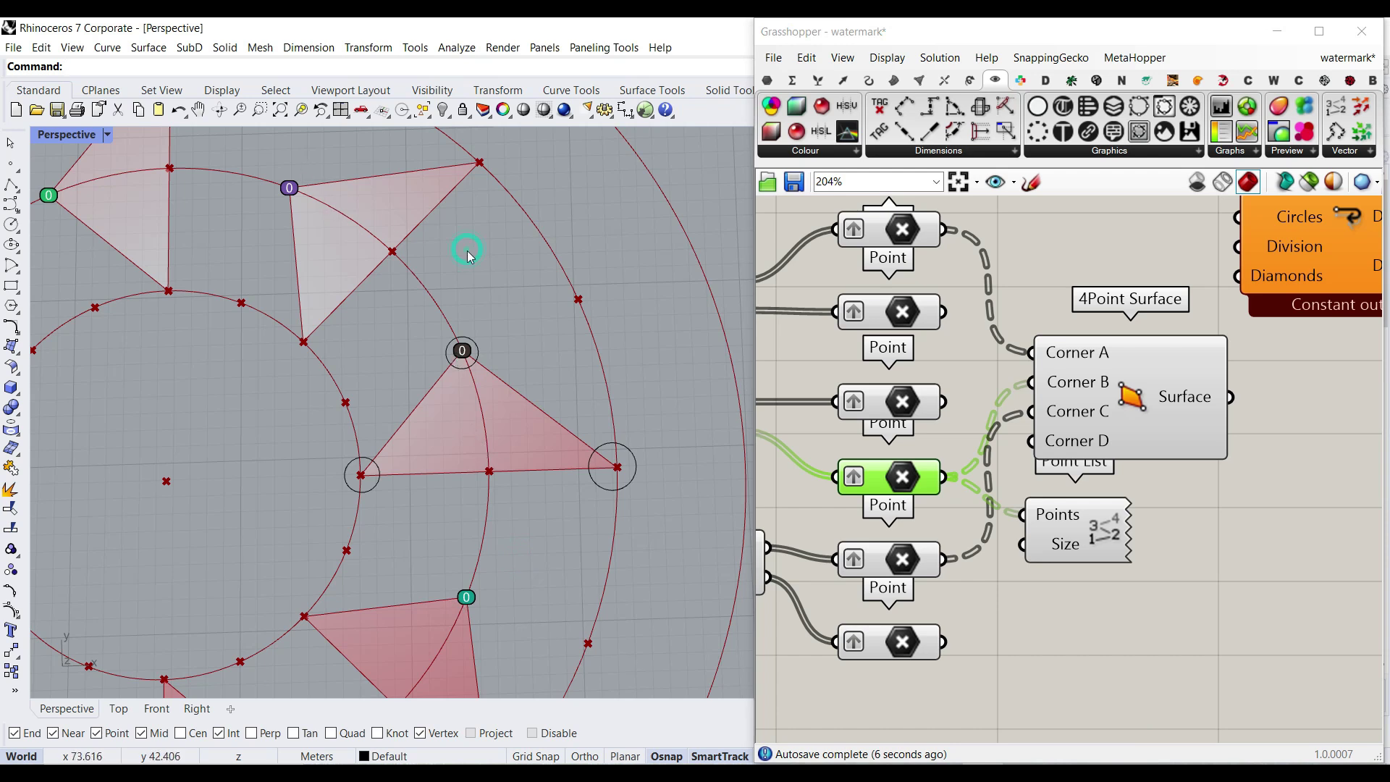
Undo the label bake, connect the second Dispatch's List B directly to the Point List, and bake the labels again.
{"action": "key", "text": "ctrl+z"}
{"action": "right_click_drag", "start_coordinate": [808, 508], "coordinate": [884, 501]}
{"action": "left_click_drag", "start_coordinate": [826, 424], "coordinate": [1109, 510]}
{"action": "right_click", "coordinate": [1121, 510]}
{"action": "left_click", "coordinate": [1207, 512]}
{"action": "right_click", "coordinate": [1183, 516]}
{"action": "left_click", "coordinate": [1176, 563]}
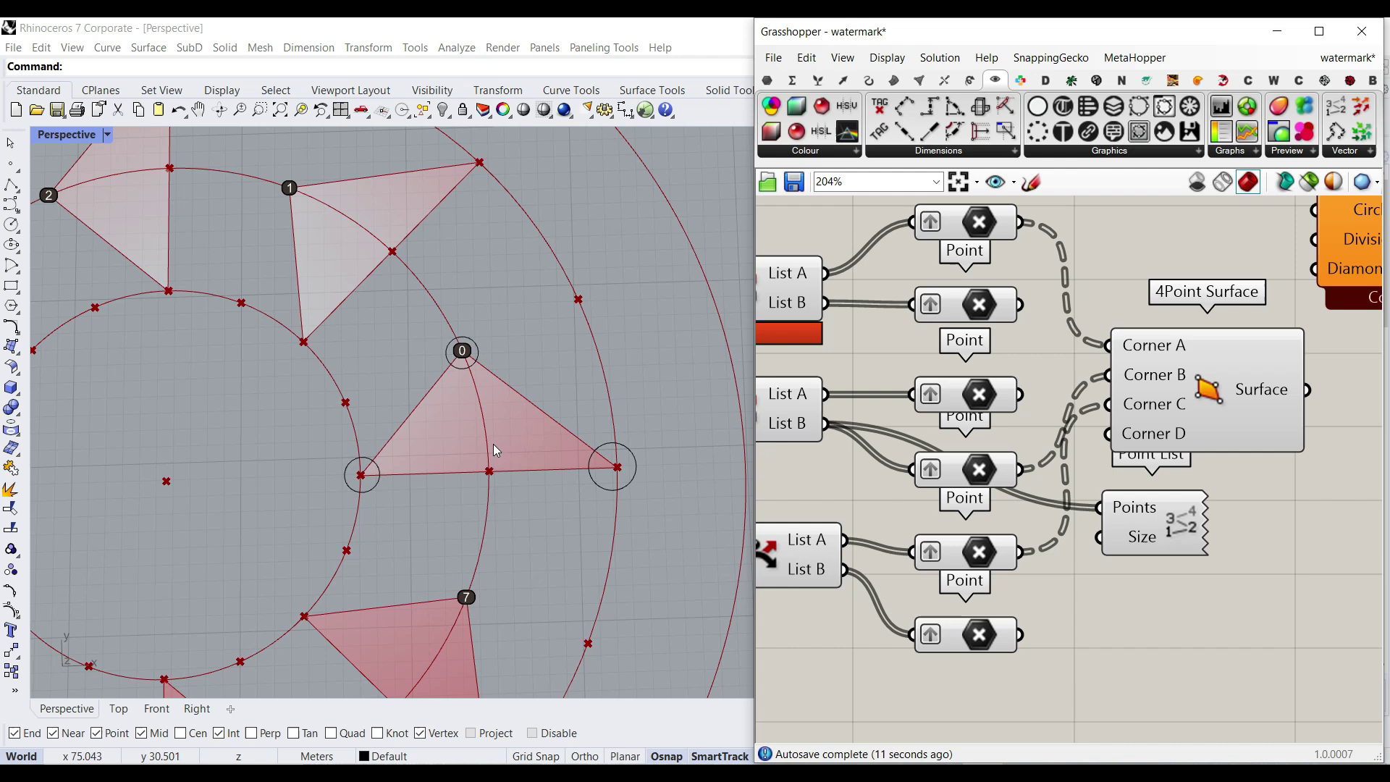
Remove the baked index labels from the Rhino viewport.
{"action": "mouse_move", "coordinate": [509, 362]}
{"action": "left_mouse_down"}
{"action": "mouse_move", "coordinate": [539, 554]}
{"action": "mouse_move", "coordinate": [490, 592]}
{"action": "left_mouse_up"}
{"action": "left_click_drag", "start_coordinate": [312, 187], "coordinate": [451, 307]}
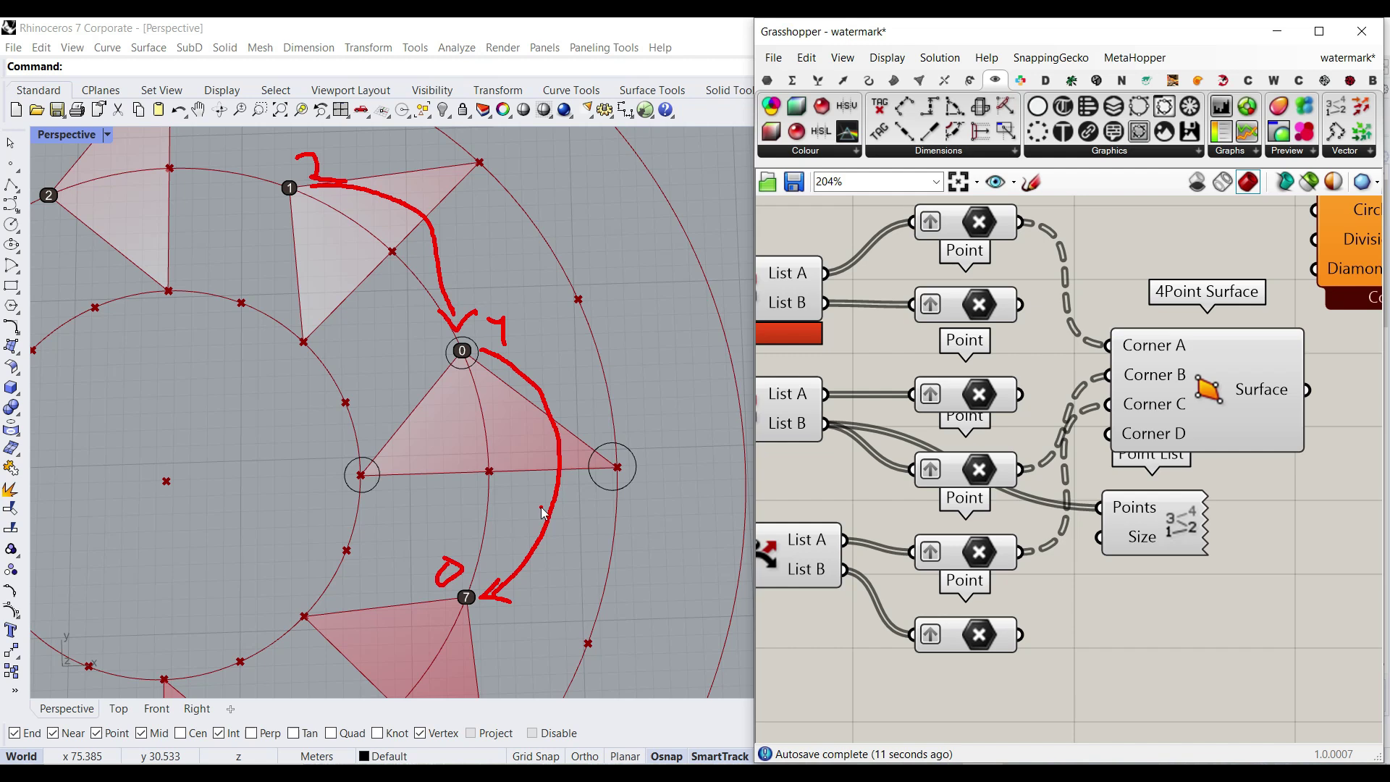
{"action": "key", "text": "Escape"}
{"action": "left_click", "coordinate": [489, 556]}
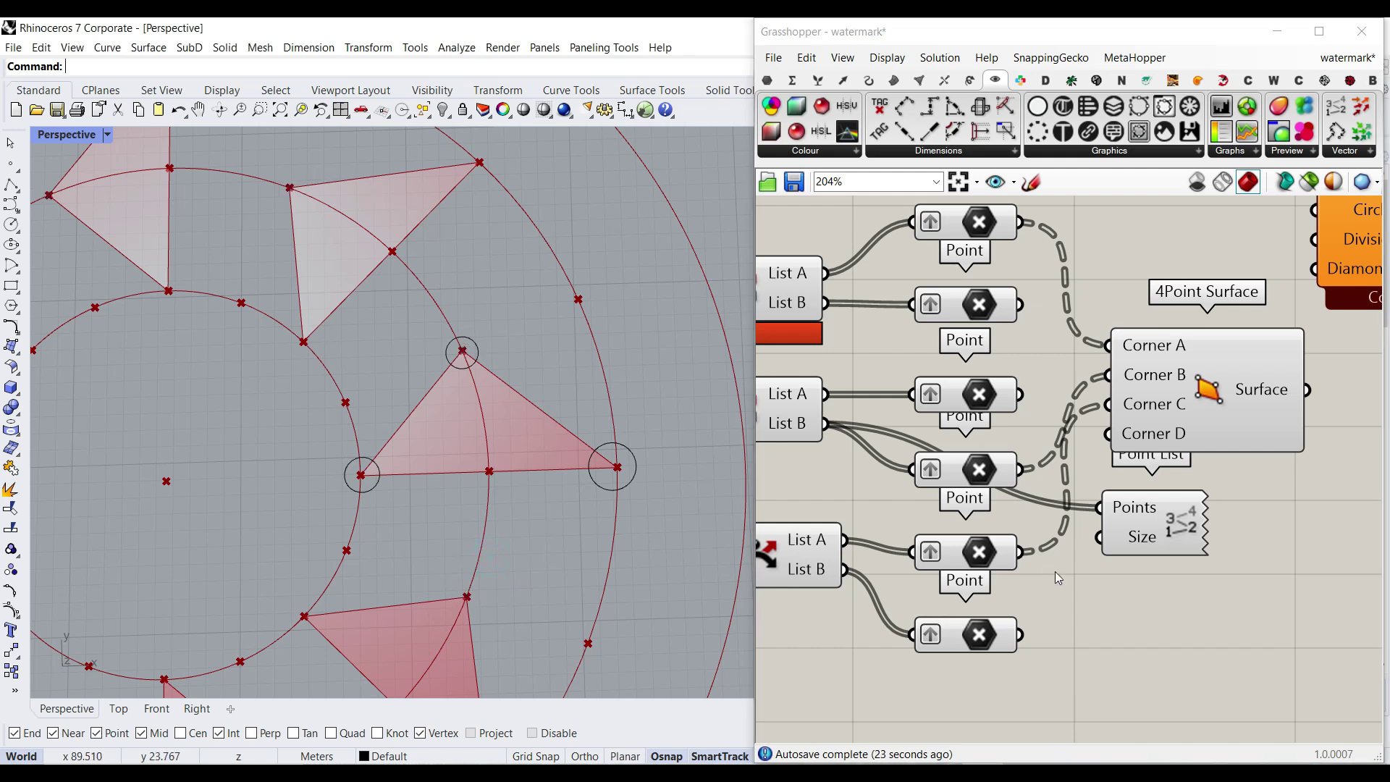
Add a Shift List component and connect the second Dispatch's List B to its List input.
{"action": "left_click", "coordinate": [818, 80]}
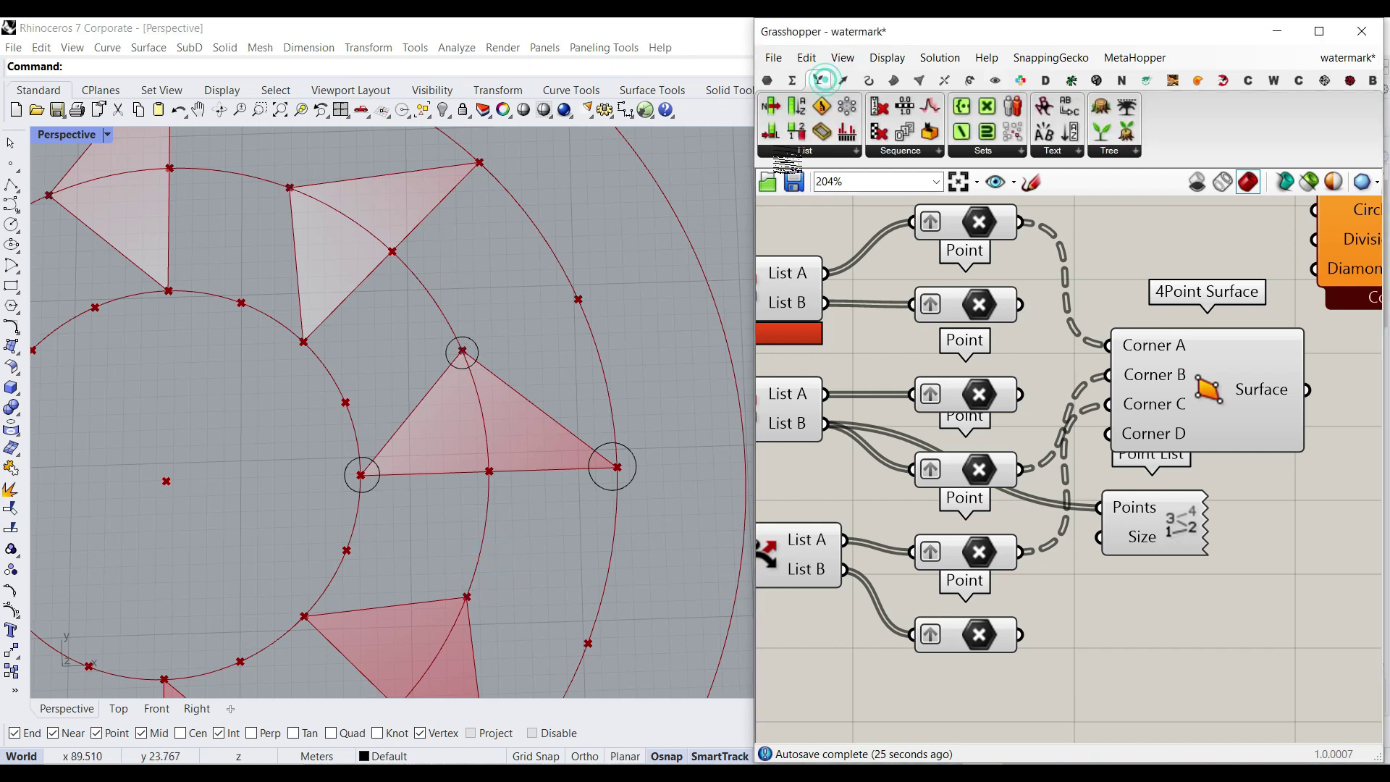
{"action": "left_click", "coordinate": [799, 152]}
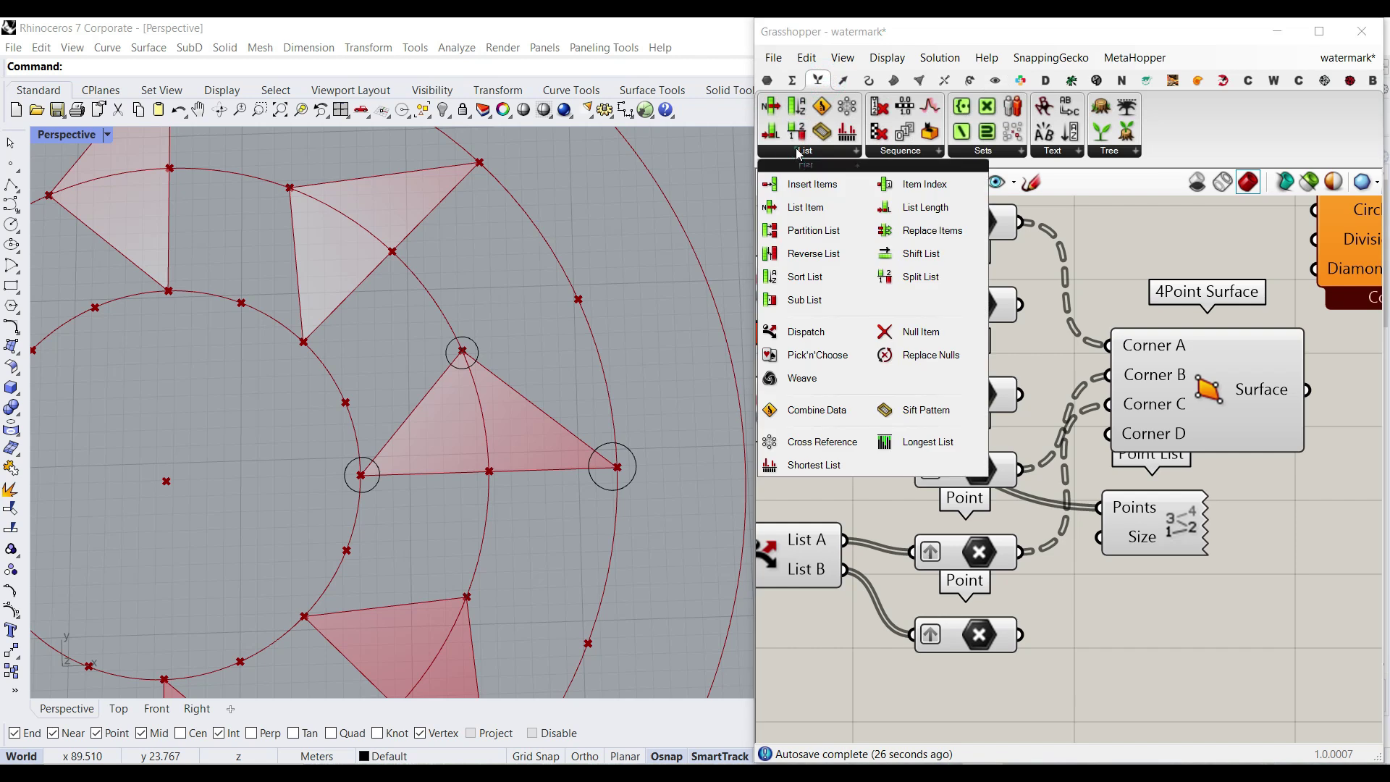
{"action": "left_click", "coordinate": [907, 255]}
{"action": "left_click", "coordinate": [1144, 683]}
{"action": "right_click_drag", "start_coordinate": [846, 468], "coordinate": [972, 373]}
{"action": "left_click_drag", "start_coordinate": [950, 328], "coordinate": [947, 440]}
Move the Point parameters and the components after them away from the Dispatches, and place Shift List in the gap.
{"action": "right_click_drag", "start_coordinate": [1109, 370], "coordinate": [1026, 392]}
{"action": "scroll", "coordinate": [1025, 391], "scroll_direction": "down", "scroll_amount": 3}
{"action": "scroll", "coordinate": [1167, 521], "scroll_direction": "down", "scroll_amount": 2}
{"action": "right_click_drag", "start_coordinate": [1167, 521], "coordinate": [1078, 537]}
{"action": "left_click_drag", "start_coordinate": [1222, 544], "coordinate": [939, 269]}
{"action": "left_click_drag", "start_coordinate": [1167, 342], "coordinate": [1284, 340]}
{"action": "left_click", "coordinate": [1204, 531]}
{"action": "scroll", "coordinate": [1075, 416], "scroll_direction": "up", "scroll_amount": 4}
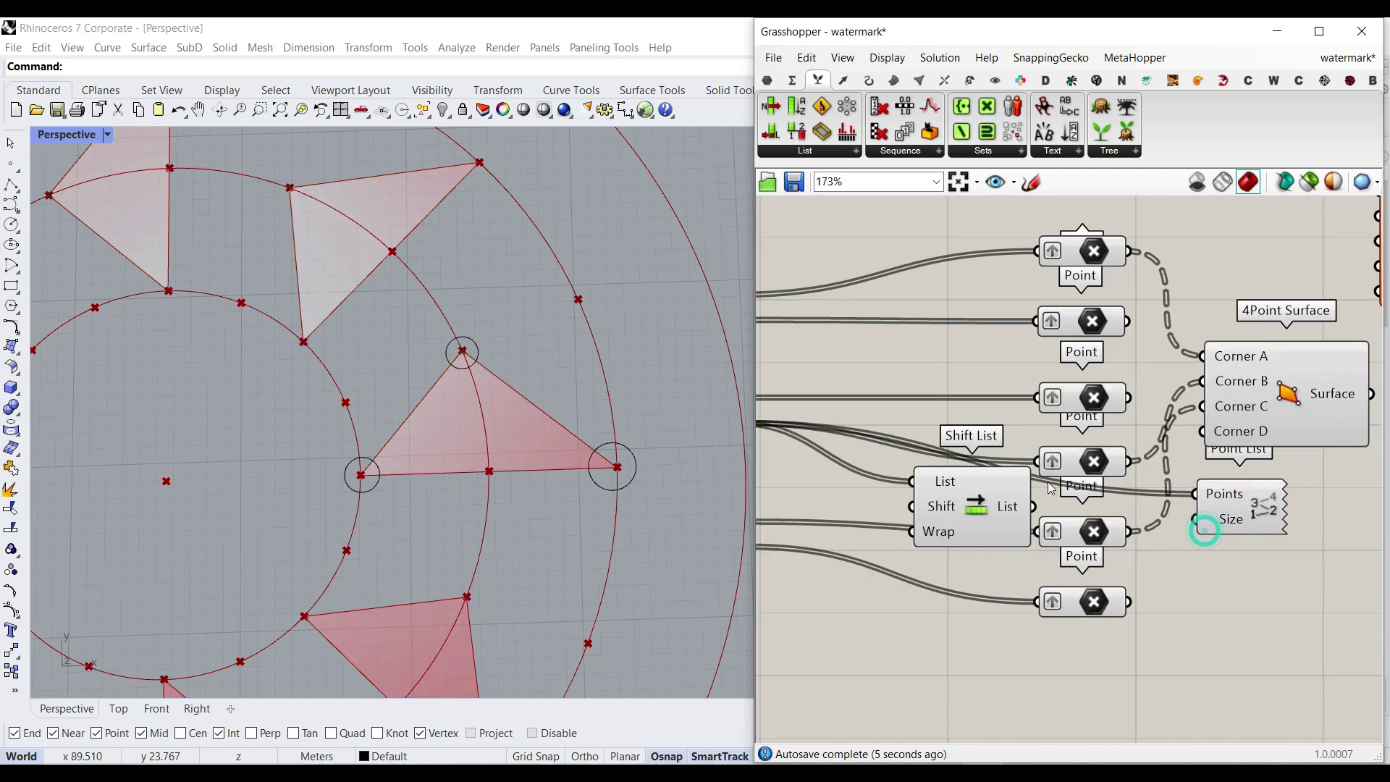
{"action": "left_click_drag", "start_coordinate": [994, 507], "coordinate": [876, 454]}
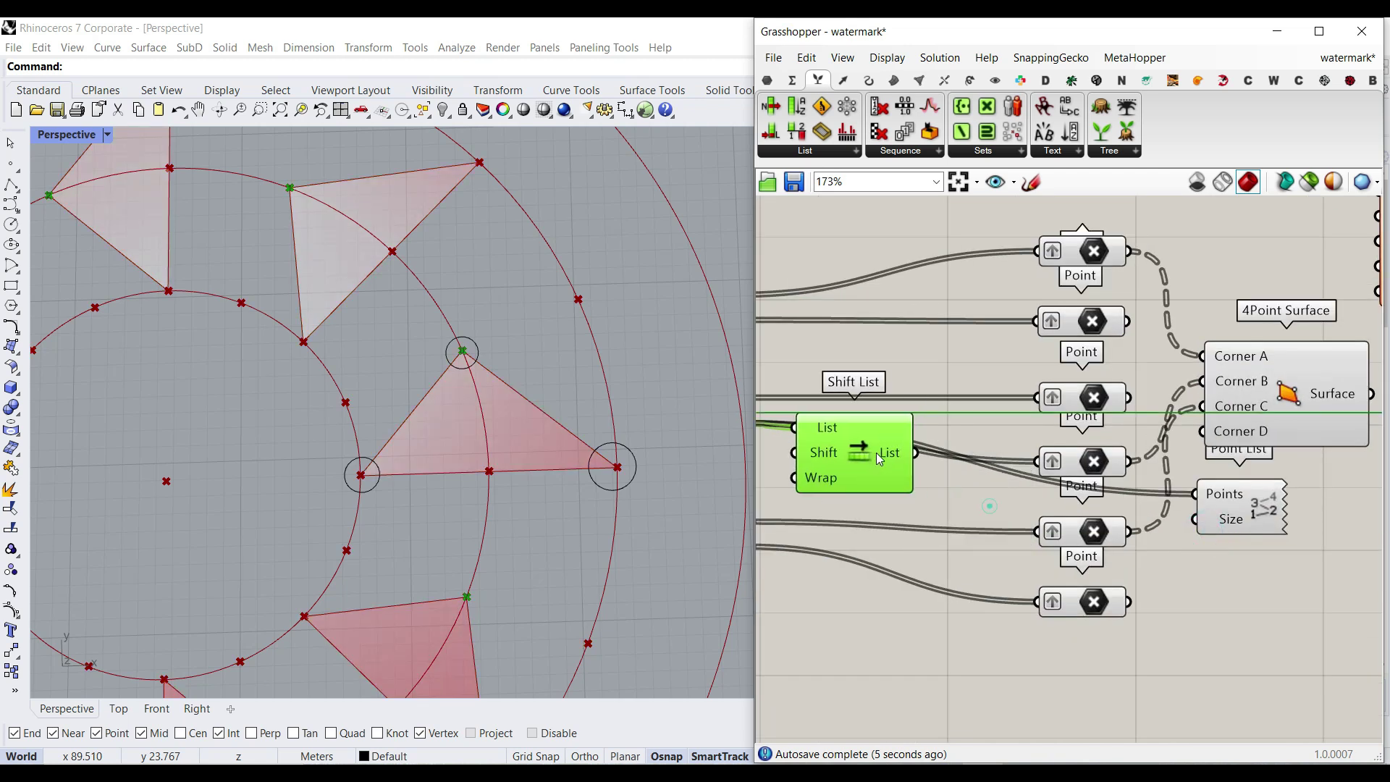
Delete the Point List component and restore the baked index labels in Rhino.
{"action": "left_click", "coordinate": [1217, 516]}
{"action": "key", "text": "Delete"}
{"action": "right_click_drag", "start_coordinate": [836, 475], "coordinate": [924, 489]}
{"action": "left_click", "coordinate": [680, 528]}
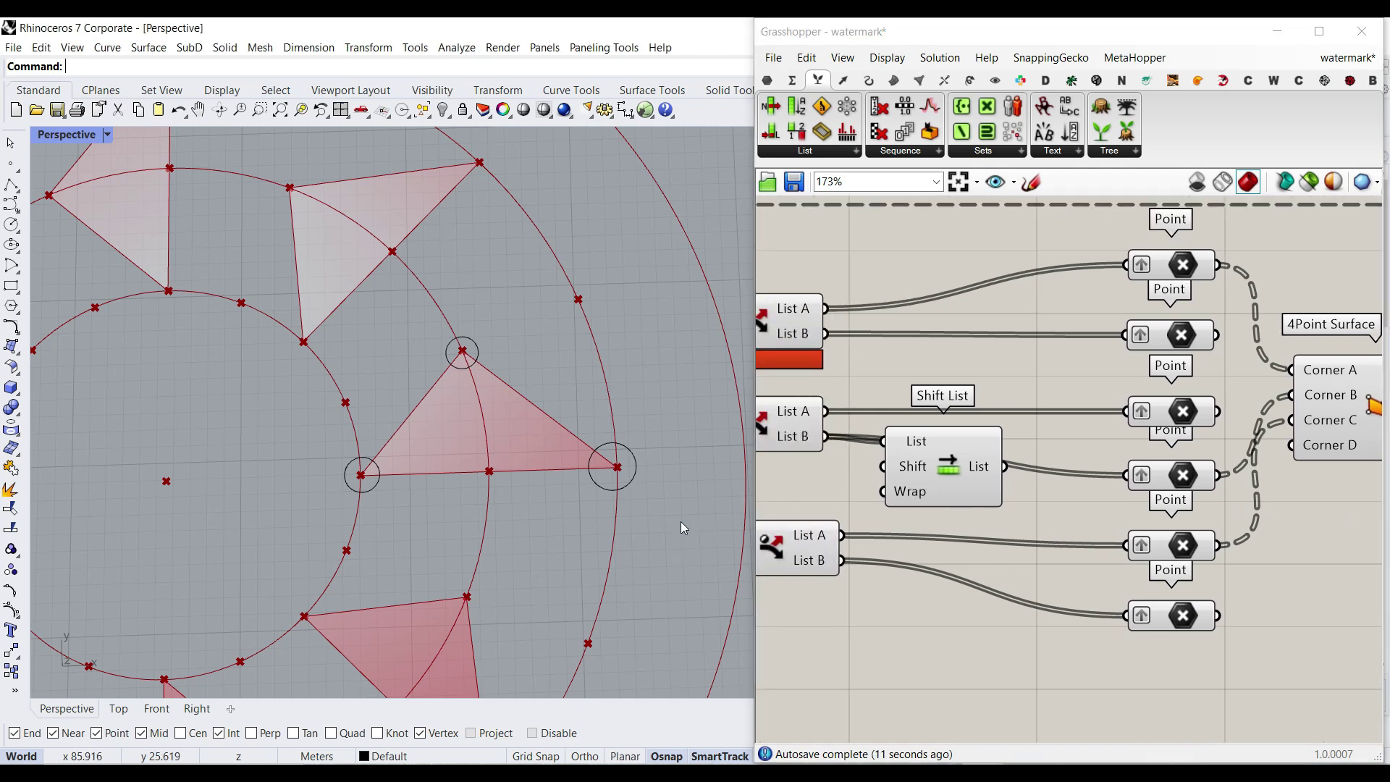
{"action": "key", "text": "ctrl+z"}
{"action": "key", "text": "ctrl+z"}
{"action": "key", "text": "ctrl+z"}
Move Shift List below the Point parameters and set its Shift value to -1.
{"action": "left_click_drag", "start_coordinate": [934, 463], "coordinate": [1017, 659]}
{"action": "scroll", "coordinate": [1017, 659], "scroll_direction": "up", "scroll_amount": 5}
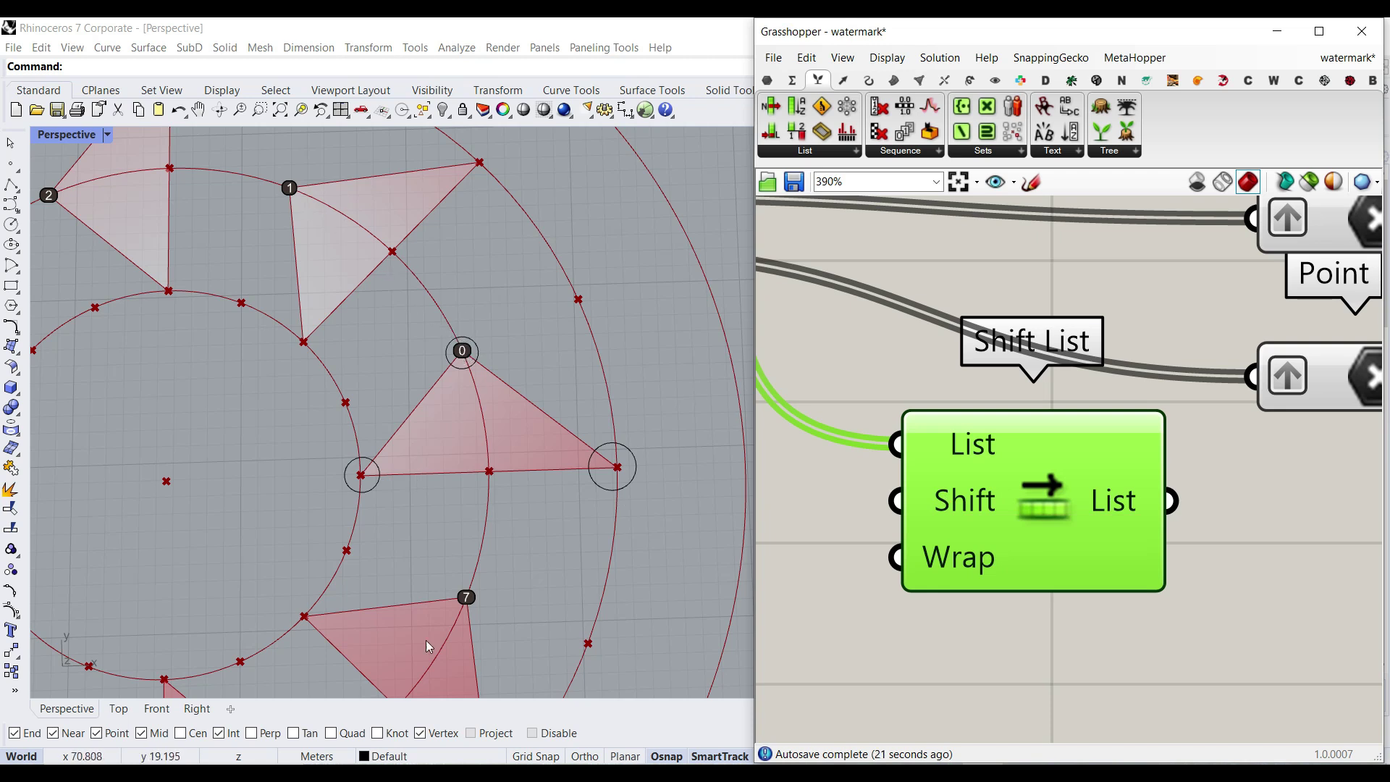
{"action": "right_click_drag", "start_coordinate": [868, 513], "coordinate": [925, 515]}
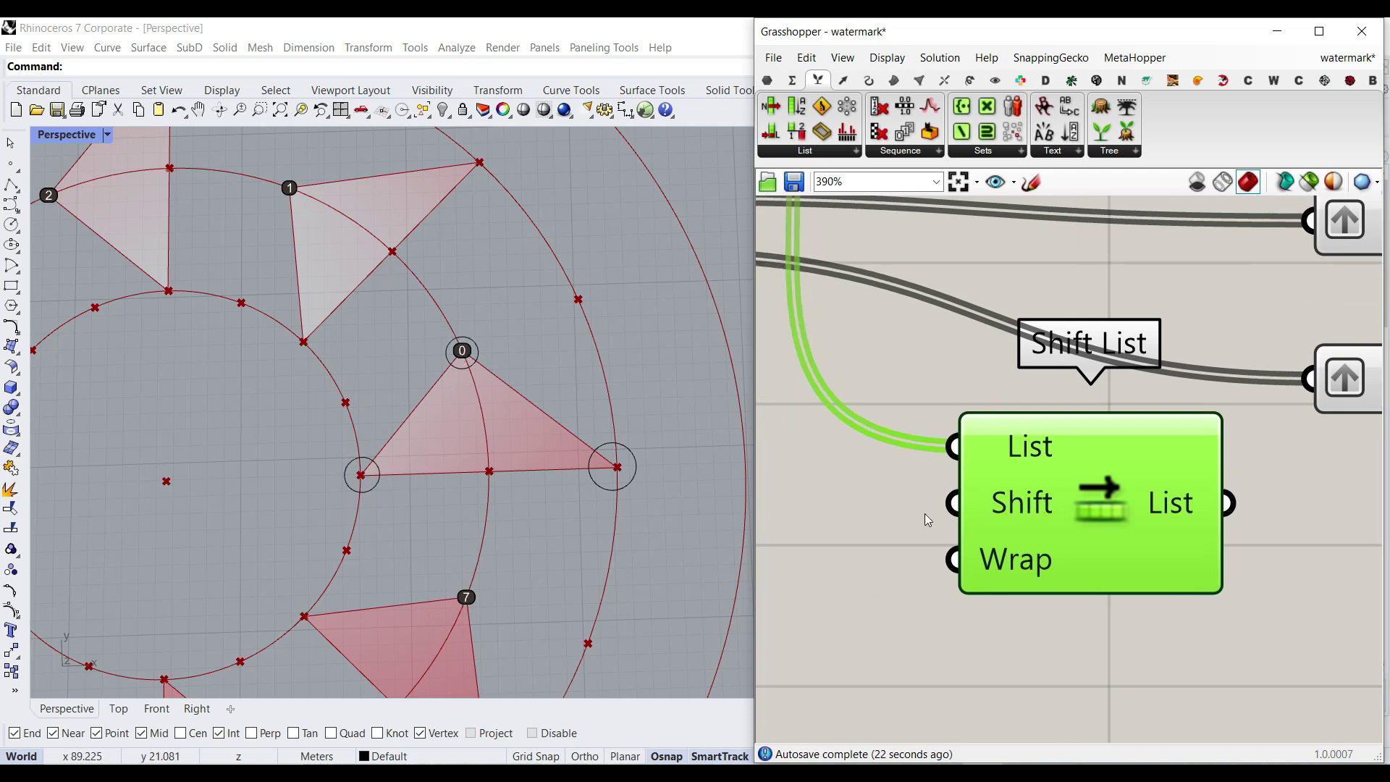
{"action": "right_click", "coordinate": [1031, 499]}
{"action": "mouse_move", "coordinate": [1030, 636]}
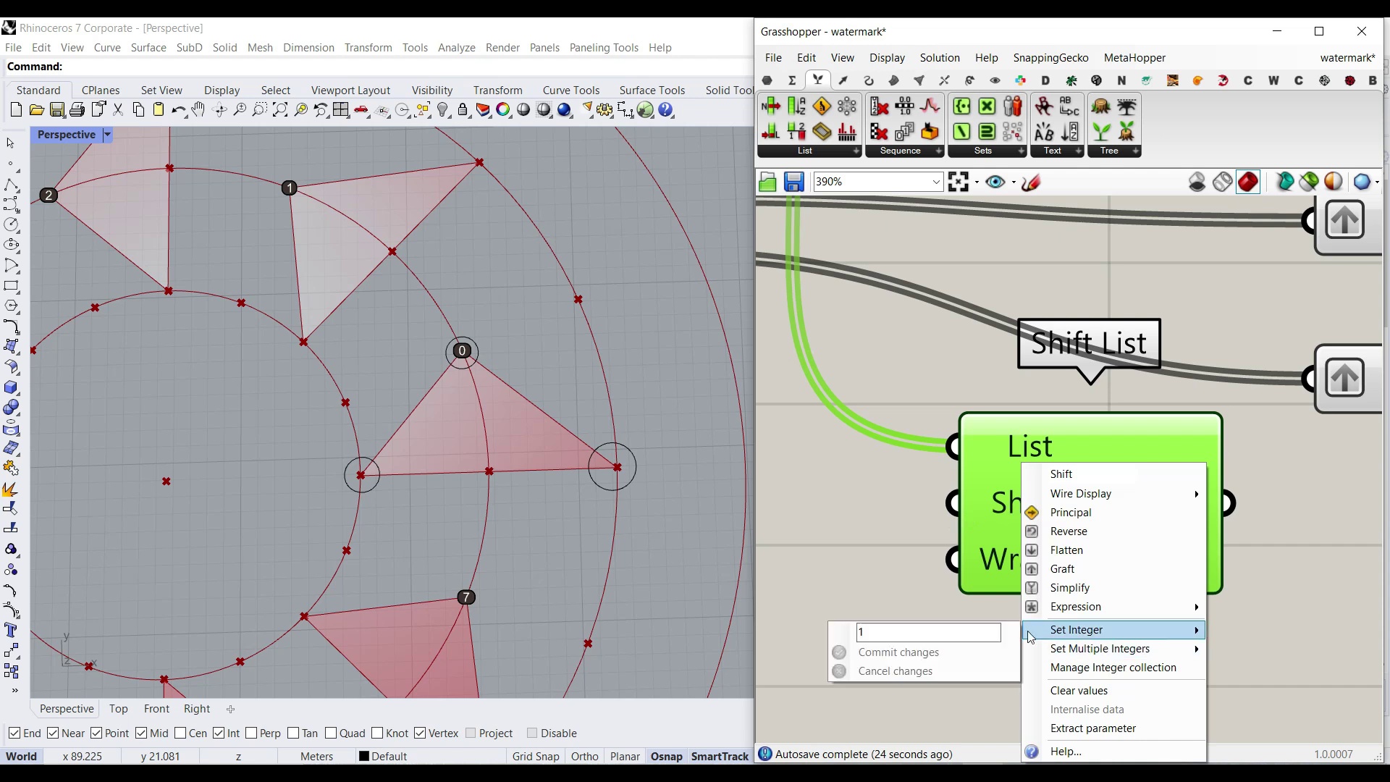
{"action": "left_click", "coordinate": [859, 634]}
{"action": "type", "text": "-"}
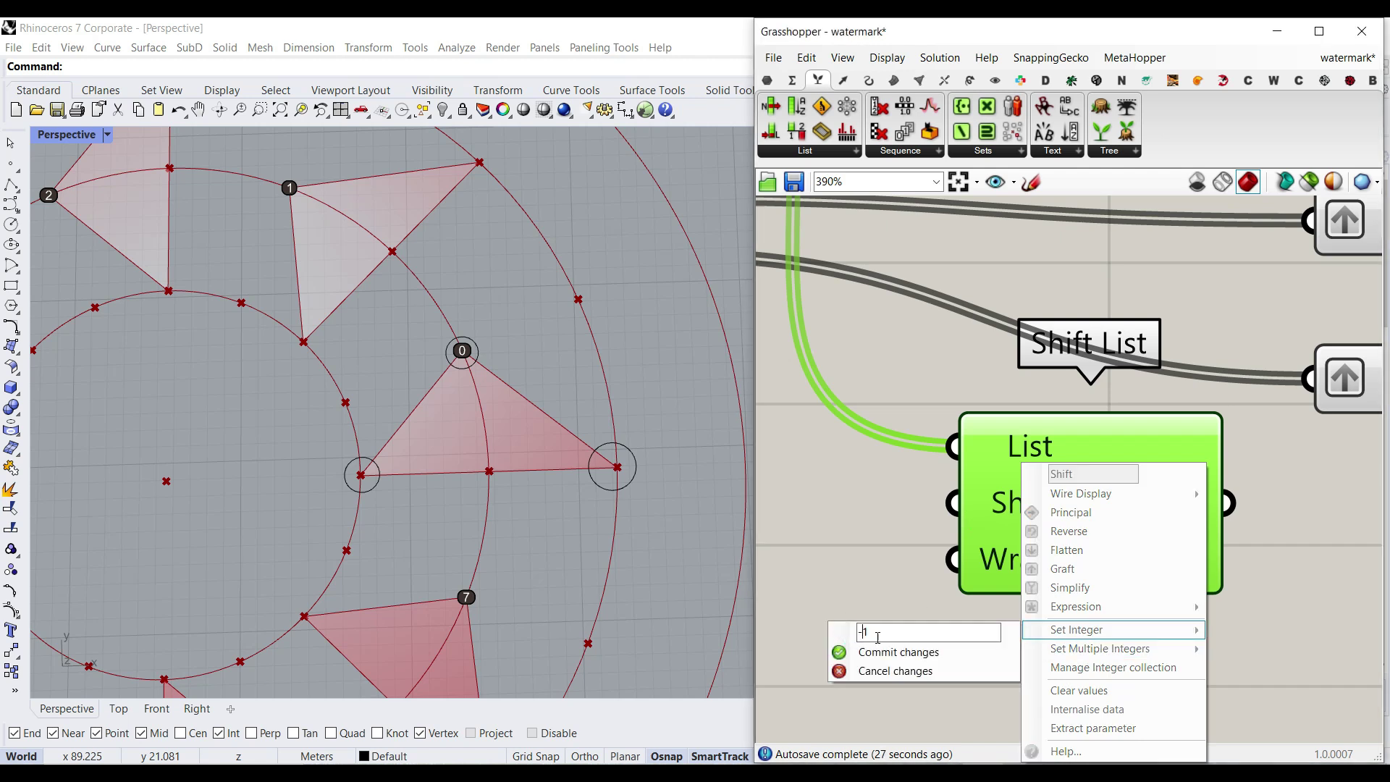
{"action": "left_click", "coordinate": [891, 652]}
{"action": "scroll", "coordinate": [955, 556], "scroll_direction": "down", "scroll_amount": 5}
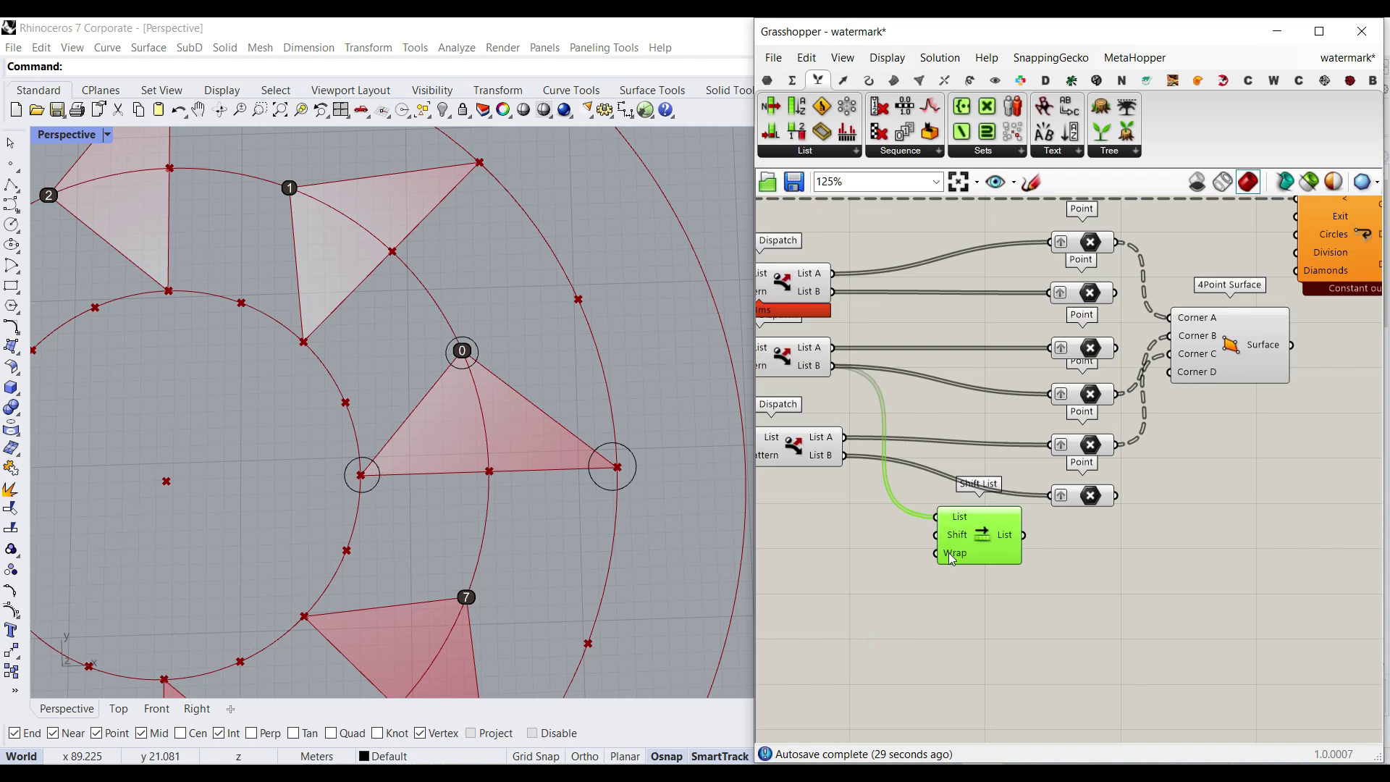
Feed Shift List's output to a duplicated grafted Point parameter and a Point List, and bake the shifted index labels.
{"action": "scroll", "coordinate": [447, 405], "scroll_direction": "down", "scroll_amount": 5}
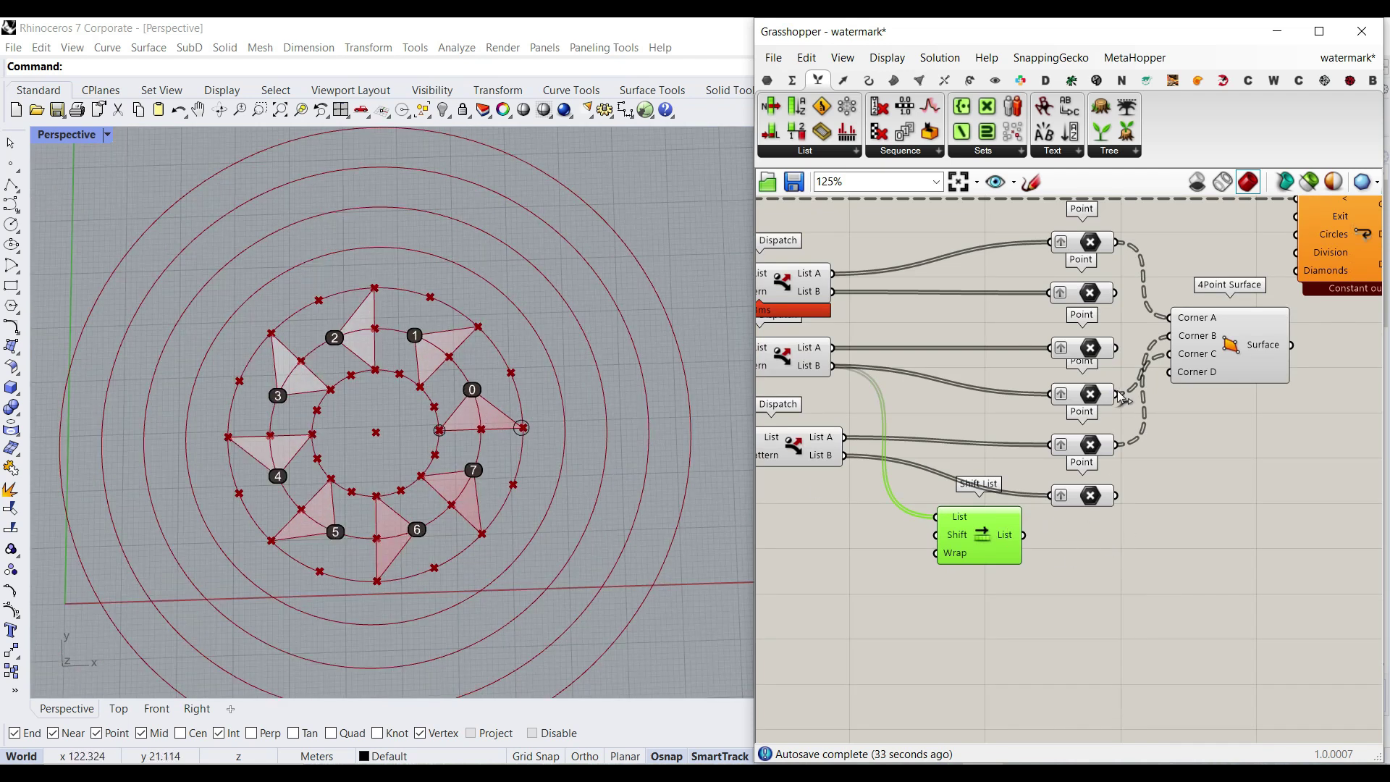
{"action": "left_click", "coordinate": [1086, 400]}
{"action": "left_click_drag", "start_coordinate": [1086, 400], "coordinate": [1080, 554], "text": "alt"}
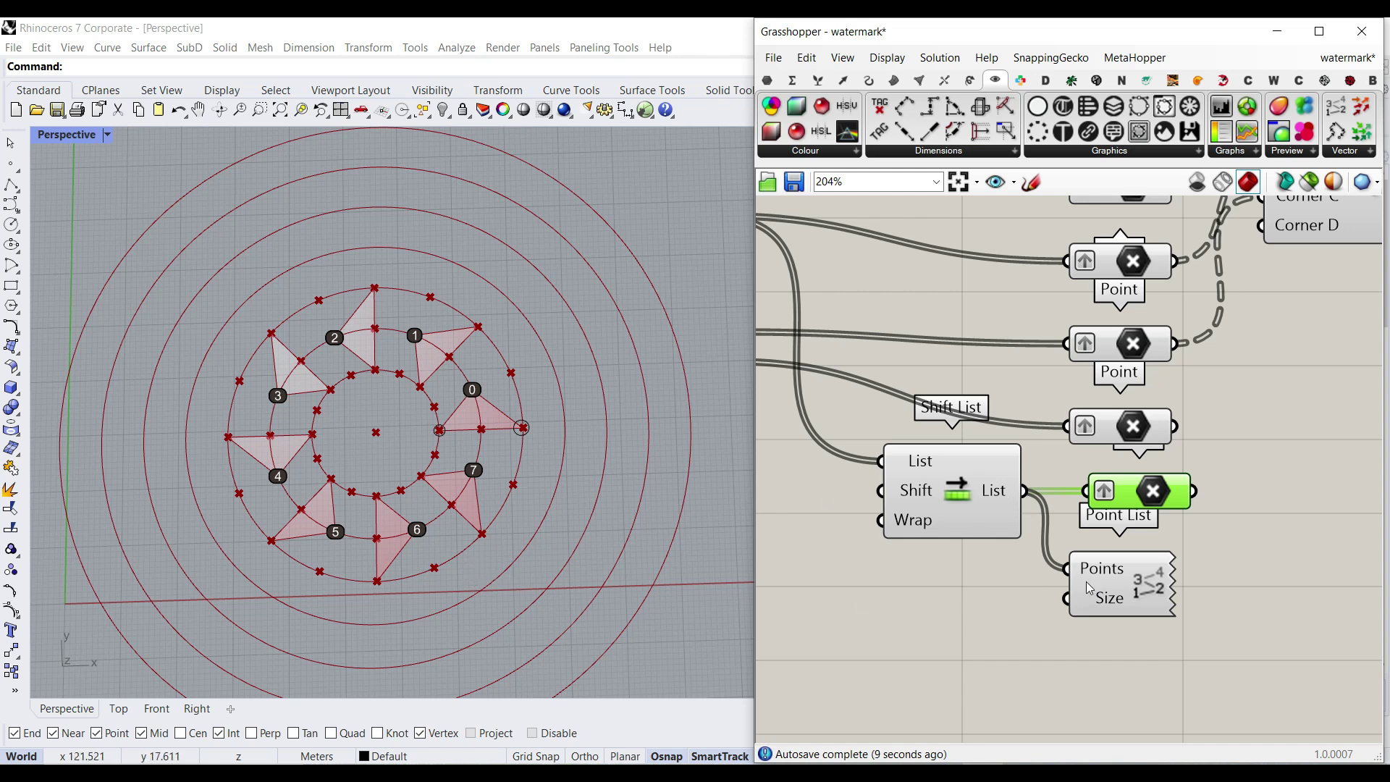
{"action": "right_click", "coordinate": [1151, 575]}
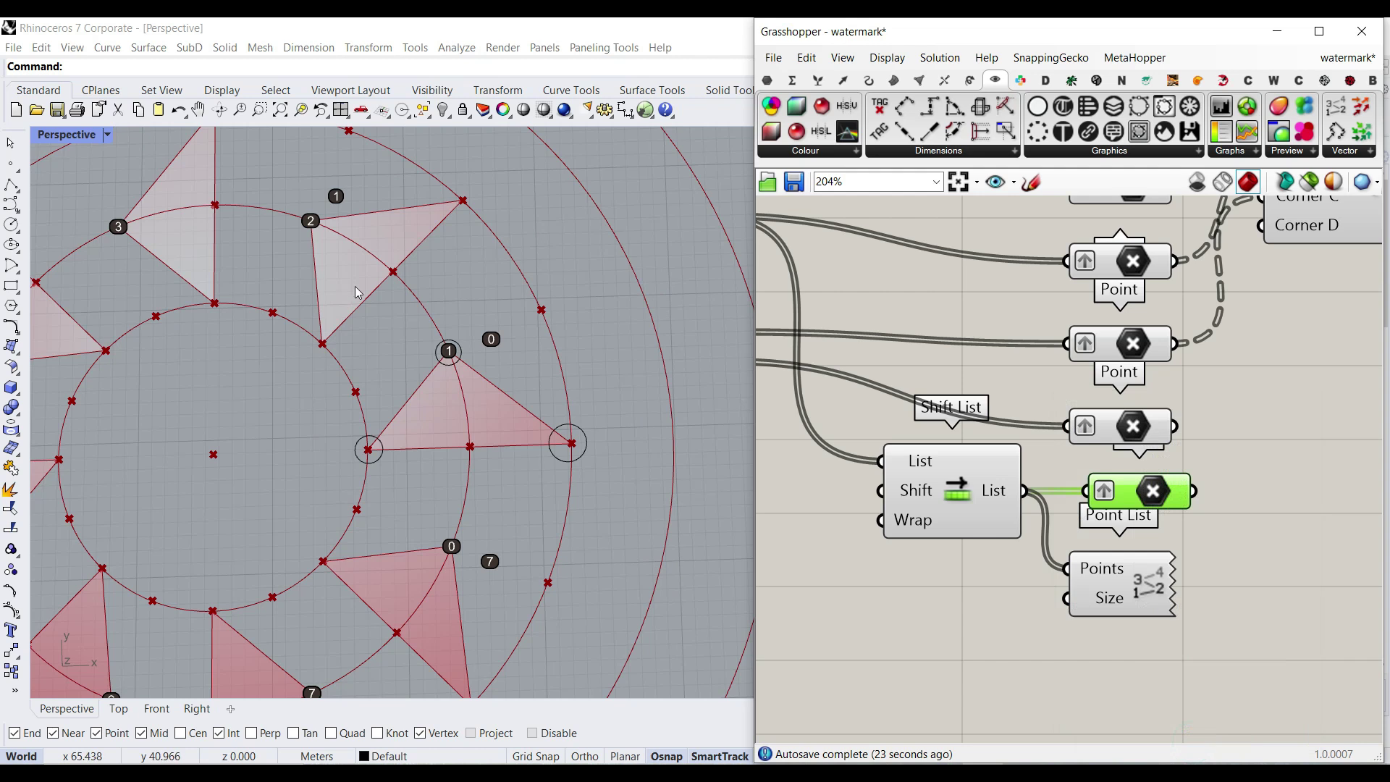
Undo the bake of the shifted labels and the repositioning of the original labels in Rhino.
{"action": "scroll", "coordinate": [423, 371], "scroll_direction": "up", "scroll_amount": 2}
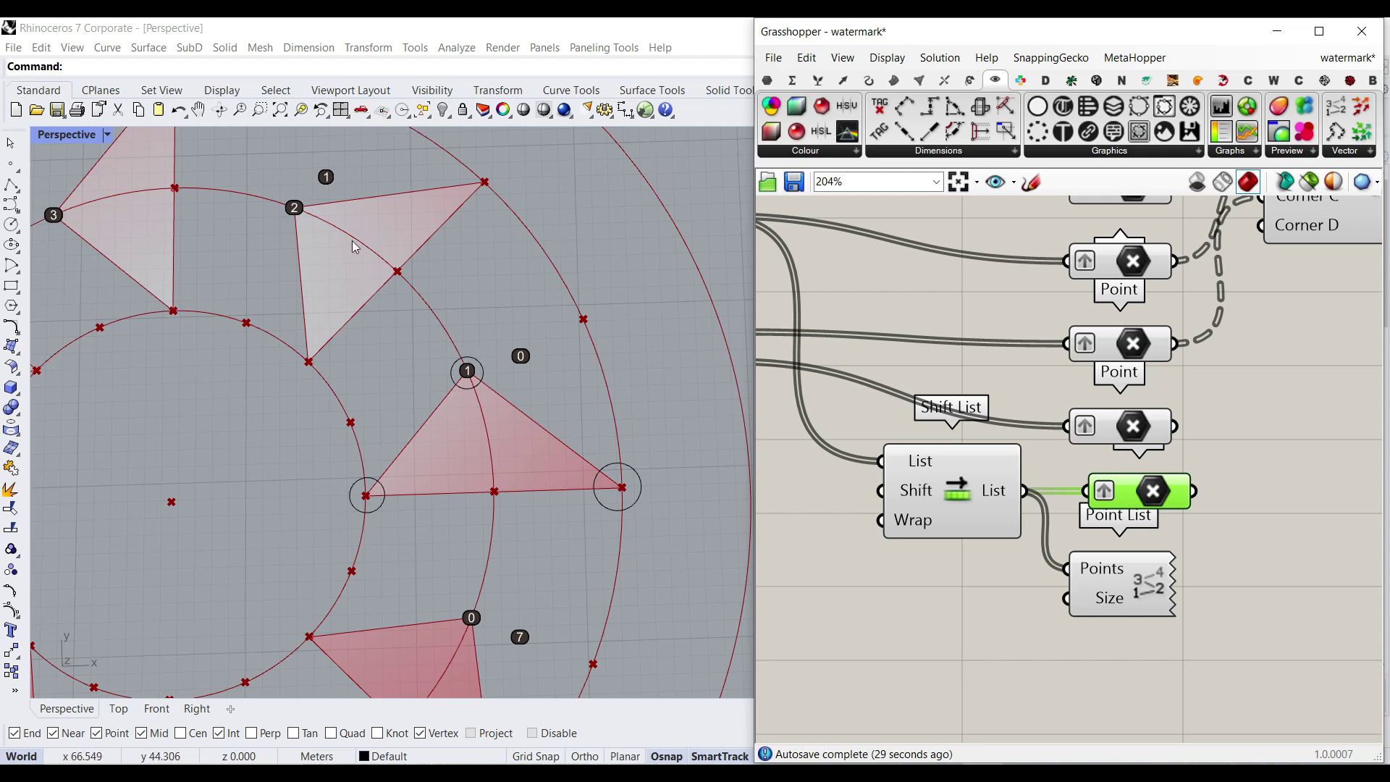
{"action": "left_click", "coordinate": [480, 300]}
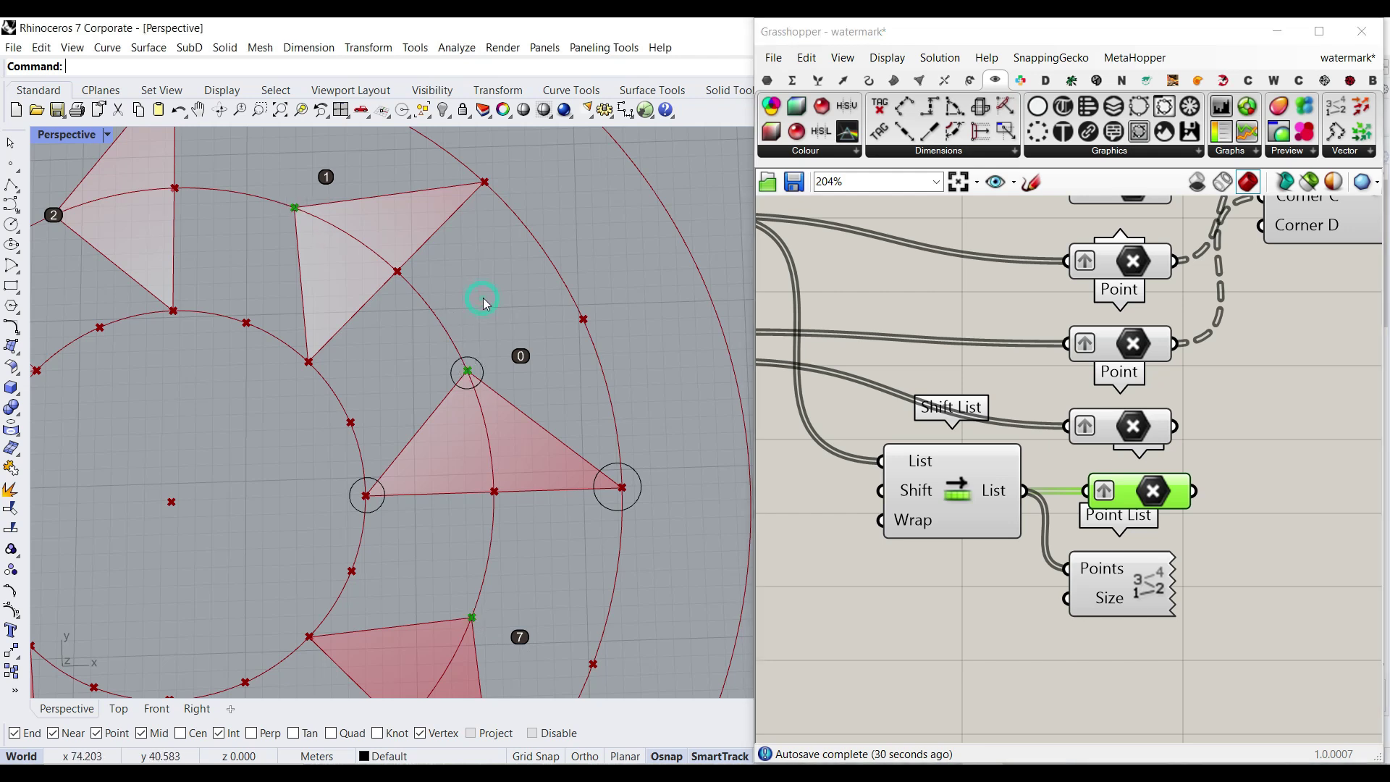
{"action": "key", "text": "ctrl+z"}
{"action": "key", "text": "ctrl+z"}
{"action": "key", "text": "ctrl+z"}
{"action": "key", "text": "ctrl+z"}
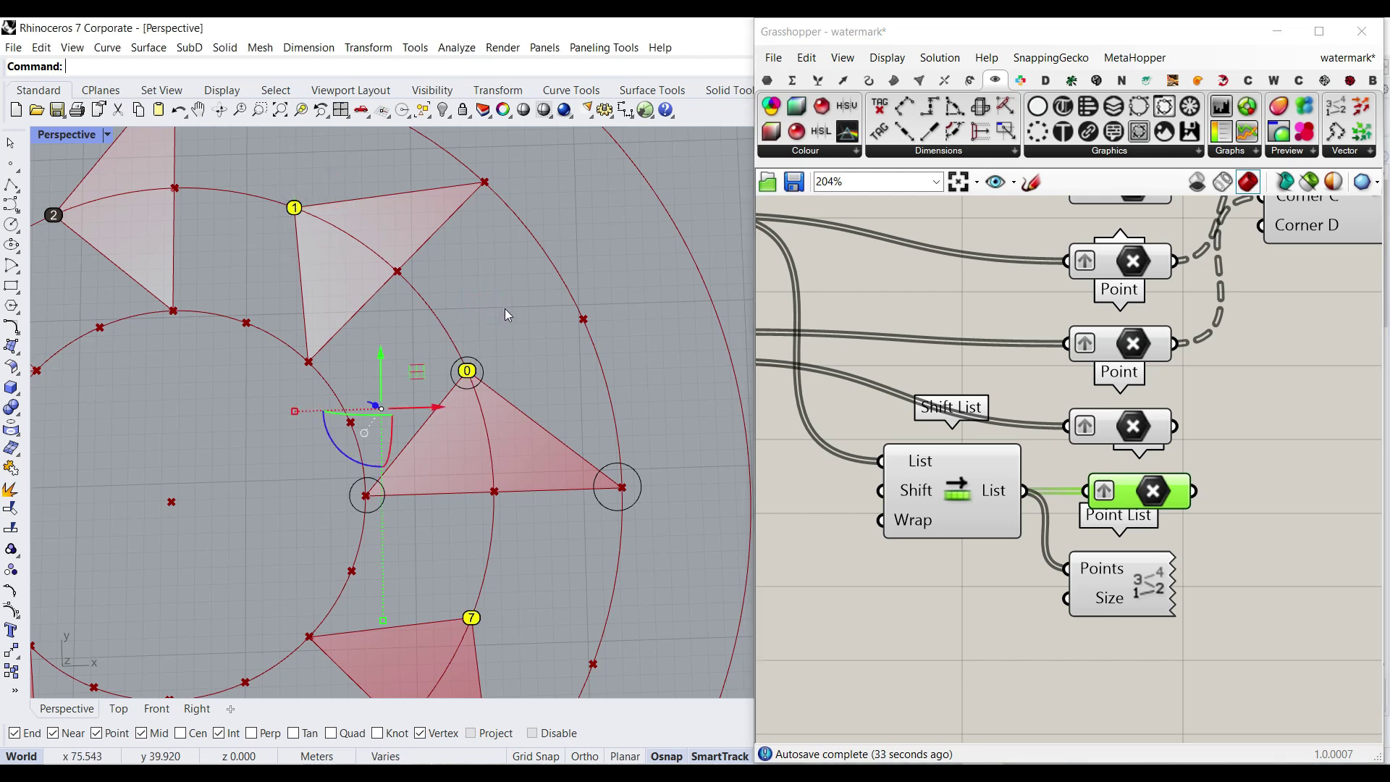
Connect the shifted Point parameter to Corner D and mark its point in Rhino with a small circle.
{"action": "right_click_drag", "start_coordinate": [1231, 515], "coordinate": [993, 598]}
{"action": "left_click_drag", "start_coordinate": [956, 571], "coordinate": [1025, 308]}
{"action": "left_click", "coordinate": [11, 224]}
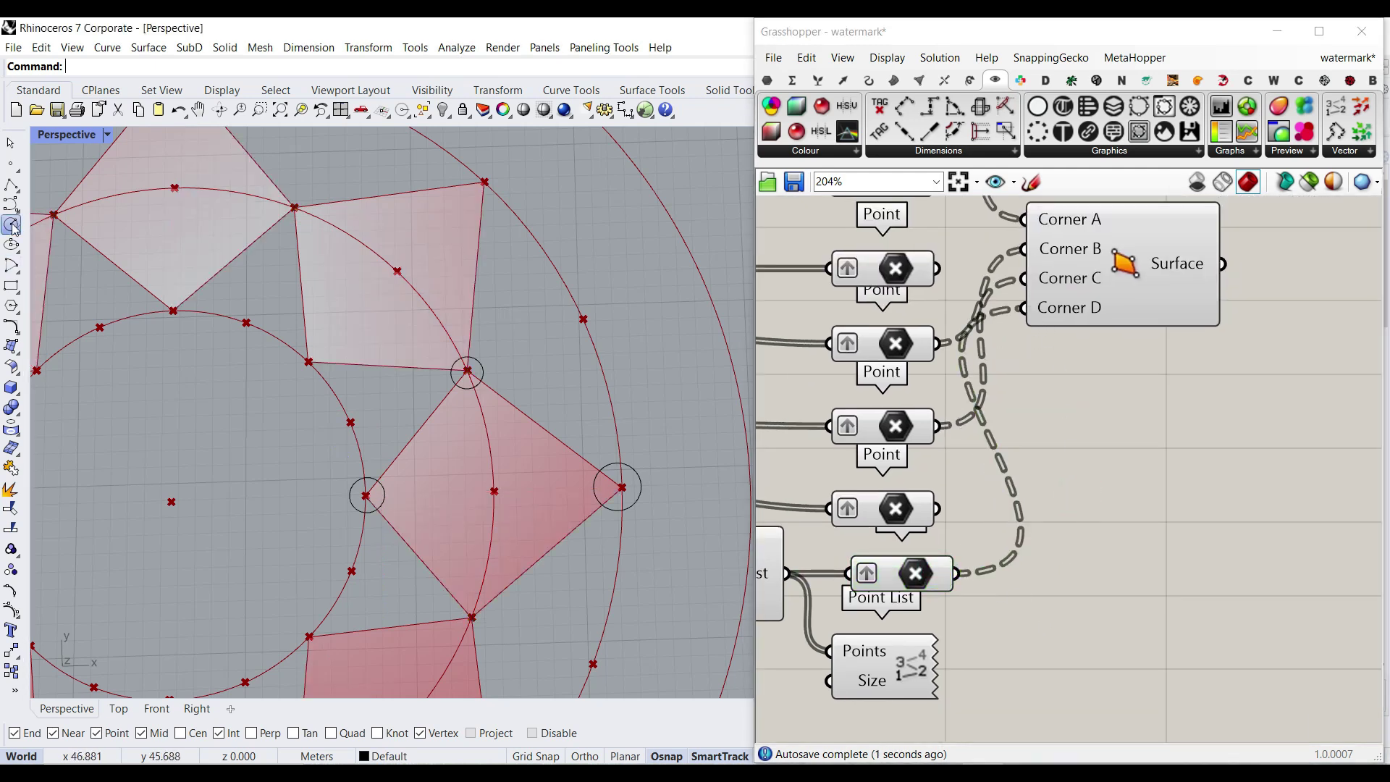
{"action": "key", "text": "Escape"}
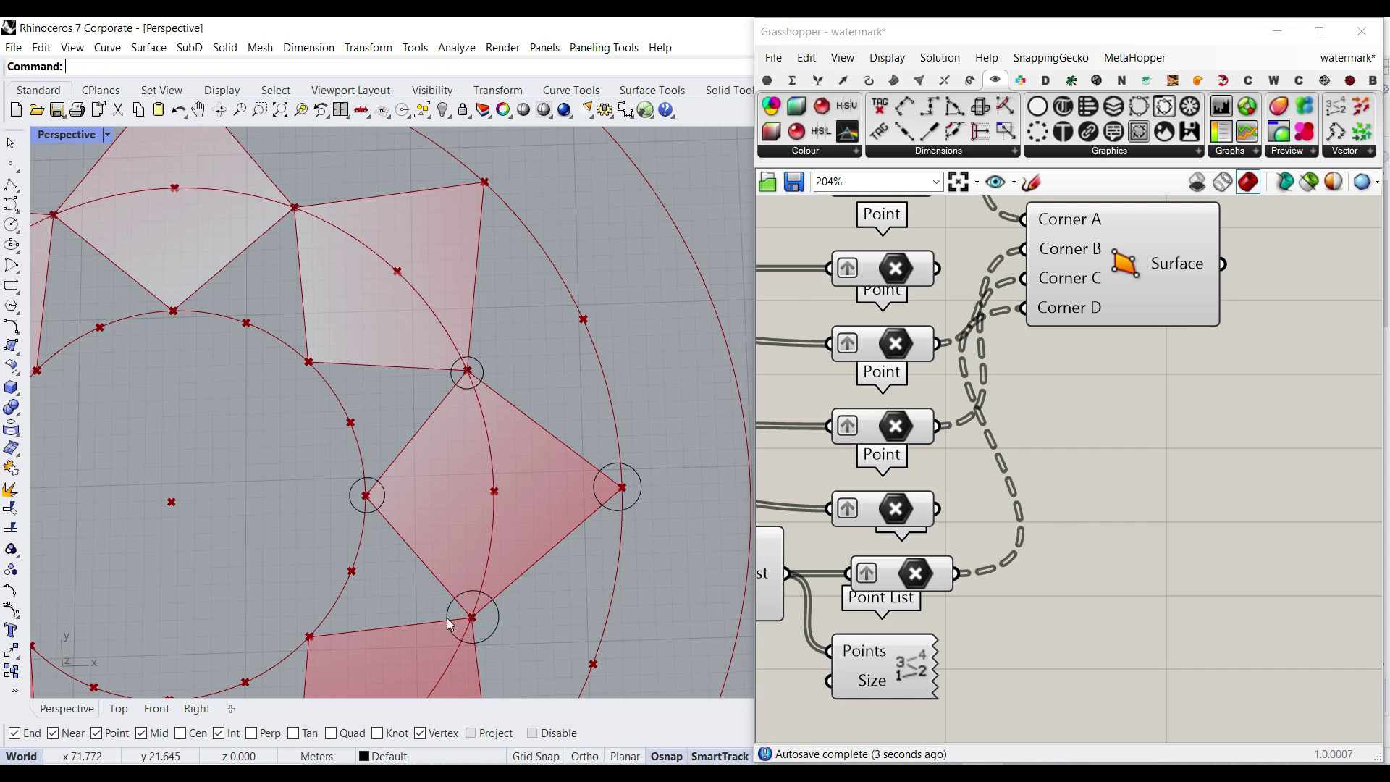
Delete the marker circles in Rhino and the Point List component in the definition.
{"action": "scroll", "coordinate": [499, 568], "scroll_direction": "down", "scroll_amount": 3}
{"action": "scroll", "coordinate": [525, 506], "scroll_direction": "down", "scroll_amount": 4}
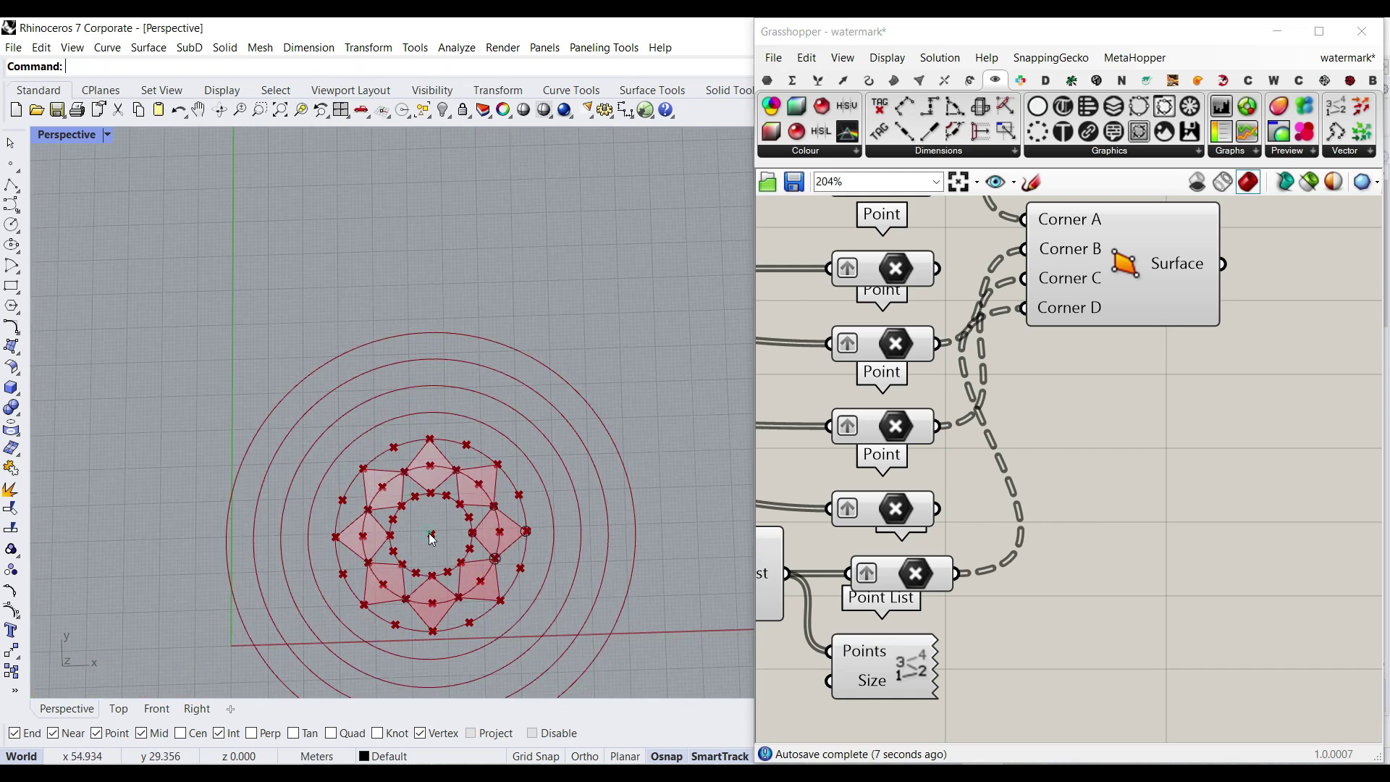
{"action": "left_click_drag", "start_coordinate": [503, 539], "coordinate": [467, 569]}
{"action": "key", "text": "Escape"}
{"action": "right_click_drag", "start_coordinate": [913, 676], "coordinate": [1020, 656]}
{"action": "scroll", "coordinate": [1006, 660], "scroll_direction": "down", "scroll_amount": 6}
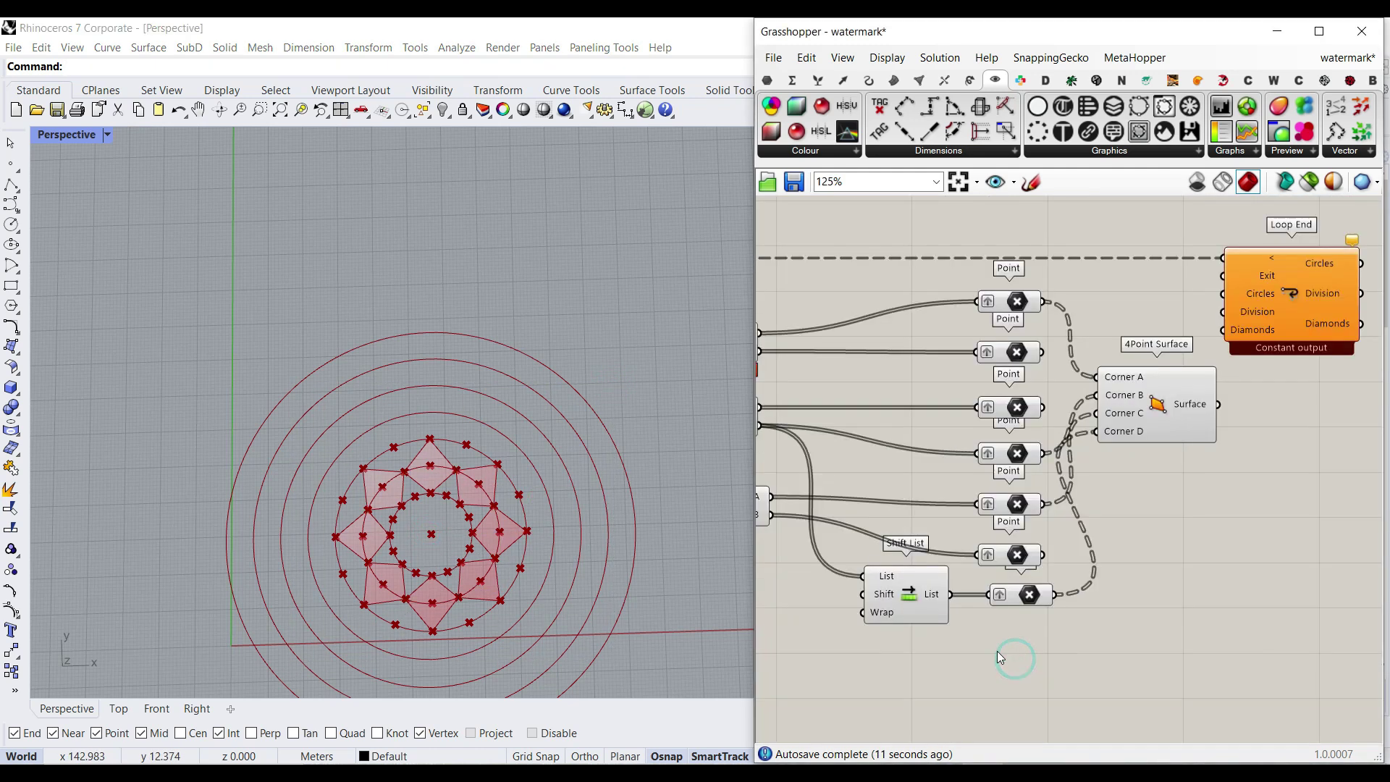
Hide the previews of the Point parameters located before the 4Point Surface.
{"action": "left_click_drag", "start_coordinate": [1064, 657], "coordinate": [905, 405]}
{"action": "right_click", "coordinate": [919, 389]}
{"action": "left_click", "coordinate": [948, 420]}
Set the Division slider to 17 to test an odd number of divisions.
{"action": "right_click_drag", "start_coordinate": [949, 419], "coordinate": [1332, 399]}
{"action": "scroll", "coordinate": [934, 518], "scroll_direction": "up", "scroll_amount": 7}
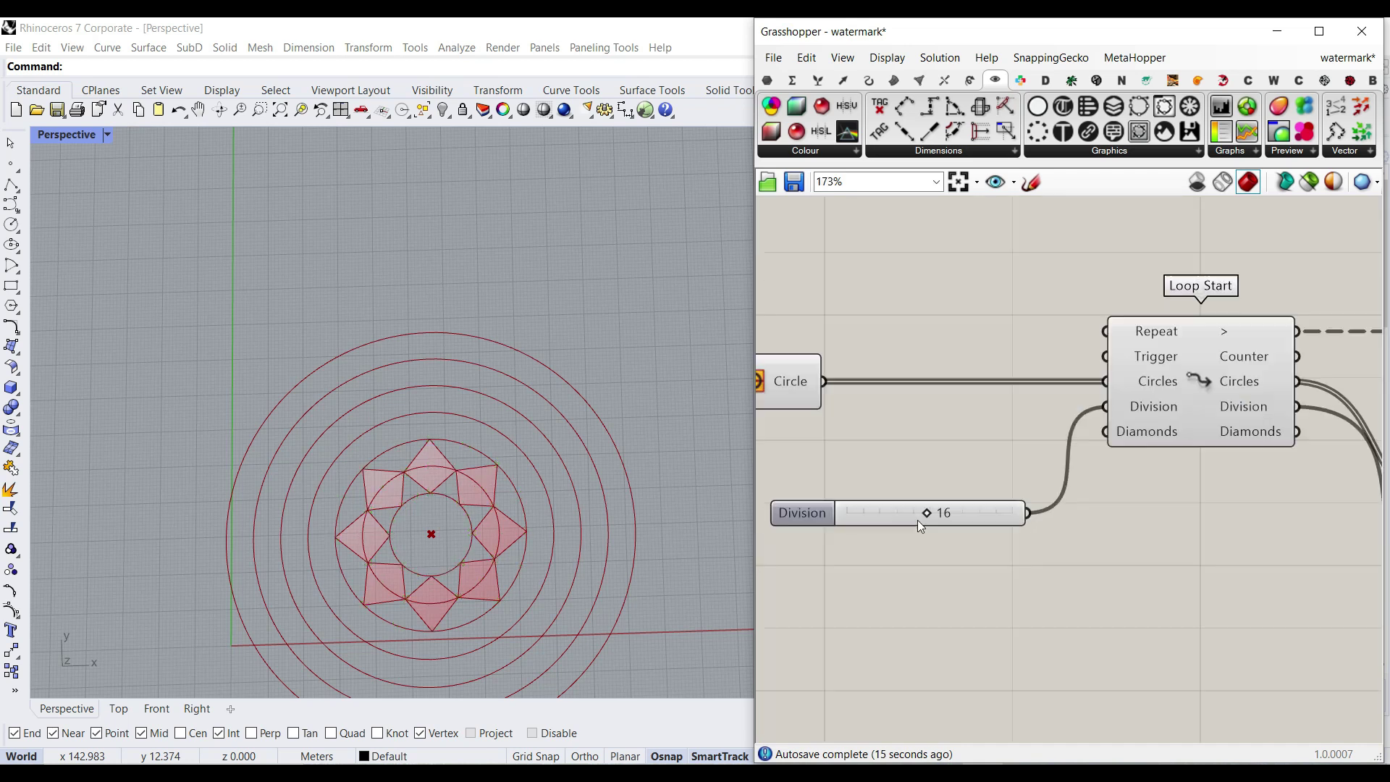
{"action": "left_click_drag", "start_coordinate": [928, 514], "coordinate": [937, 514]}
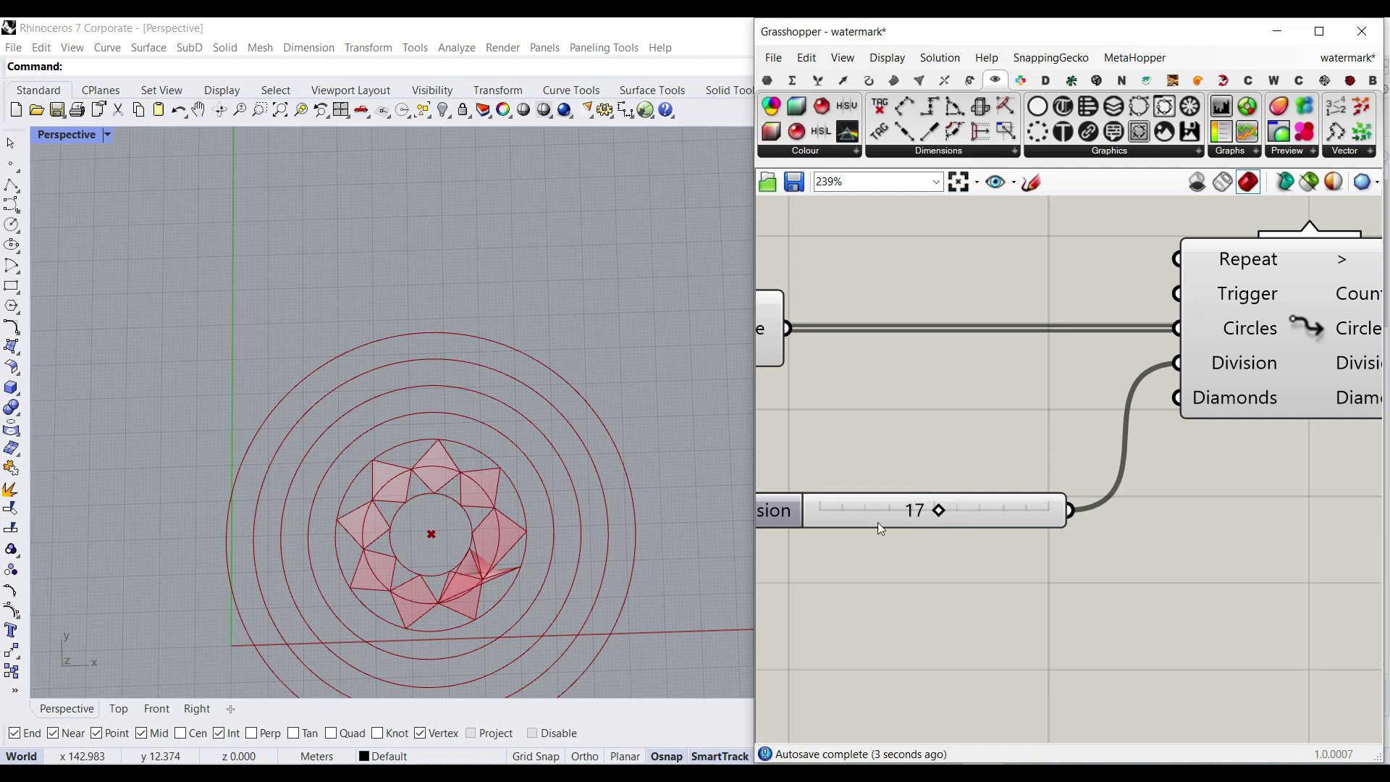
{"action": "scroll", "coordinate": [493, 589], "scroll_direction": "up", "scroll_amount": 3}
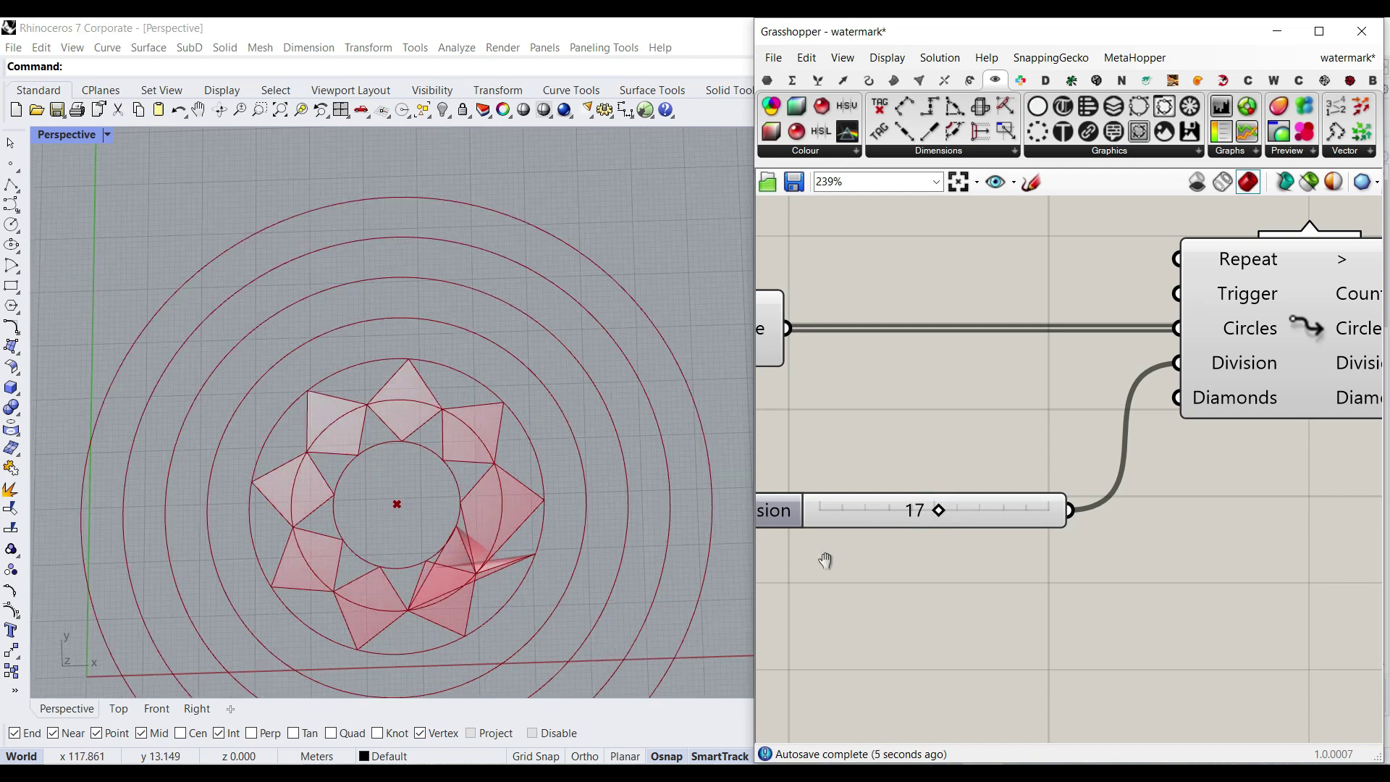
Restrict the Division slider to even numbers and set it to 22.
{"action": "right_click_drag", "start_coordinate": [825, 561], "coordinate": [831, 523]}
{"action": "left_click", "coordinate": [835, 507]}
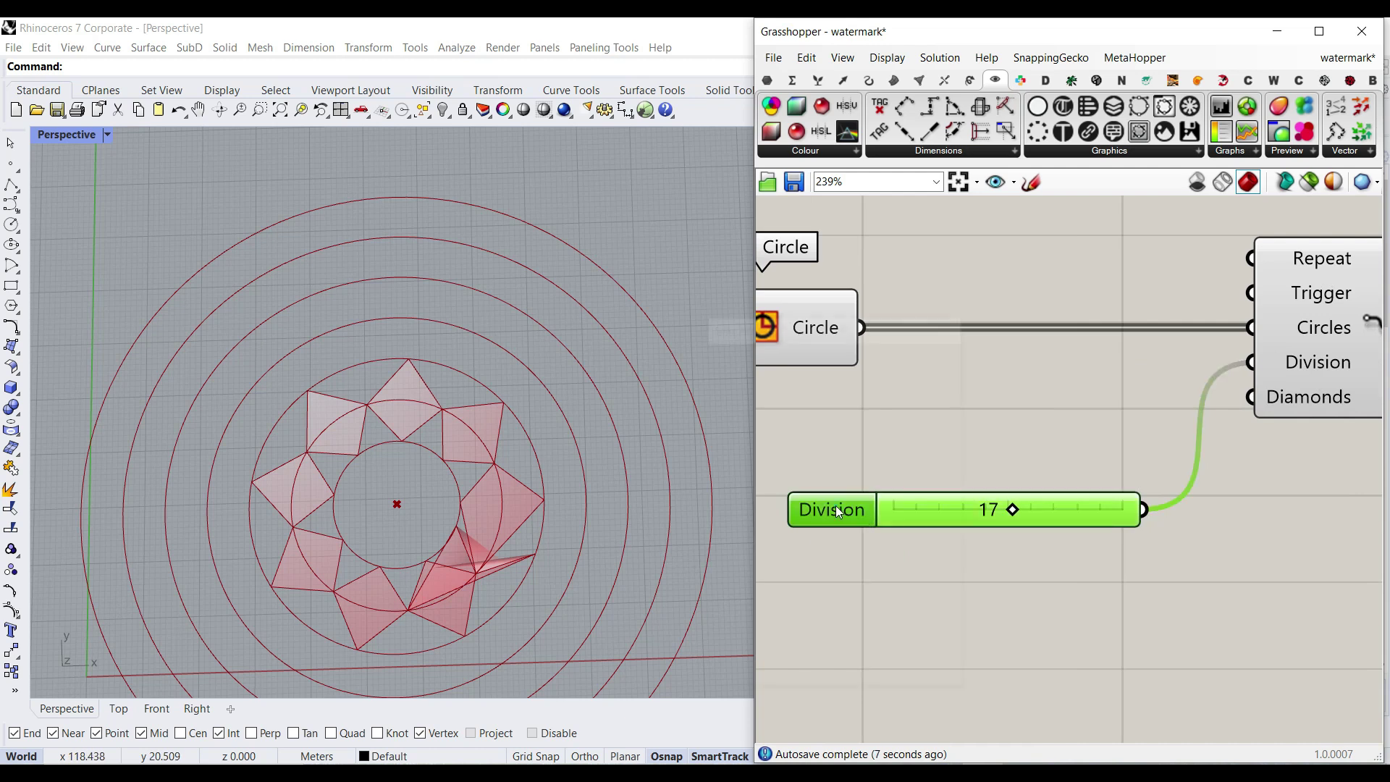
{"action": "double_click", "coordinate": [835, 505]}
{"action": "left_click", "coordinate": [897, 457]}
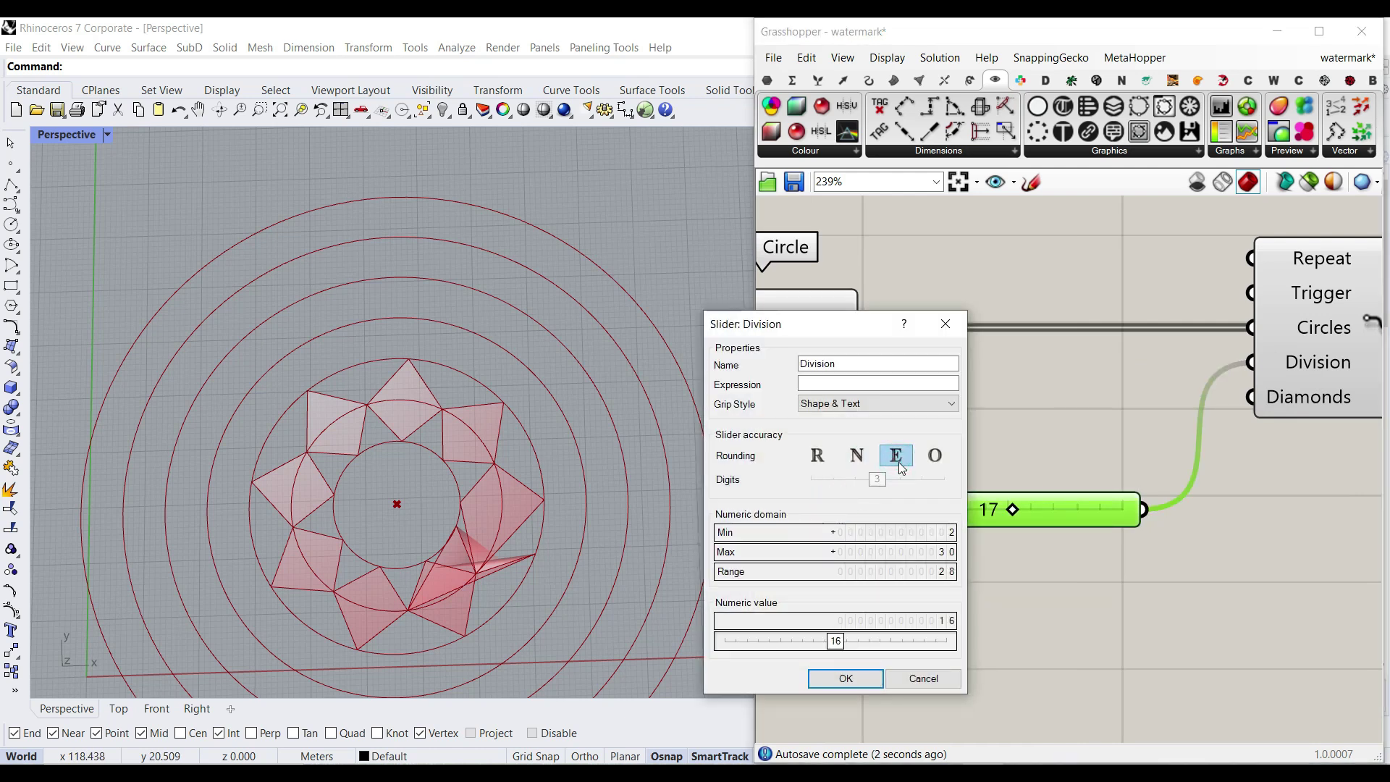
{"action": "left_click", "coordinate": [845, 677]}
{"action": "left_click_drag", "start_coordinate": [1009, 511], "coordinate": [1055, 511]}
Set the First Circle's radius to 9.7, the Radius Increase to 9.0 and the number of circles to 6.
{"action": "scroll", "coordinate": [1057, 514], "scroll_direction": "down", "scroll_amount": 5}
{"action": "scroll", "coordinate": [916, 475], "scroll_direction": "up", "scroll_amount": 4}
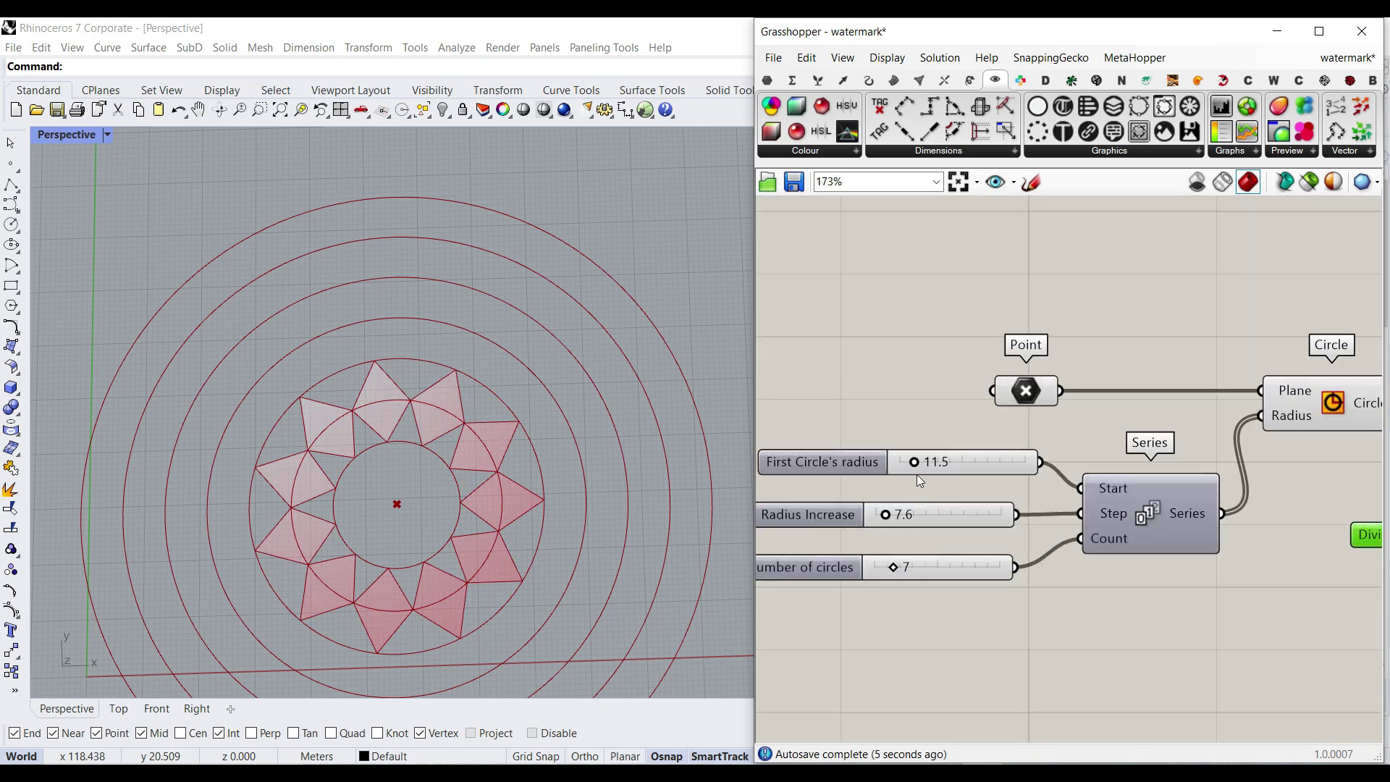
{"action": "scroll", "coordinate": [916, 475], "scroll_direction": "up", "scroll_amount": 3}
{"action": "mouse_move", "coordinate": [913, 453]}
{"action": "left_mouse_down"}
{"action": "mouse_move", "coordinate": [928, 454]}
{"action": "mouse_move", "coordinate": [907, 454]}
{"action": "left_mouse_up"}
{"action": "left_click_drag", "start_coordinate": [869, 545], "coordinate": [873, 542]}
{"action": "mouse_move", "coordinate": [878, 624]}
{"action": "left_mouse_down"}
{"action": "mouse_move", "coordinate": [892, 624]}
{"action": "mouse_move", "coordinate": [848, 621]}
{"action": "mouse_move", "coordinate": [874, 620]}
{"action": "left_mouse_up"}
{"action": "scroll", "coordinate": [428, 436], "scroll_direction": "down", "scroll_amount": 6}
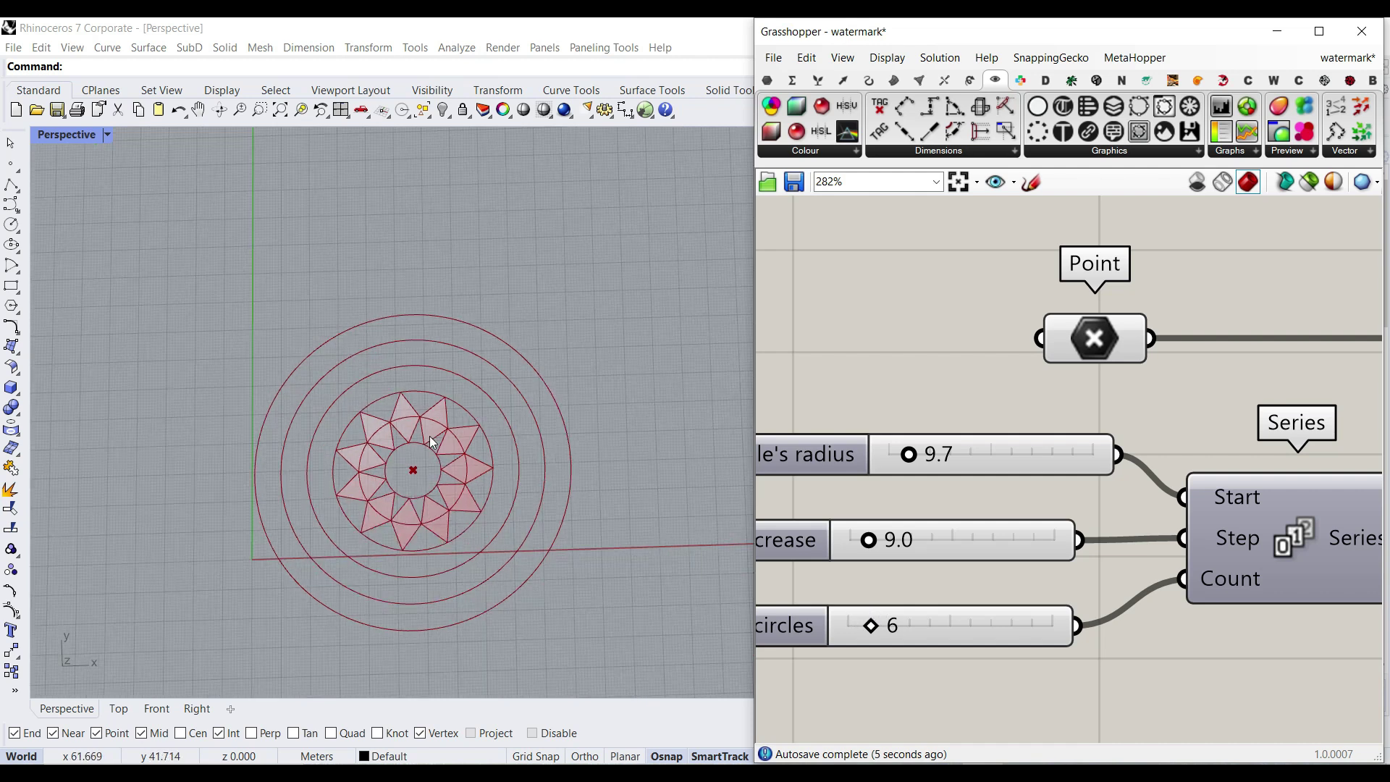
{"action": "scroll", "coordinate": [430, 464], "scroll_direction": "up", "scroll_amount": 14}
{"action": "scroll", "coordinate": [435, 503], "scroll_direction": "down", "scroll_amount": 6}
Move the Loop End component farther away from the 4Point Surface to free space on the canvas.
{"action": "scroll", "coordinate": [962, 469], "scroll_direction": "down", "scroll_amount": 7}
{"action": "right_click_drag", "start_coordinate": [1374, 511], "coordinate": [760, 502]}
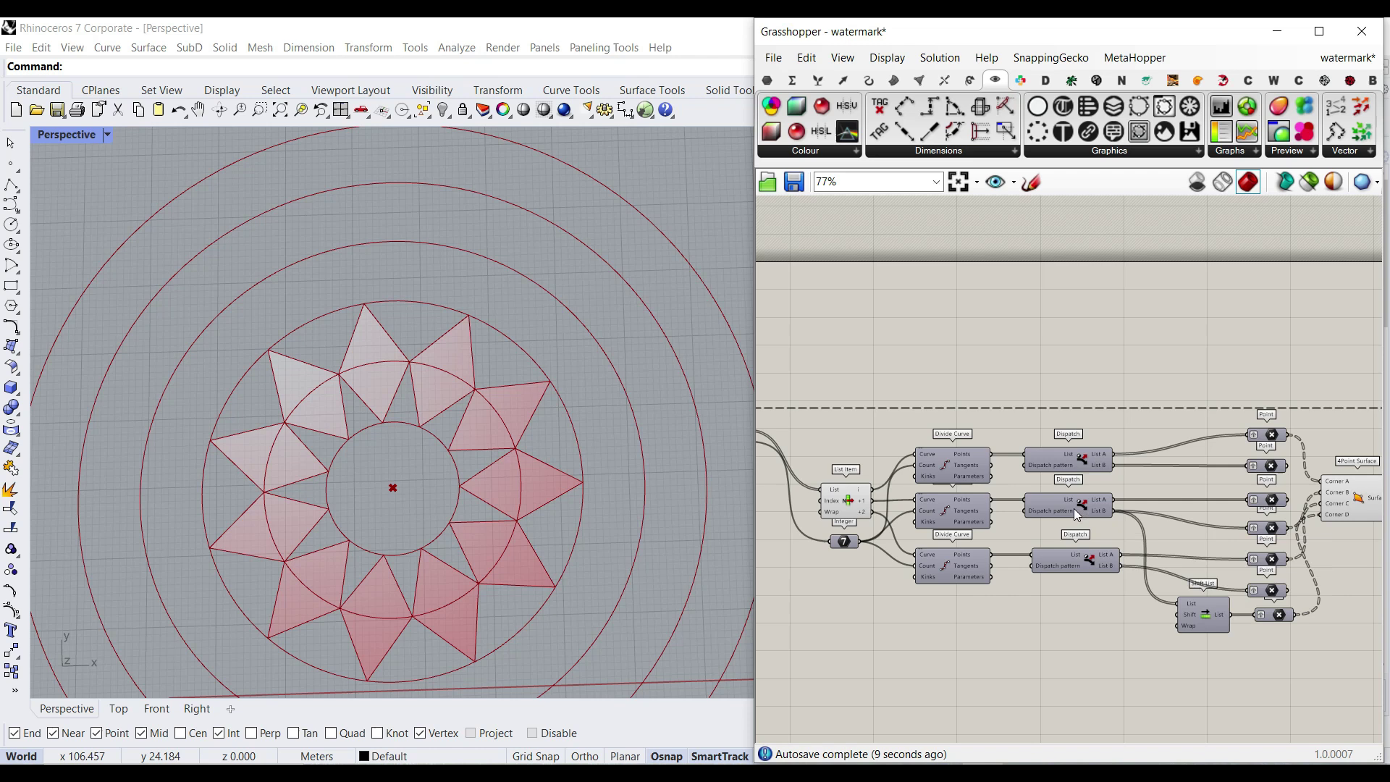
{"action": "right_click_drag", "start_coordinate": [1352, 546], "coordinate": [1178, 540]}
{"action": "left_click_drag", "start_coordinate": [1250, 406], "coordinate": [1320, 406]}
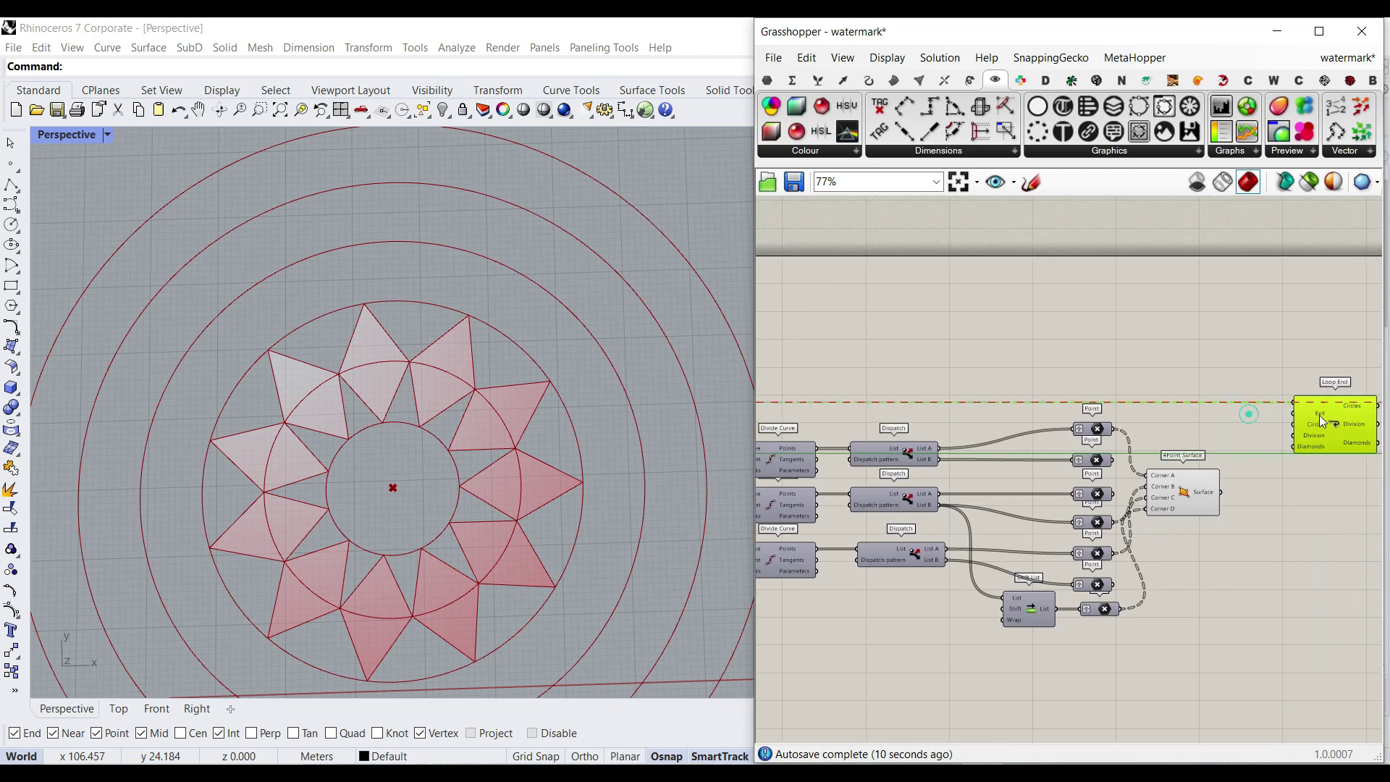
{"action": "left_click", "coordinate": [1248, 567]}
Move the unused Point parameters of the first and second Dispatch components close to their Dispatch outputs.
{"action": "scroll", "coordinate": [1248, 567], "scroll_direction": "up", "scroll_amount": 3}
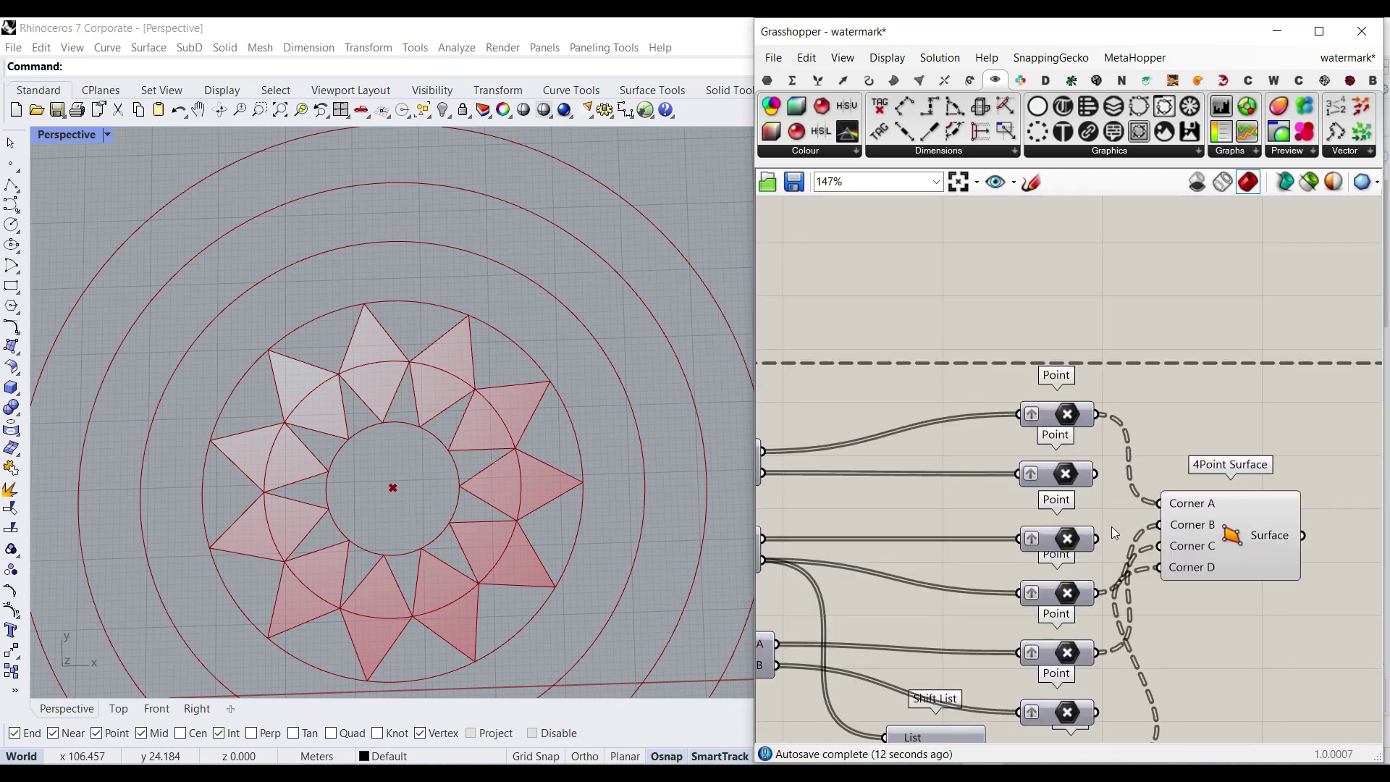
{"action": "right_click_drag", "start_coordinate": [981, 492], "coordinate": [1058, 509]}
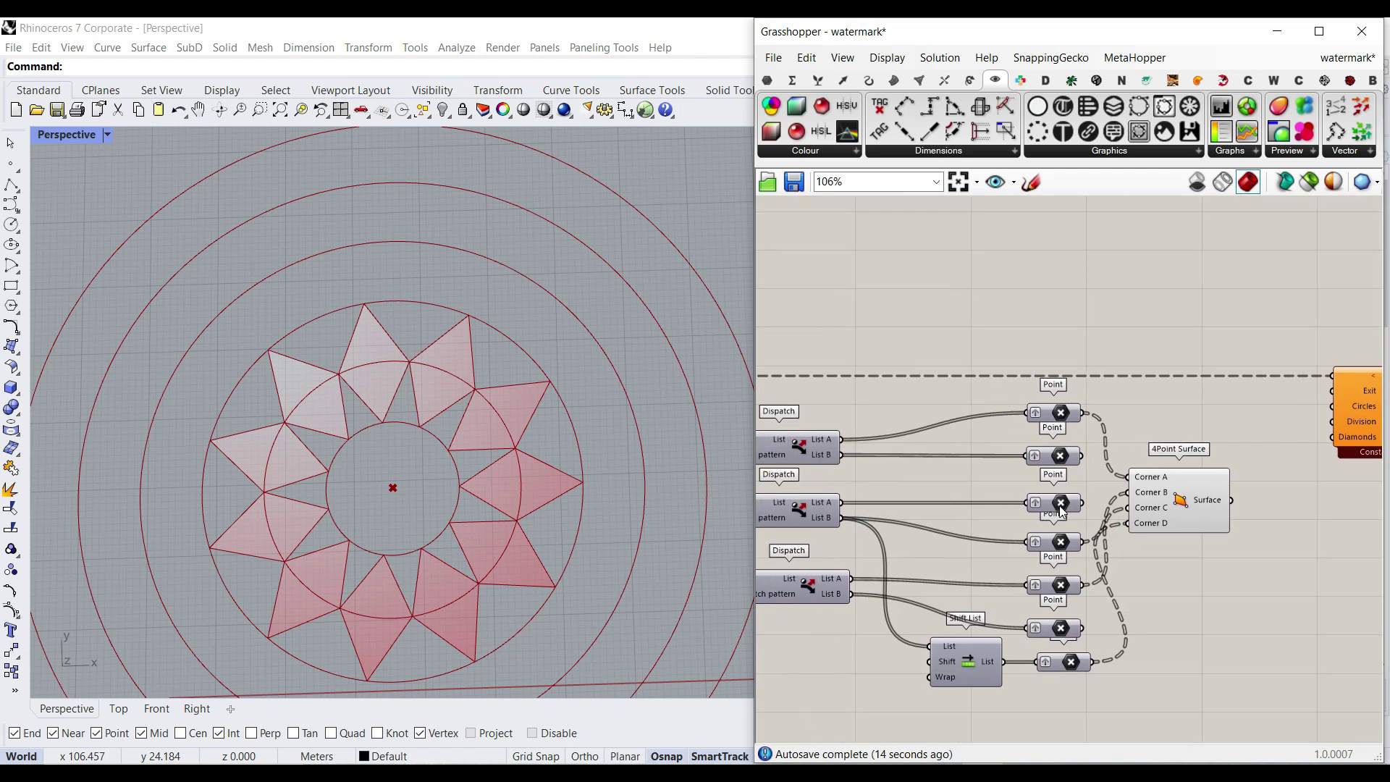
{"action": "left_click_drag", "start_coordinate": [1060, 509], "coordinate": [950, 510]}
{"action": "left_click_drag", "start_coordinate": [1058, 459], "coordinate": [948, 459]}
{"action": "left_click", "coordinate": [1033, 474]}
Line up the Point parameters feeding the surface, set the third unused Point aside and reposition the 4Point Surface.
{"action": "left_click_drag", "start_coordinate": [1051, 414], "coordinate": [1064, 464]}
{"action": "left_click_drag", "start_coordinate": [1061, 543], "coordinate": [1071, 524]}
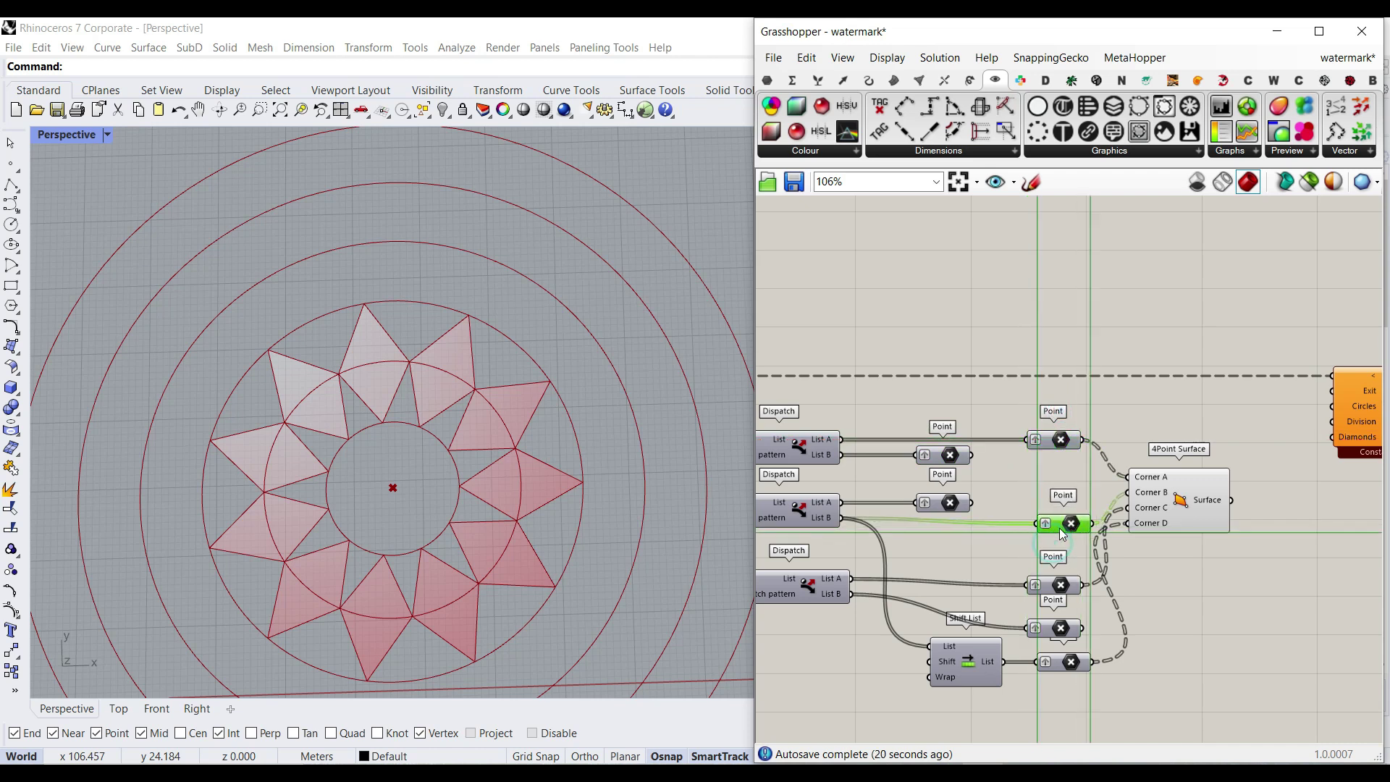
{"action": "left_click_drag", "start_coordinate": [1061, 586], "coordinate": [1071, 579]}
{"action": "left_click_drag", "start_coordinate": [1061, 627], "coordinate": [950, 593]}
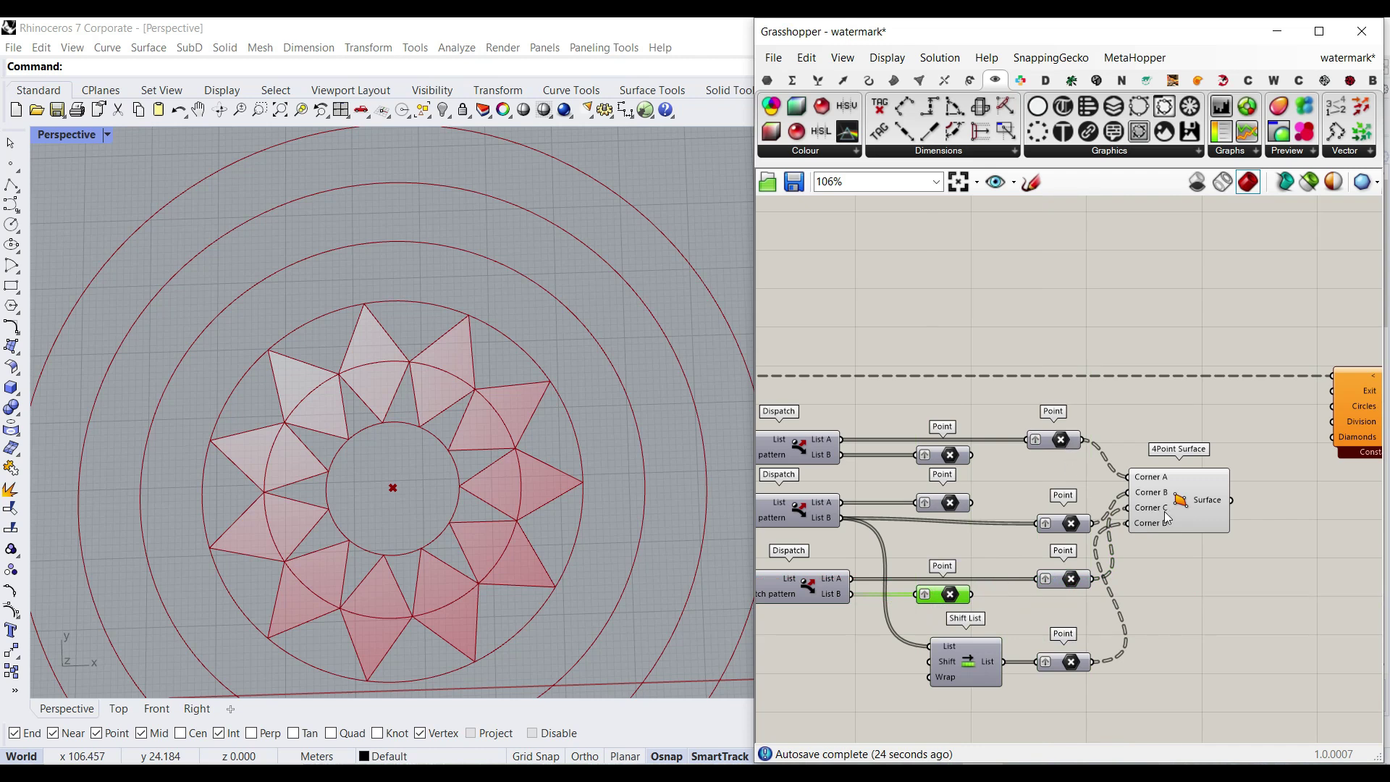
{"action": "left_click_drag", "start_coordinate": [1166, 517], "coordinate": [1223, 557]}
{"action": "left_click", "coordinate": [1204, 468]}
Add a Shift List component after Loop Start and connect the Circles output to its List input.
{"action": "scroll", "coordinate": [402, 401], "scroll_direction": "up", "scroll_amount": 5}
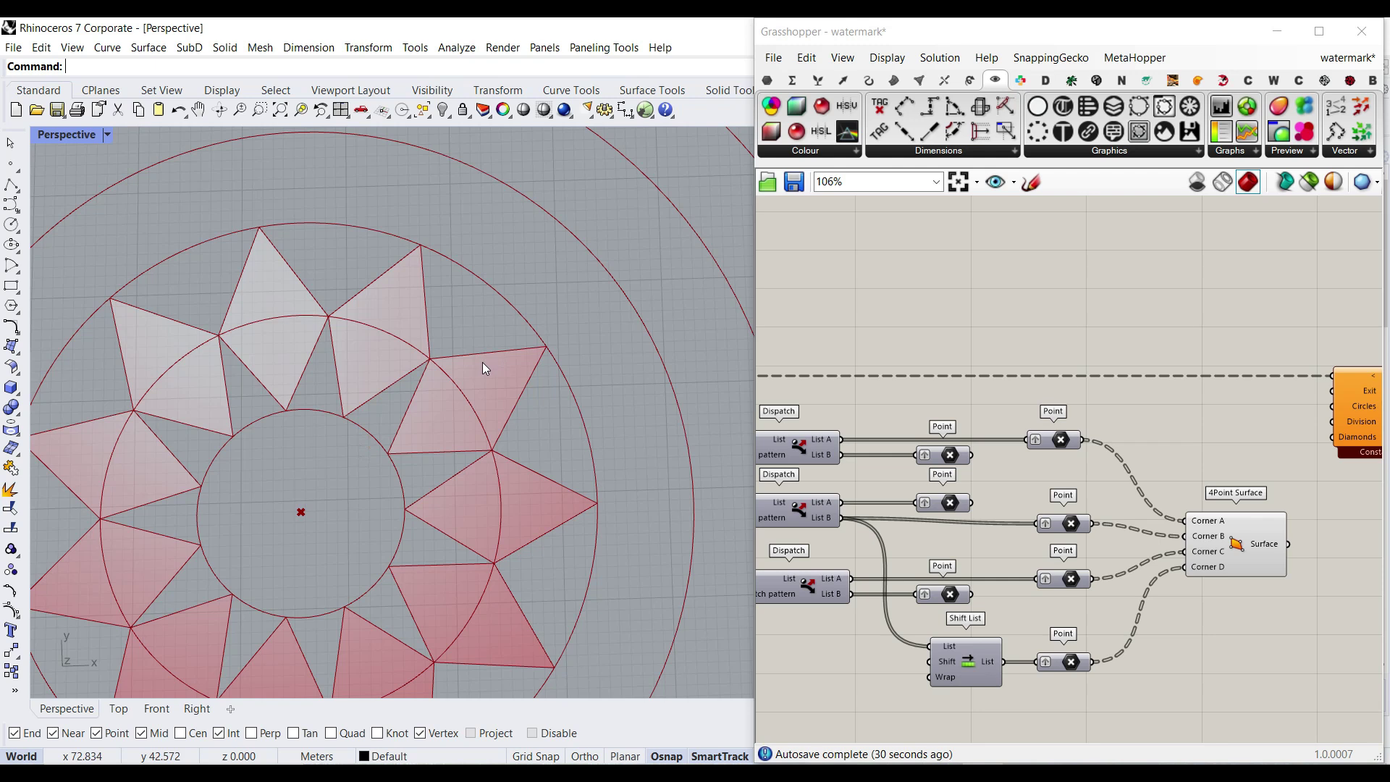
{"action": "scroll", "coordinate": [1038, 438], "scroll_direction": "down", "scroll_amount": 4}
{"action": "scroll", "coordinate": [981, 436], "scroll_direction": "up", "scroll_amount": 1}
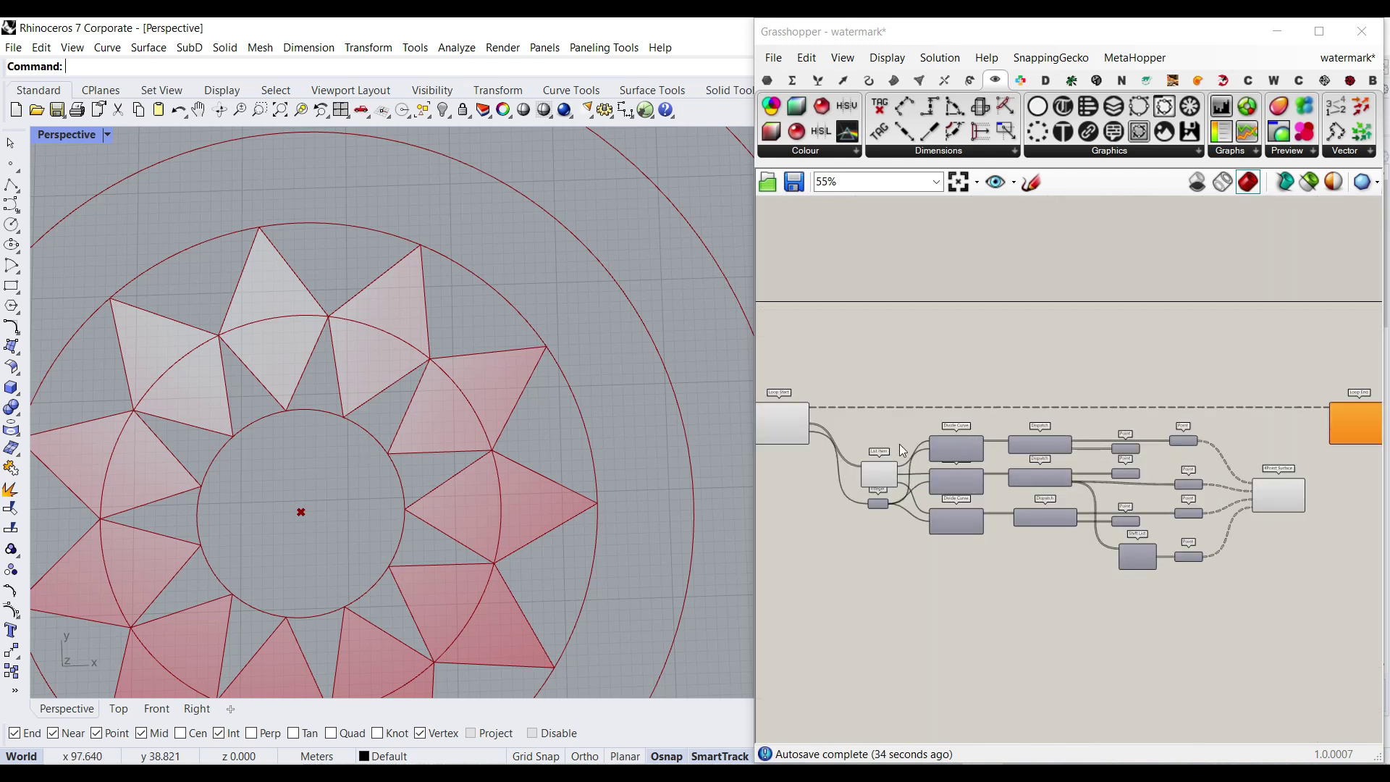
{"action": "scroll", "coordinate": [878, 433], "scroll_direction": "up", "scroll_amount": 3}
{"action": "left_click", "coordinate": [818, 79]}
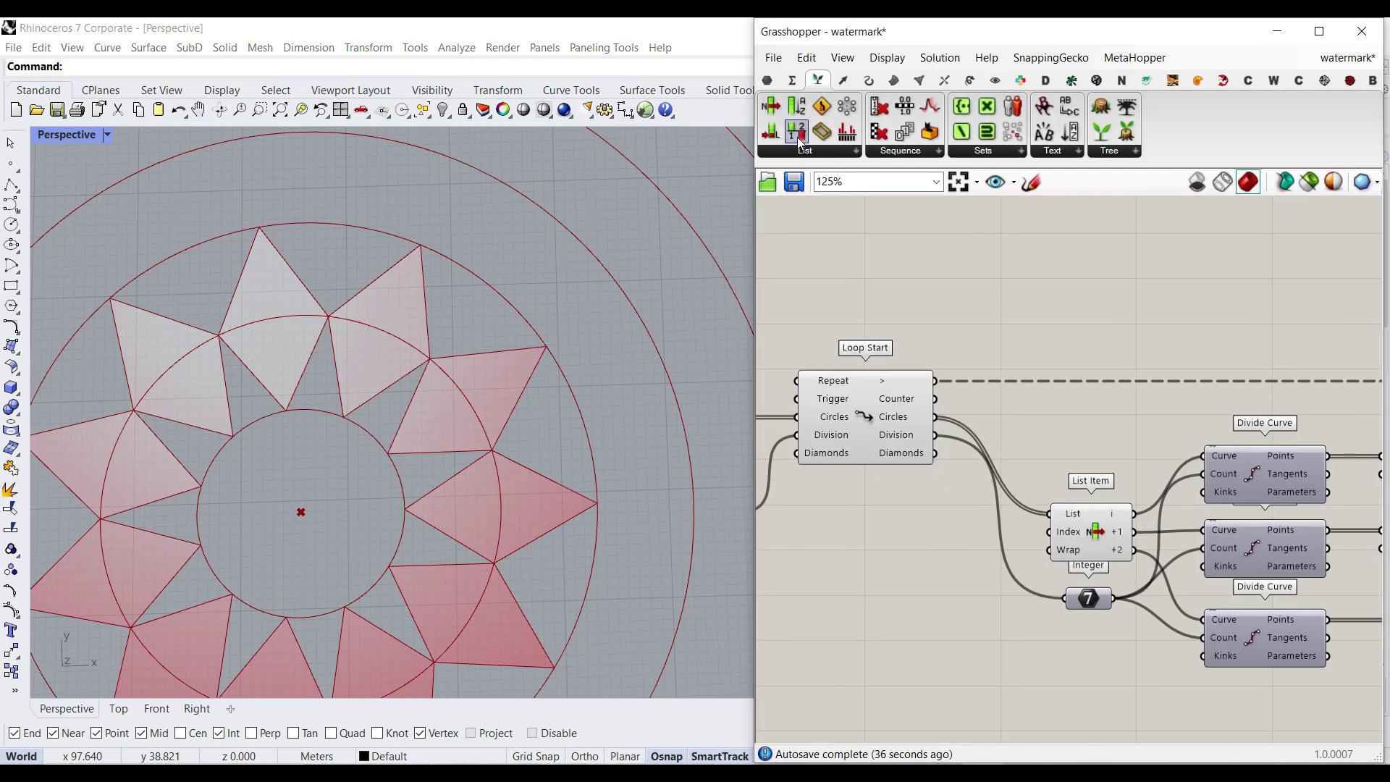
{"action": "left_click", "coordinate": [795, 151]}
{"action": "left_click_drag", "start_coordinate": [921, 254], "coordinate": [1058, 432]}
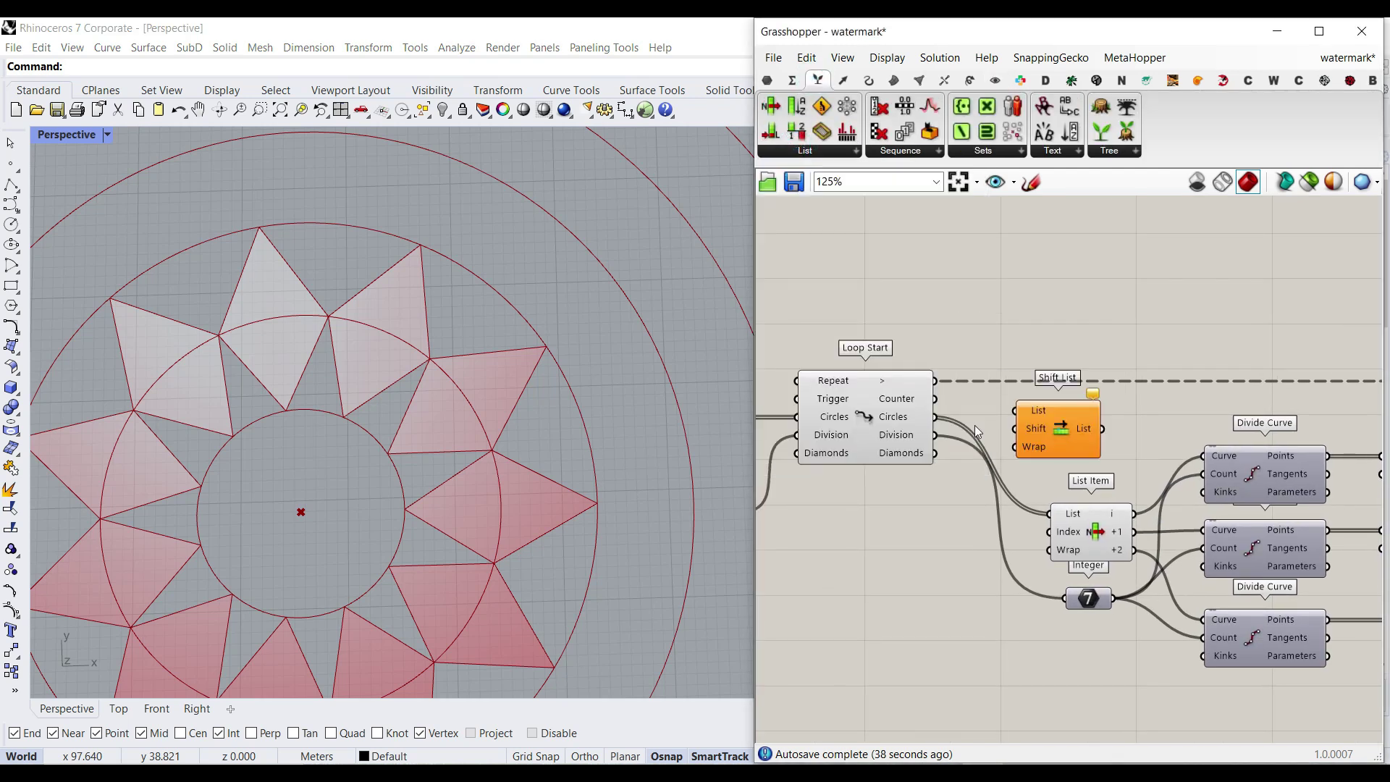
{"action": "scroll", "coordinate": [945, 425], "scroll_direction": "up", "scroll_amount": 3}
{"action": "left_click_drag", "start_coordinate": [949, 413], "coordinate": [1079, 404]}
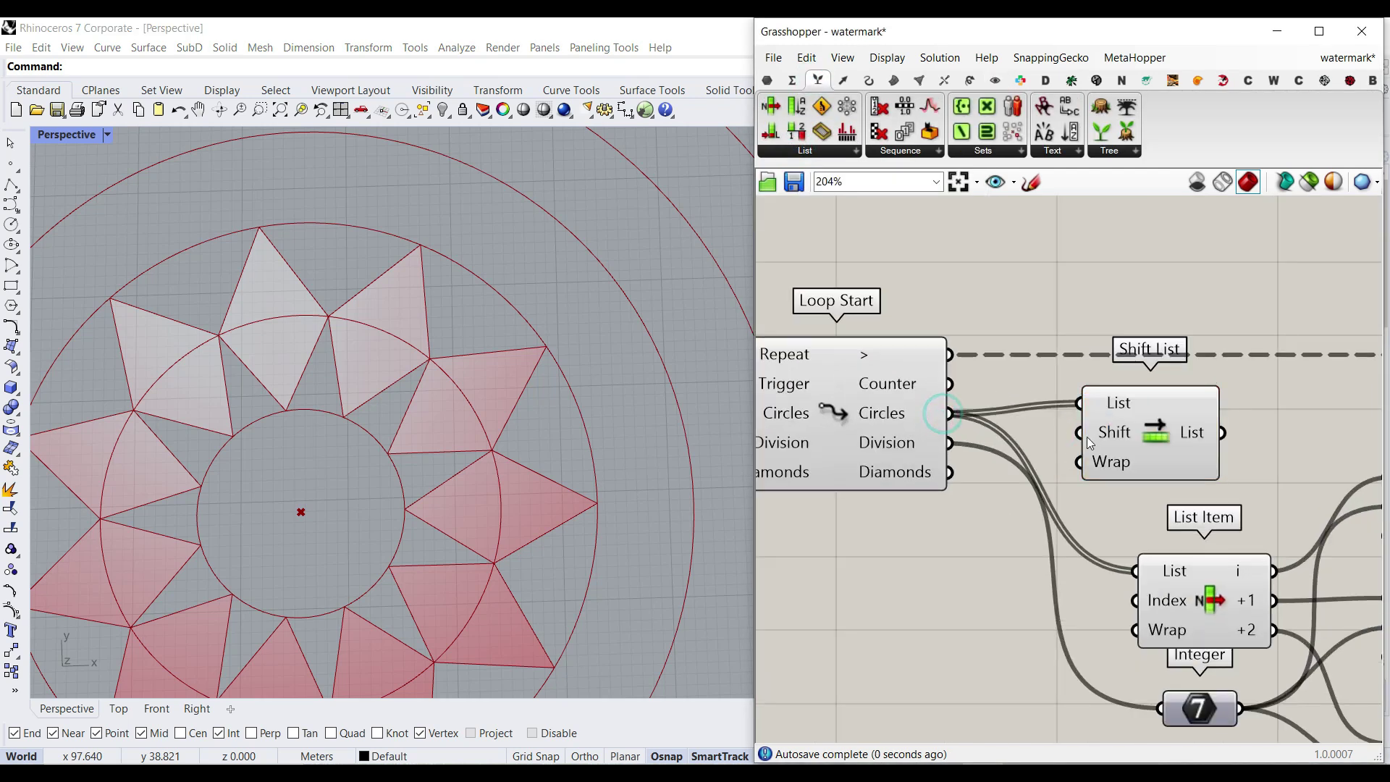
{"action": "left_click", "coordinate": [1159, 440]}
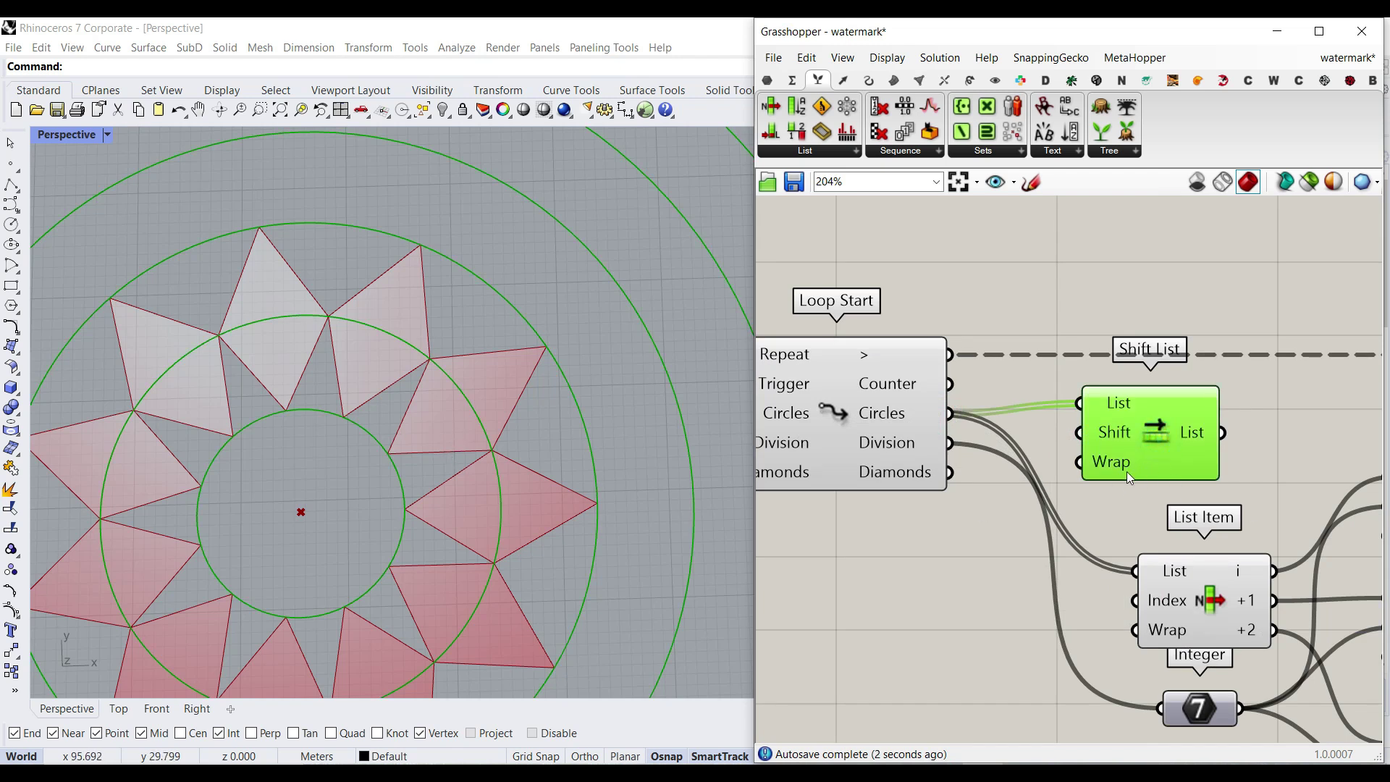
Invert the Wrap input of the new Shift List with its Boolean set to True.
{"action": "scroll", "coordinate": [481, 446], "scroll_direction": "down", "scroll_amount": 3}
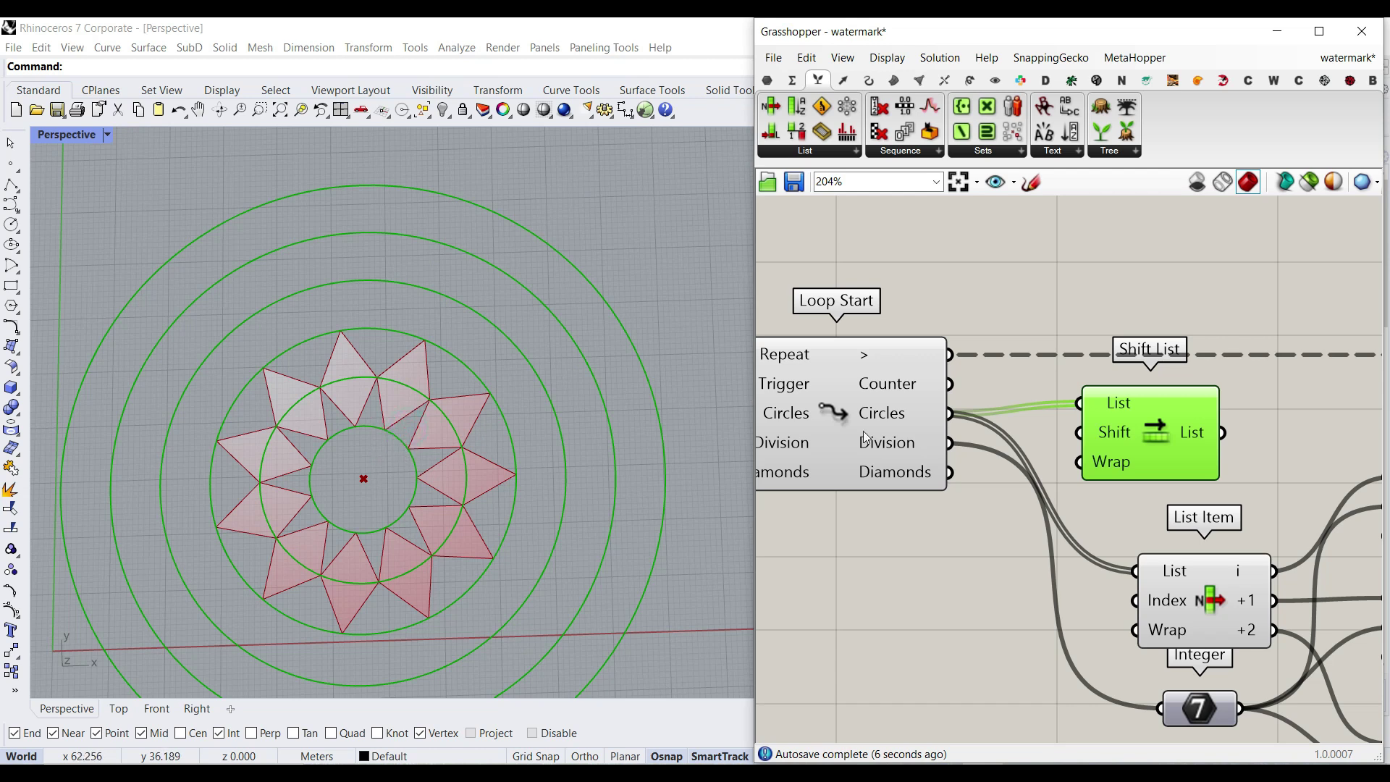
{"action": "scroll", "coordinate": [998, 449], "scroll_direction": "up", "scroll_amount": 4}
{"action": "right_click", "coordinate": [999, 451]}
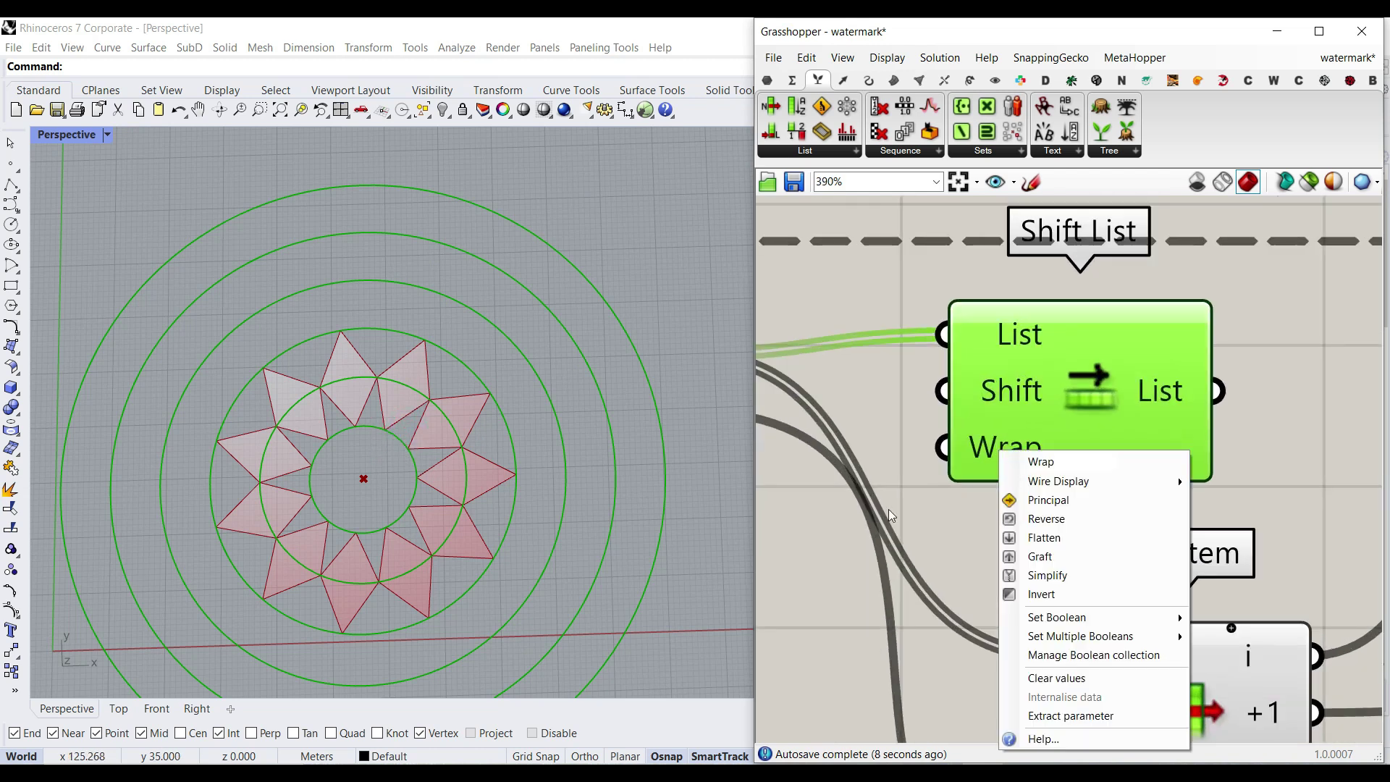
{"action": "left_click", "coordinate": [1036, 595]}
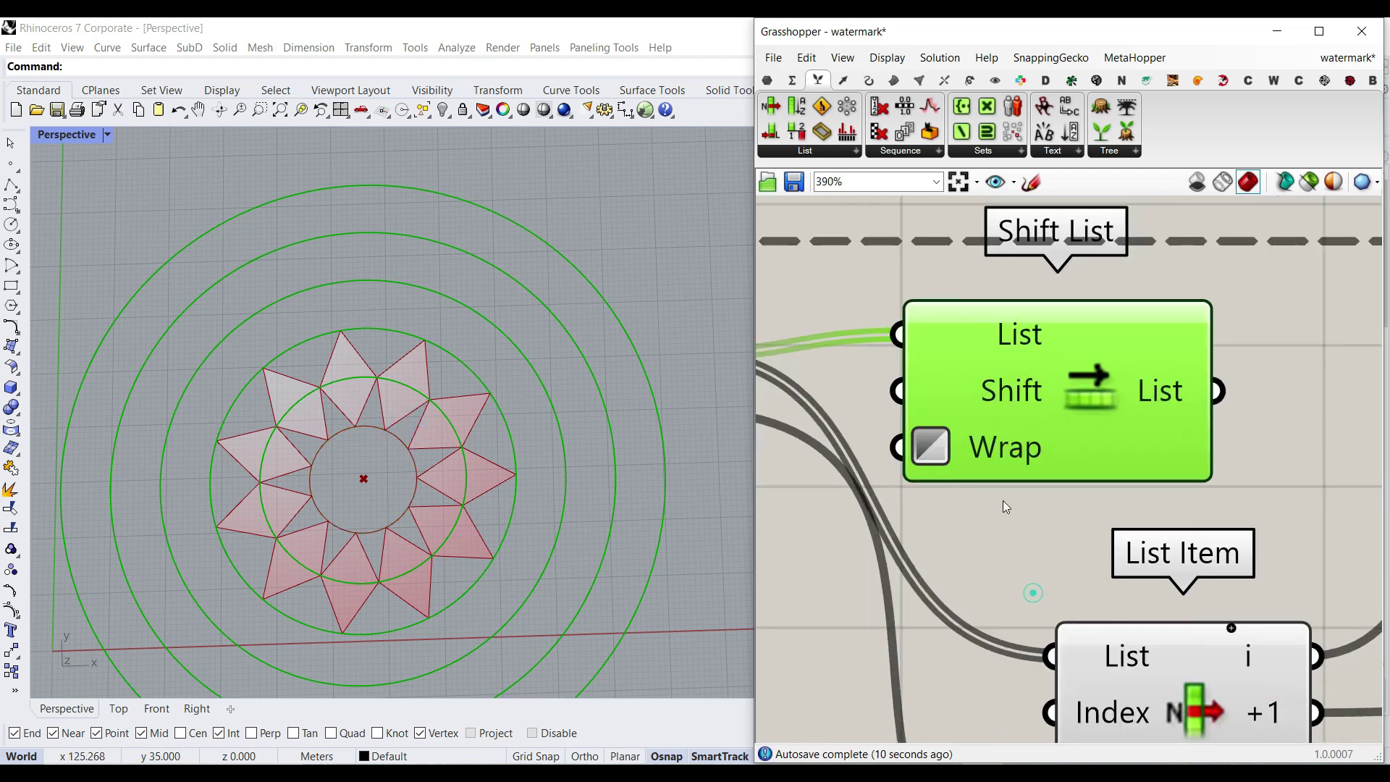
{"action": "right_click", "coordinate": [979, 445]}
{"action": "mouse_move", "coordinate": [1050, 616]}
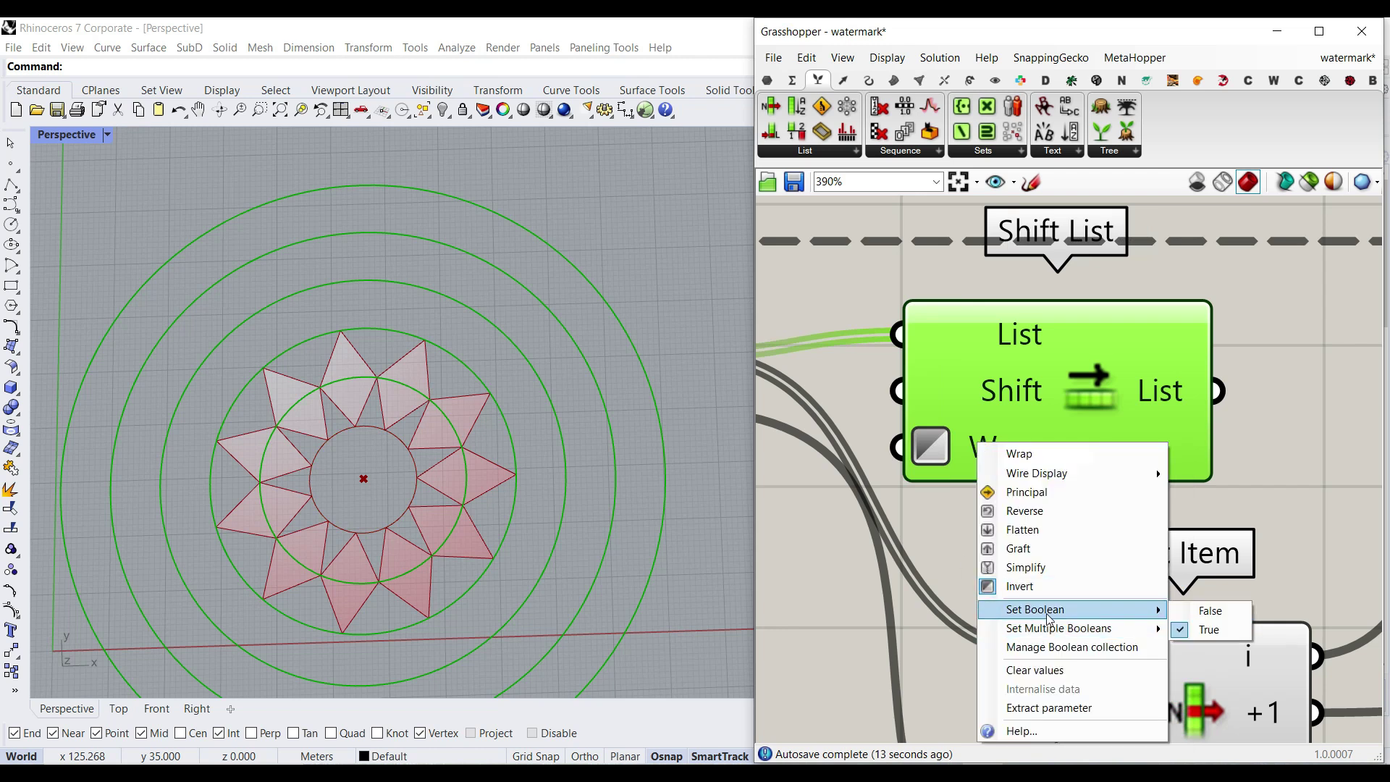
{"action": "left_click", "coordinate": [1197, 632]}
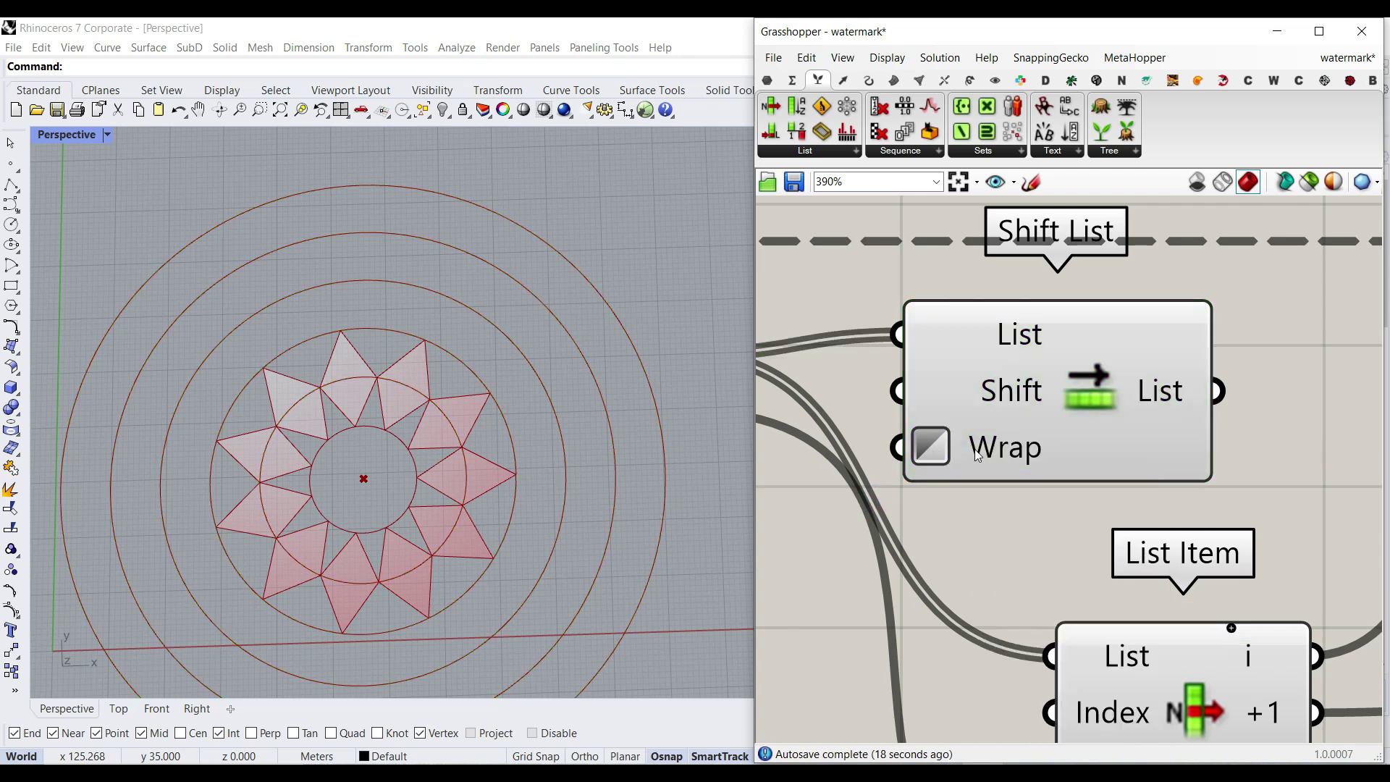
Move the Shift List above the loop wire and connect its output to the Circles input of Loop End.
{"action": "scroll", "coordinate": [959, 452], "scroll_direction": "down", "scroll_amount": 5}
{"action": "right_click_drag", "start_coordinate": [958, 446], "coordinate": [836, 459]}
{"action": "left_click_drag", "start_coordinate": [817, 435], "coordinate": [1202, 325]}
{"action": "right_click_drag", "start_coordinate": [1258, 337], "coordinate": [840, 341]}
{"action": "scroll", "coordinate": [896, 336], "scroll_direction": "down", "scroll_amount": 2}
{"action": "left_click_drag", "start_coordinate": [842, 327], "coordinate": [1293, 396]}
Flatten the 4Point Surface output and connect it to the Diamonds input of Loop End.
{"action": "scroll", "coordinate": [1254, 471], "scroll_direction": "up", "scroll_amount": 5}
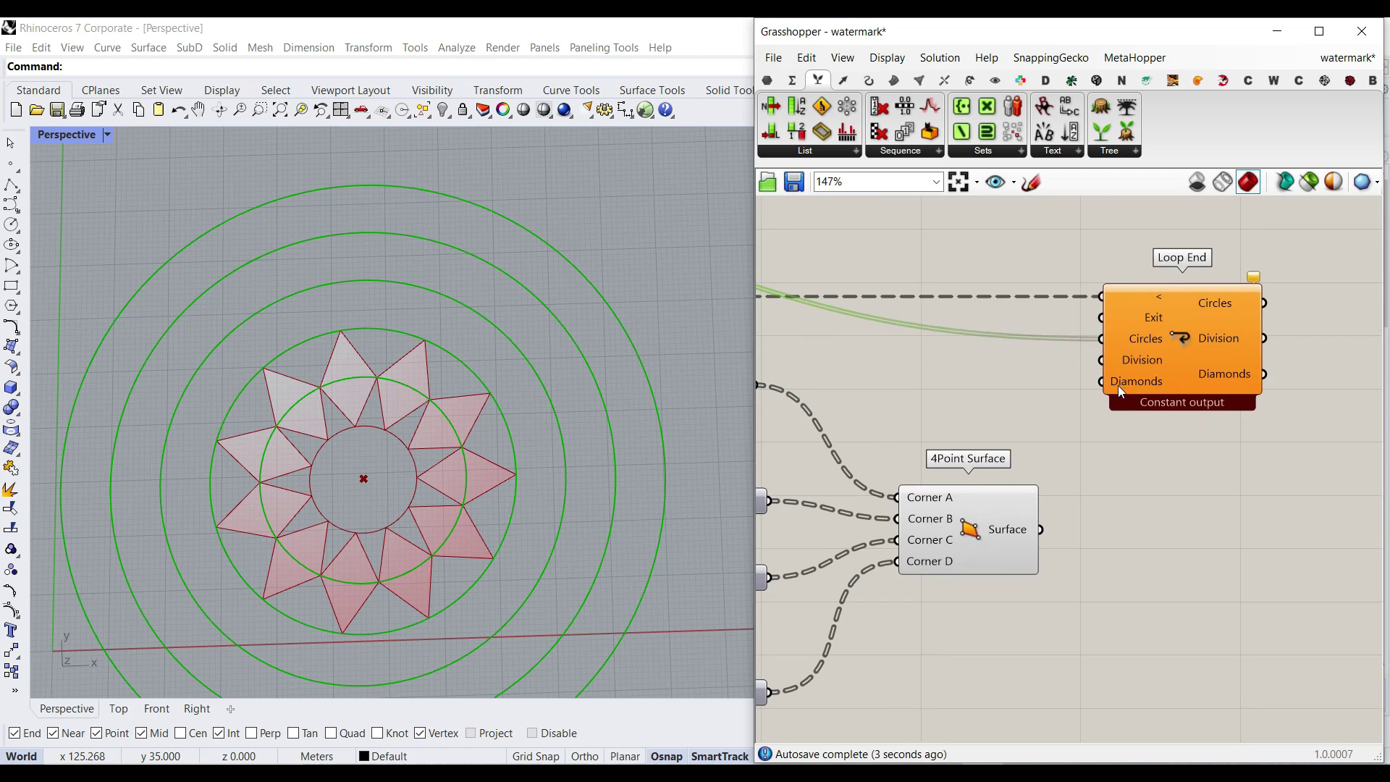
{"action": "scroll", "coordinate": [1032, 527], "scroll_direction": "up", "scroll_amount": 3}
{"action": "right_click", "coordinate": [974, 477]}
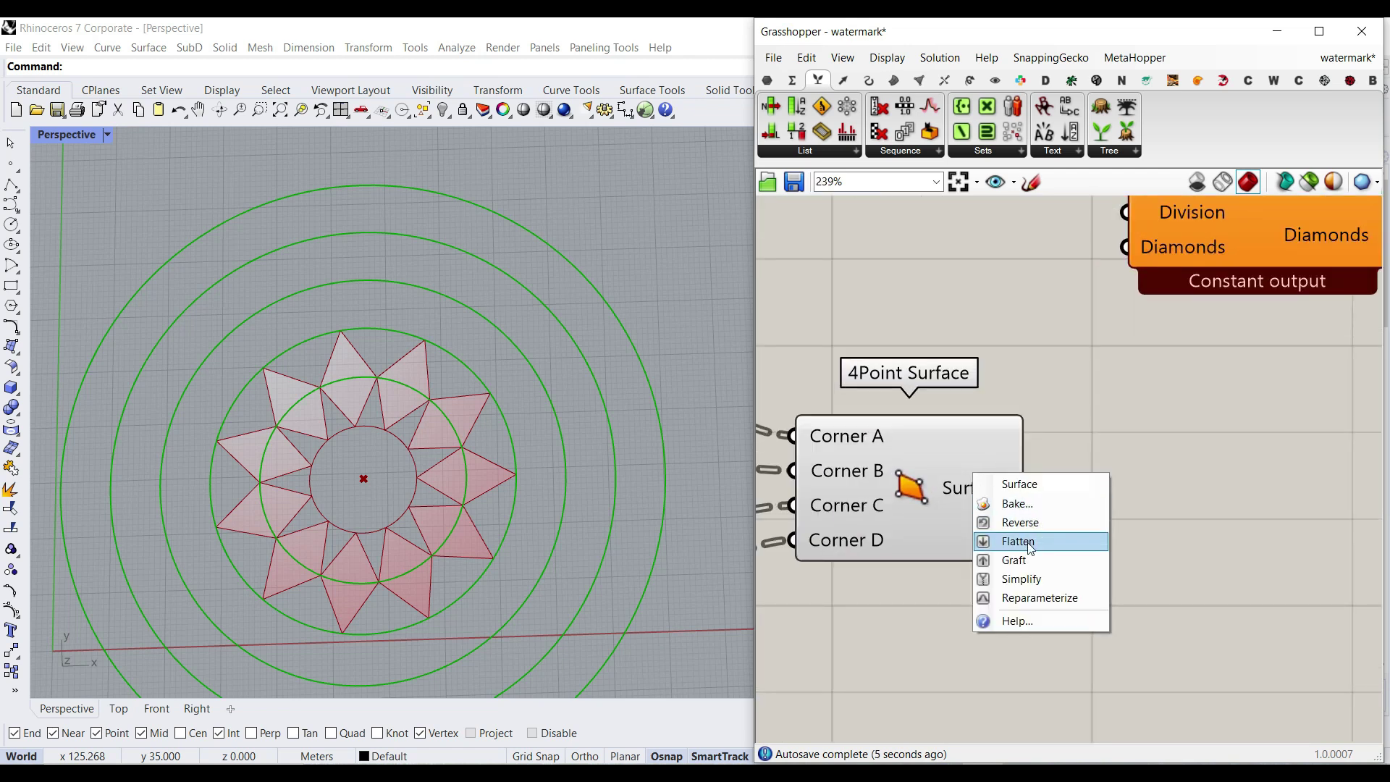
{"action": "left_click", "coordinate": [1013, 542]}
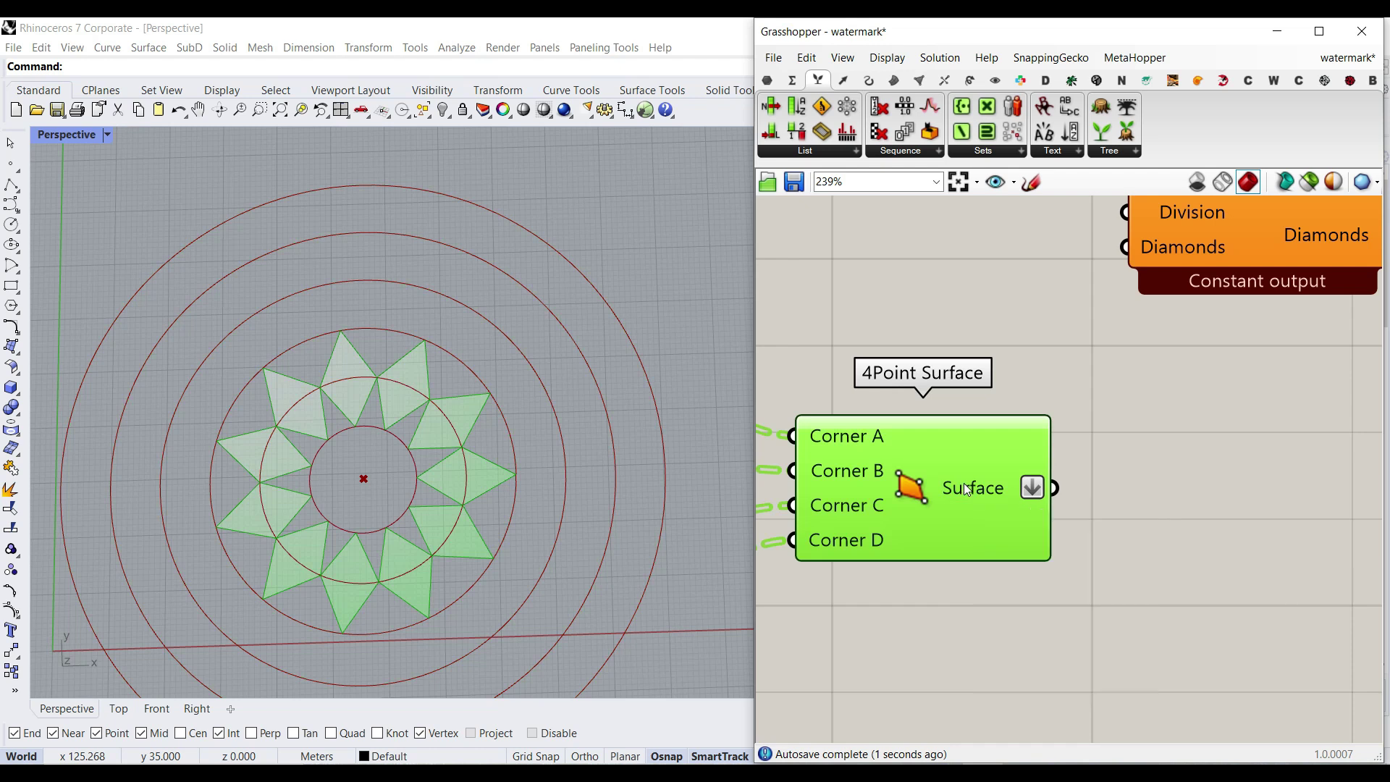
{"action": "right_click_drag", "start_coordinate": [1046, 486], "coordinate": [990, 544]}
{"action": "left_click_drag", "start_coordinate": [996, 546], "coordinate": [1042, 305]}
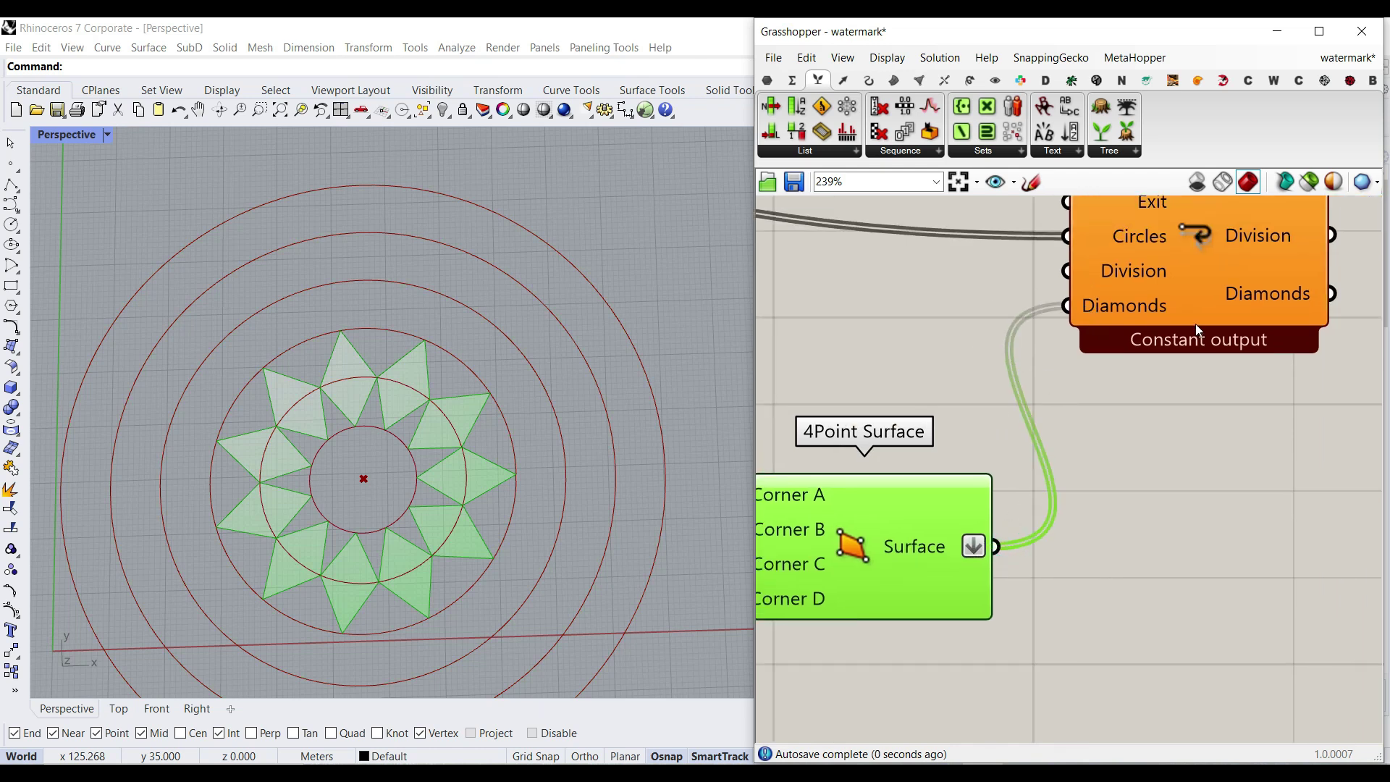
Enable Record data on the Loop End component.
{"action": "right_click_drag", "start_coordinate": [1198, 313], "coordinate": [1044, 467]}
{"action": "right_click", "coordinate": [1040, 377]}
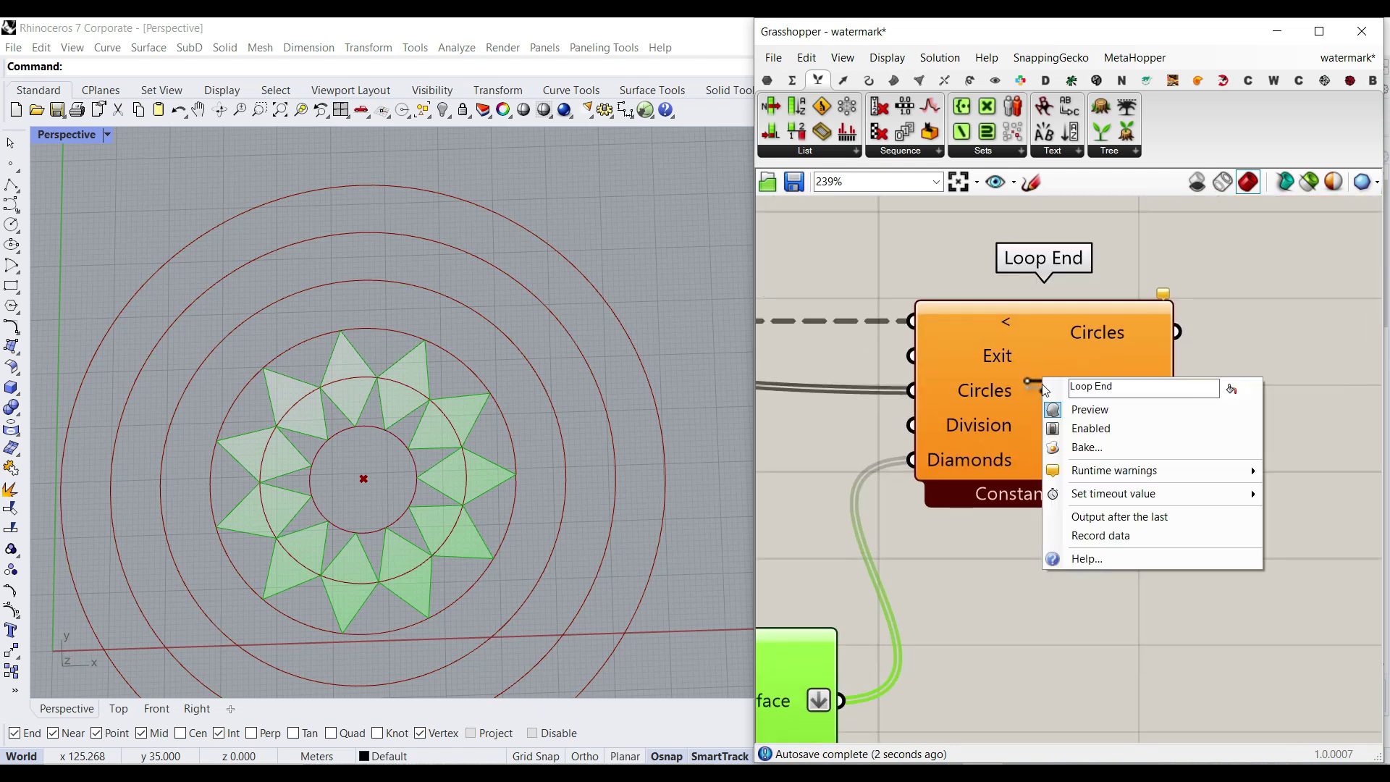
{"action": "left_click", "coordinate": [1111, 537]}
Connect the Division output of Loop Start to the Division input of Loop End.
{"action": "right_click_drag", "start_coordinate": [970, 483], "coordinate": [1075, 467]}
{"action": "scroll", "coordinate": [1064, 434], "scroll_direction": "down", "scroll_amount": 3}
{"action": "right_click_drag", "start_coordinate": [923, 459], "coordinate": [1346, 452]}
{"action": "right_click_drag", "start_coordinate": [759, 463], "coordinate": [1157, 466]}
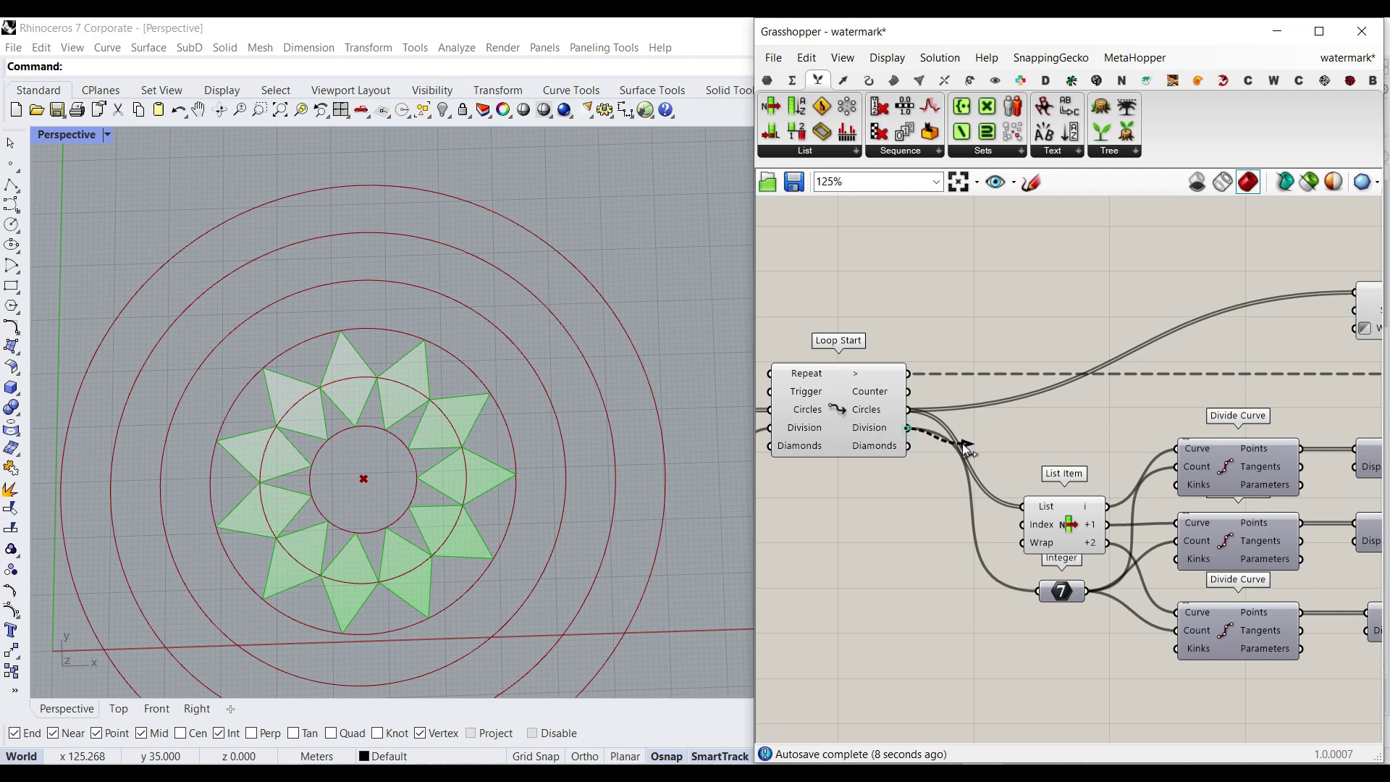
{"action": "scroll", "coordinate": [913, 434], "scroll_direction": "down", "scroll_amount": 4}
{"action": "scroll", "coordinate": [1325, 435], "scroll_direction": "up", "scroll_amount": 2}
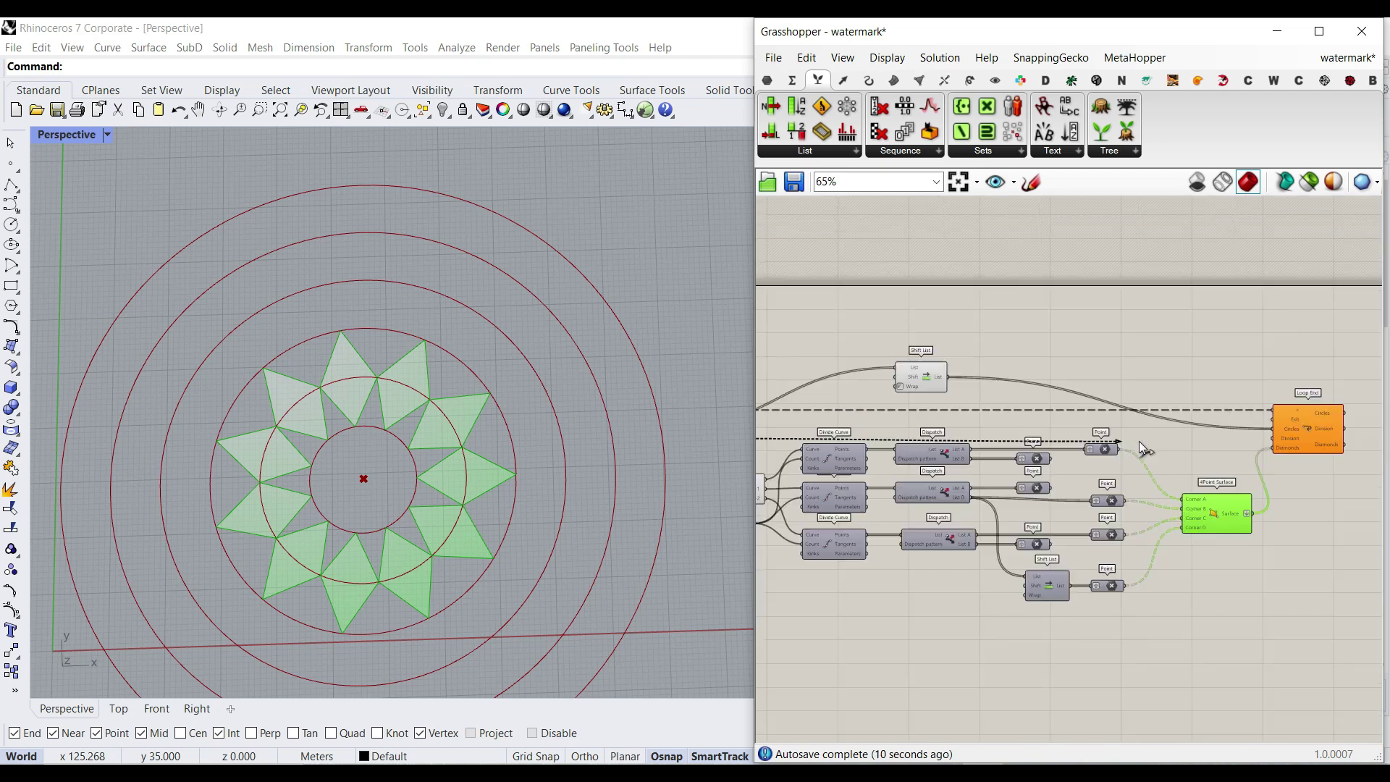
{"action": "scroll", "coordinate": [1287, 423], "scroll_direction": "up", "scroll_amount": 2}
{"action": "scroll", "coordinate": [1122, 458], "scroll_direction": "down", "scroll_amount": 3}
Add a 0..10 number slider beside Loop Start and name it "How many Times?".
{"action": "right_click_drag", "start_coordinate": [1022, 477], "coordinate": [1381, 451]}
{"action": "right_click_drag", "start_coordinate": [783, 406], "coordinate": [889, 403]}
{"action": "left_click", "coordinate": [888, 403]}
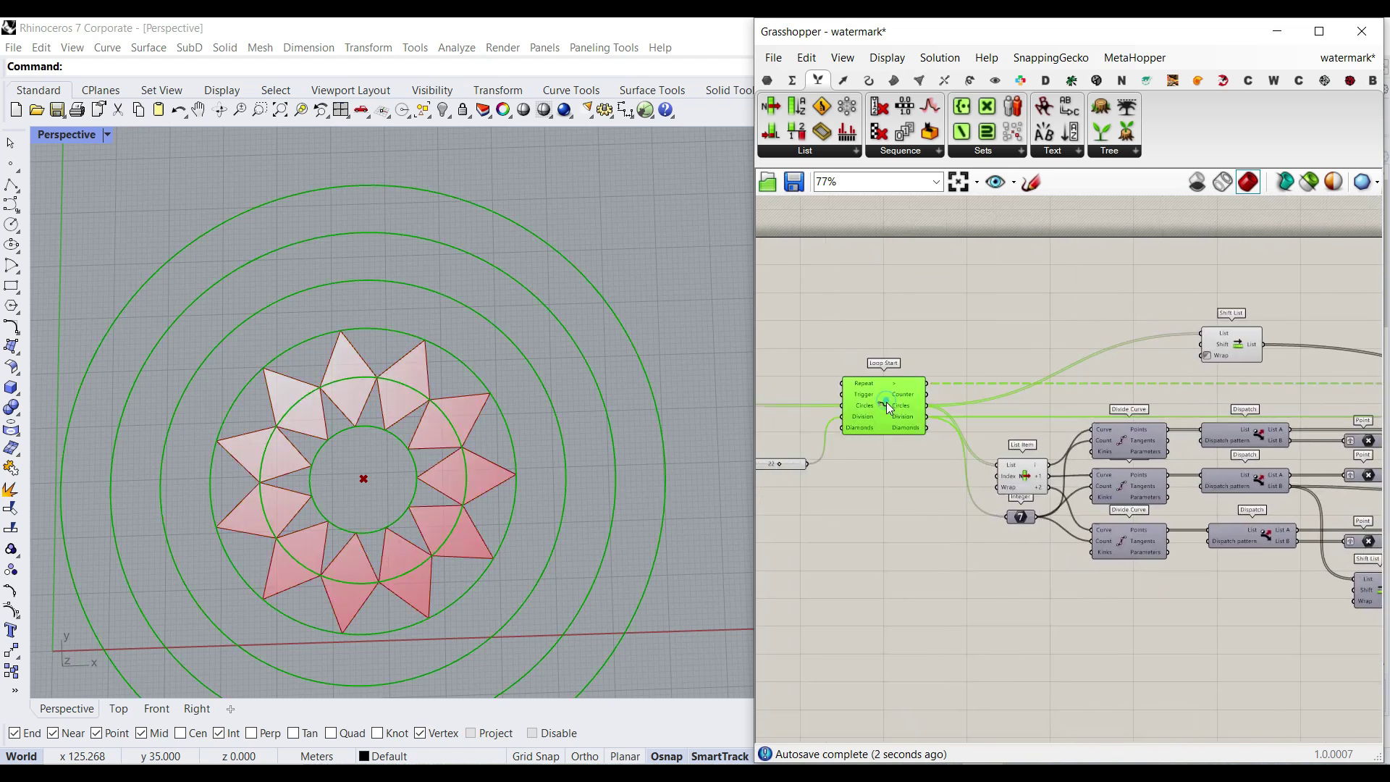
{"action": "scroll", "coordinate": [871, 430], "scroll_direction": "up", "scroll_amount": 4}
{"action": "left_click", "coordinate": [876, 340]}
{"action": "double_click", "coordinate": [877, 341]}
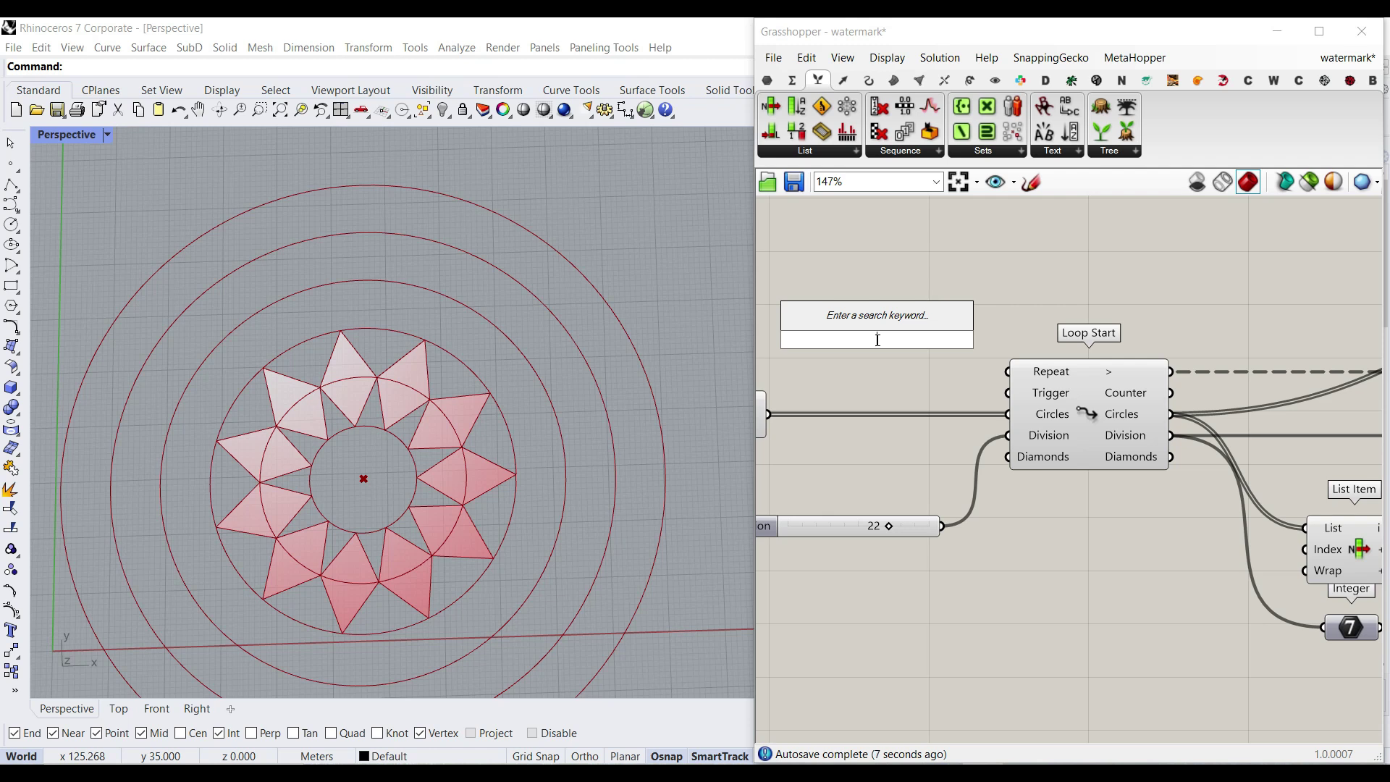
{"action": "type", "text": "0"}
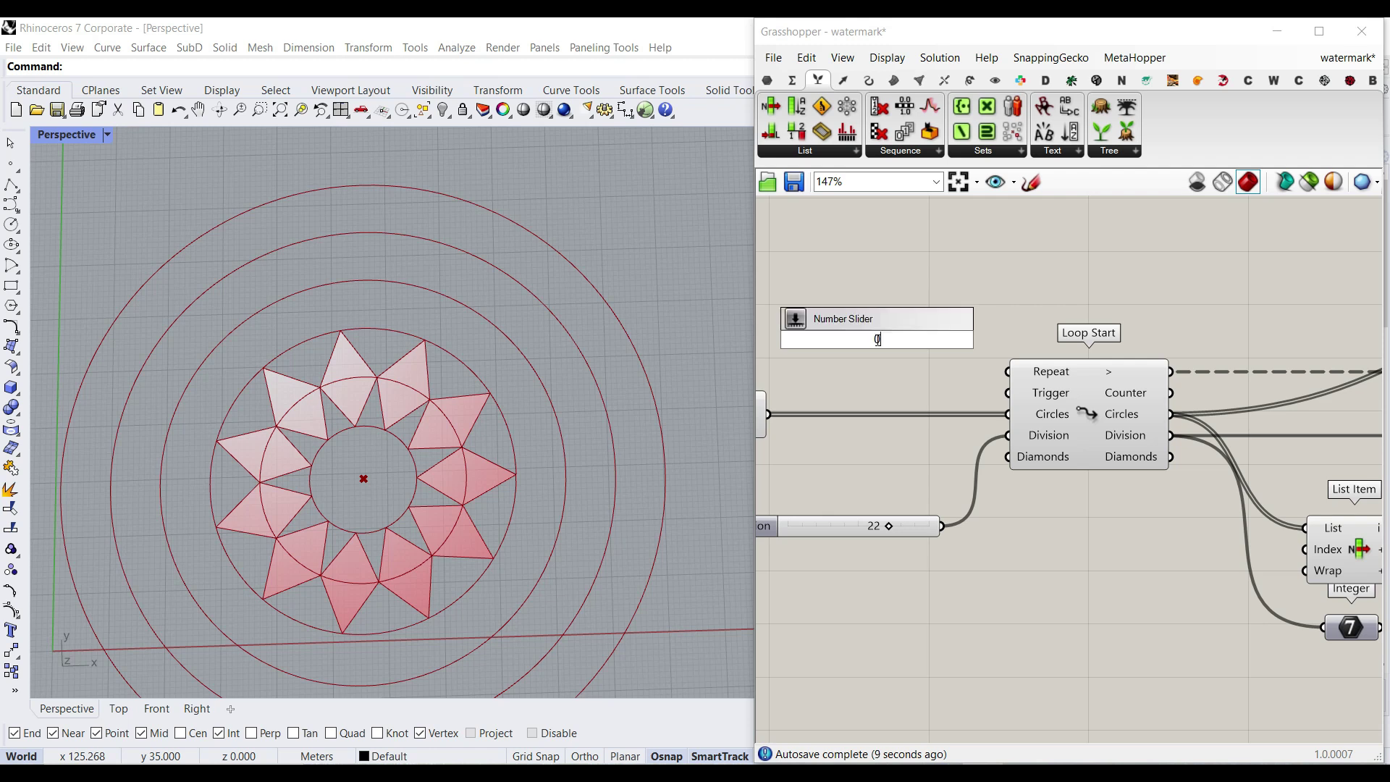
{"action": "type", "text": "..10"}
{"action": "key", "text": "Return"}
{"action": "scroll", "coordinate": [915, 354], "scroll_direction": "up", "scroll_amount": 3}
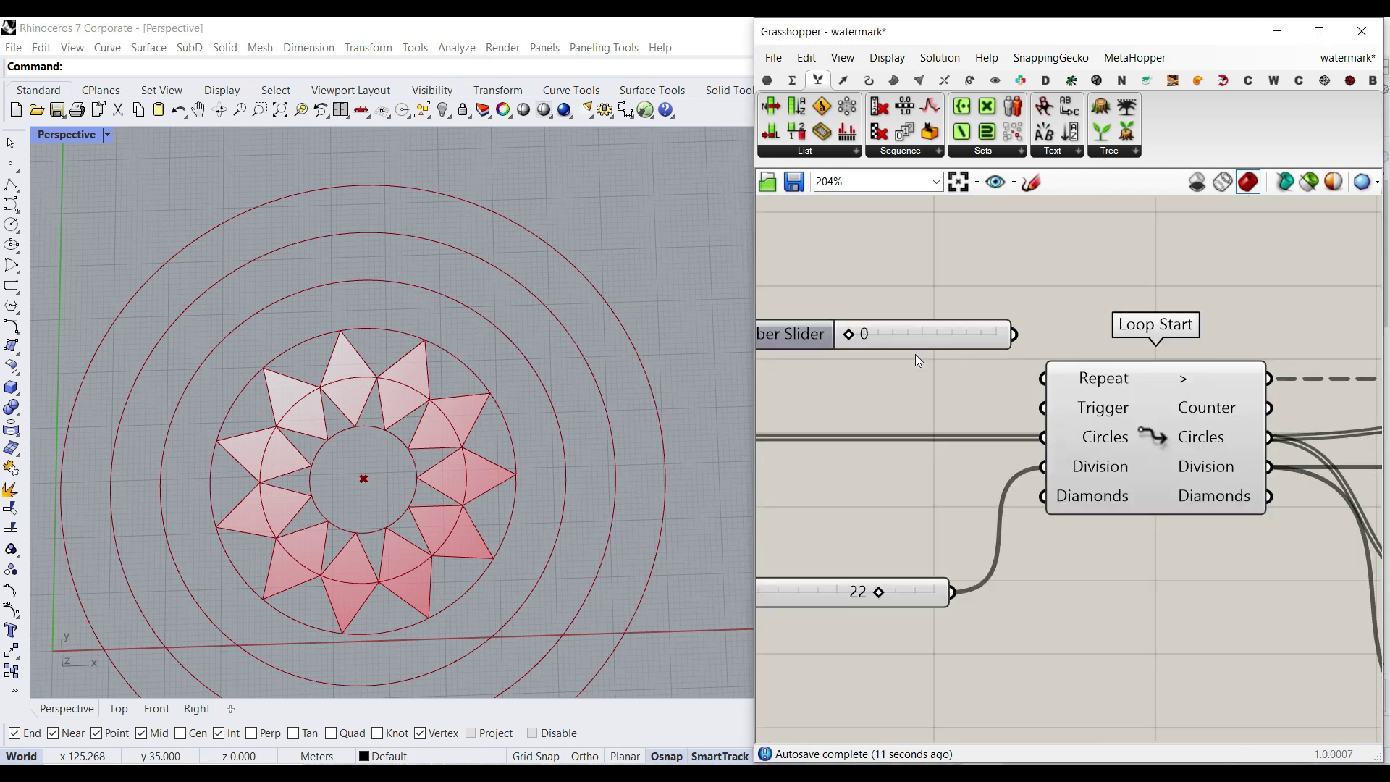
{"action": "right_click", "coordinate": [915, 344]}
{"action": "type", "text": "How many Times?"}
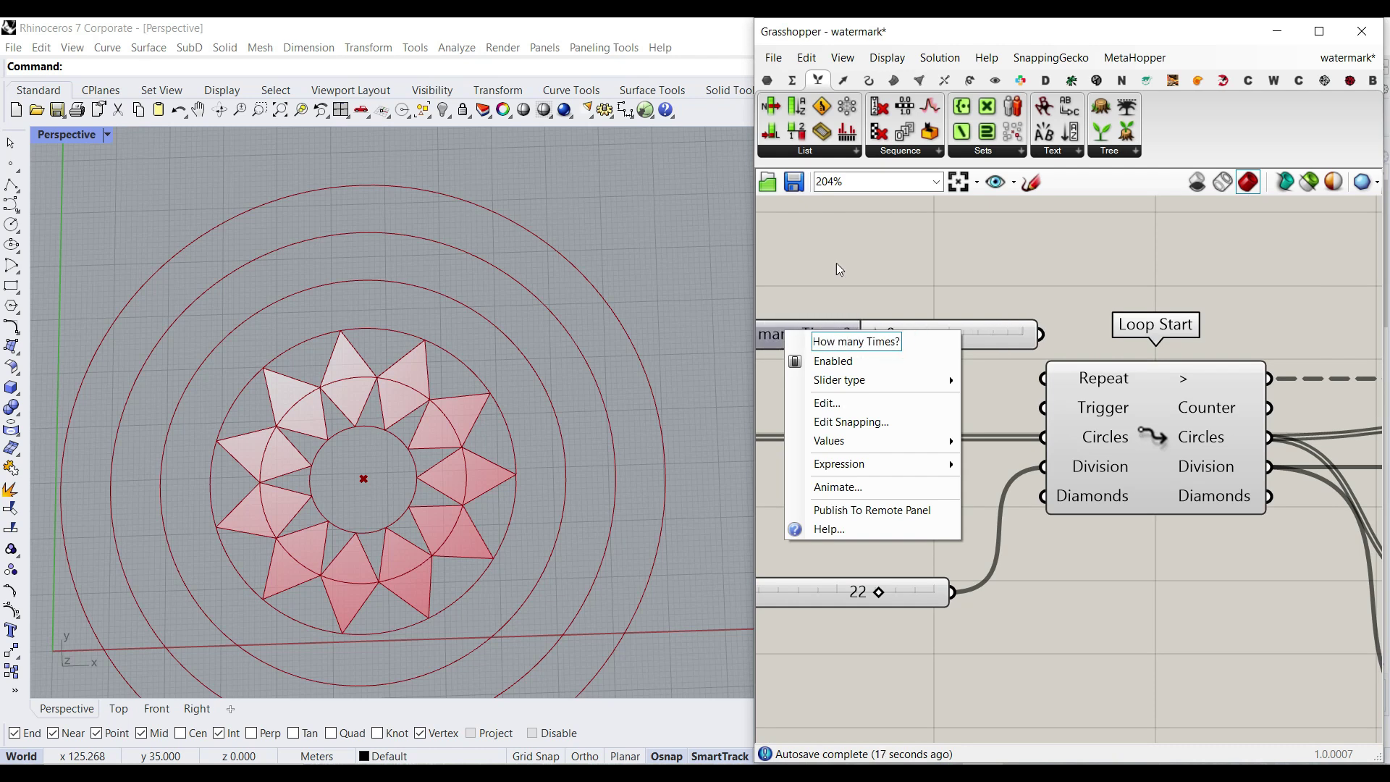
Connect the "How many Times?" slider to the Repeat input of Loop Start and set it to 1.
{"action": "right_click_drag", "start_coordinate": [841, 254], "coordinate": [993, 261]}
{"action": "left_click_drag", "start_coordinate": [969, 338], "coordinate": [907, 338]}
{"action": "left_click_drag", "start_coordinate": [1130, 339], "coordinate": [1196, 385]}
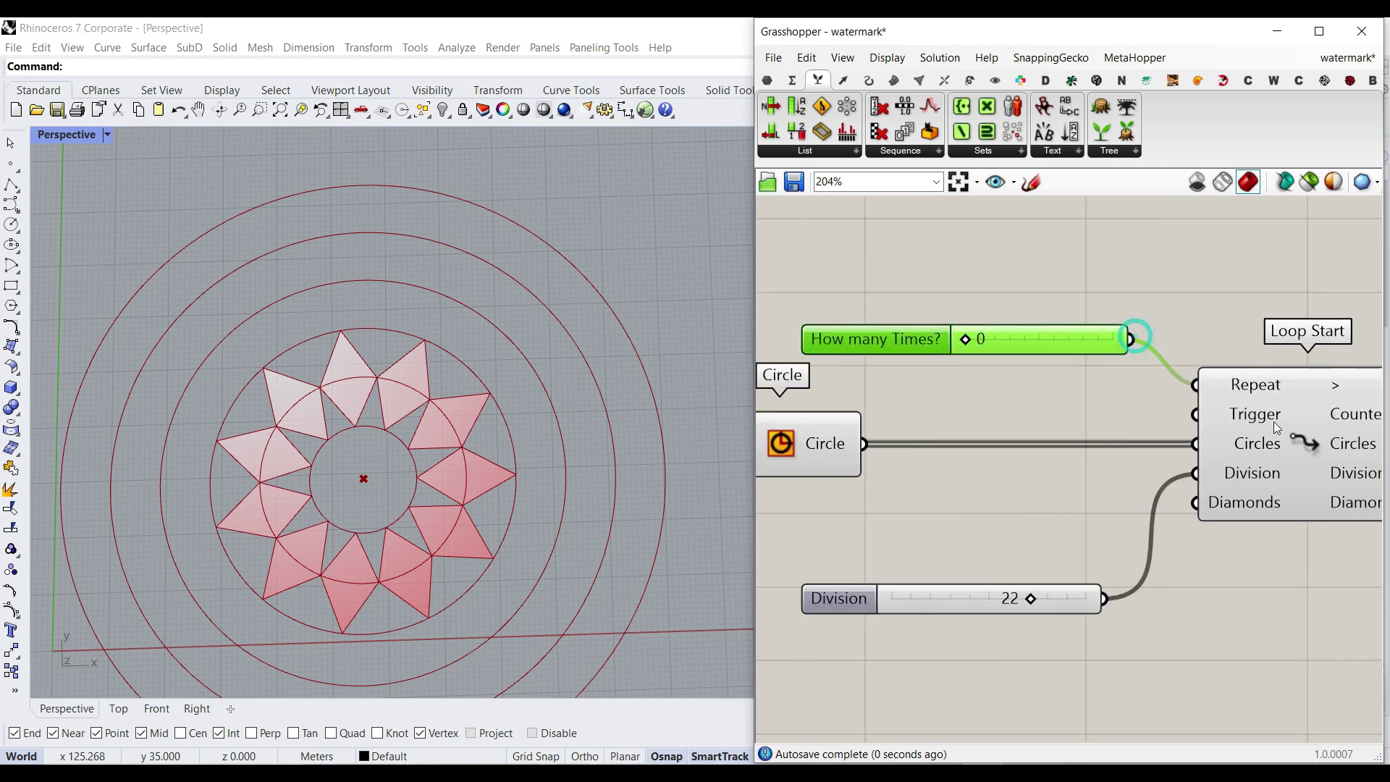
{"action": "left_click", "coordinate": [1301, 433]}
{"action": "left_click_drag", "start_coordinate": [969, 345], "coordinate": [979, 344]}
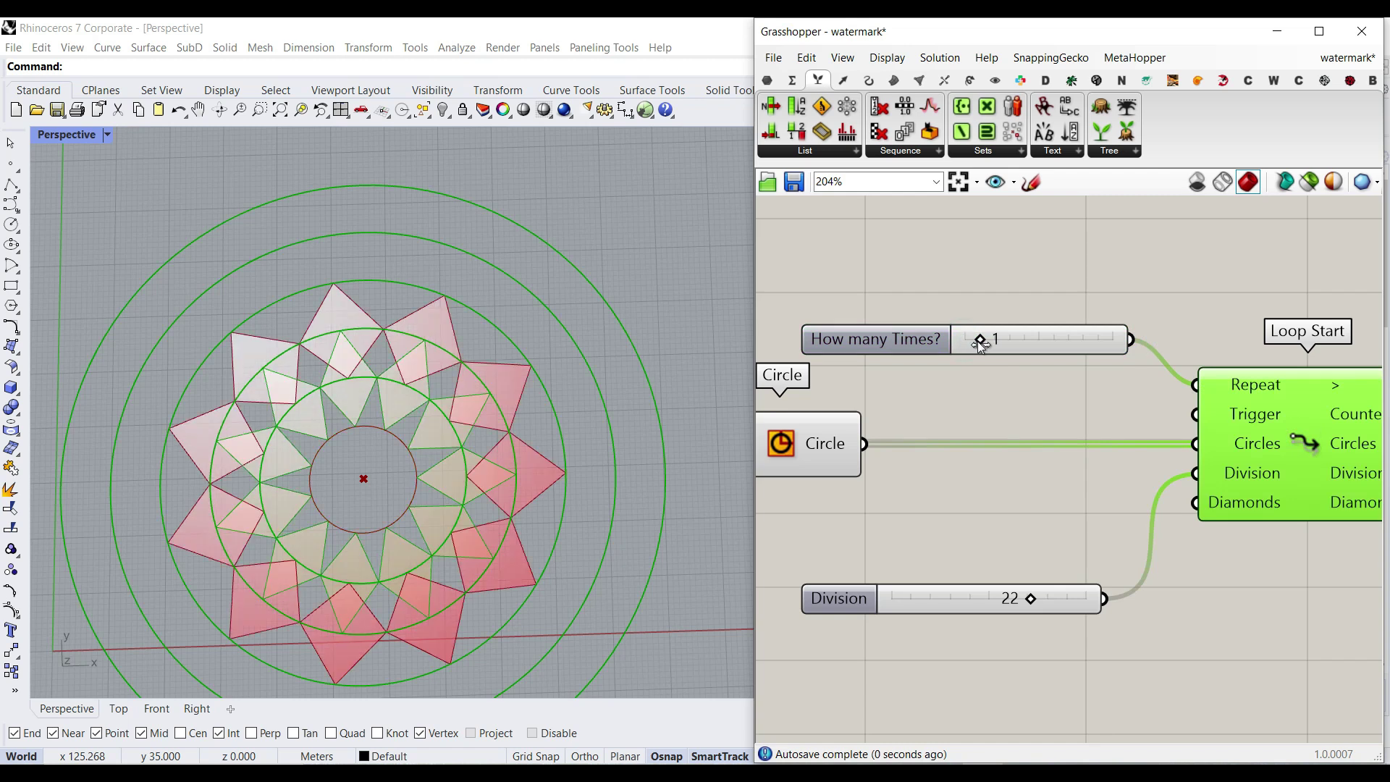
Try a higher repeat count on the "How many Times?" slider, return it to 1, and highlight the Loop Start geometry.
{"action": "left_click", "coordinate": [1011, 446]}
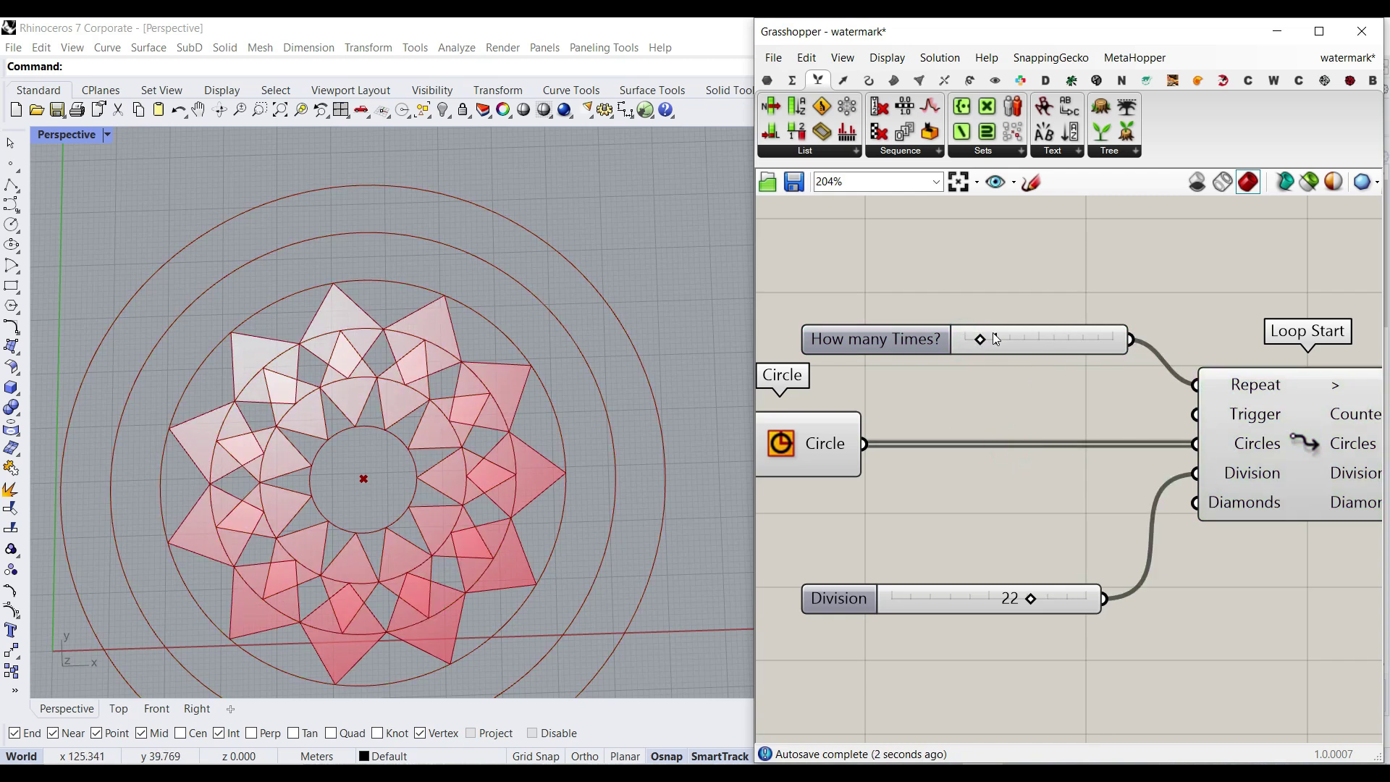
{"action": "left_click_drag", "start_coordinate": [988, 338], "coordinate": [1023, 338]}
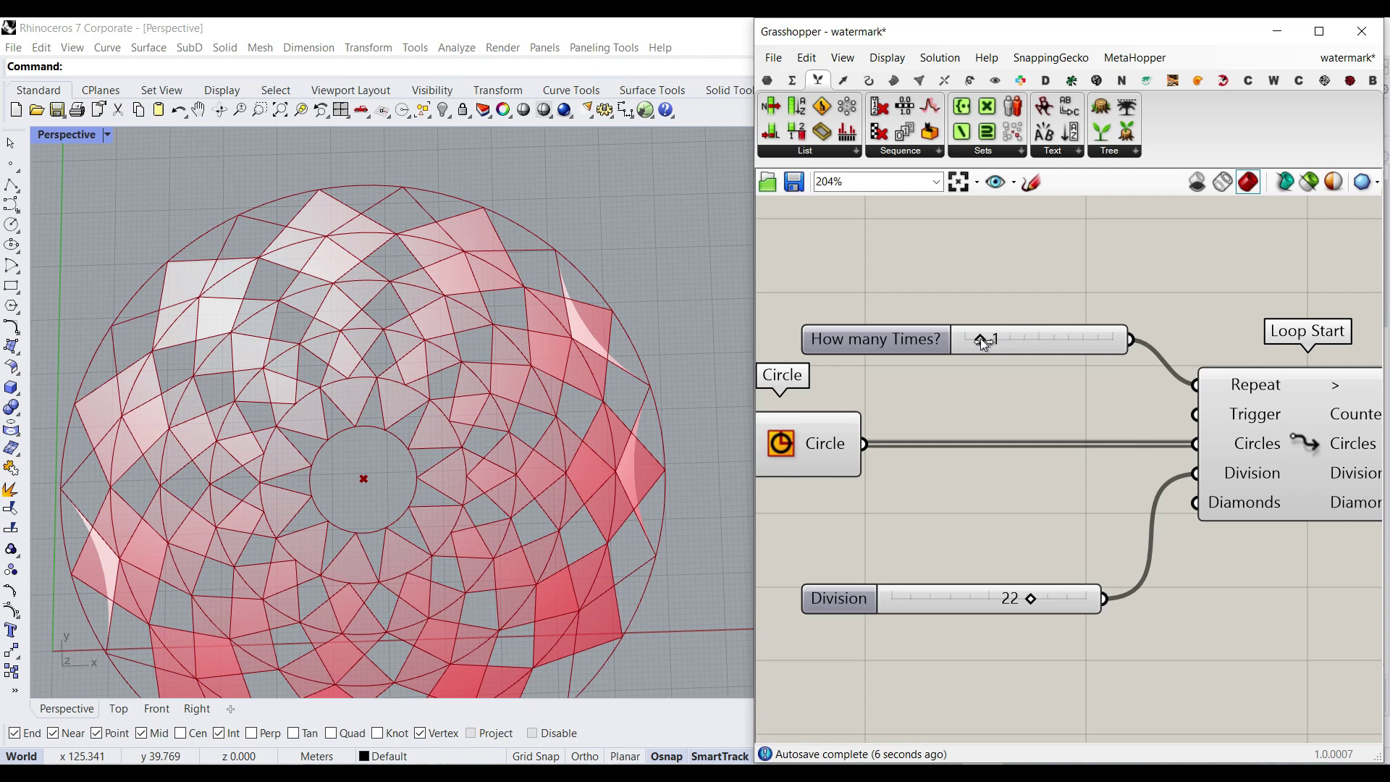
{"action": "right_click_drag", "start_coordinate": [1255, 461], "coordinate": [1172, 436]}
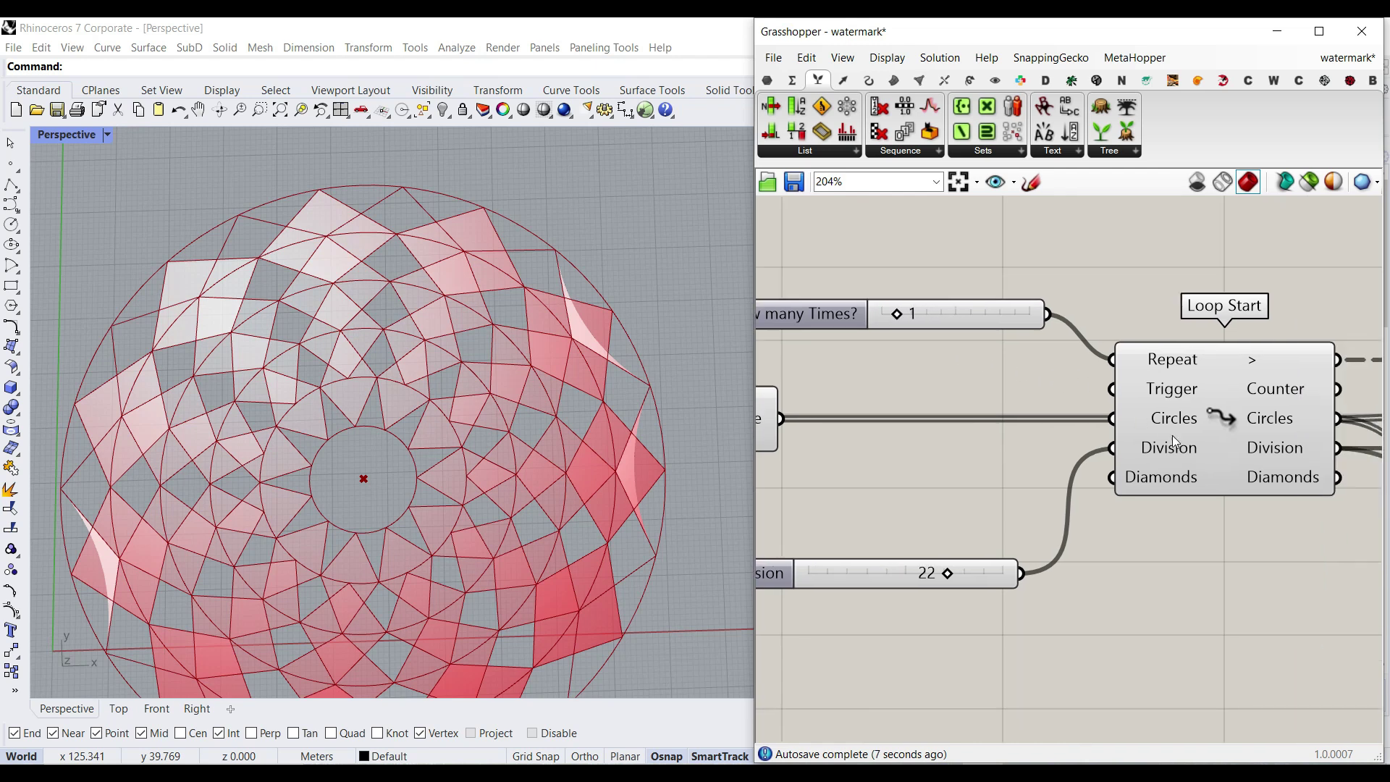
{"action": "left_click", "coordinate": [1223, 415]}
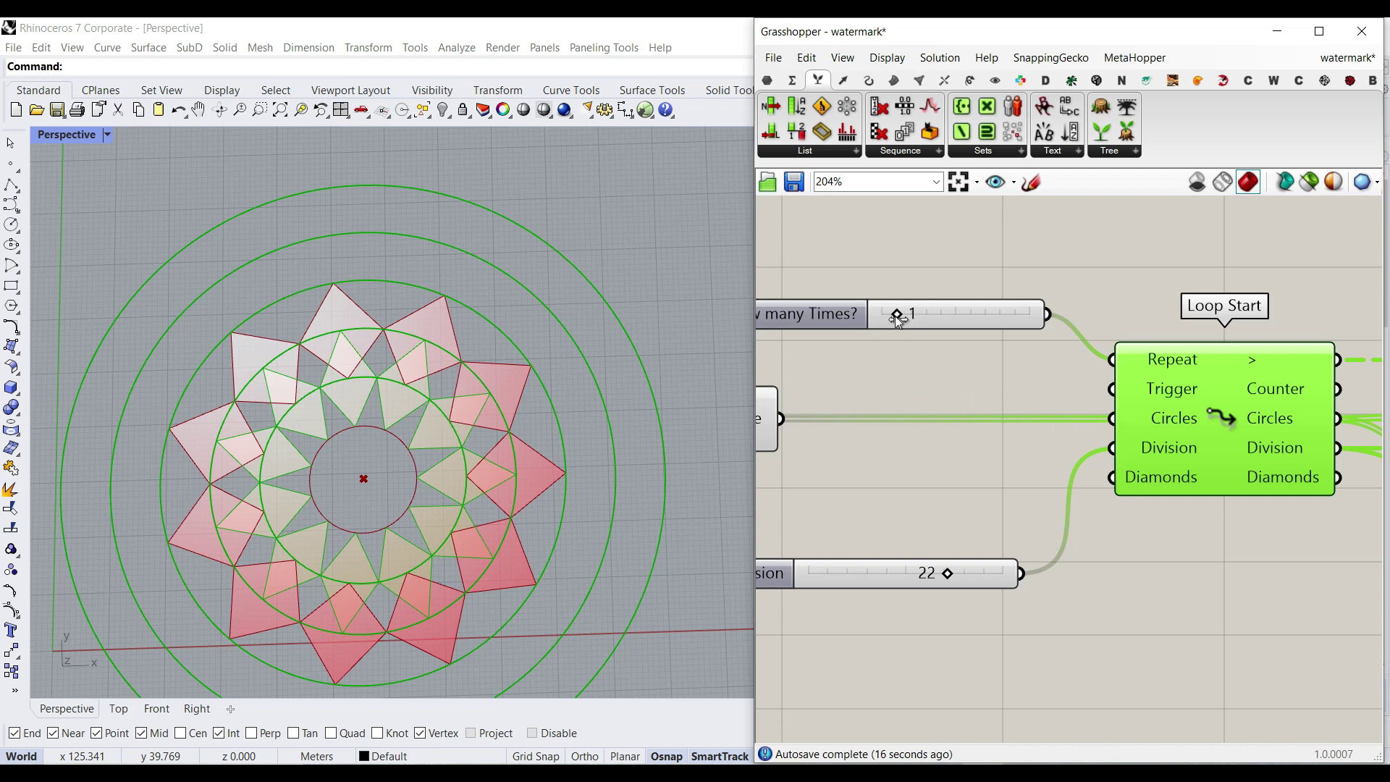
{"action": "mouse_move", "coordinate": [897, 315]}
{"action": "left_mouse_down"}
{"action": "mouse_move", "coordinate": [913, 316]}
{"action": "mouse_move", "coordinate": [898, 314]}
{"action": "left_mouse_up"}
Examine how diamonds from successive loop iterations line up, and trace the Divide Curve and Dispatch components that produce their points.
{"action": "scroll", "coordinate": [423, 359], "scroll_direction": "up", "scroll_amount": 4}
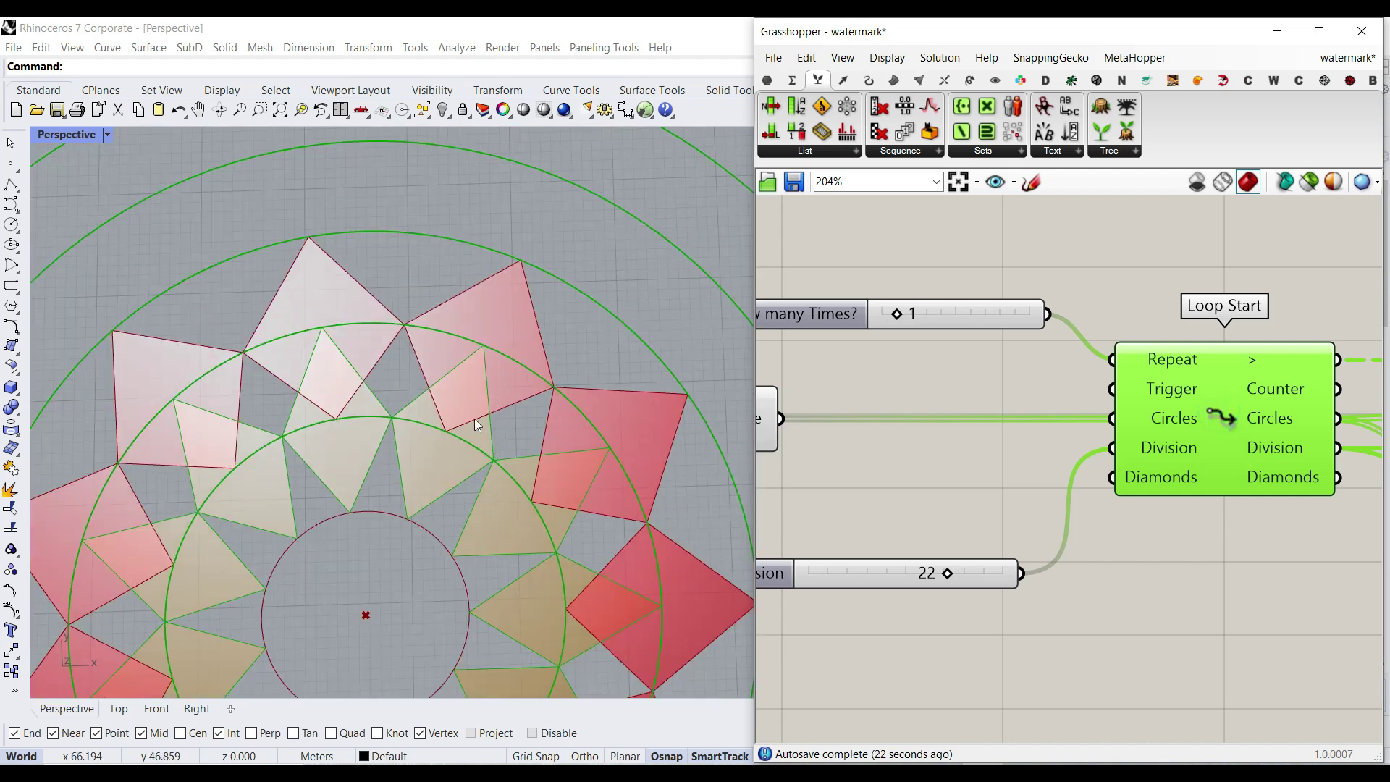
{"action": "scroll", "coordinate": [449, 427], "scroll_direction": "down", "scroll_amount": 5}
{"action": "scroll", "coordinate": [405, 424], "scroll_direction": "up", "scroll_amount": 7}
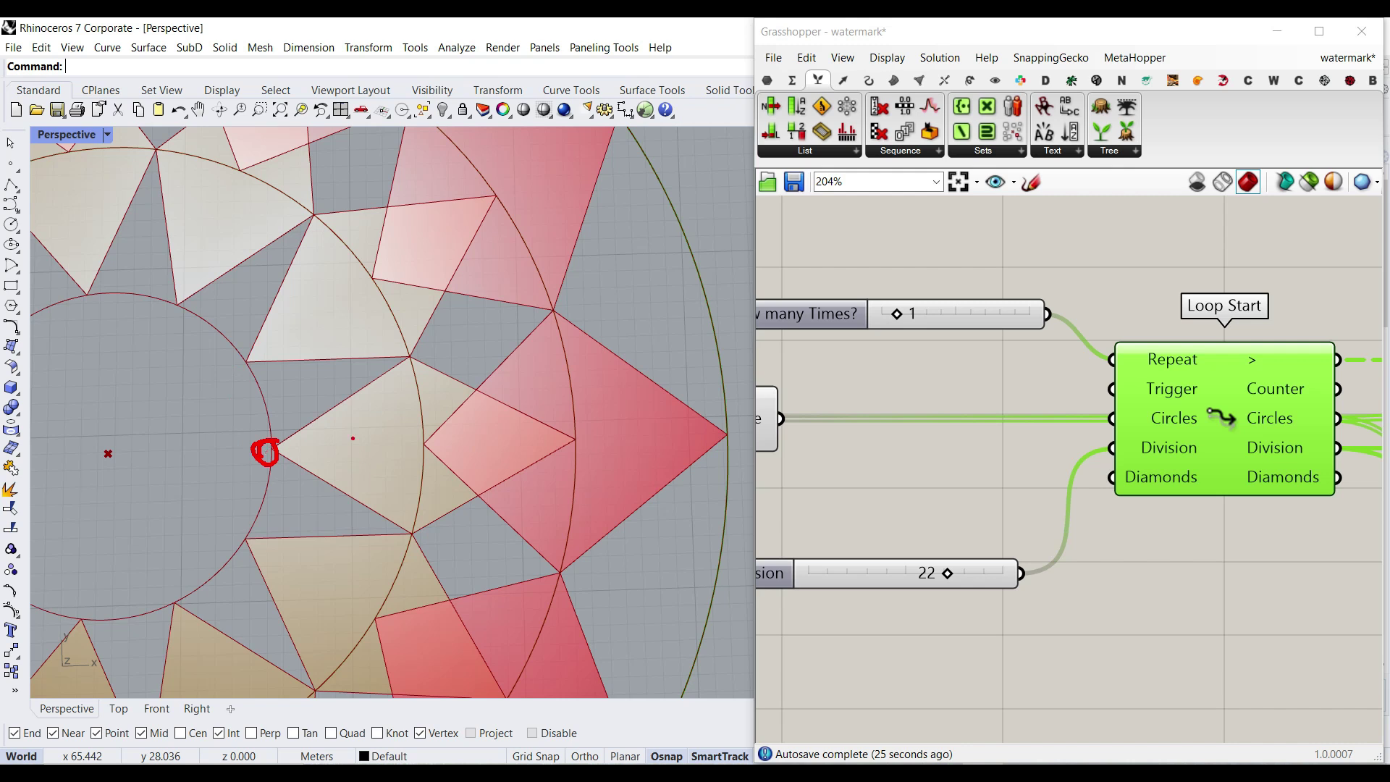
{"action": "mouse_move", "coordinate": [289, 449]}
{"action": "left_mouse_down"}
{"action": "mouse_move", "coordinate": [432, 454]}
{"action": "mouse_move", "coordinate": [410, 451]}
{"action": "left_mouse_up"}
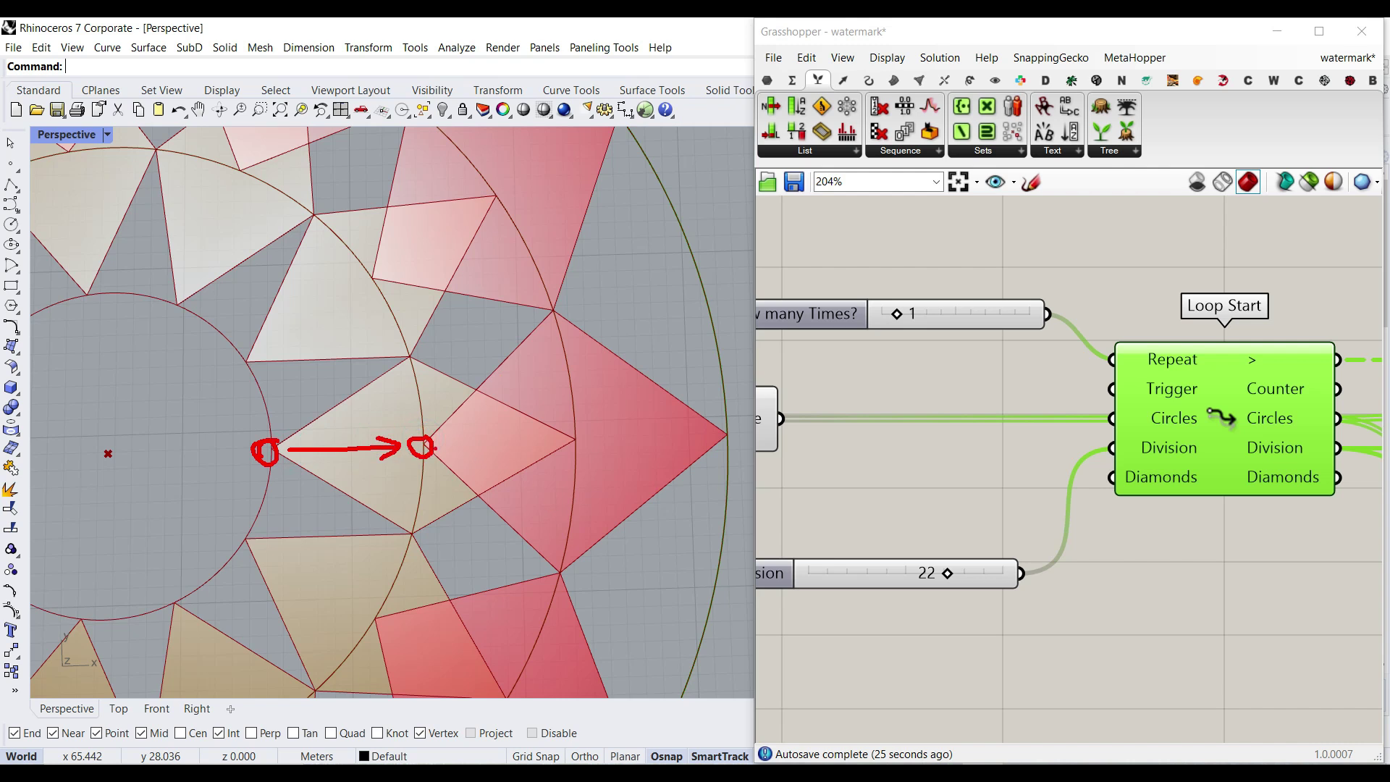
{"action": "mouse_move", "coordinate": [417, 437]}
{"action": "left_mouse_down"}
{"action": "mouse_move", "coordinate": [401, 366]}
{"action": "mouse_move", "coordinate": [423, 382]}
{"action": "left_mouse_up"}
{"action": "key", "text": "Escape"}
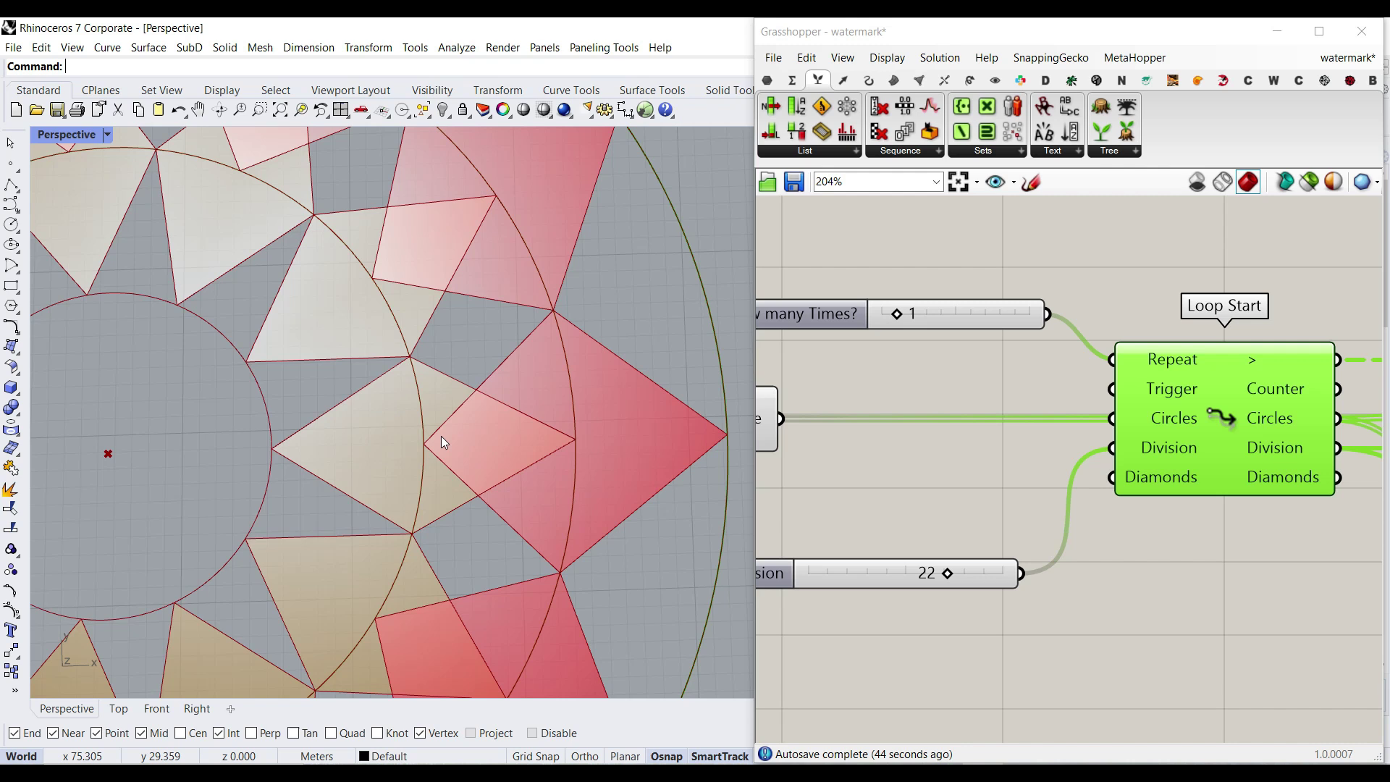
{"action": "scroll", "coordinate": [1048, 469], "scroll_direction": "down", "scroll_amount": 5}
{"action": "scroll", "coordinate": [1057, 491], "scroll_direction": "up", "scroll_amount": 4}
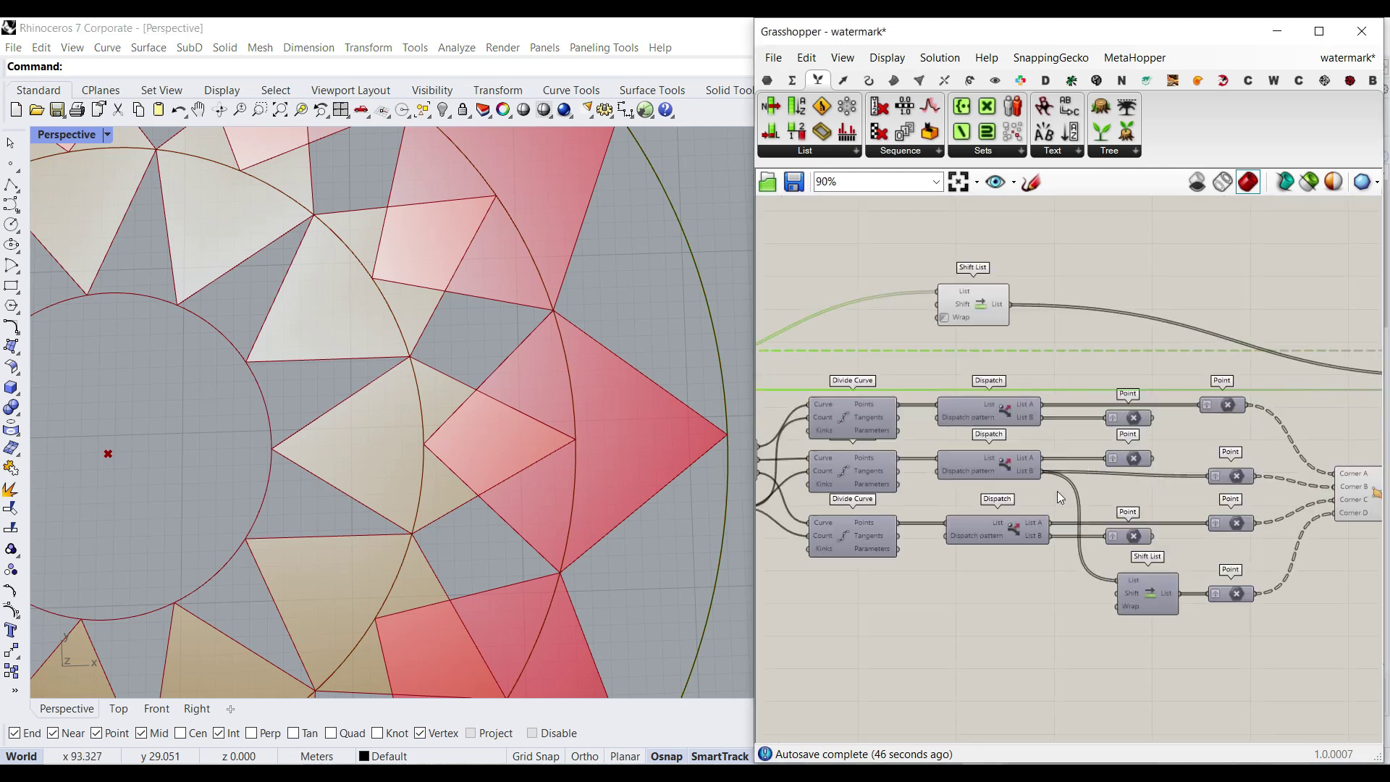
{"action": "right_click_drag", "start_coordinate": [940, 503], "coordinate": [1083, 498]}
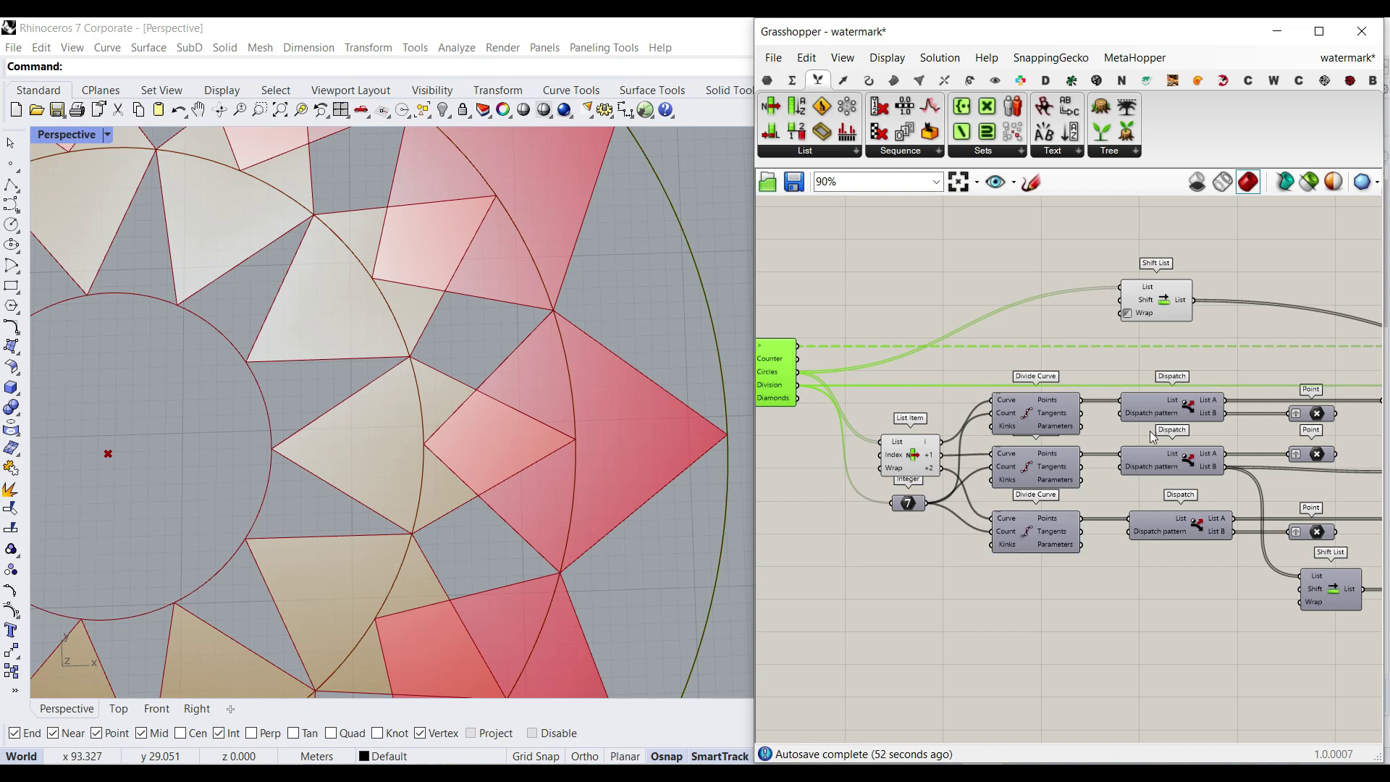
{"action": "scroll", "coordinate": [1152, 437], "scroll_direction": "up", "scroll_amount": 3}
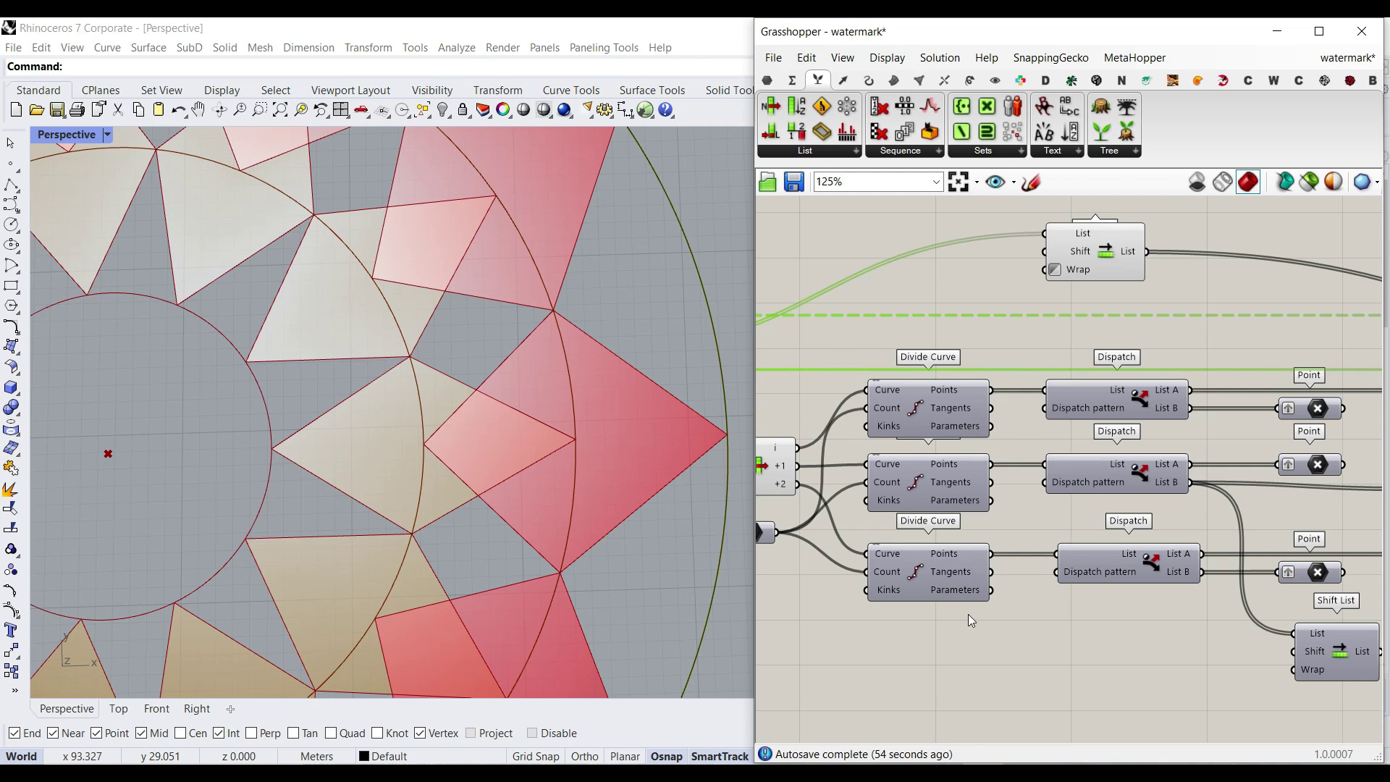
{"action": "scroll", "coordinate": [970, 558], "scroll_direction": "down", "scroll_amount": 4}
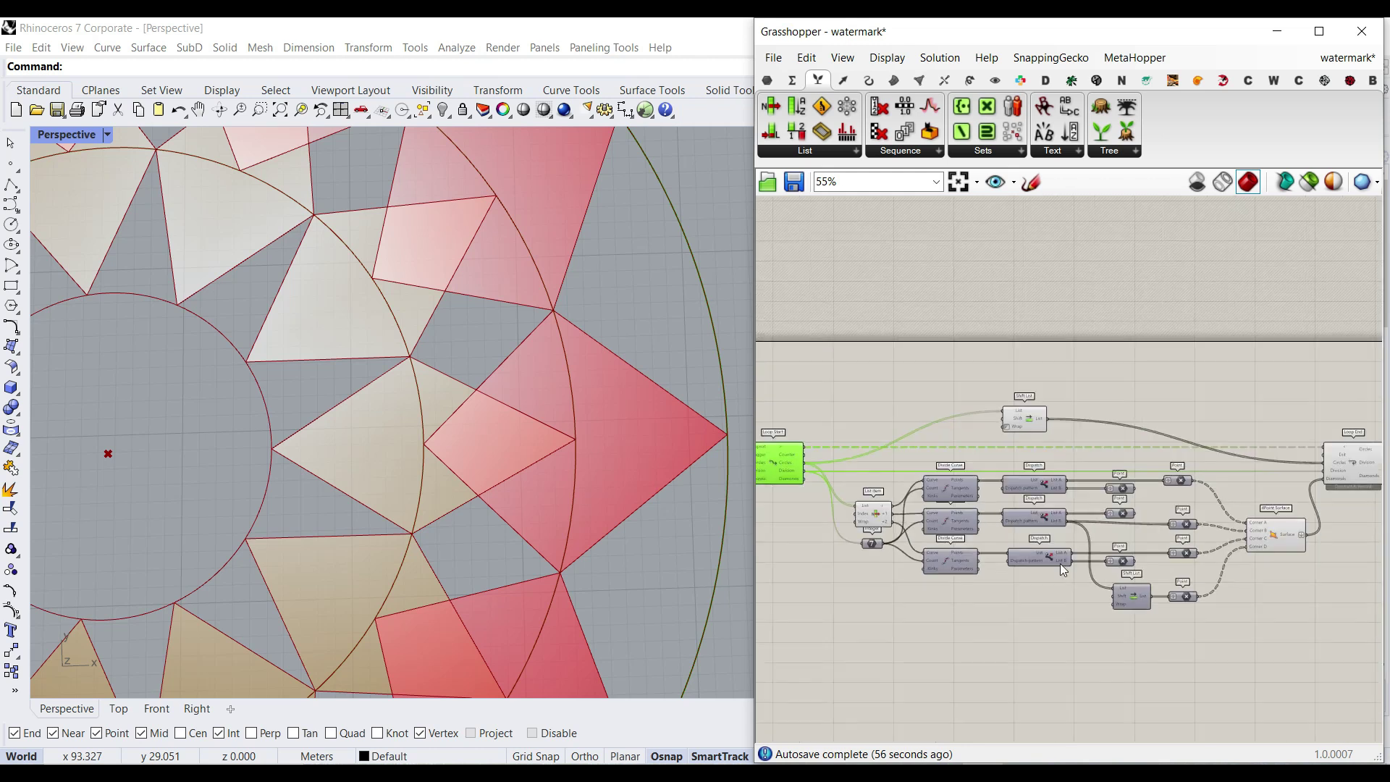
Move the Dispatch components and everything downstream farther from the Divide Curve components to make room between them.
{"action": "left_click_drag", "start_coordinate": [1303, 619], "coordinate": [902, 380]}
{"action": "left_click_drag", "start_coordinate": [1252, 447], "coordinate": [1375, 454]}
{"action": "left_click", "coordinate": [870, 563]}
{"action": "scroll", "coordinate": [941, 579], "scroll_direction": "up", "scroll_amount": 3}
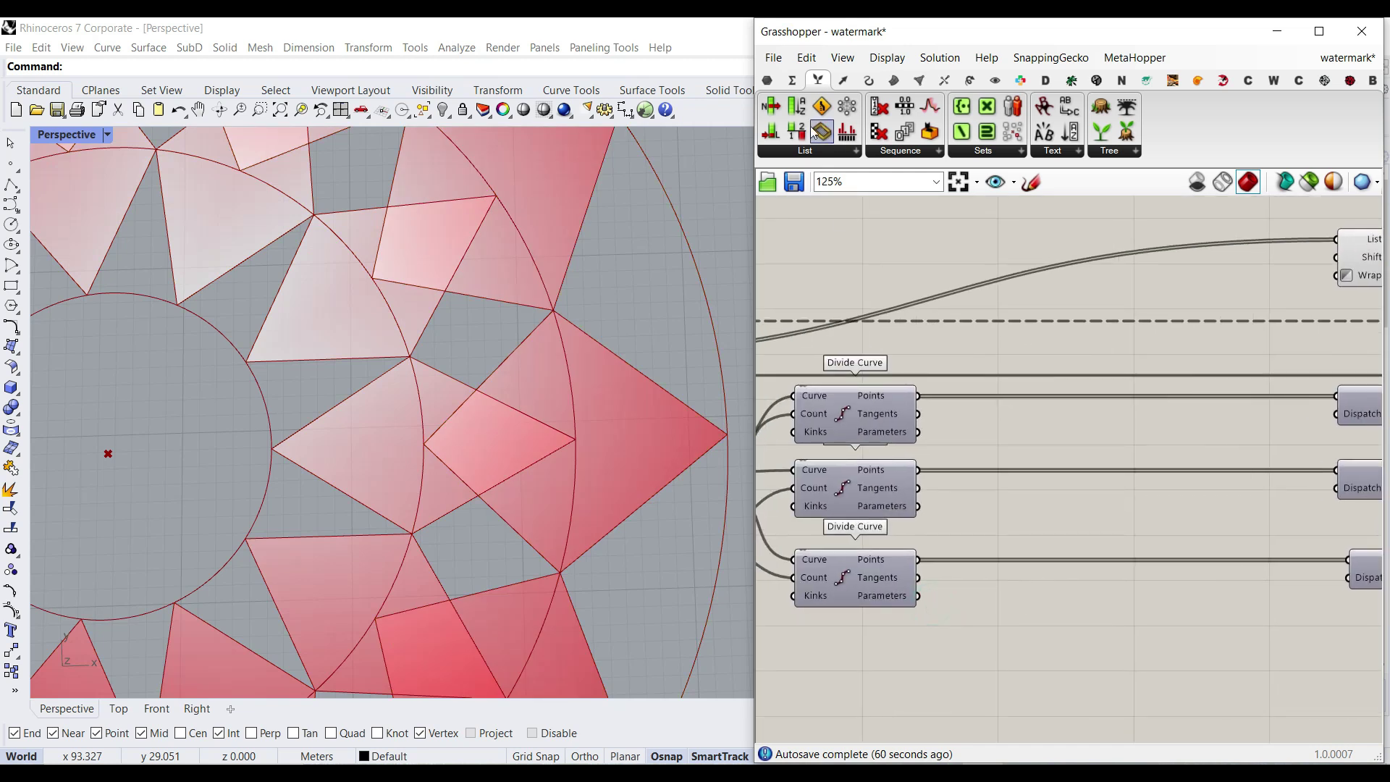
Insert a Shift List component between the first Divide Curve and its Dispatch component.
{"action": "left_click", "coordinate": [806, 151]}
{"action": "left_click", "coordinate": [909, 259]}
{"action": "scroll", "coordinate": [1005, 430], "scroll_direction": "up", "scroll_amount": 1}
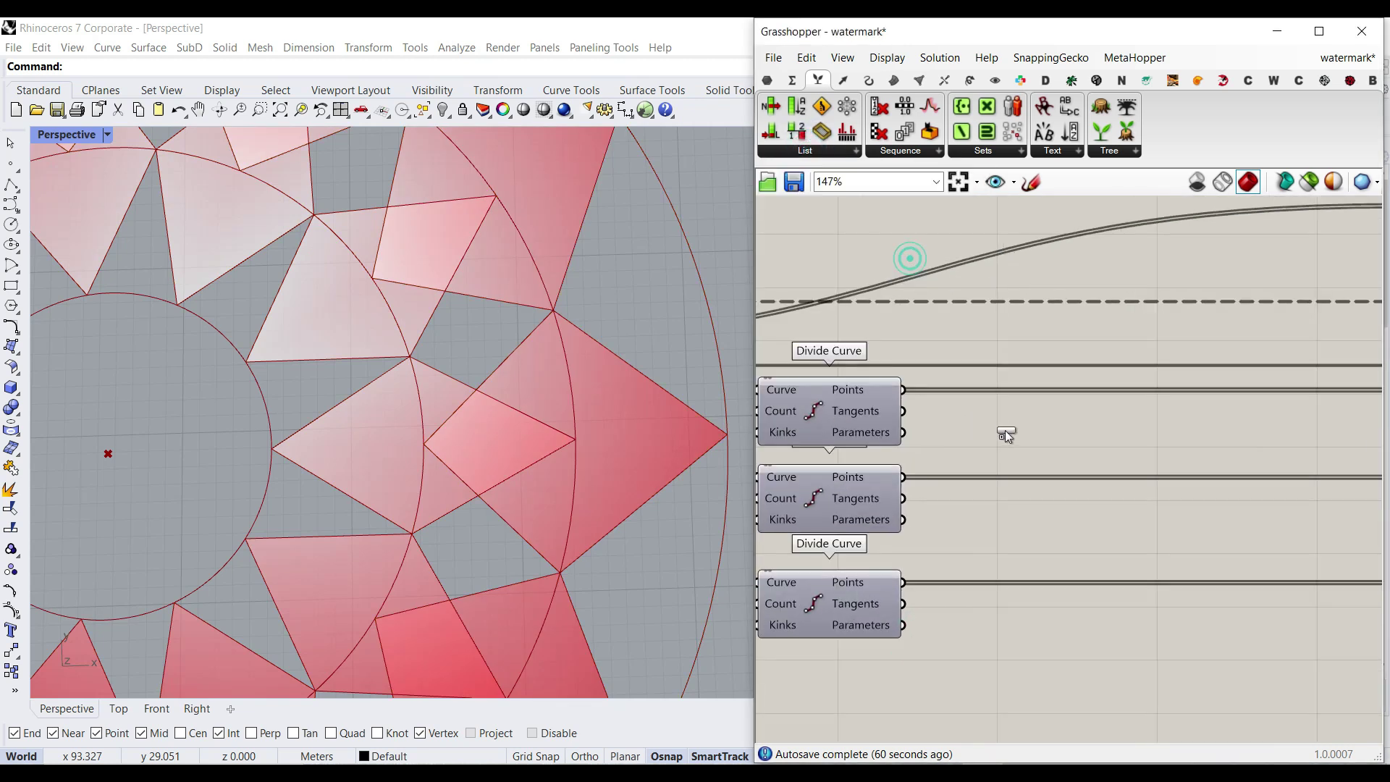
{"action": "left_click", "coordinate": [1012, 431]}
{"action": "left_click_drag", "start_coordinate": [978, 408], "coordinate": [979, 410]}
{"action": "right_click_drag", "start_coordinate": [1068, 427], "coordinate": [919, 413]}
{"action": "scroll", "coordinate": [923, 410], "scroll_direction": "down", "scroll_amount": 1}
Duplicate the Shift List twice and wire the copies between the second and third Divide Curve components and their Dispatch components.
{"action": "left_click_drag", "start_coordinate": [918, 416], "coordinate": [948, 488]}
{"action": "left_click_drag", "start_coordinate": [779, 455], "coordinate": [1198, 455]}
{"action": "right_click_drag", "start_coordinate": [954, 491], "coordinate": [1006, 471]}
{"action": "left_click_drag", "start_coordinate": [971, 461], "coordinate": [979, 543], "text": "alt"}
{"action": "left_click_drag", "start_coordinate": [832, 525], "coordinate": [930, 515]}
{"action": "left_click_drag", "start_coordinate": [1018, 534], "coordinate": [1252, 527]}
Connect the Counter output of Loop Start to the Shift input of the first new Shift List.
{"action": "scroll", "coordinate": [1102, 501], "scroll_direction": "down", "scroll_amount": 2}
{"action": "right_click_drag", "start_coordinate": [1055, 470], "coordinate": [1173, 490]}
{"action": "scroll", "coordinate": [860, 421], "scroll_direction": "up", "scroll_amount": 2}
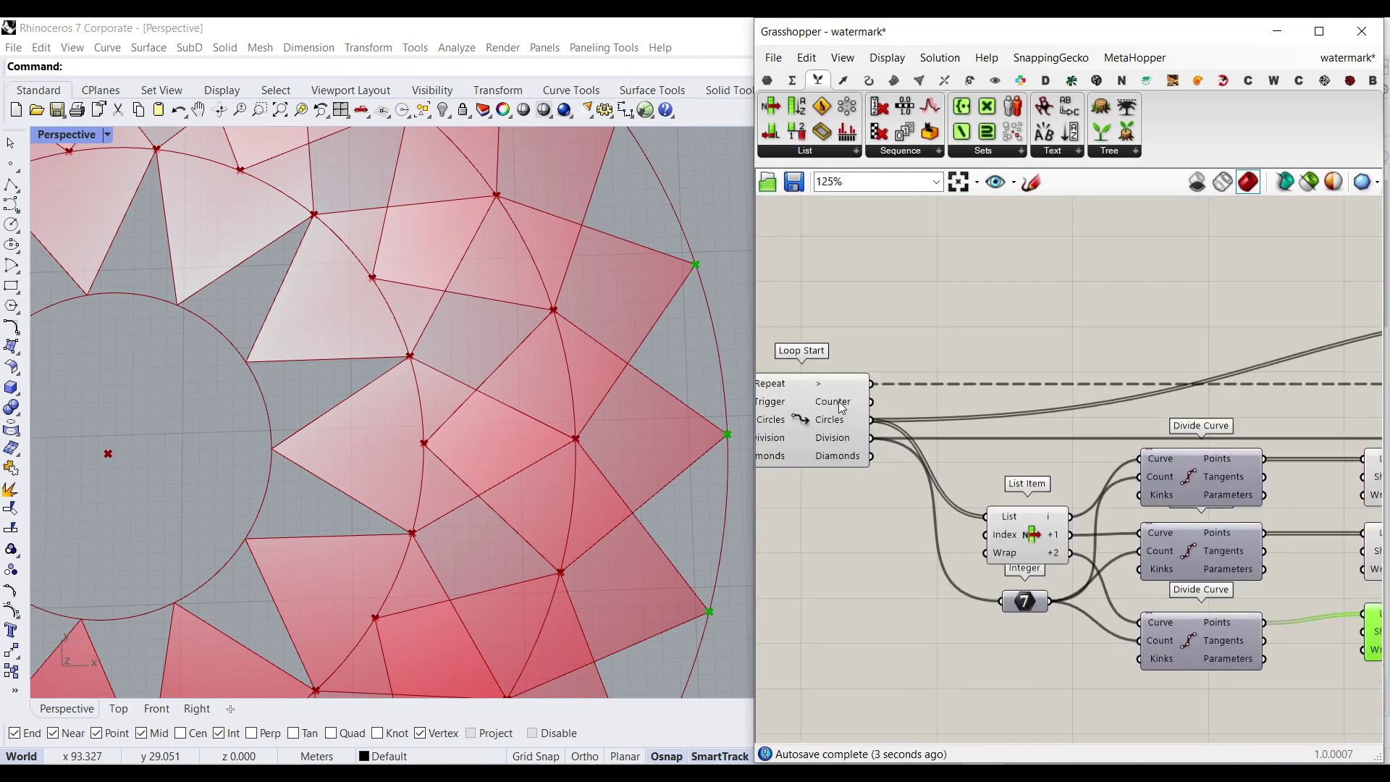
{"action": "scroll", "coordinate": [829, 387], "scroll_direction": "up", "scroll_amount": 2}
{"action": "right_click_drag", "start_coordinate": [772, 377], "coordinate": [909, 380]}
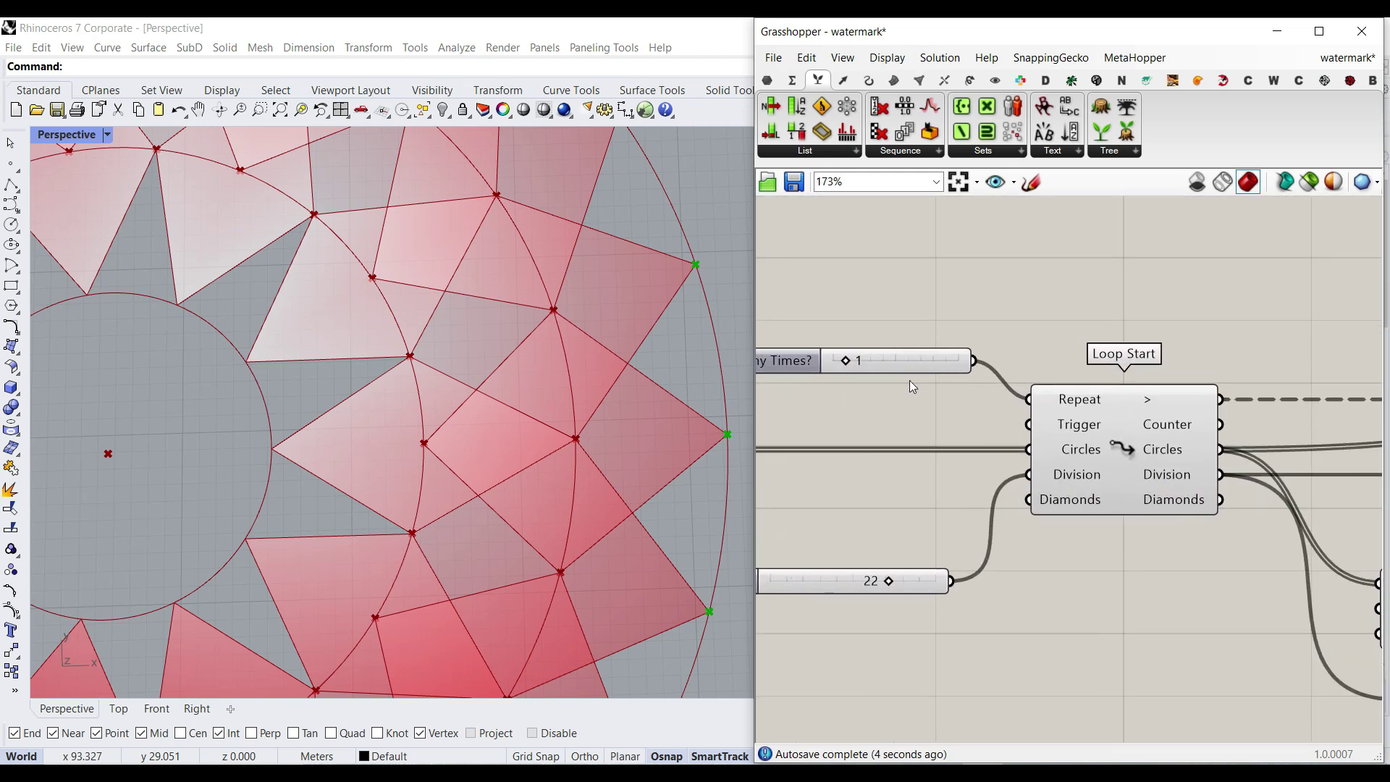
{"action": "right_click_drag", "start_coordinate": [1256, 423], "coordinate": [1049, 410]}
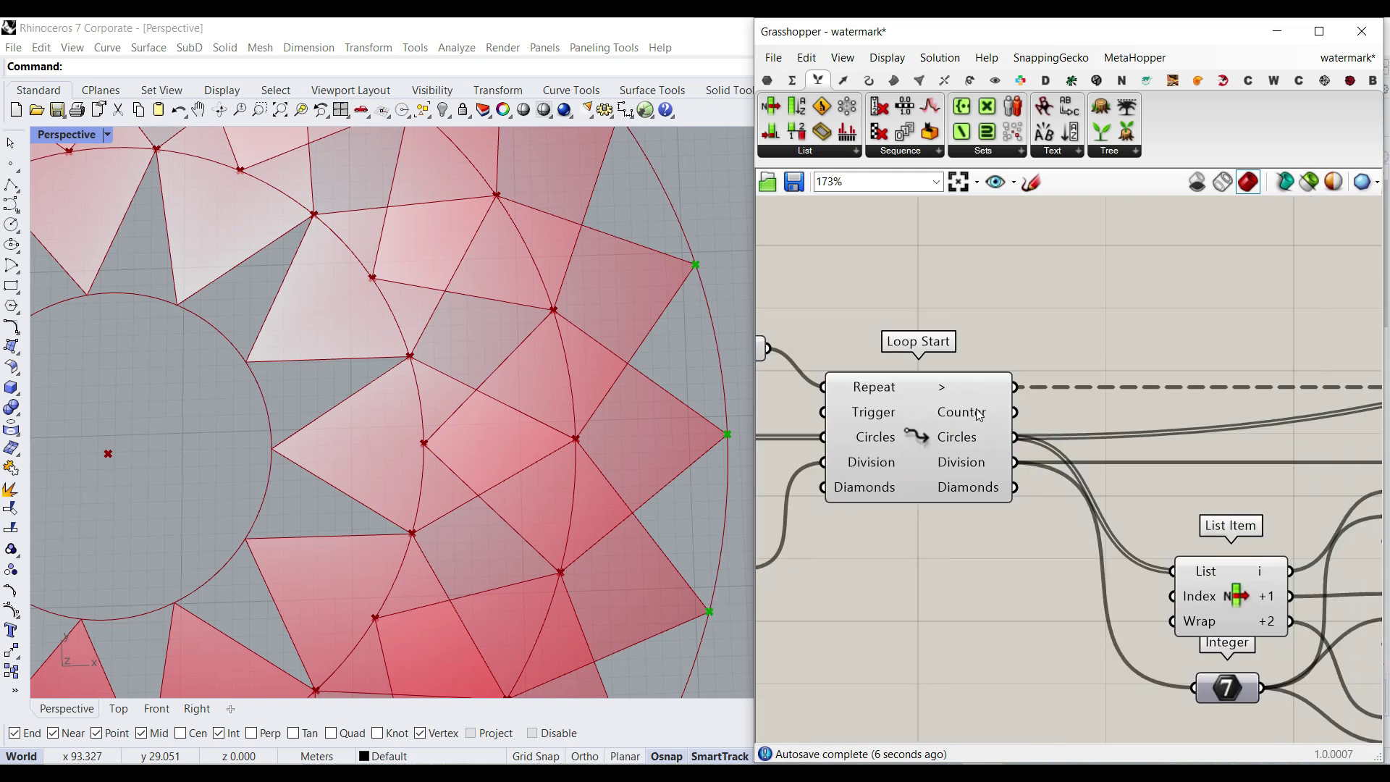
{"action": "left_click_drag", "start_coordinate": [1019, 413], "coordinate": [1252, 472]}
{"action": "scroll", "coordinate": [833, 429], "scroll_direction": "down", "scroll_amount": 11}
{"action": "scroll", "coordinate": [1083, 449], "scroll_direction": "up", "scroll_amount": 9}
{"action": "scroll", "coordinate": [1148, 459], "scroll_direction": "down", "scroll_amount": 4}
{"action": "scroll", "coordinate": [977, 450], "scroll_direction": "up", "scroll_amount": 1}
{"action": "scroll", "coordinate": [1303, 456], "scroll_direction": "up", "scroll_amount": 5}
Connect the Counter output of Loop Start to the Shift inputs of the second and third new Shift Lists.
{"action": "scroll", "coordinate": [1256, 477], "scroll_direction": "down", "scroll_amount": 3}
{"action": "left_click_drag", "start_coordinate": [779, 334], "coordinate": [1270, 482]}
{"action": "left_click_drag", "start_coordinate": [782, 350], "coordinate": [1272, 563]}
{"action": "scroll", "coordinate": [927, 409], "scroll_direction": "down", "scroll_amount": 2}
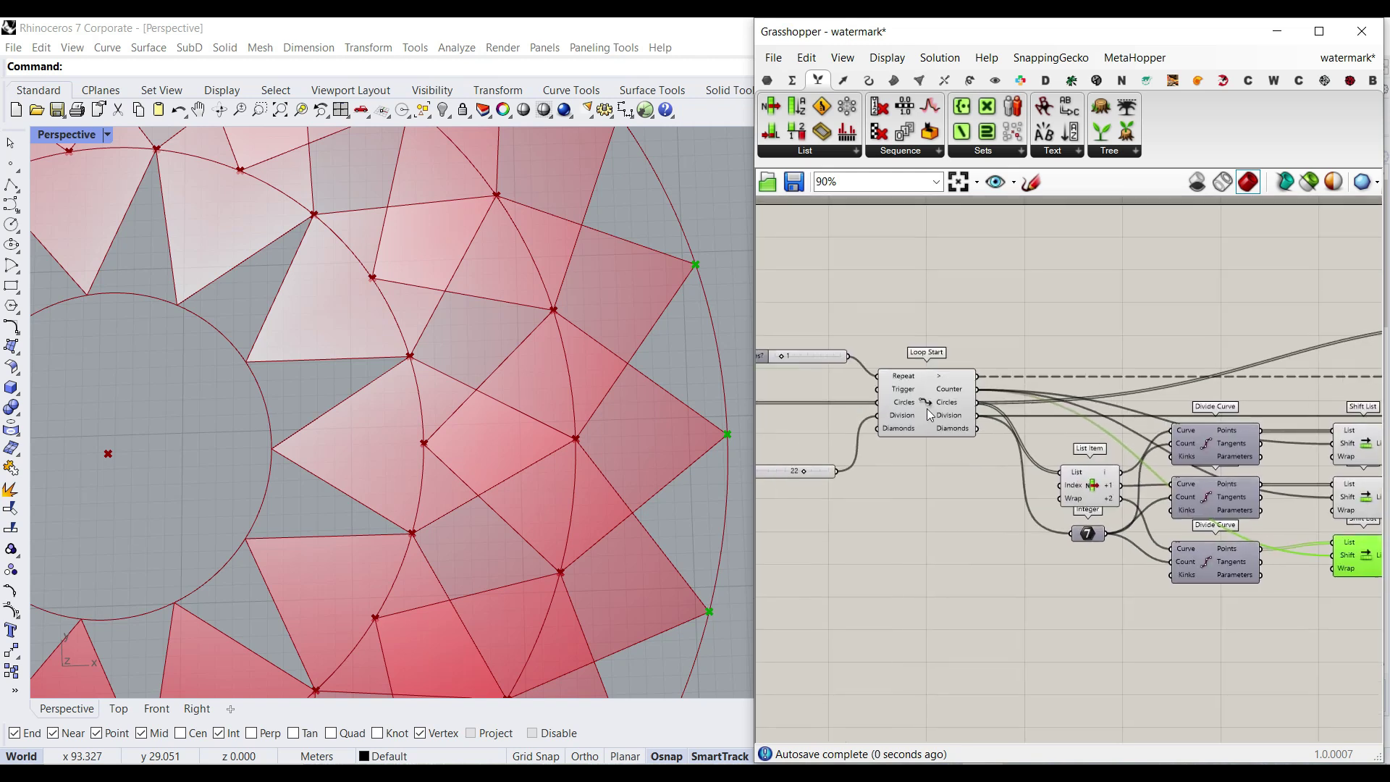
Preview the shifted pattern by setting the "How many Times?" slider to 0 and raising it to 4.
{"action": "left_click", "coordinate": [918, 401]}
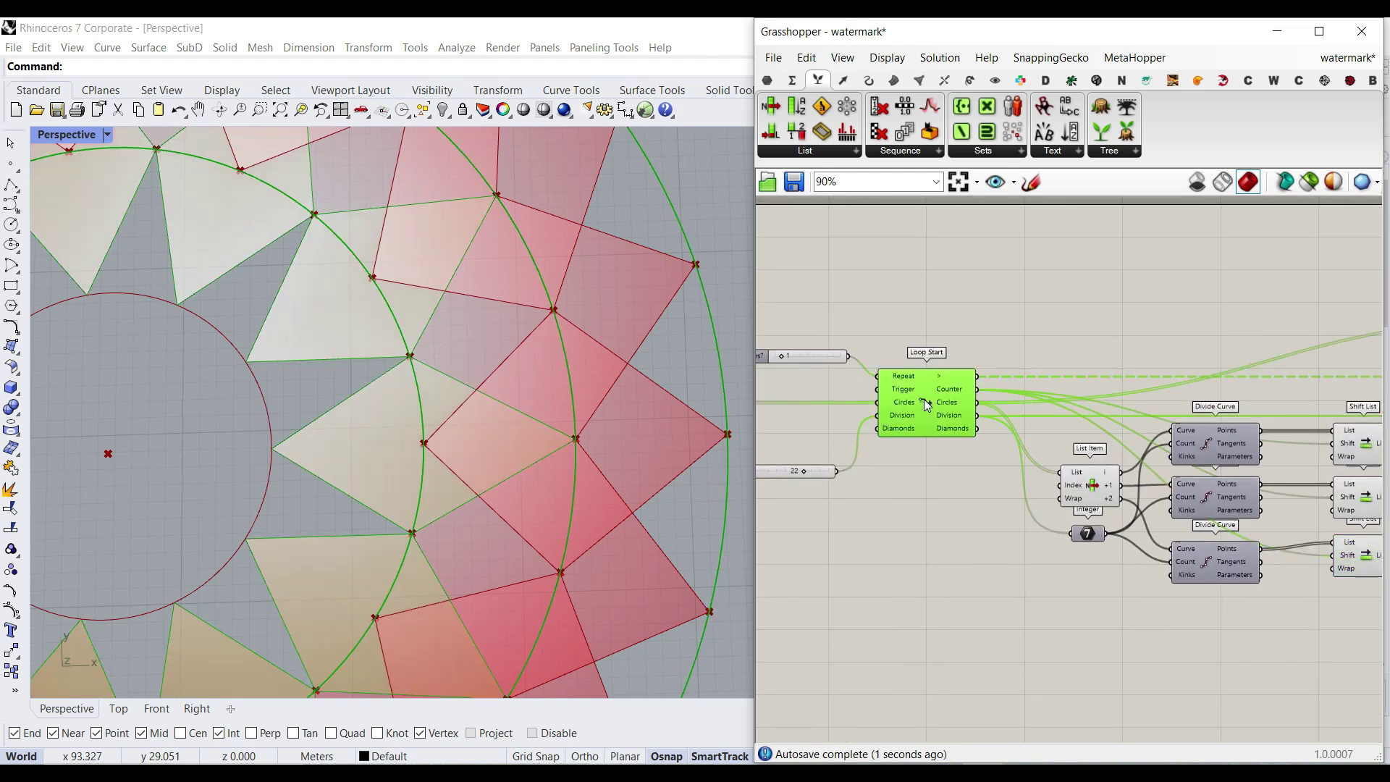
{"action": "left_click", "coordinate": [1030, 542]}
{"action": "scroll", "coordinate": [409, 484], "scroll_direction": "down", "scroll_amount": 5}
{"action": "right_click_drag", "start_coordinate": [1360, 458], "coordinate": [1305, 463]}
{"action": "scroll", "coordinate": [940, 388], "scroll_direction": "up", "scroll_amount": 3}
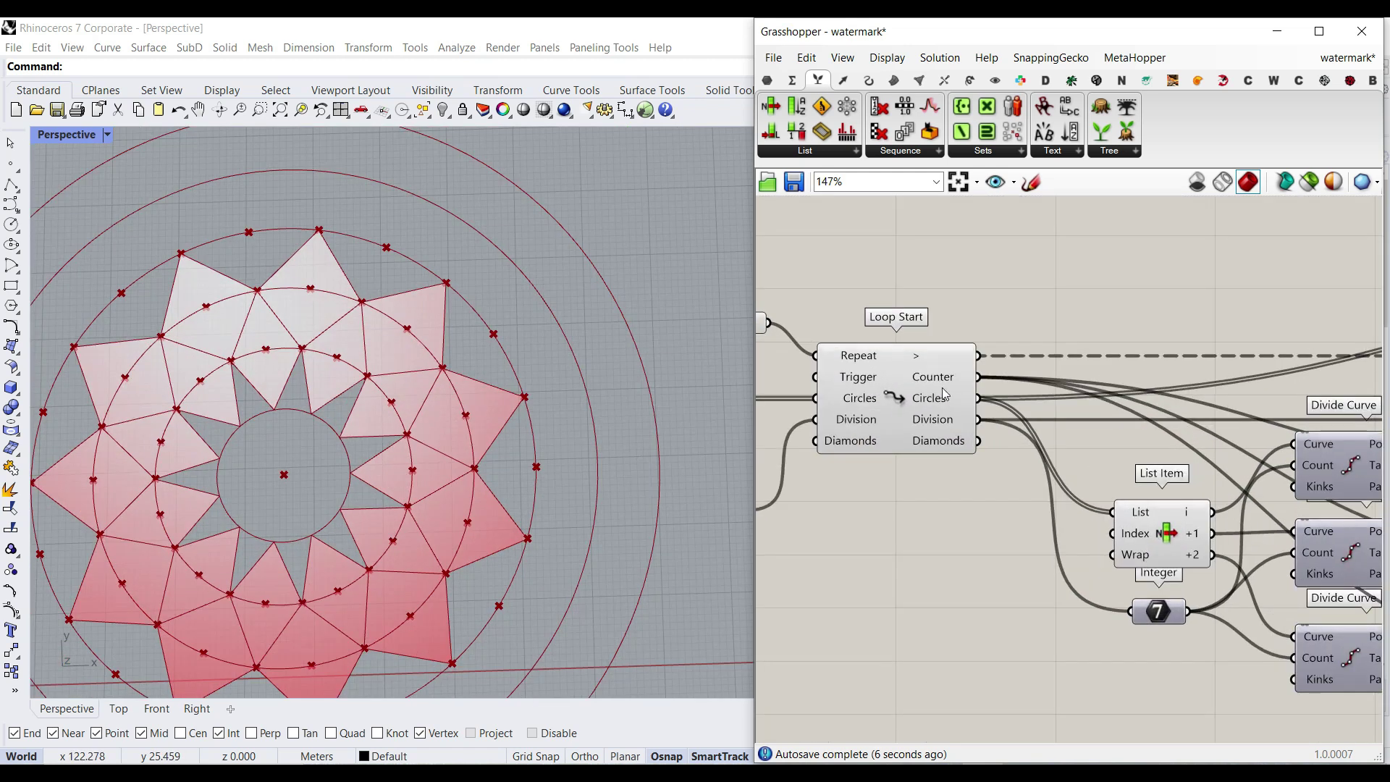
{"action": "right_click_drag", "start_coordinate": [802, 369], "coordinate": [985, 385]}
{"action": "left_click_drag", "start_coordinate": [837, 342], "coordinate": [833, 338]}
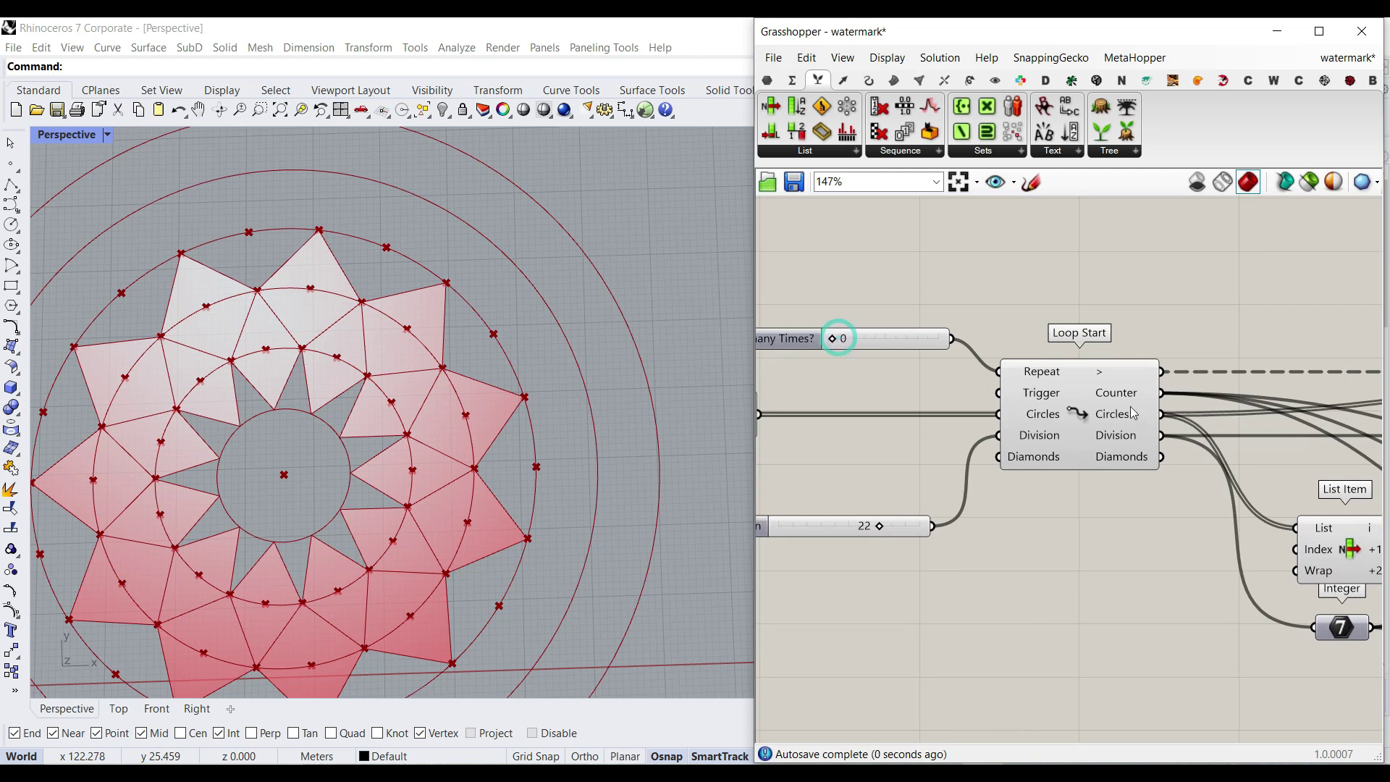
{"action": "left_click", "coordinate": [1078, 409]}
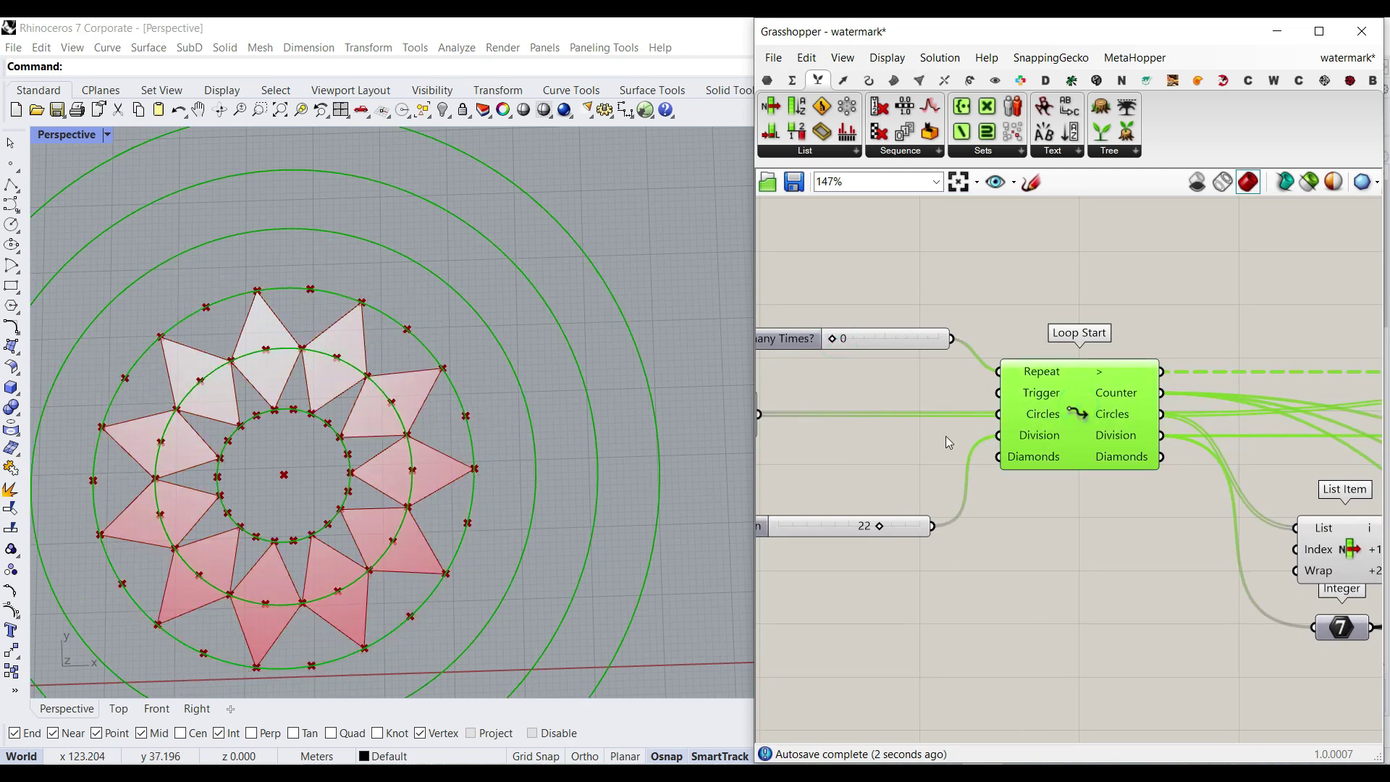
{"action": "left_click_drag", "start_coordinate": [833, 338], "coordinate": [871, 338]}
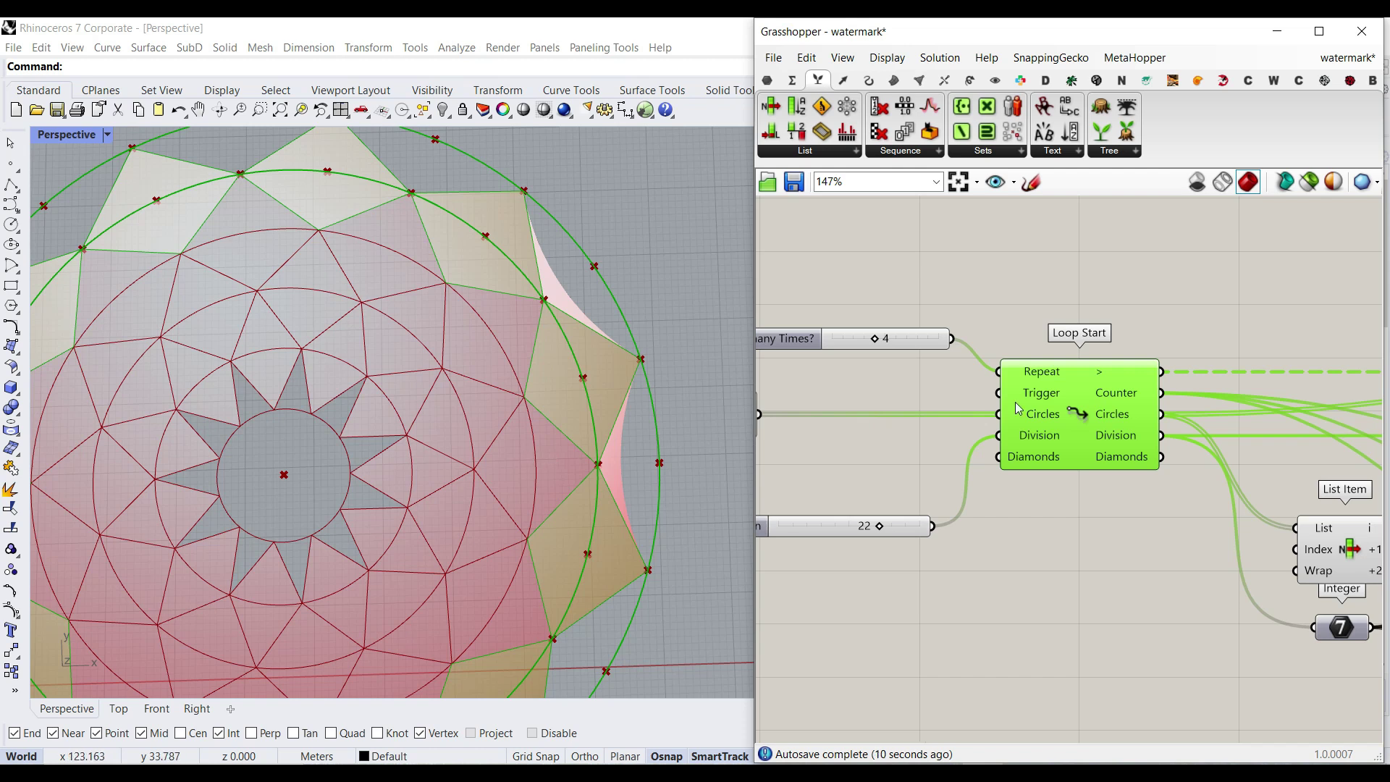
Compare the loop repeat count with the Number of circles slider and the diamond rows formed between the circles.
{"action": "scroll", "coordinate": [1135, 398], "scroll_direction": "down", "scroll_amount": 3}
{"action": "scroll", "coordinate": [1086, 371], "scroll_direction": "up", "scroll_amount": 3}
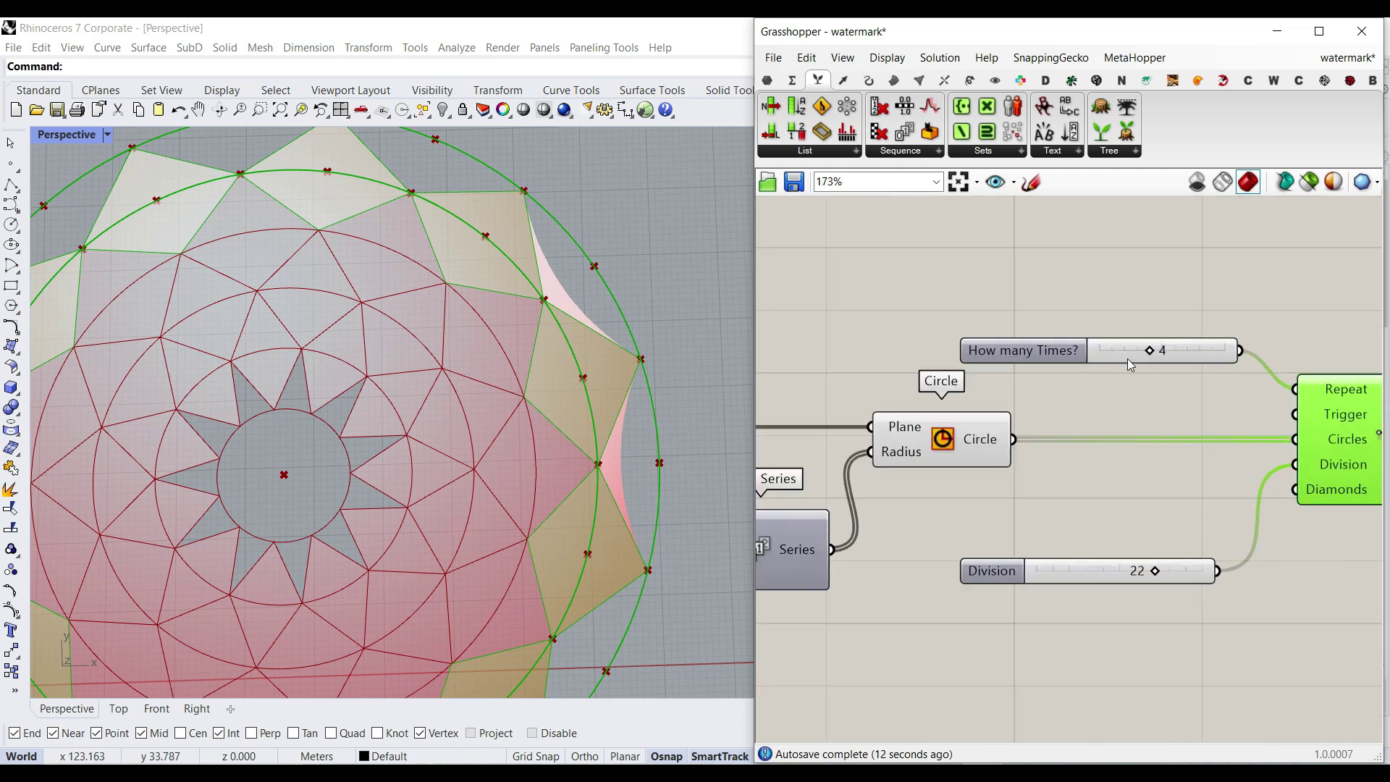
{"action": "right_click_drag", "start_coordinate": [930, 491], "coordinate": [1325, 445]}
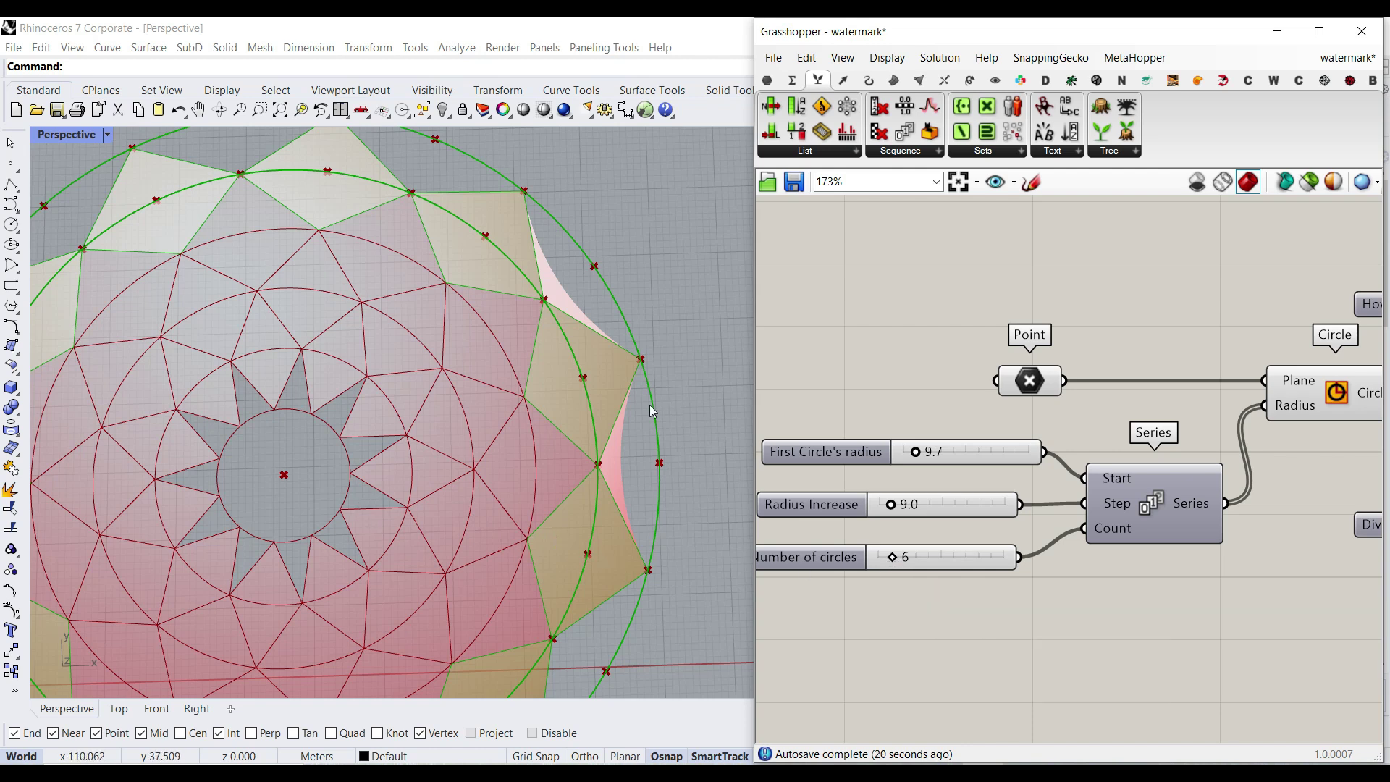
{"action": "mouse_move", "coordinate": [416, 390]}
{"action": "left_mouse_down"}
{"action": "mouse_move", "coordinate": [388, 397]}
{"action": "mouse_move", "coordinate": [421, 415]}
{"action": "left_mouse_up"}
{"action": "left_click_drag", "start_coordinate": [450, 361], "coordinate": [415, 333]}
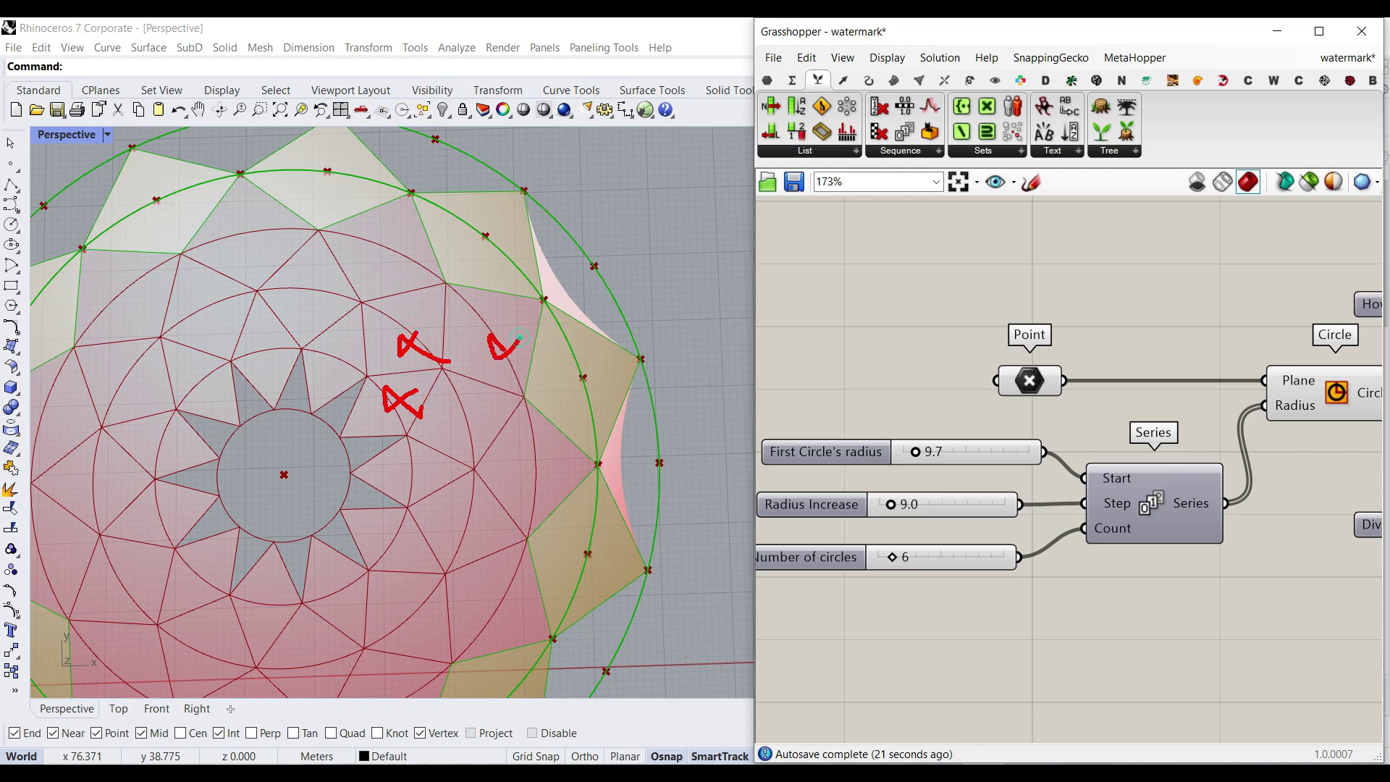
{"action": "left_click_drag", "start_coordinate": [500, 255], "coordinate": [532, 281]}
{"action": "key", "text": "Escape"}
{"action": "right_click_drag", "start_coordinate": [1319, 346], "coordinate": [1233, 329]}
{"action": "scroll", "coordinate": [1201, 359], "scroll_direction": "down", "scroll_amount": 1}
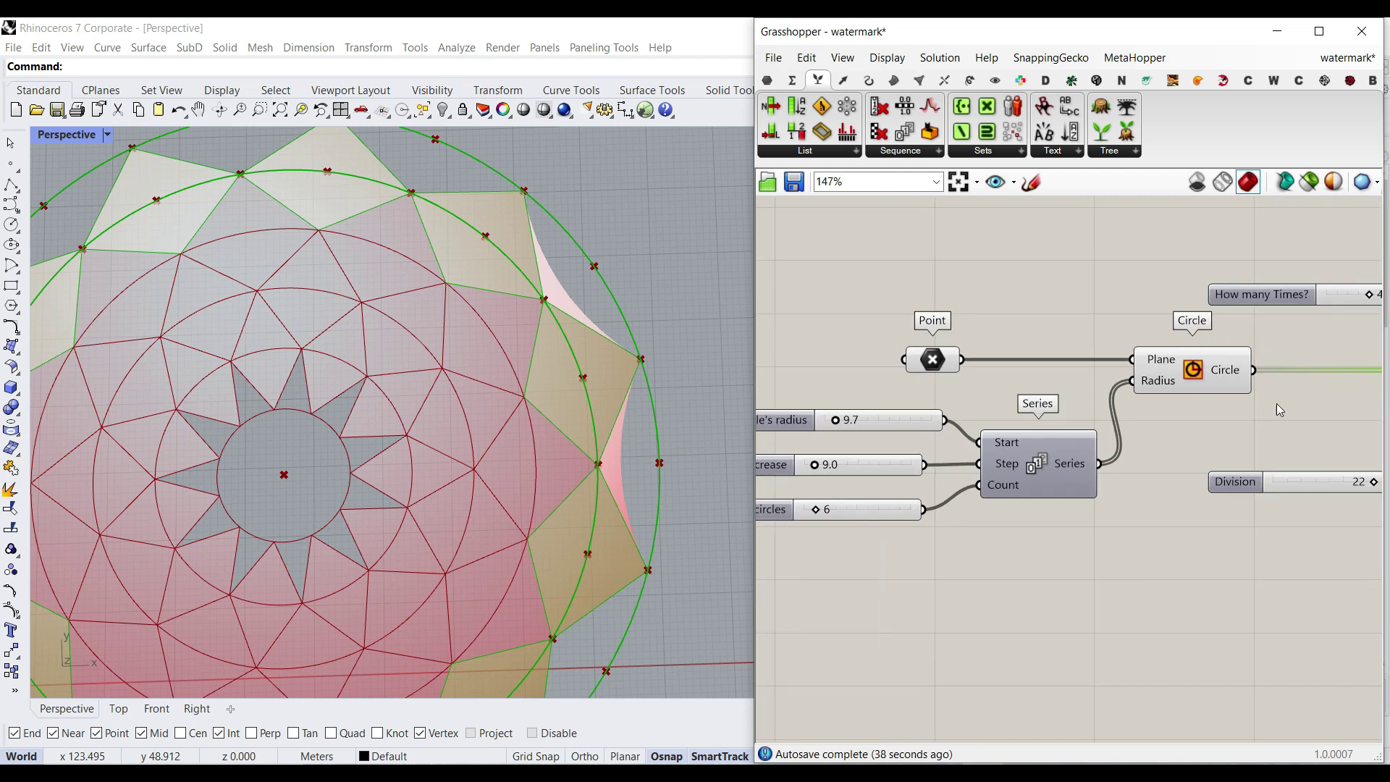
{"action": "right_click_drag", "start_coordinate": [1308, 381], "coordinate": [1218, 377]}
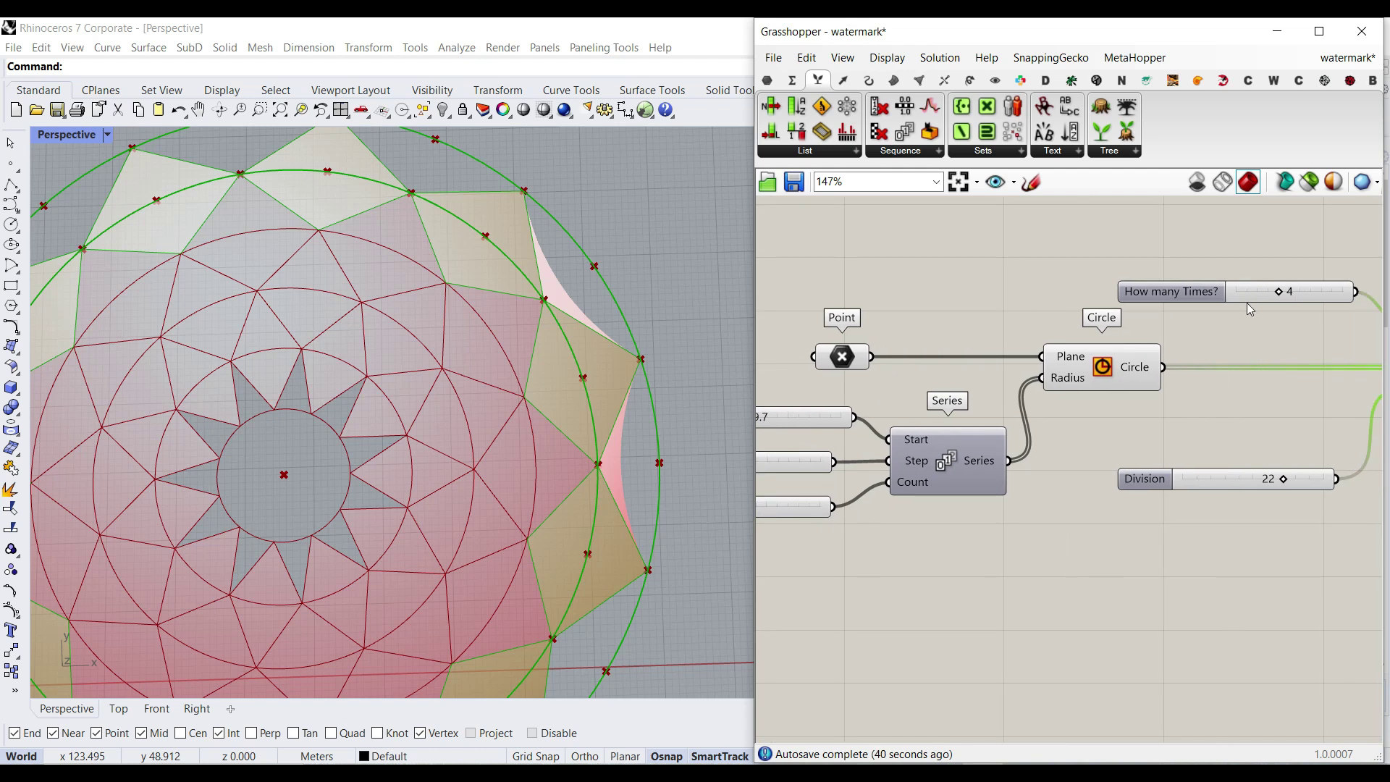
{"action": "right_click_drag", "start_coordinate": [921, 428], "coordinate": [1020, 424]}
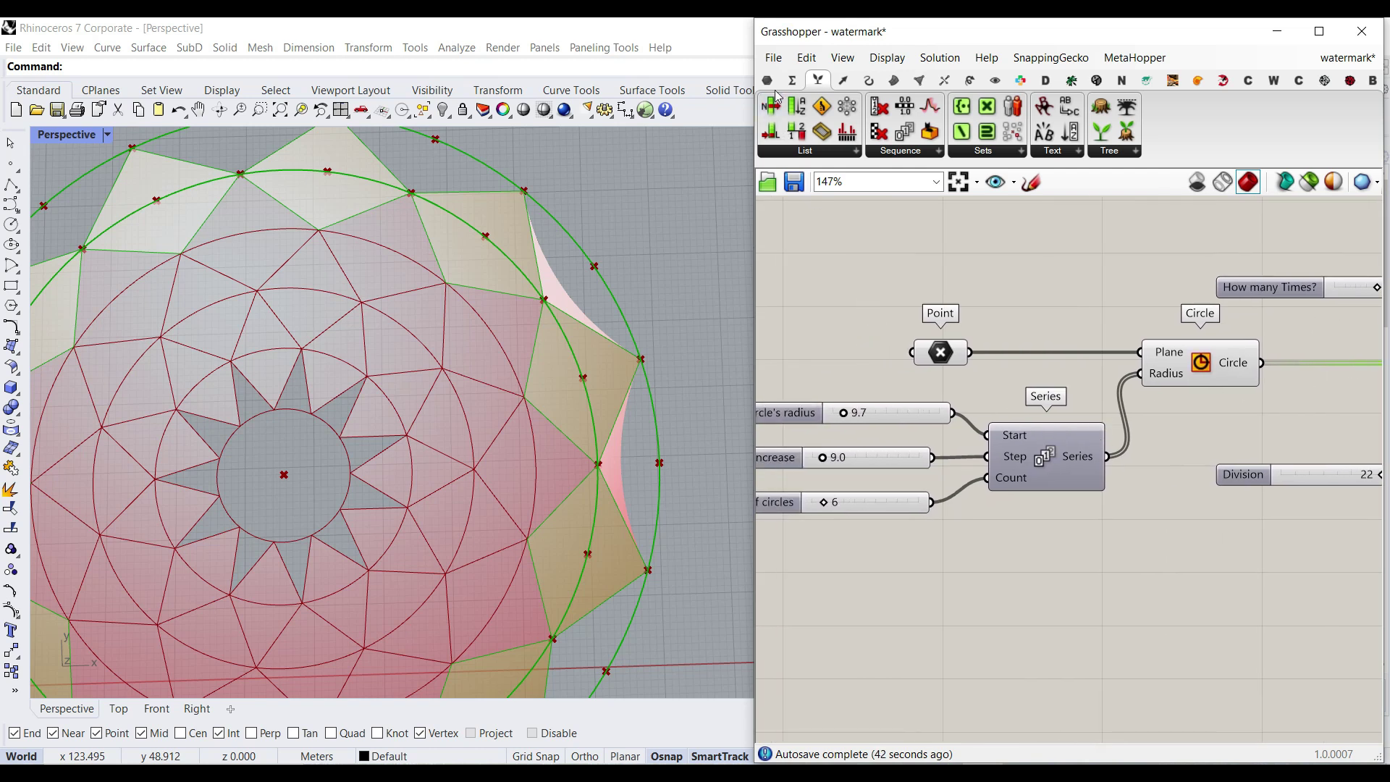
Add a Subtraction component and connect the Number of circles slider to its A input.
{"action": "left_click", "coordinate": [797, 82]}
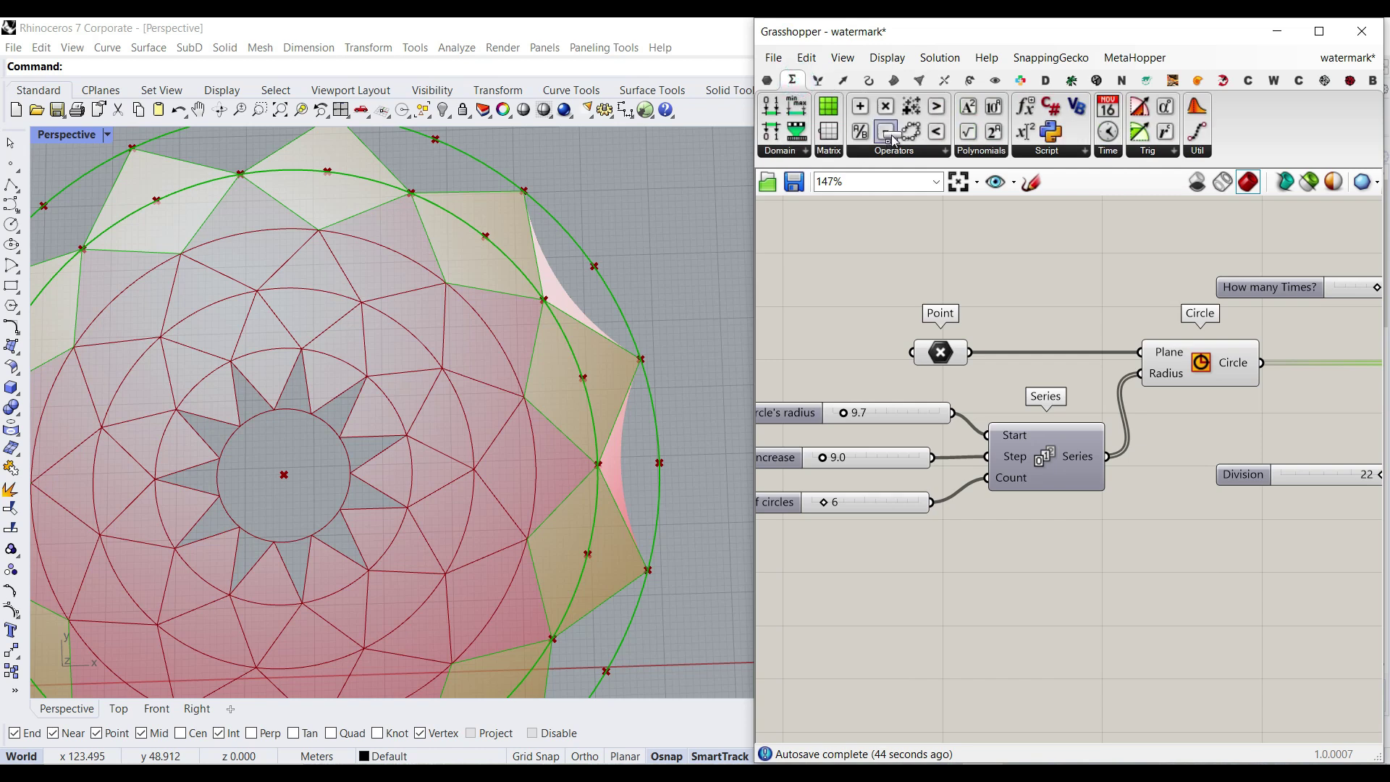
{"action": "left_click_drag", "start_coordinate": [886, 131], "coordinate": [1137, 265]}
{"action": "left_click_drag", "start_coordinate": [930, 503], "coordinate": [1087, 254]}
{"action": "right_click_drag", "start_coordinate": [1150, 312], "coordinate": [912, 367]}
{"action": "left_click_drag", "start_coordinate": [904, 325], "coordinate": [1172, 299]}
Add a panel containing 3 and connect it to the B input of Subtraction.
{"action": "scroll", "coordinate": [1023, 310], "scroll_direction": "up", "scroll_amount": 2}
{"action": "double_click", "coordinate": [945, 301]}
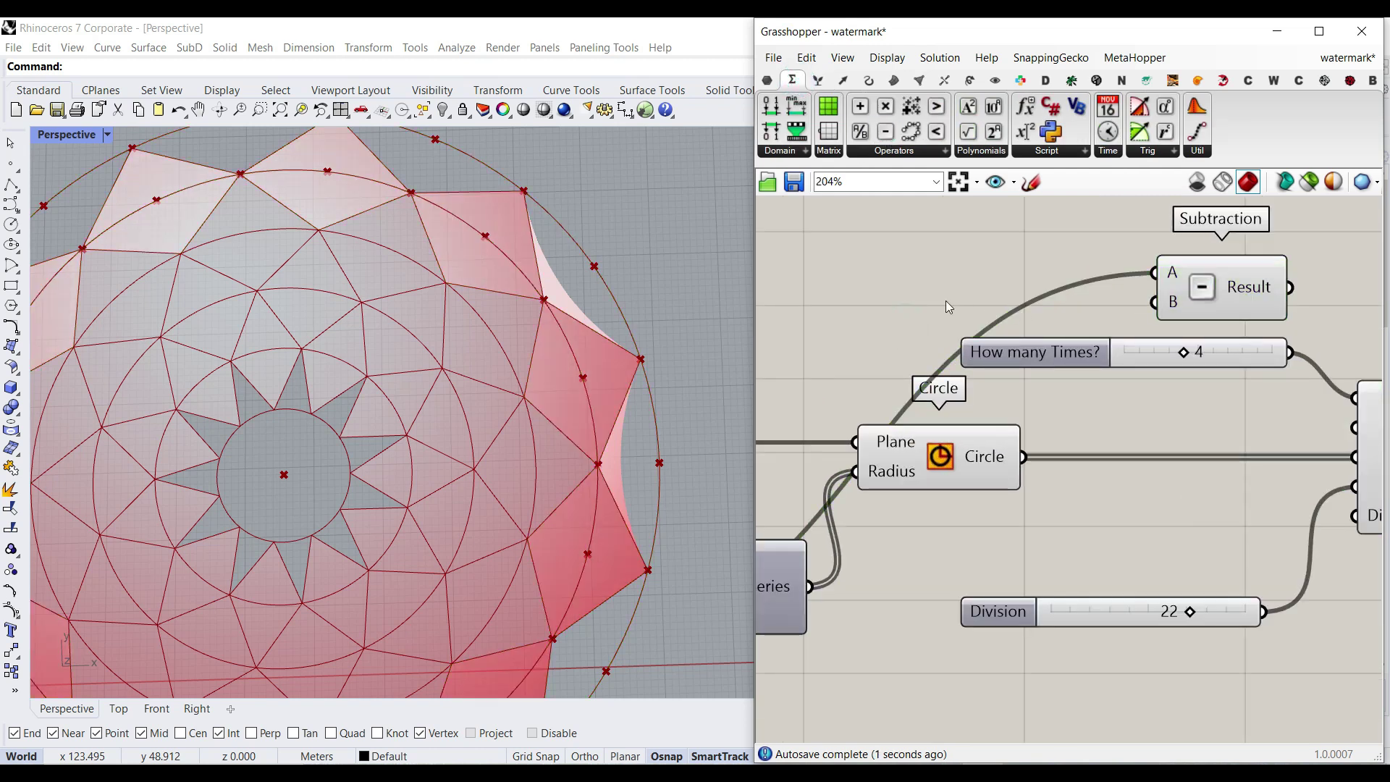
{"action": "type", "text": "//3"}
{"action": "key", "text": "Return"}
{"action": "left_click_drag", "start_coordinate": [970, 301], "coordinate": [1154, 301]}
Replace the "How many Times?" slider with the Subtraction result as Loop Start's Repeat input, and rerun the loop.
{"action": "right_click_drag", "start_coordinate": [1287, 313], "coordinate": [1086, 298]}
{"action": "left_click_drag", "start_coordinate": [1125, 323], "coordinate": [1154, 382]}
{"action": "left_click", "coordinate": [910, 344]}
{"action": "key", "text": "Delete"}
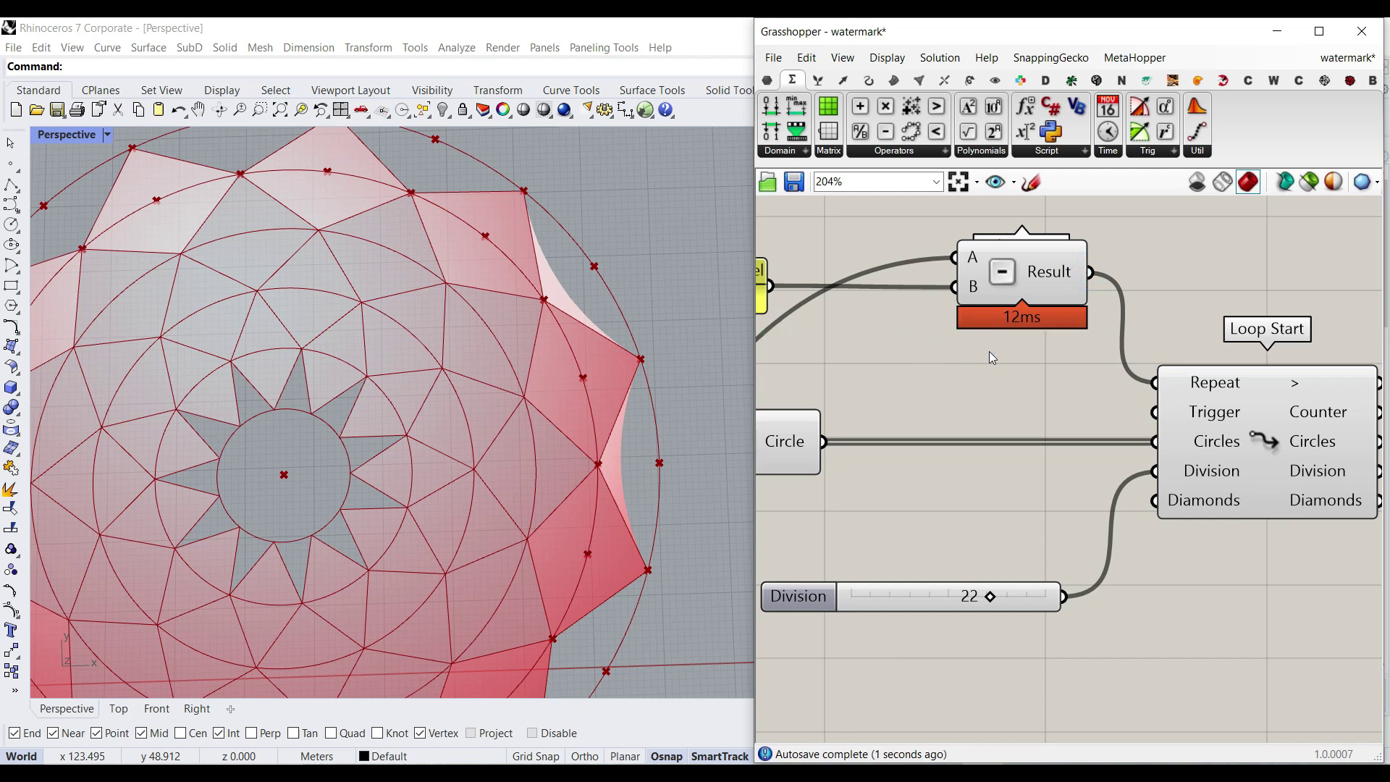
{"action": "double_click", "coordinate": [1265, 428]}
{"action": "left_click", "coordinate": [977, 373]}
Check the Number of circles slider and examine the diamond pattern driven by the subtracted repeat count.
{"action": "right_click_drag", "start_coordinate": [1007, 513], "coordinate": [1303, 499]}
{"action": "scroll", "coordinate": [1137, 499], "scroll_direction": "down", "scroll_amount": 3}
{"action": "scroll", "coordinate": [966, 578], "scroll_direction": "up", "scroll_amount": 5}
{"action": "mouse_move", "coordinate": [896, 548]}
{"action": "left_mouse_down"}
{"action": "mouse_move", "coordinate": [879, 548]}
{"action": "mouse_move", "coordinate": [913, 548]}
{"action": "mouse_move", "coordinate": [881, 548]}
{"action": "mouse_move", "coordinate": [896, 548]}
{"action": "left_mouse_up"}
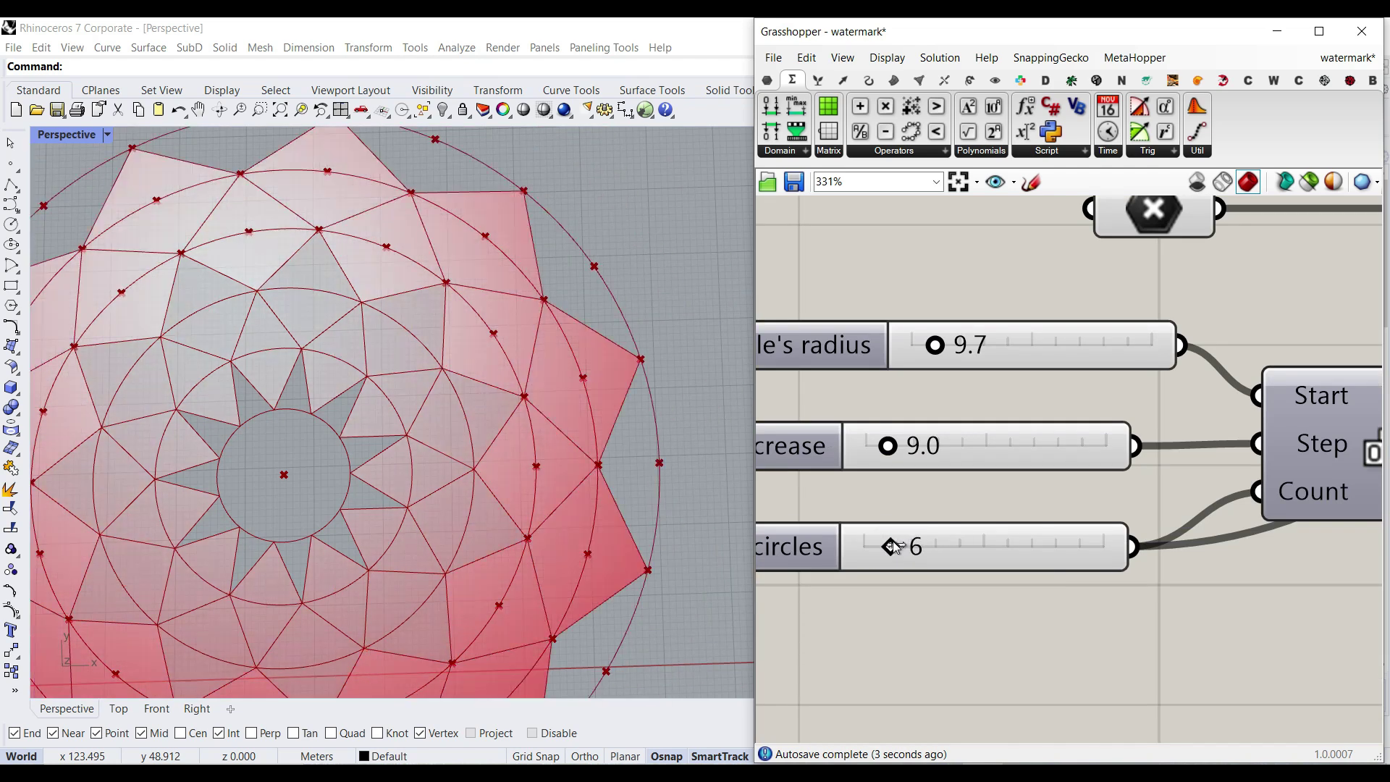
{"action": "scroll", "coordinate": [588, 501], "scroll_direction": "down", "scroll_amount": 4}
{"action": "scroll", "coordinate": [1037, 489], "scroll_direction": "down", "scroll_amount": 5}
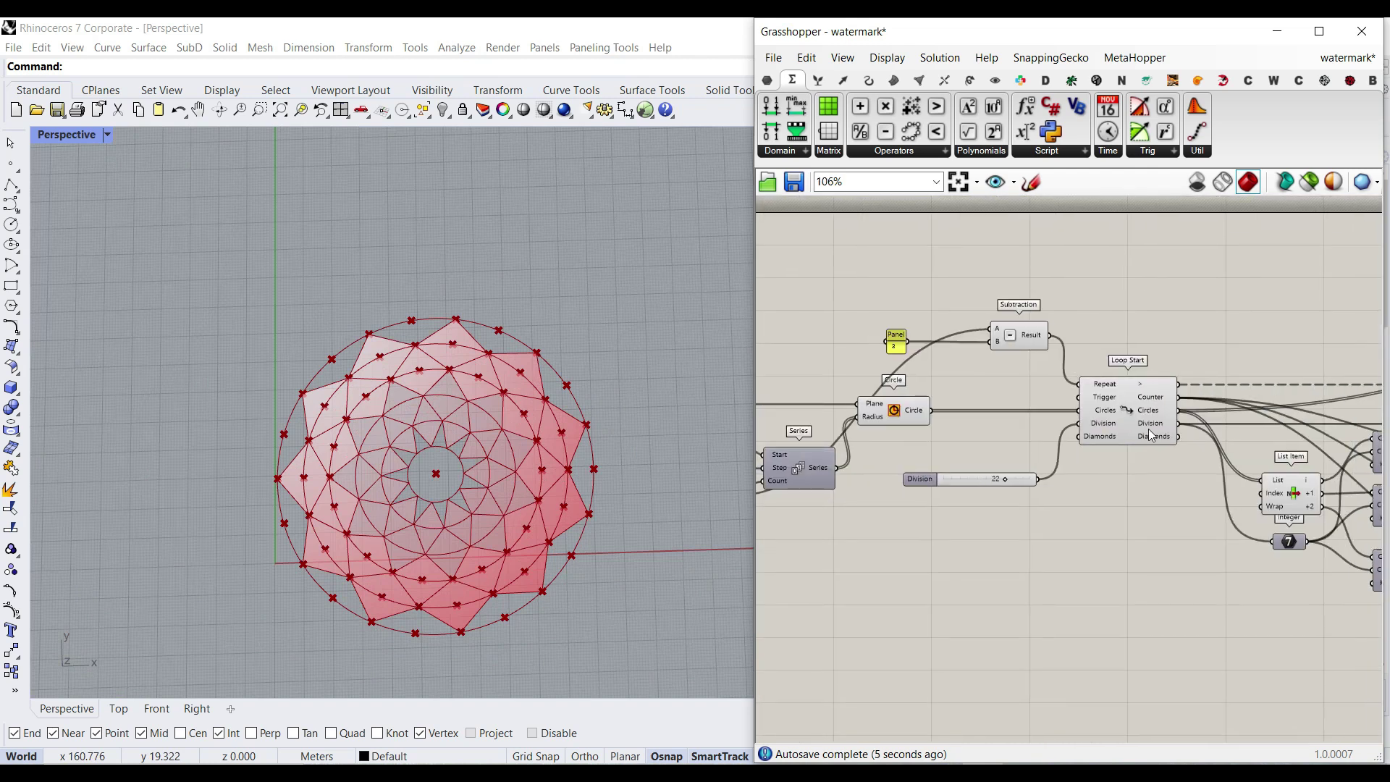
{"action": "scroll", "coordinate": [1149, 429], "scroll_direction": "up", "scroll_amount": 2}
{"action": "left_click", "coordinate": [1114, 397]}
{"action": "left_click", "coordinate": [1096, 554]}
Turn off the preview of all components in the definition.
{"action": "scroll", "coordinate": [977, 487], "scroll_direction": "down", "scroll_amount": 5}
{"action": "scroll", "coordinate": [1015, 489], "scroll_direction": "down", "scroll_amount": 4}
{"action": "left_click_drag", "start_coordinate": [1278, 597], "coordinate": [812, 419]}
{"action": "right_click", "coordinate": [960, 343]}
{"action": "left_click", "coordinate": [987, 371]}
{"action": "scroll", "coordinate": [1127, 418], "scroll_direction": "up", "scroll_amount": 5}
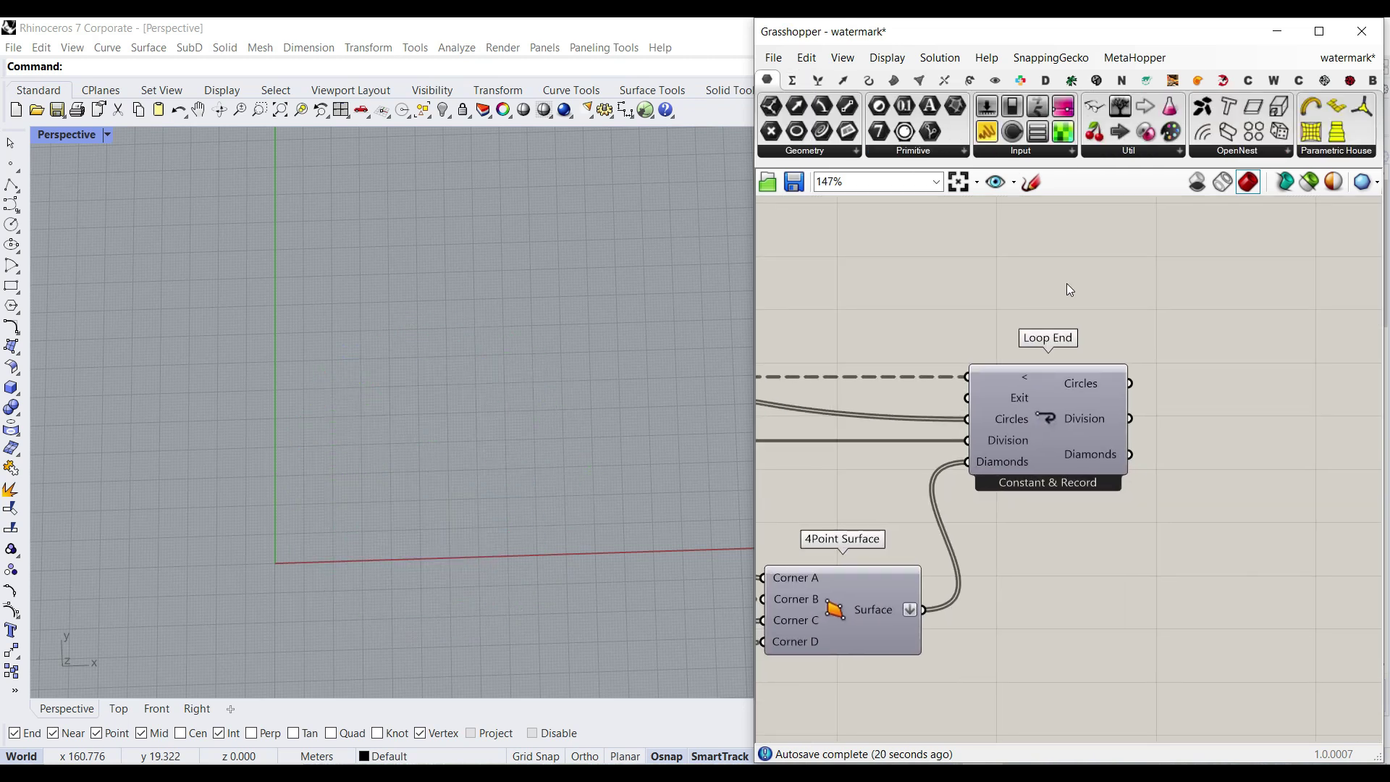
Add a Surface parameter fed by Loop End's Diamonds output and simplify that output.
{"action": "left_click", "coordinate": [830, 150]}
{"action": "left_click_drag", "start_coordinate": [909, 350], "coordinate": [1231, 454]}
{"action": "left_click_drag", "start_coordinate": [1129, 454], "coordinate": [1209, 454]}
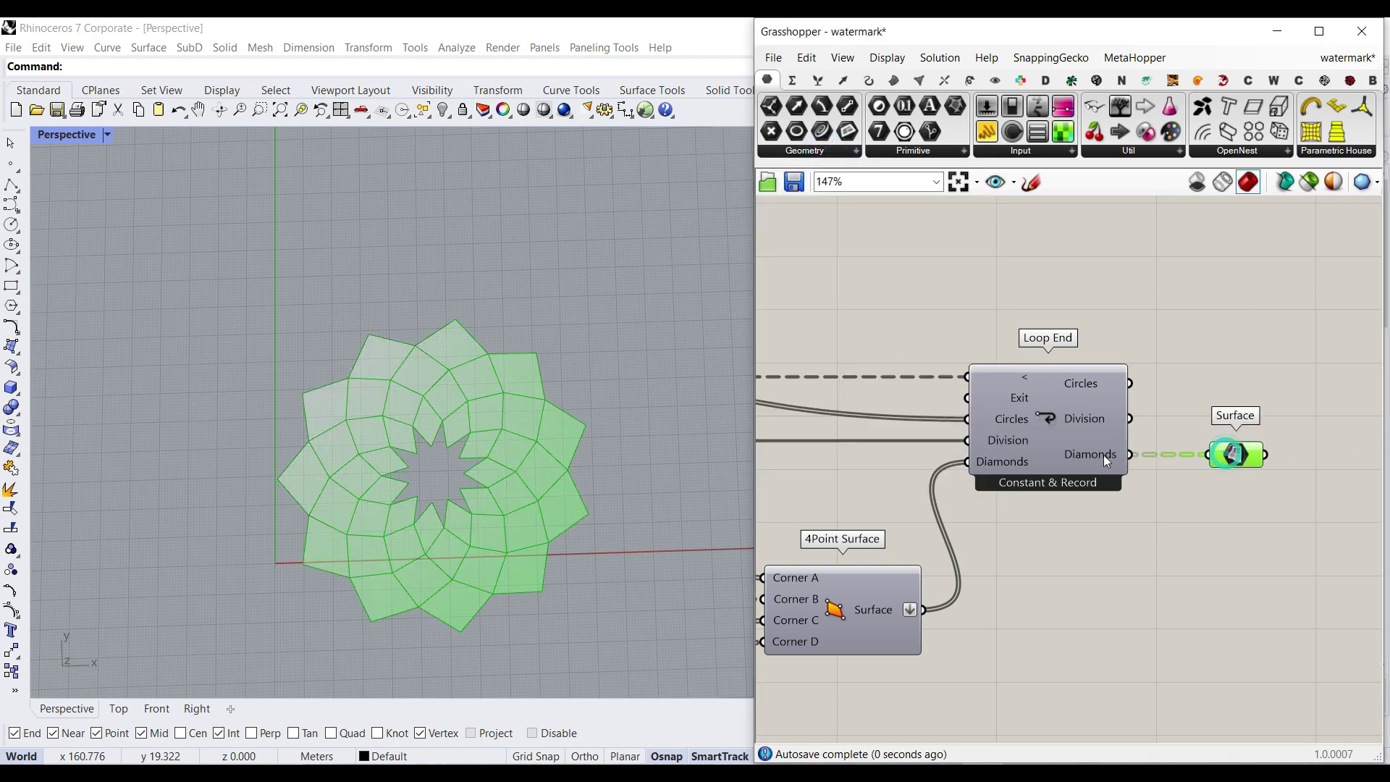
{"action": "scroll", "coordinate": [1103, 455], "scroll_direction": "up", "scroll_amount": 3}
{"action": "right_click", "coordinate": [924, 350]}
{"action": "left_click", "coordinate": [983, 477]}
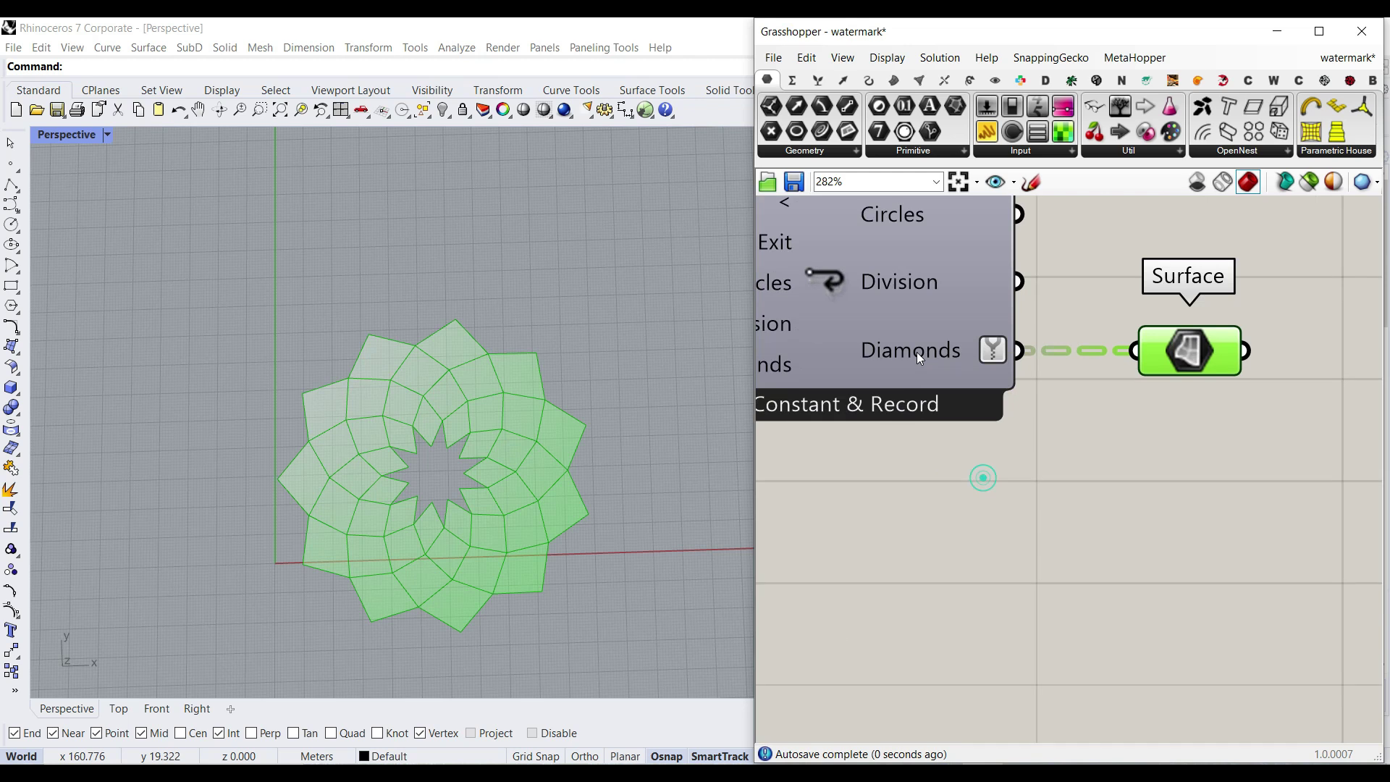
{"action": "mouse_move", "coordinate": [916, 352]}
Add an Area component and connect the Surface parameter to its Geometry input.
{"action": "right_click_drag", "start_coordinate": [1121, 411], "coordinate": [962, 424]}
{"action": "left_click", "coordinate": [894, 79]}
{"action": "left_click_drag", "start_coordinate": [796, 107], "coordinate": [1107, 351]}
{"action": "right_click_drag", "start_coordinate": [1039, 364], "coordinate": [946, 458]}
{"action": "left_click", "coordinate": [945, 449]}
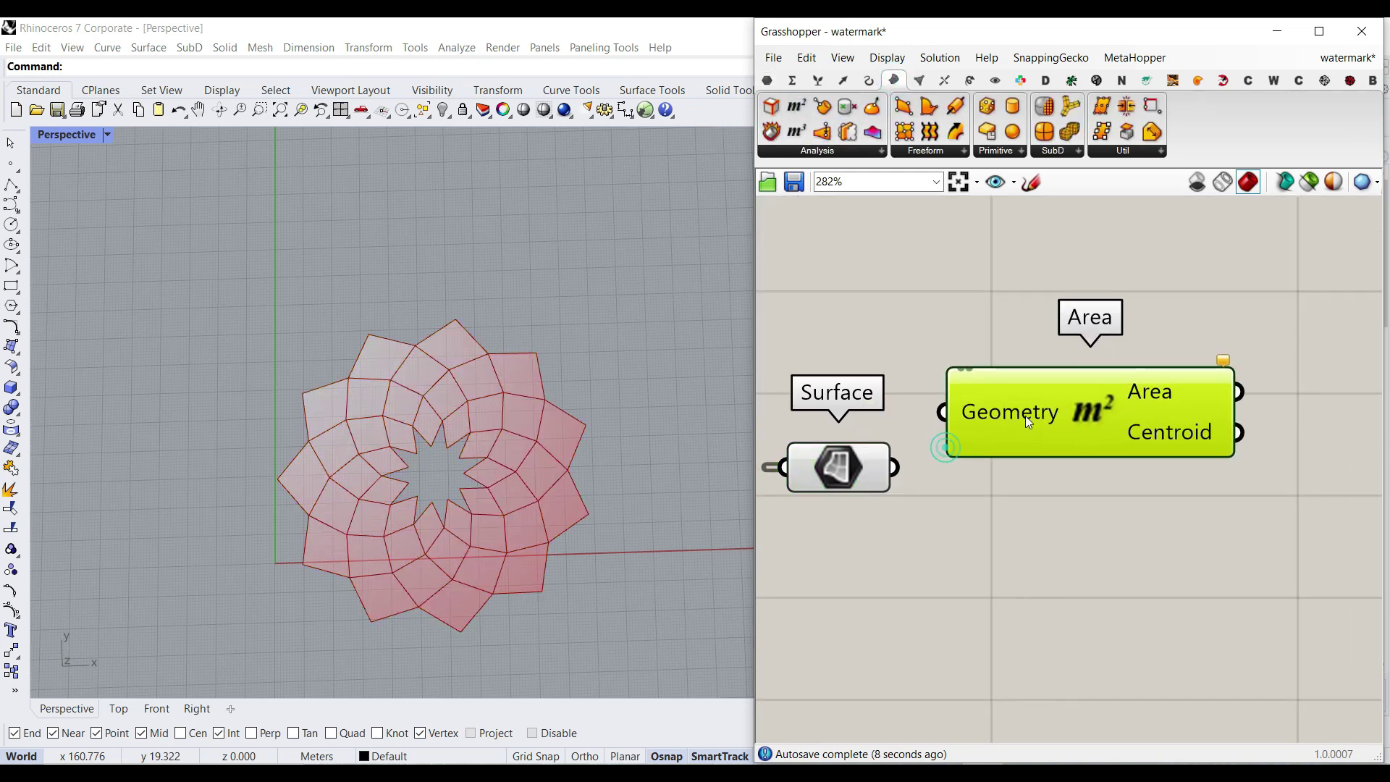
{"action": "left_click_drag", "start_coordinate": [894, 466], "coordinate": [959, 408]}
{"action": "right_click_drag", "start_coordinate": [1100, 435], "coordinate": [979, 434]}
{"action": "left_click", "coordinate": [1067, 524]}
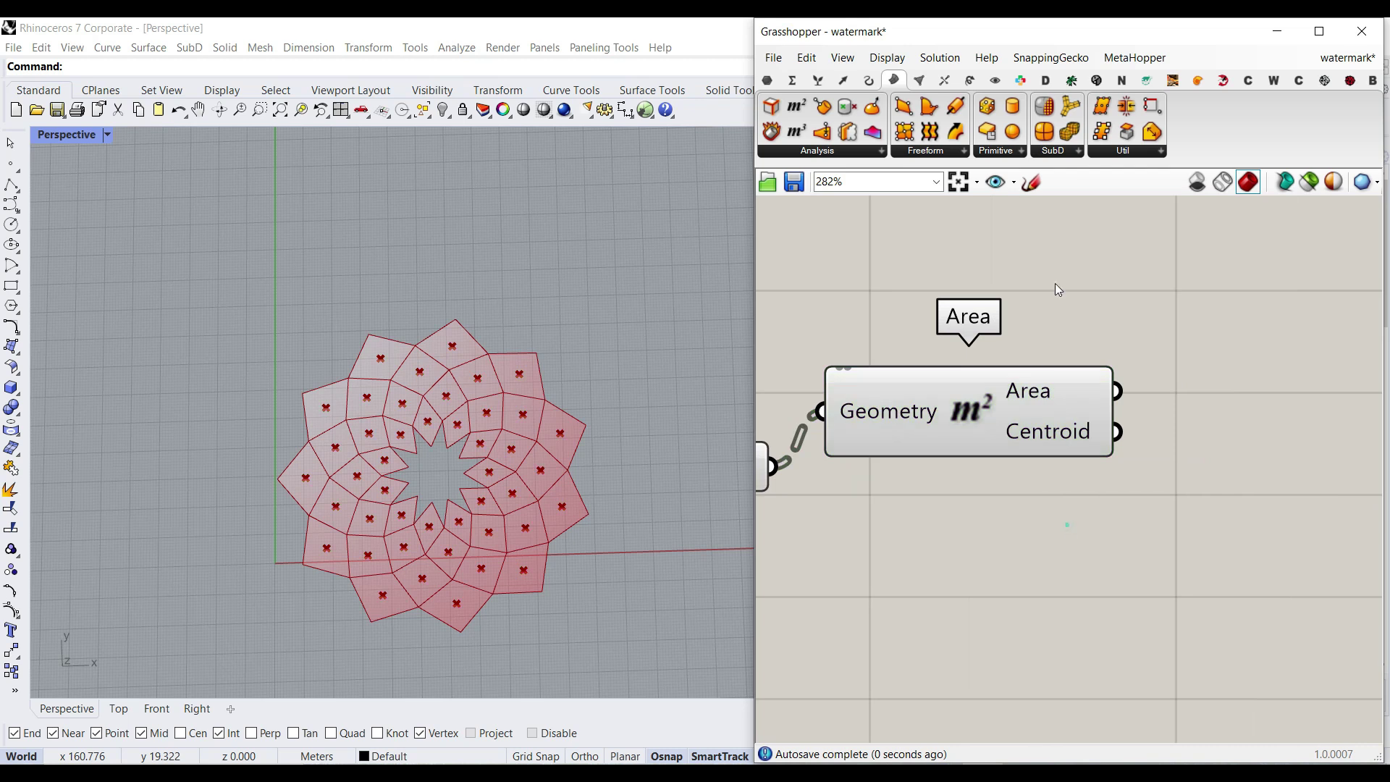
Add a Point List connected to Area's Centroid output and examine the index numbering of the diamonds in each ring.
{"action": "left_click", "coordinate": [995, 81]}
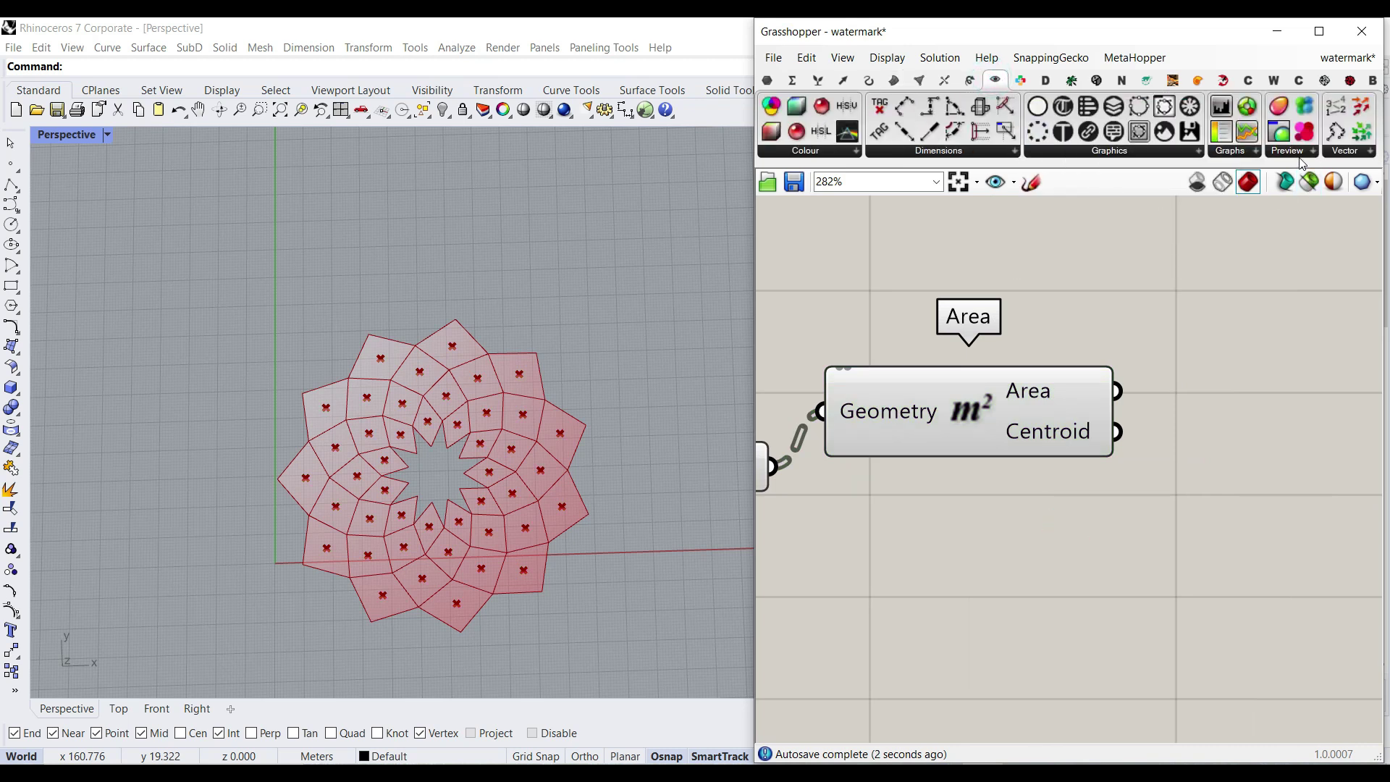
{"action": "left_click_drag", "start_coordinate": [1340, 116], "coordinate": [1239, 497]}
{"action": "left_click_drag", "start_coordinate": [1117, 432], "coordinate": [1170, 480]}
{"action": "right_click", "coordinate": [1268, 484]}
{"action": "left_click", "coordinate": [1279, 563]}
{"action": "left_click", "coordinate": [1296, 720]}
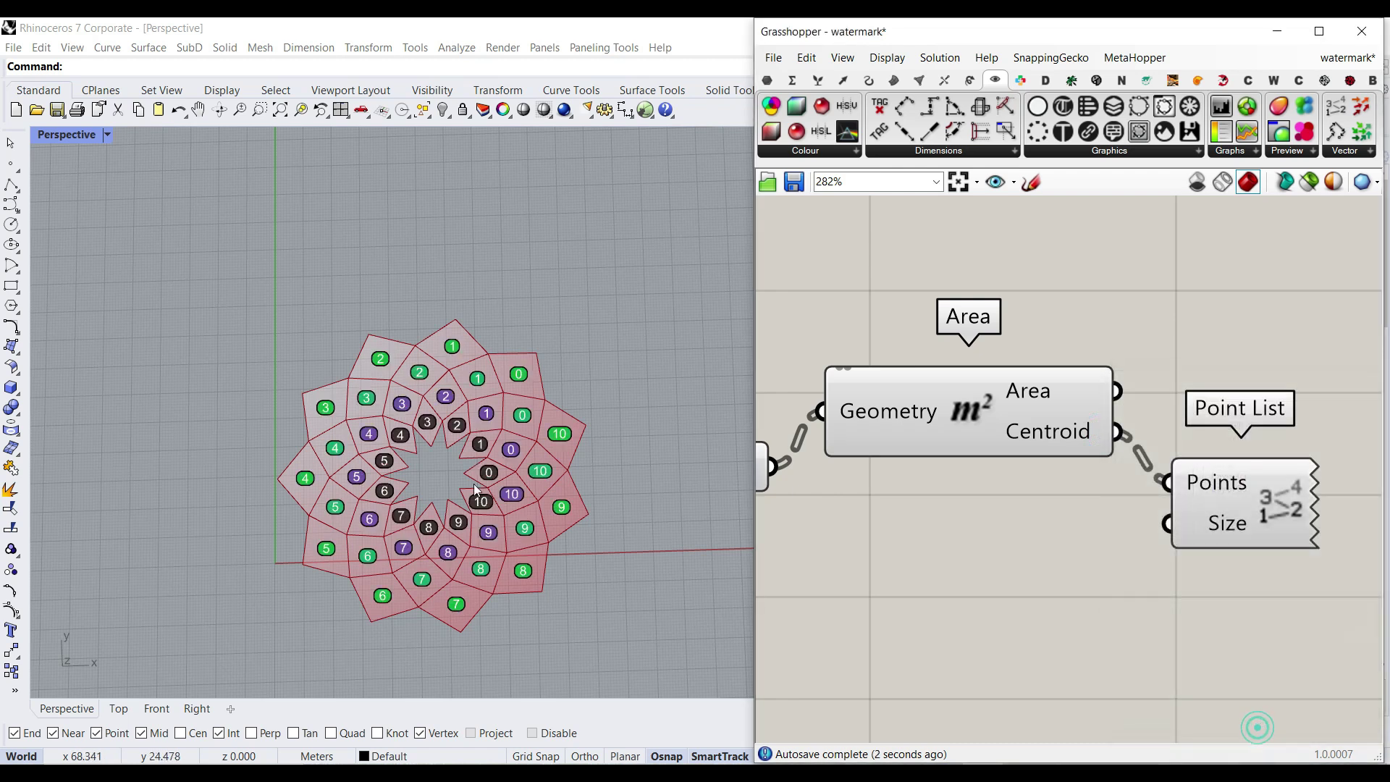
{"action": "scroll", "coordinate": [449, 509], "scroll_direction": "up", "scroll_amount": 8}
{"action": "scroll", "coordinate": [449, 510], "scroll_direction": "down", "scroll_amount": 5}
{"action": "scroll", "coordinate": [416, 301], "scroll_direction": "up", "scroll_amount": 5}
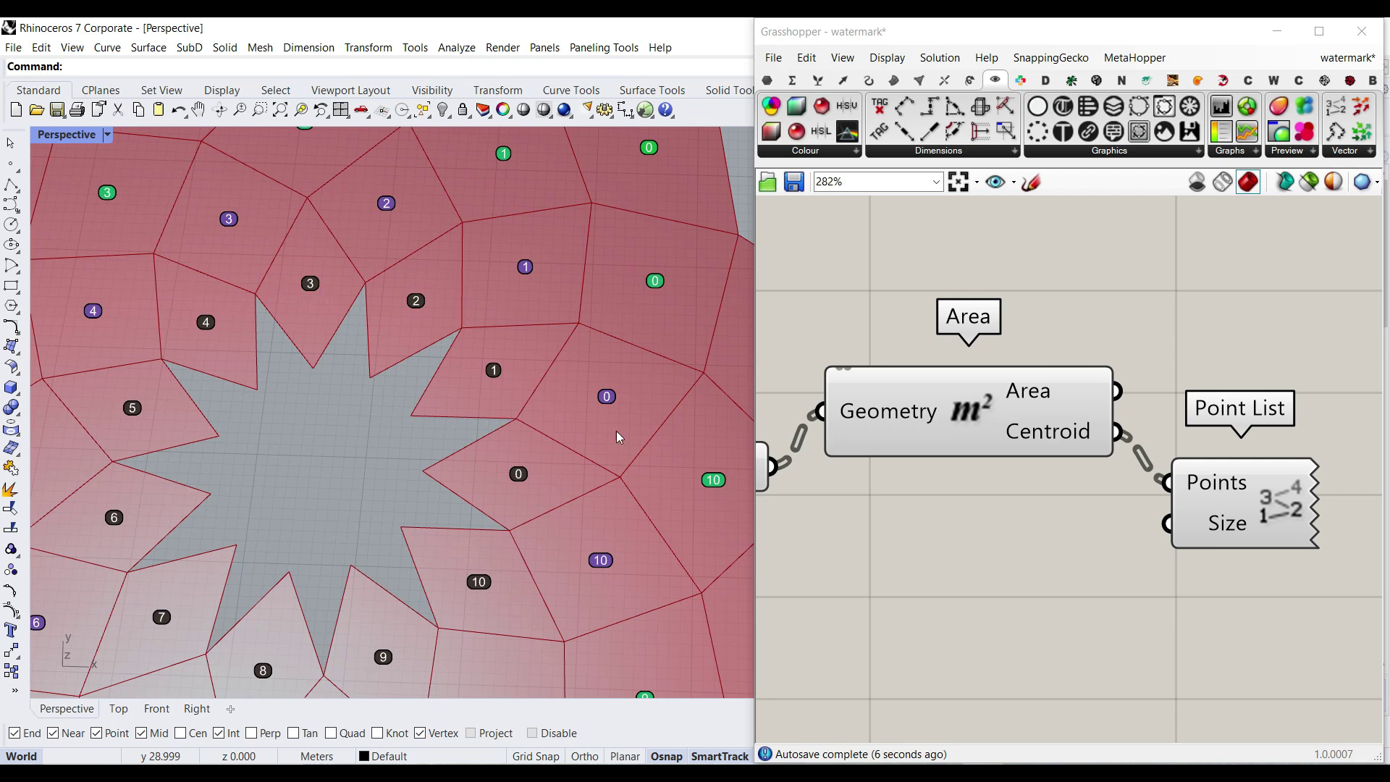
{"action": "scroll", "coordinate": [554, 494], "scroll_direction": "down", "scroll_amount": 3}
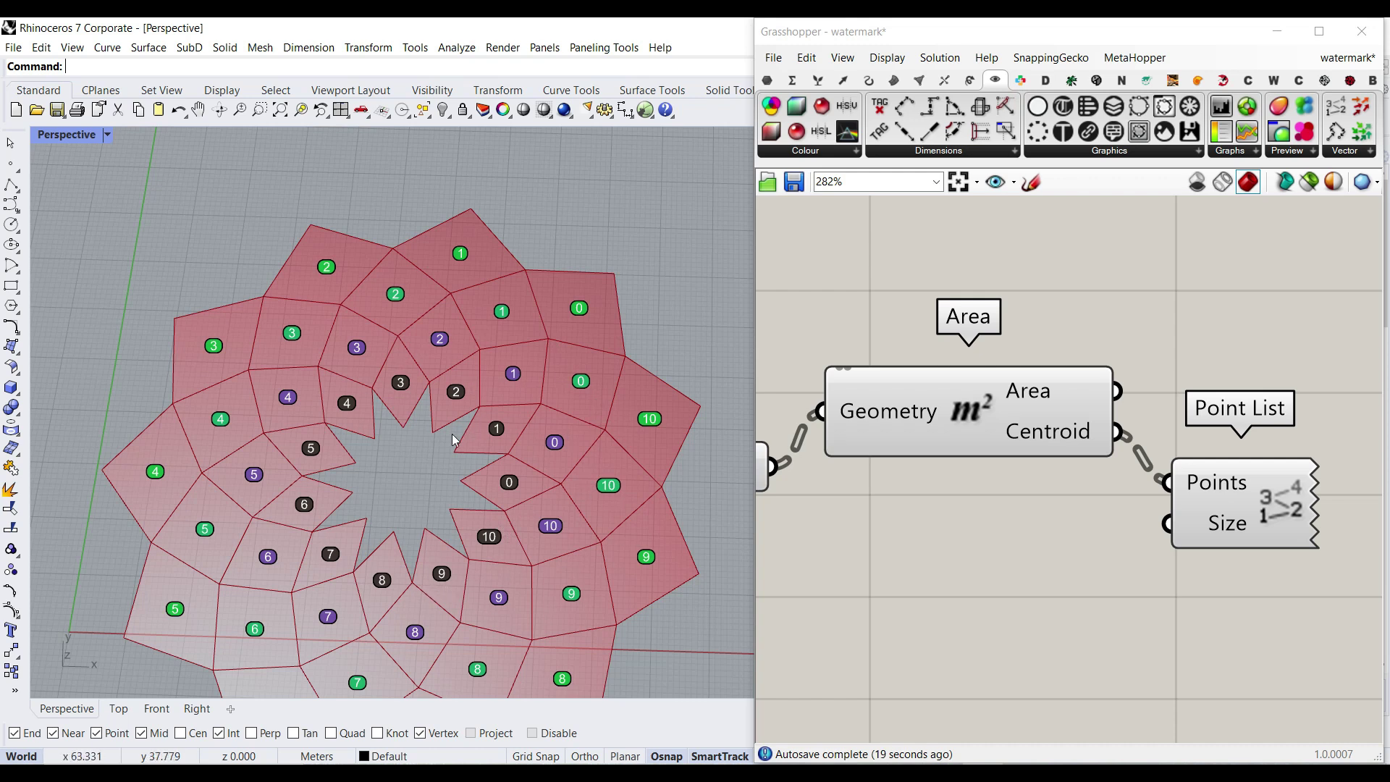
{"action": "left_click", "coordinate": [411, 489]}
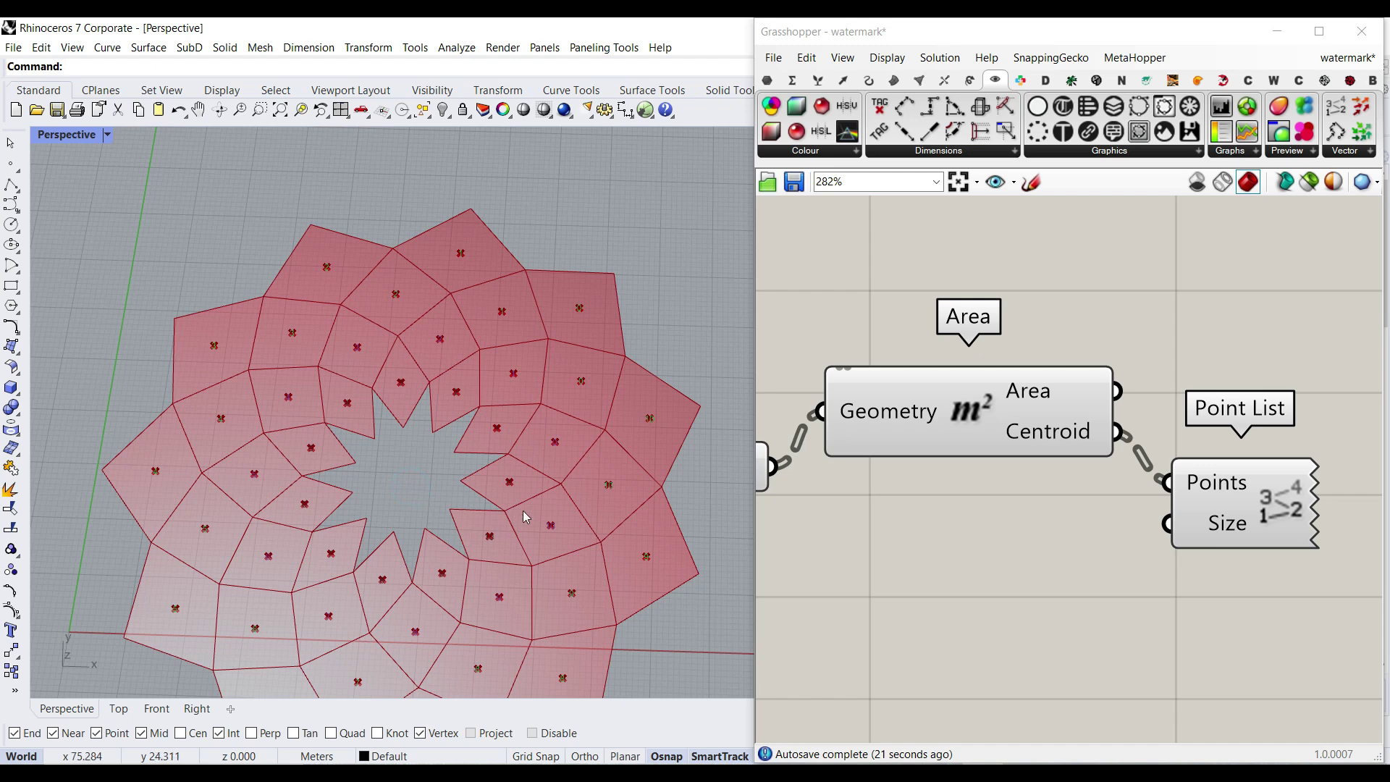
Delete the Point List and Area components, keeping the Surface parameter.
{"action": "right_click_drag", "start_coordinate": [1198, 523], "coordinate": [1120, 527]}
{"action": "left_click", "coordinate": [1170, 519]}
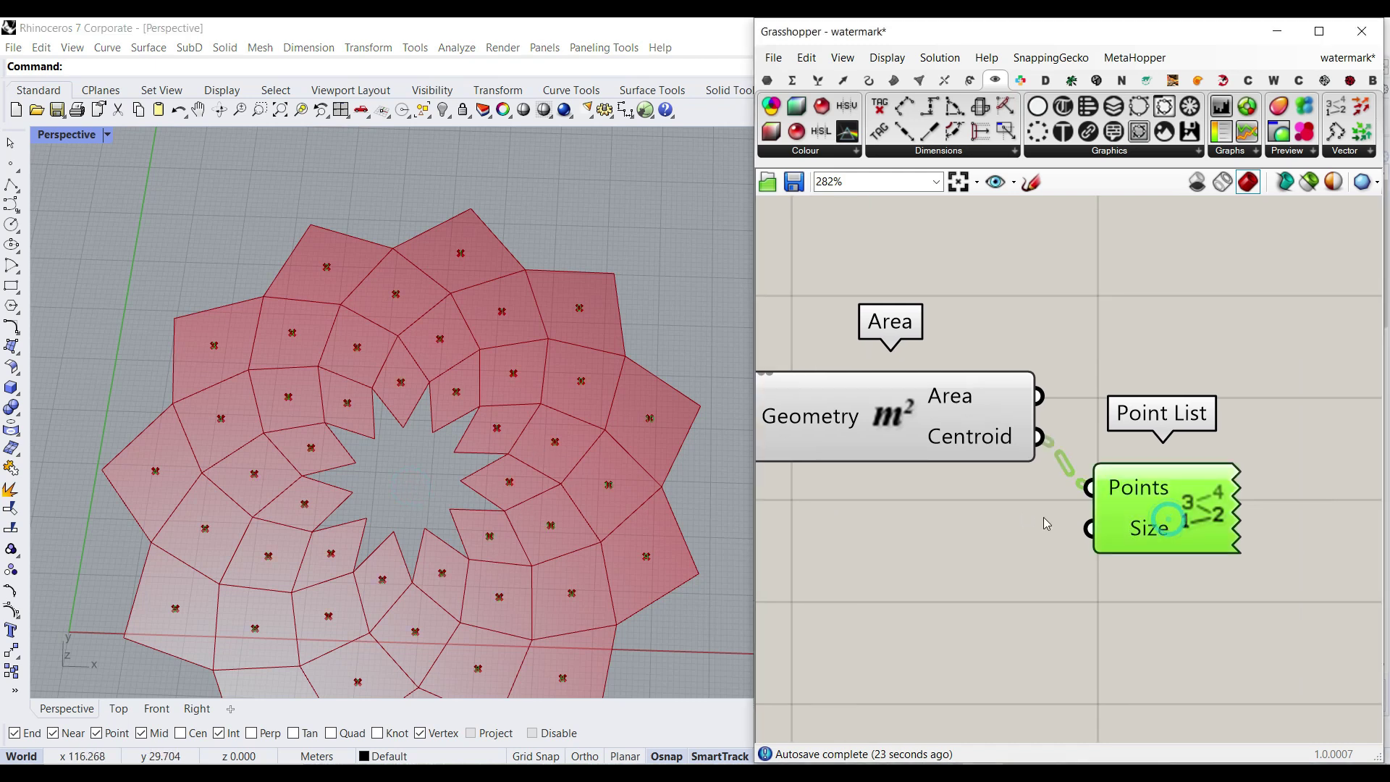
{"action": "key", "text": "Delete"}
{"action": "right_click_drag", "start_coordinate": [918, 467], "coordinate": [1067, 473]}
{"action": "left_click", "coordinate": [1042, 428]}
{"action": "key", "text": "Delete"}
{"action": "right_click_drag", "start_coordinate": [974, 468], "coordinate": [1057, 456]}
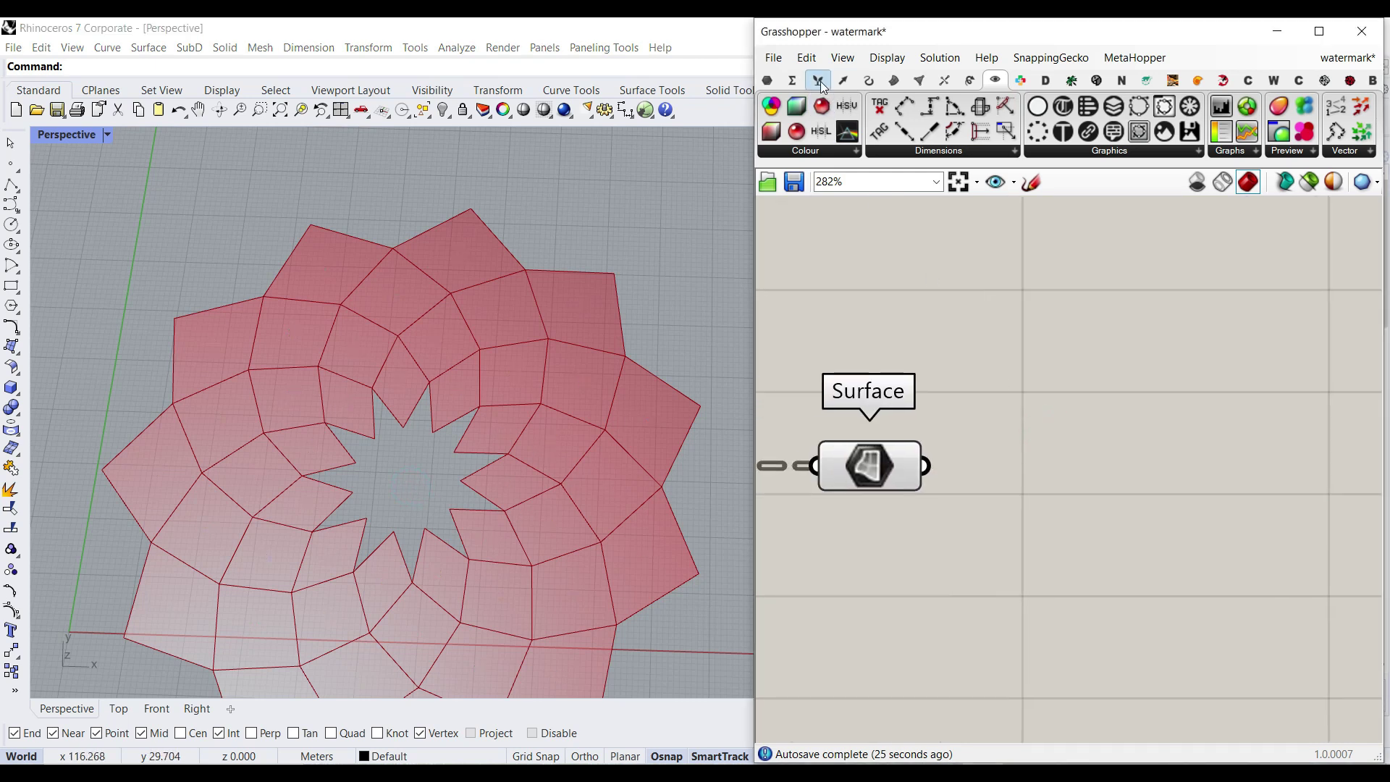
Add a List Item component, connect Surface to its List input, and examine the diamonds it picks from each ring.
{"action": "left_click", "coordinate": [819, 81]}
{"action": "left_click", "coordinate": [774, 109]}
{"action": "left_click", "coordinate": [1080, 512]}
{"action": "left_click_drag", "start_coordinate": [925, 466], "coordinate": [977, 472]}
{"action": "left_click", "coordinate": [1068, 511]}
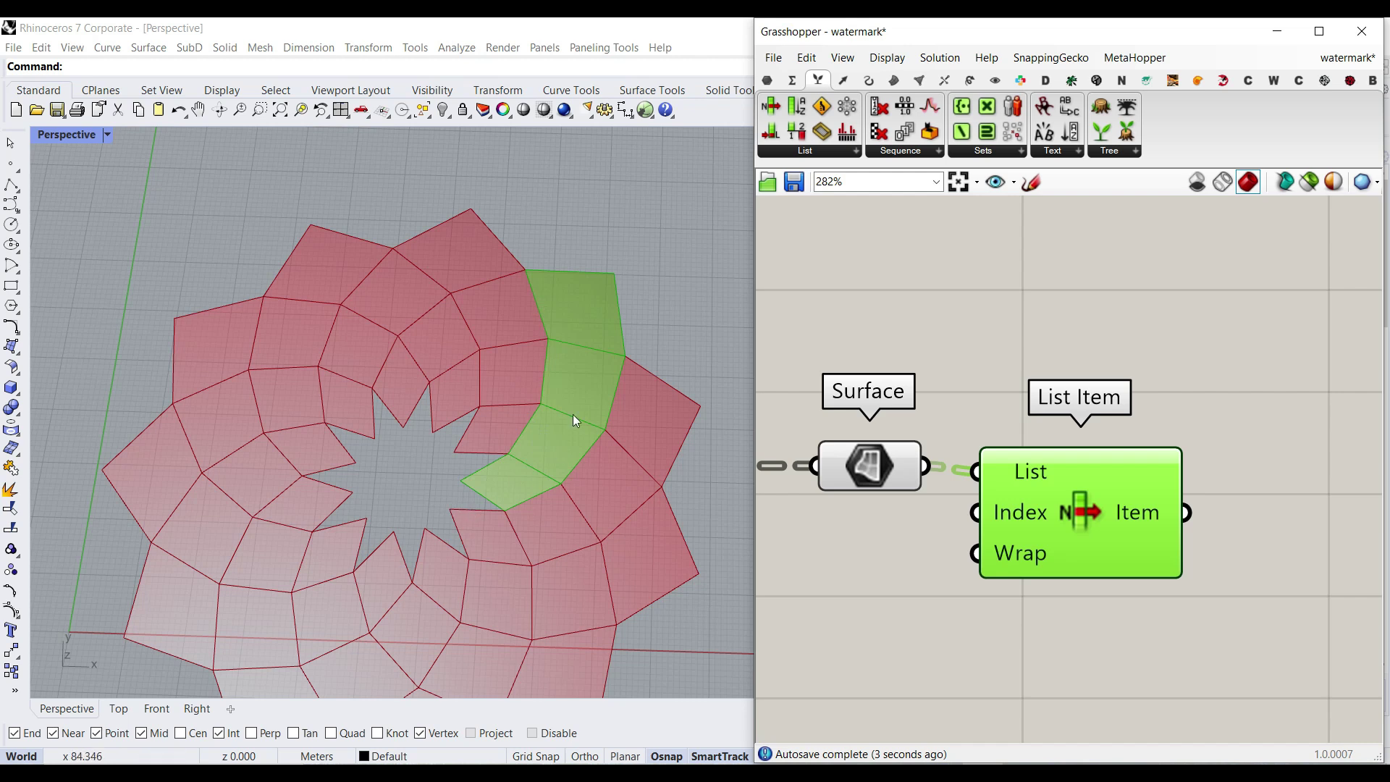
{"action": "scroll", "coordinate": [533, 474], "scroll_direction": "down", "scroll_amount": 5}
{"action": "scroll", "coordinate": [540, 453], "scroll_direction": "up", "scroll_amount": 5}
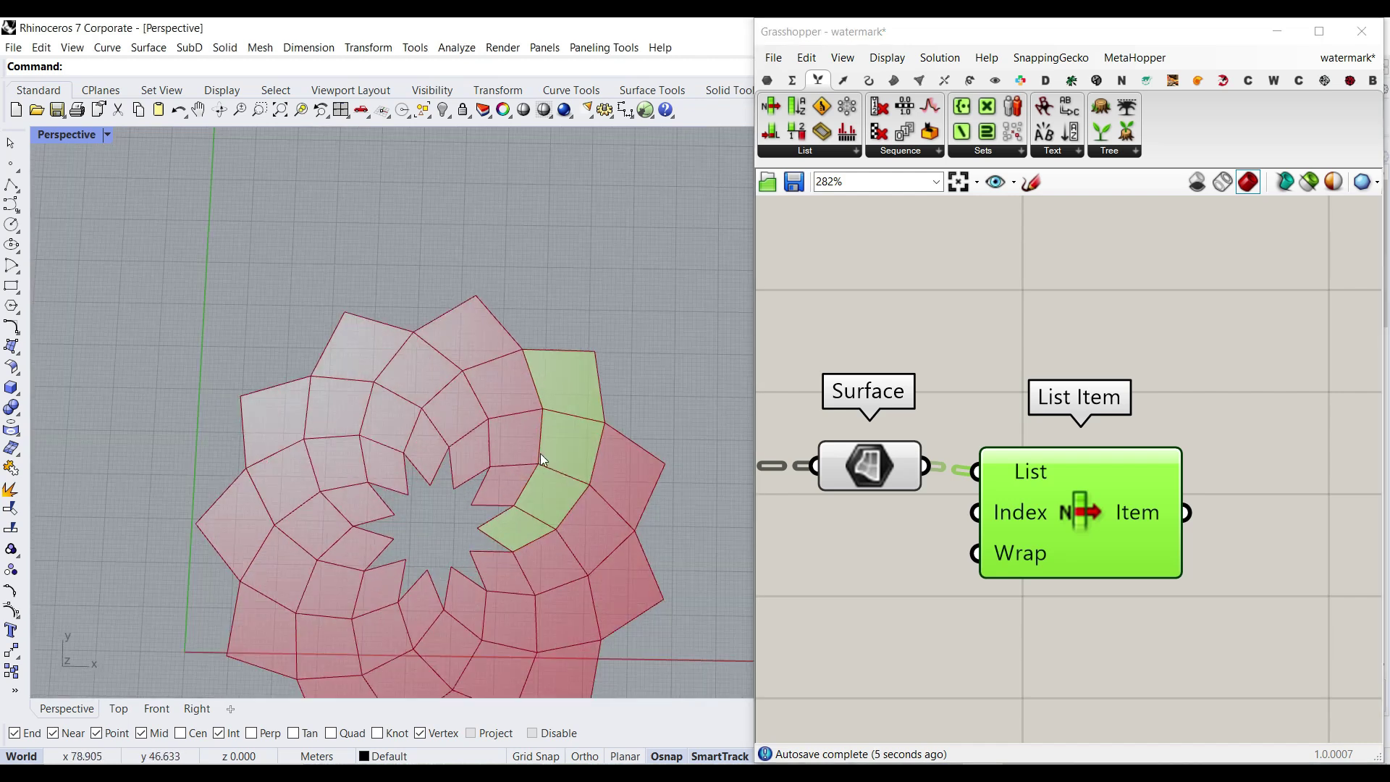
Add a number slider for List Item's Index input and set it to 3 to pick a different set of diamonds.
{"action": "left_click_drag", "start_coordinate": [1112, 553], "coordinate": [1153, 506]}
{"action": "double_click", "coordinate": [896, 551]}
{"action": "type", "text": "4"}
{"action": "key", "text": "Return"}
{"action": "mouse_move", "coordinate": [957, 572]}
{"action": "left_mouse_down"}
{"action": "mouse_move", "coordinate": [898, 573]}
{"action": "mouse_move", "coordinate": [974, 572]}
{"action": "mouse_move", "coordinate": [898, 573]}
{"action": "mouse_move", "coordinate": [937, 572]}
{"action": "left_mouse_up"}
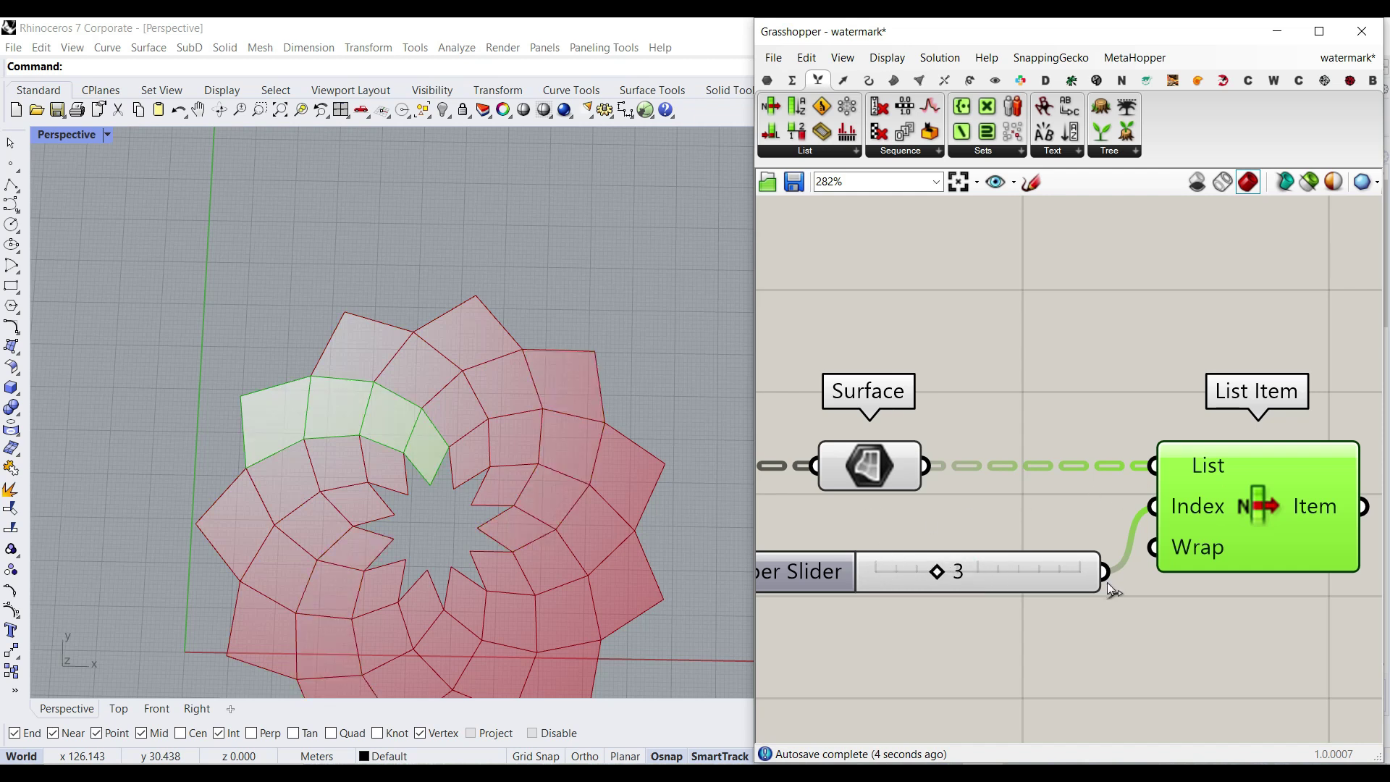
Delete the List Item component and its index slider.
{"action": "left_click_drag", "start_coordinate": [1250, 630], "coordinate": [1020, 471]}
{"action": "key", "text": "Delete"}
{"action": "right_click_drag", "start_coordinate": [921, 524], "coordinate": [1180, 530]}
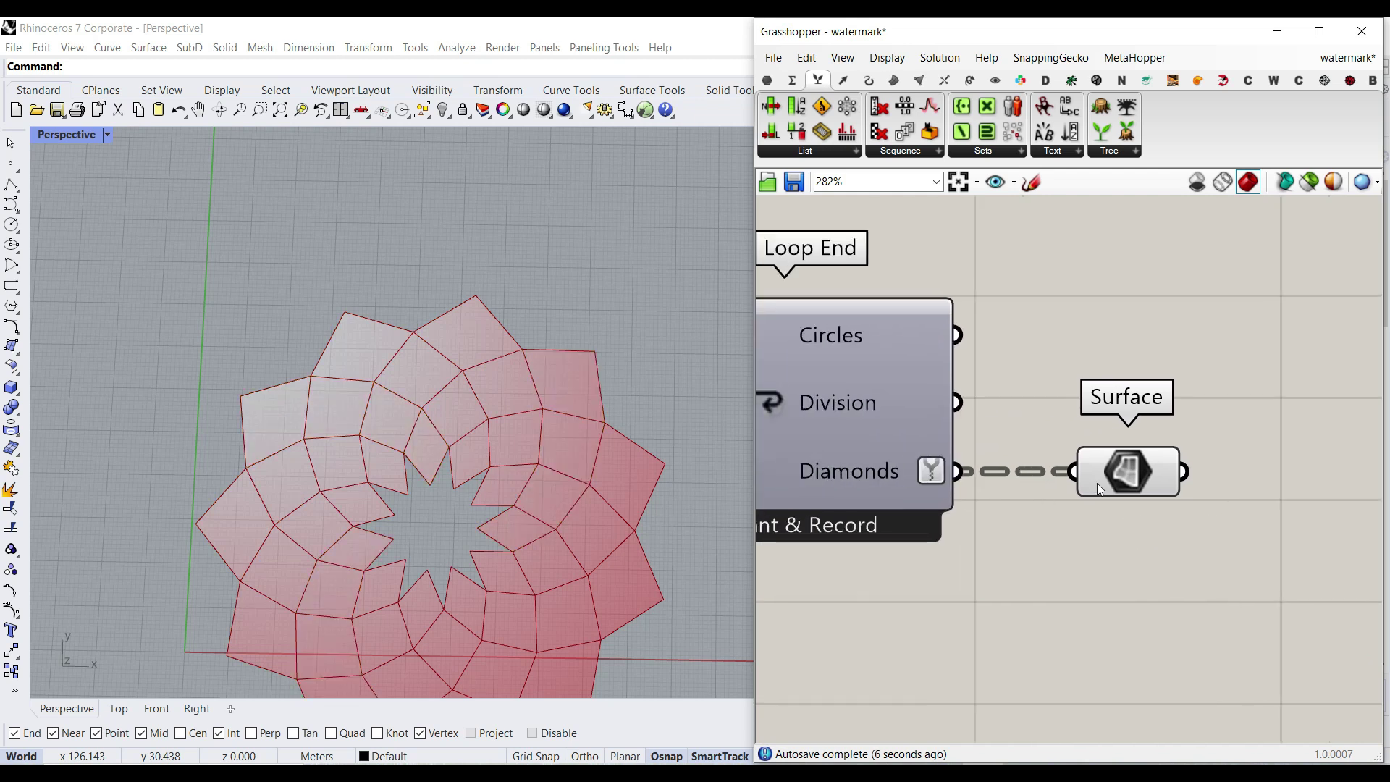
{"action": "scroll", "coordinate": [462, 521], "scroll_direction": "down", "scroll_amount": 5}
{"action": "right_click_drag", "start_coordinate": [860, 448], "coordinate": [1011, 446]}
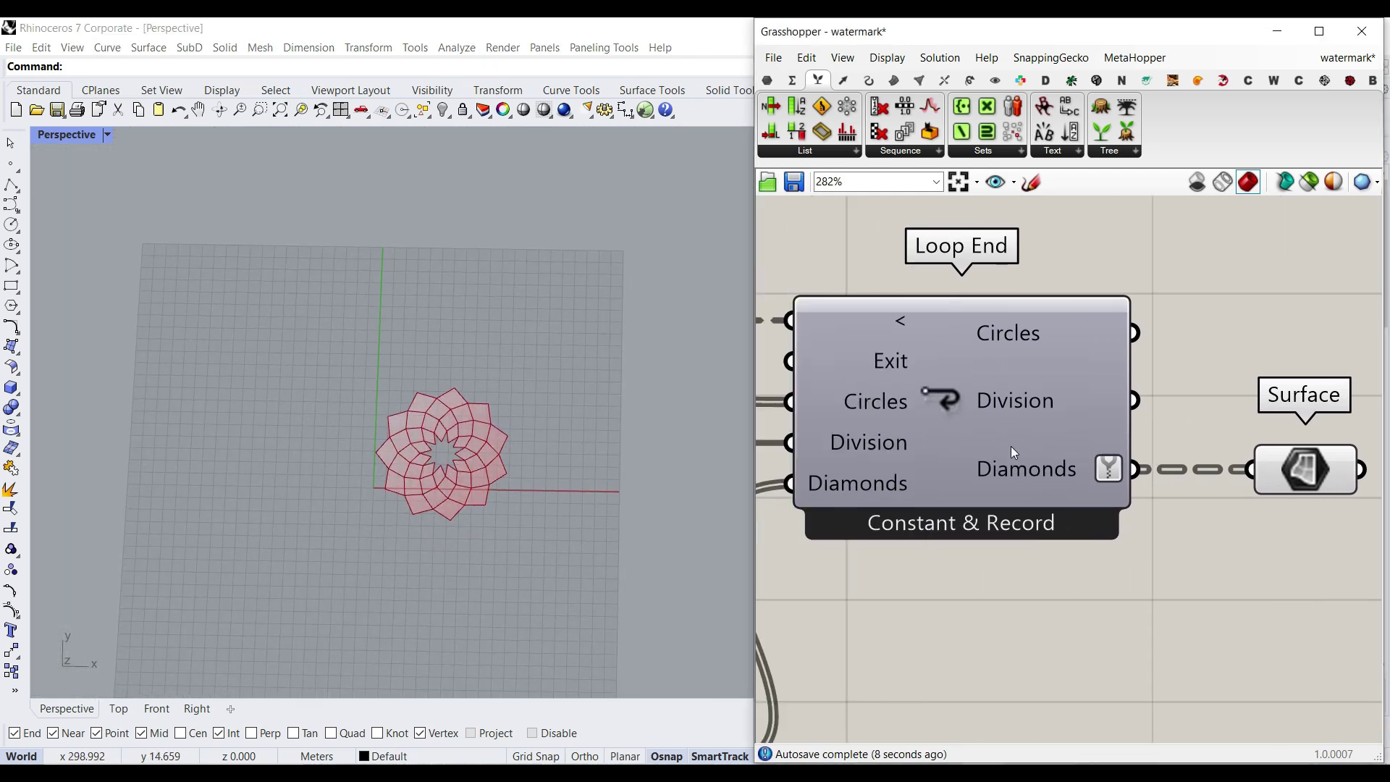